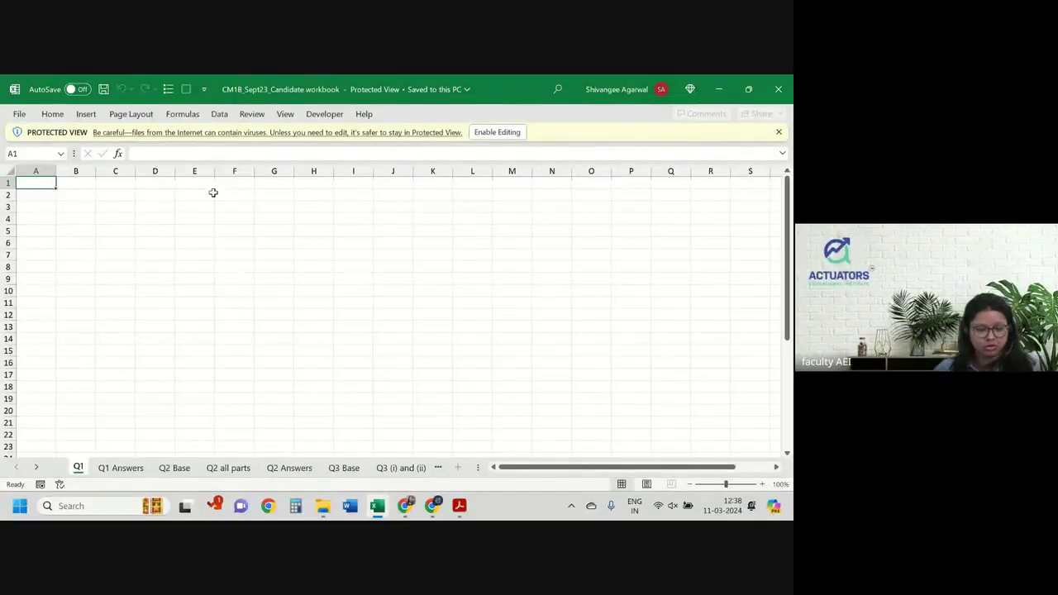
- Bring the CM1 Paper B September 2023 exam PDF in front of the Excel workbook
{"action": "key", "text": "alt+Tab"}
{"action": "left_click", "coordinate": [461, 516]}
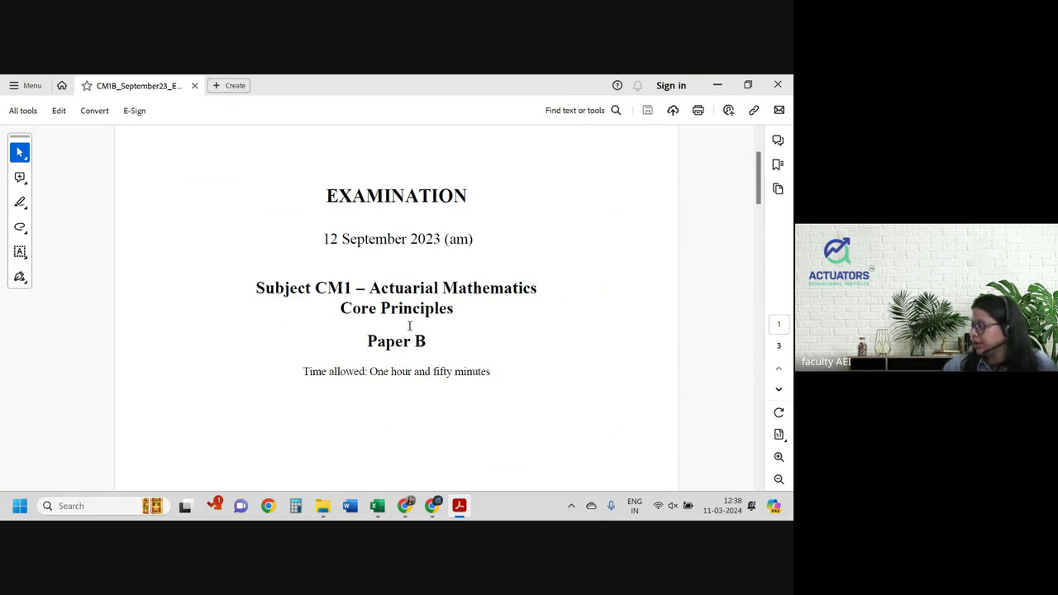
- Scroll the exam paper down to Question 4 on page 3
{"action": "scroll", "coordinate": [410, 325], "scroll_direction": "down", "scroll_amount": 10}
{"action": "scroll", "coordinate": [409, 326], "scroll_direction": "down", "scroll_amount": 10}
{"action": "scroll", "coordinate": [409, 326], "scroll_direction": "down", "scroll_amount": 10}
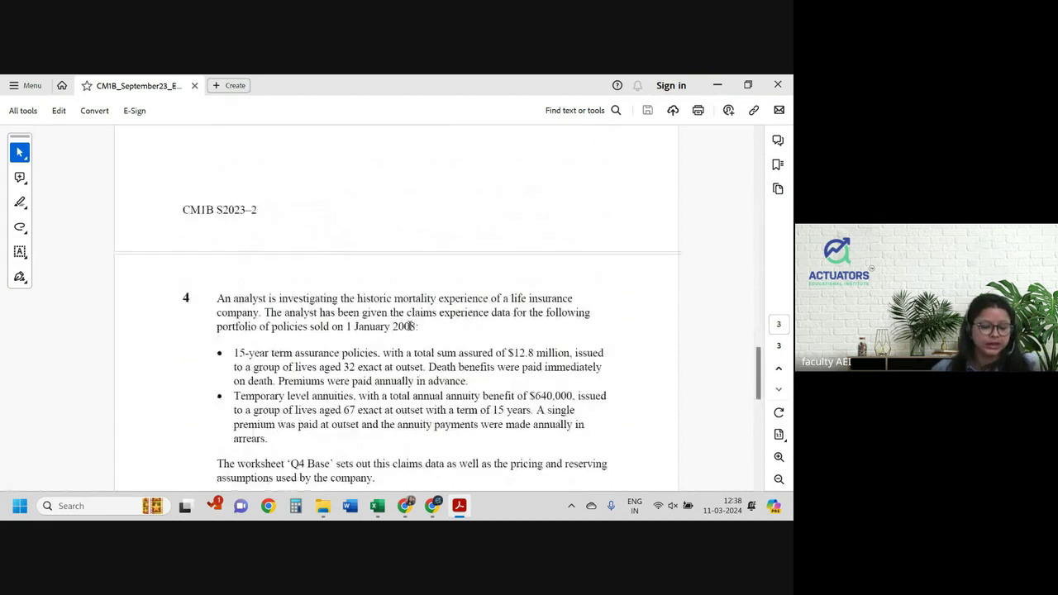
{"action": "scroll", "coordinate": [409, 325], "scroll_direction": "down", "scroll_amount": 3}
{"action": "scroll", "coordinate": [409, 326], "scroll_direction": "up", "scroll_amount": 10}
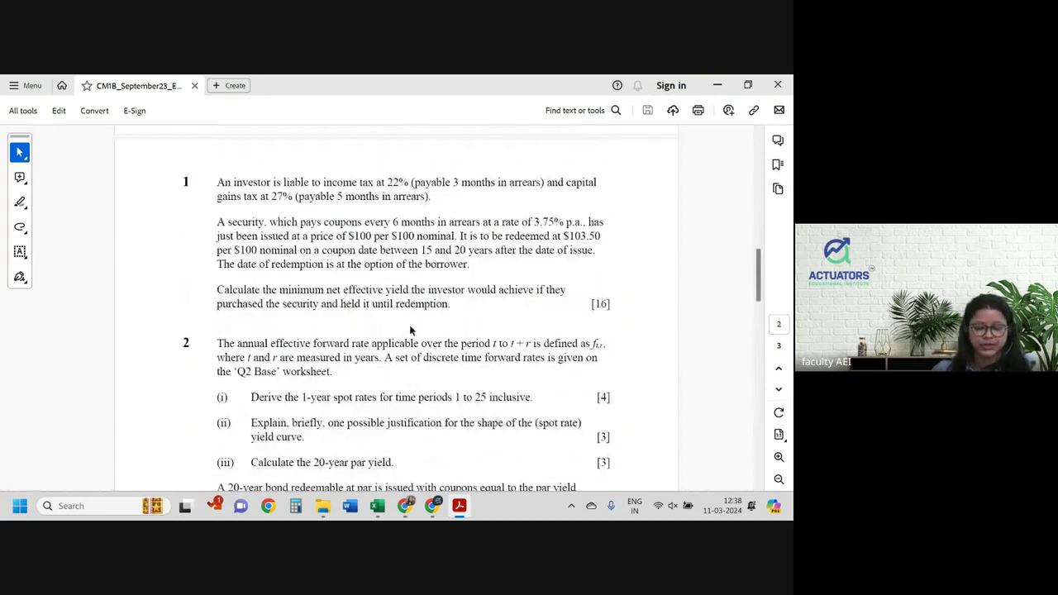
{"action": "scroll", "coordinate": [411, 330], "scroll_direction": "down", "scroll_amount": 5}
{"action": "scroll", "coordinate": [410, 329], "scroll_direction": "down", "scroll_amount": 5}
{"action": "scroll", "coordinate": [410, 330], "scroll_direction": "down", "scroll_amount": 3}
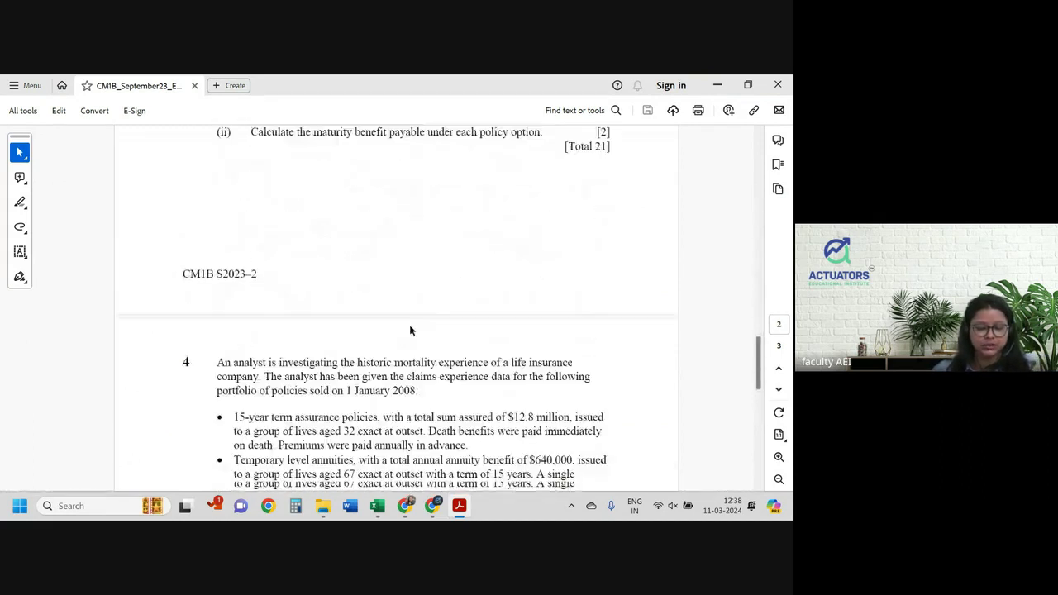
{"action": "scroll", "coordinate": [410, 330], "scroll_direction": "down", "scroll_amount": 5}
{"action": "scroll", "coordinate": [410, 330], "scroll_direction": "down", "scroll_amount": 3}
{"action": "scroll", "coordinate": [410, 329], "scroll_direction": "up", "scroll_amount": 5}
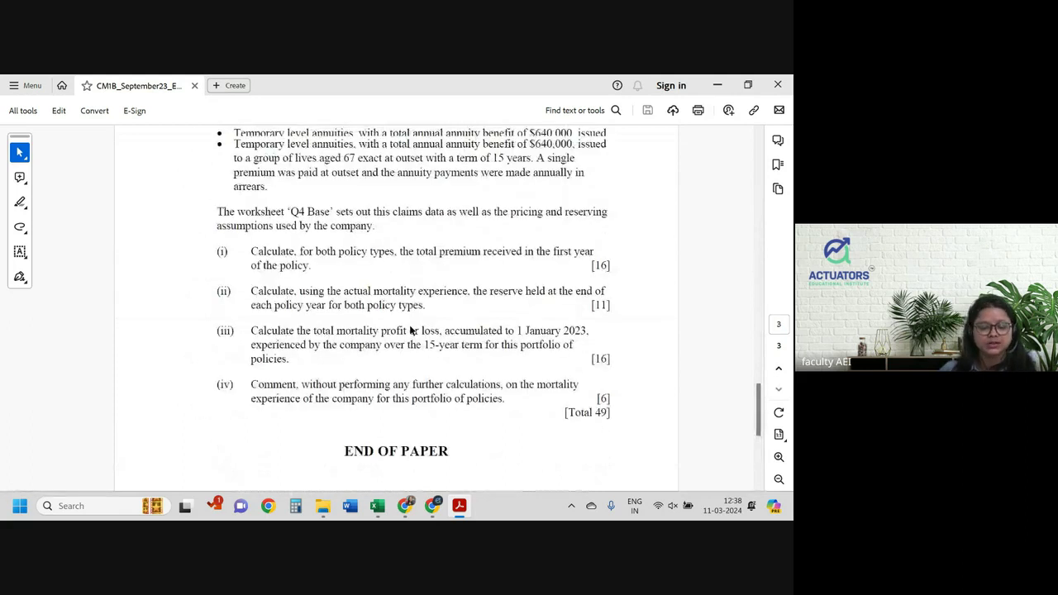
{"action": "scroll", "coordinate": [410, 330], "scroll_direction": "up", "scroll_amount": 3}
{"action": "scroll", "coordinate": [411, 330], "scroll_direction": "up", "scroll_amount": 2}
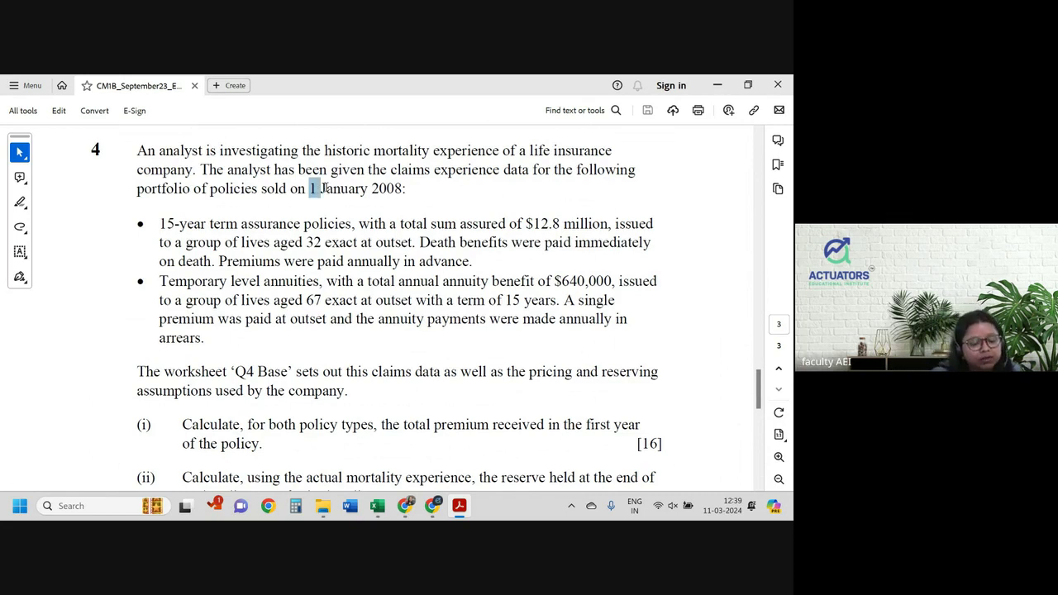
- Highlight '1 January 2008', '15-year term assurance' and the $12.8 sum assured in Question 4
{"action": "left_click_drag", "start_coordinate": [311, 190], "coordinate": [403, 189]}
{"action": "left_click", "coordinate": [432, 161]}
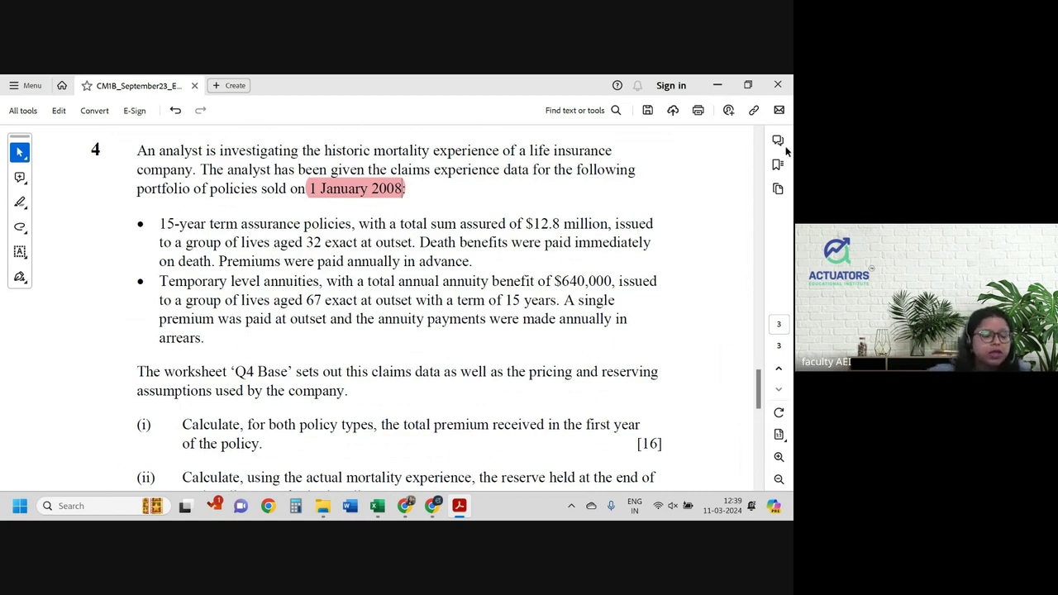
{"action": "left_click_drag", "start_coordinate": [160, 223], "coordinate": [301, 223]}
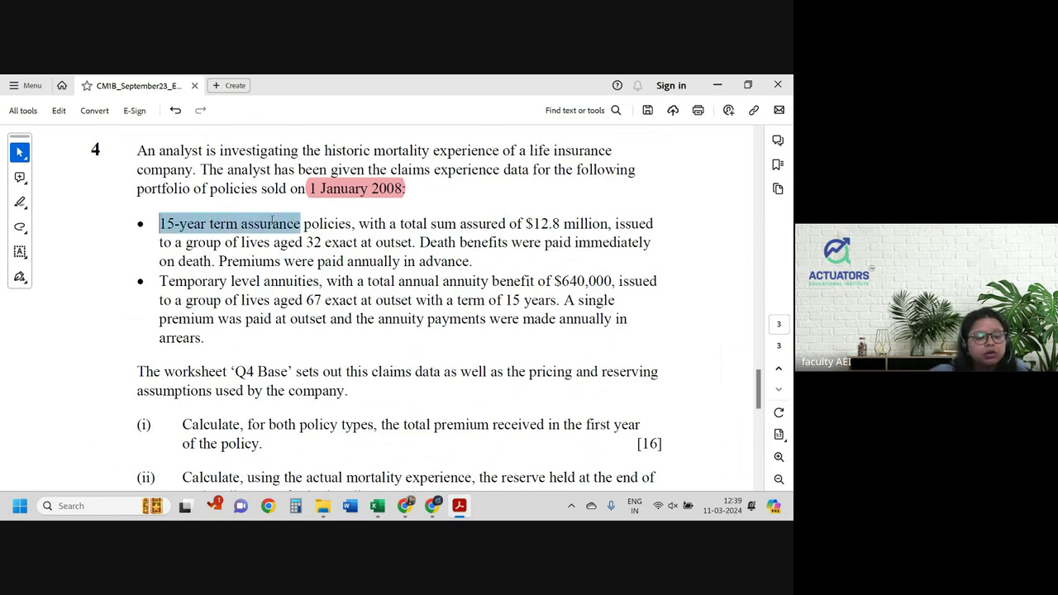
{"action": "left_click", "coordinate": [312, 198]}
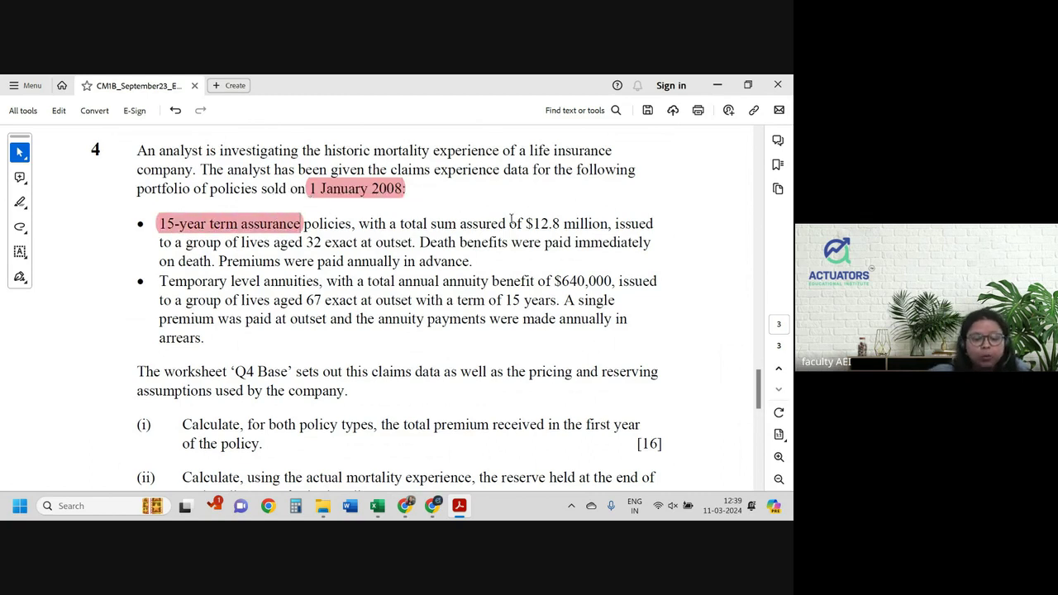
{"action": "left_click_drag", "start_coordinate": [524, 224], "coordinate": [562, 224]}
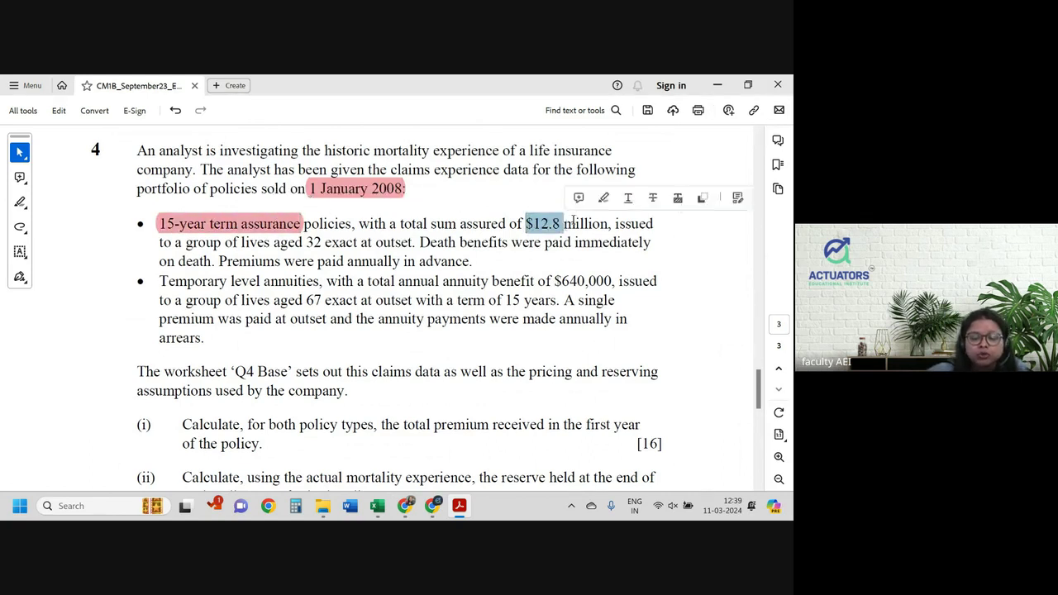
{"action": "left_click", "coordinate": [606, 198]}
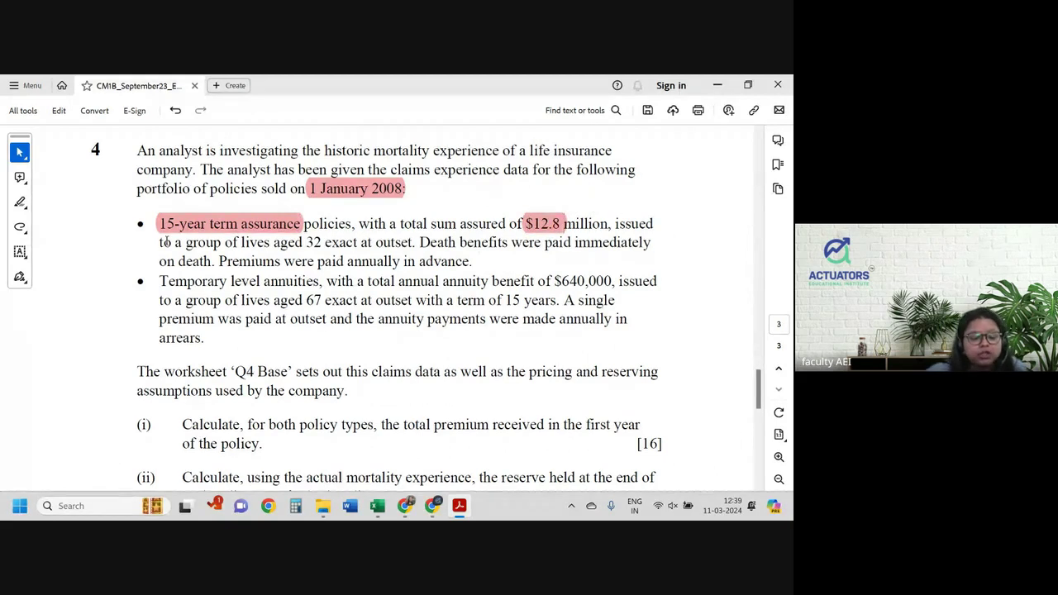
- Highlight 'aged 32 exact' and 'paid immediately on death', leaving 'paid annually in advance' unhighlighted
{"action": "left_click_drag", "start_coordinate": [273, 242], "coordinate": [357, 242]}
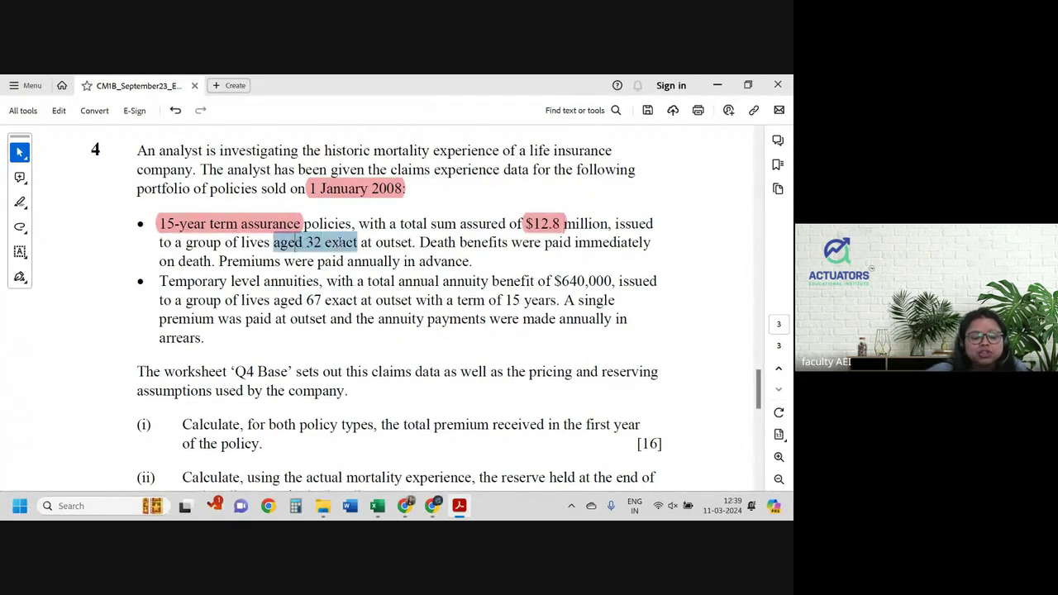
{"action": "left_click", "coordinate": [381, 217]}
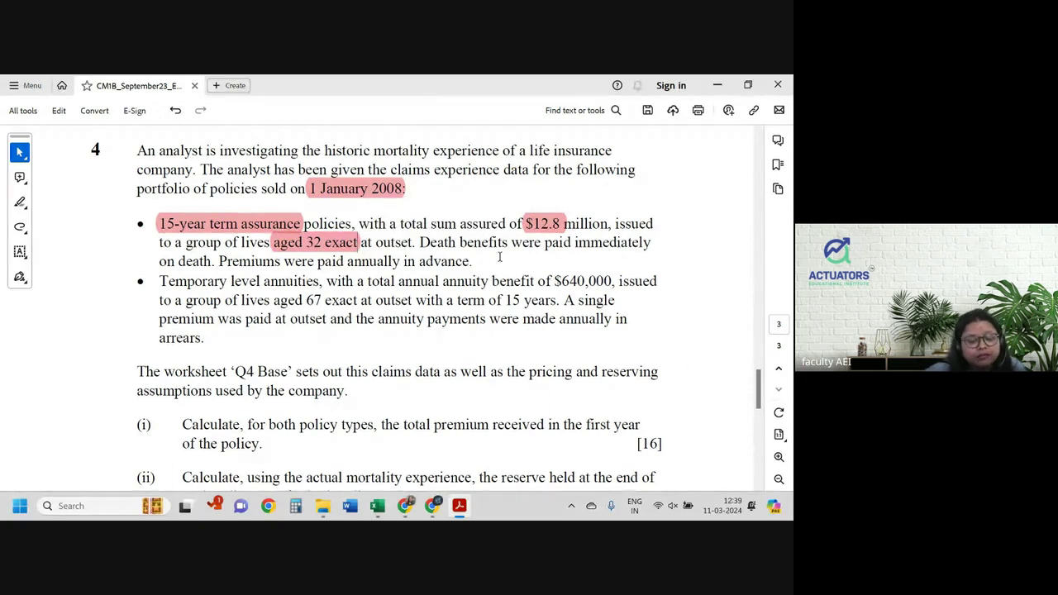
{"action": "left_click_drag", "start_coordinate": [517, 242], "coordinate": [212, 263]}
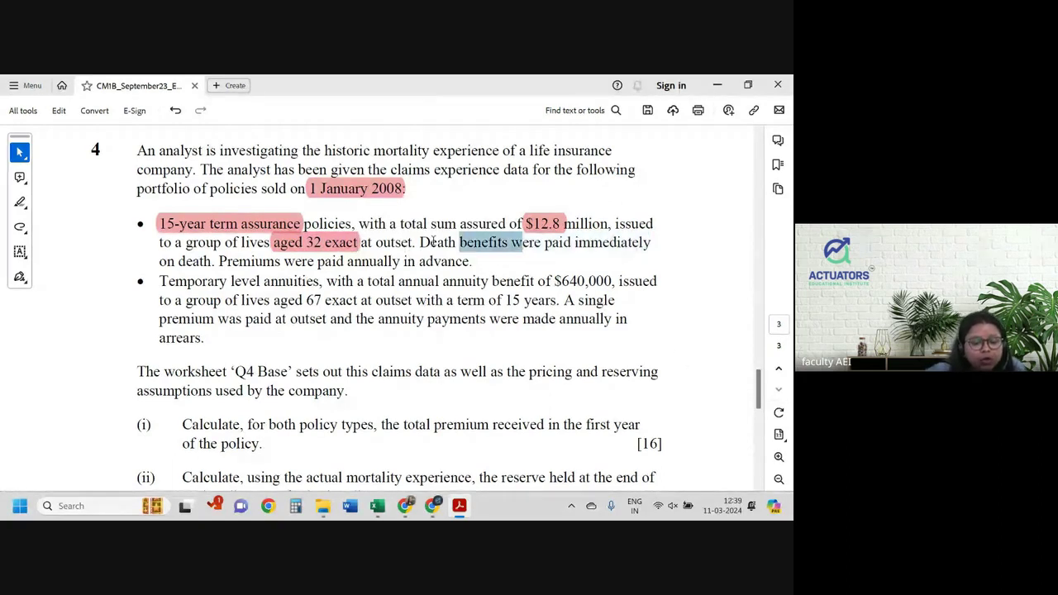
{"action": "left_click", "coordinate": [228, 241]}
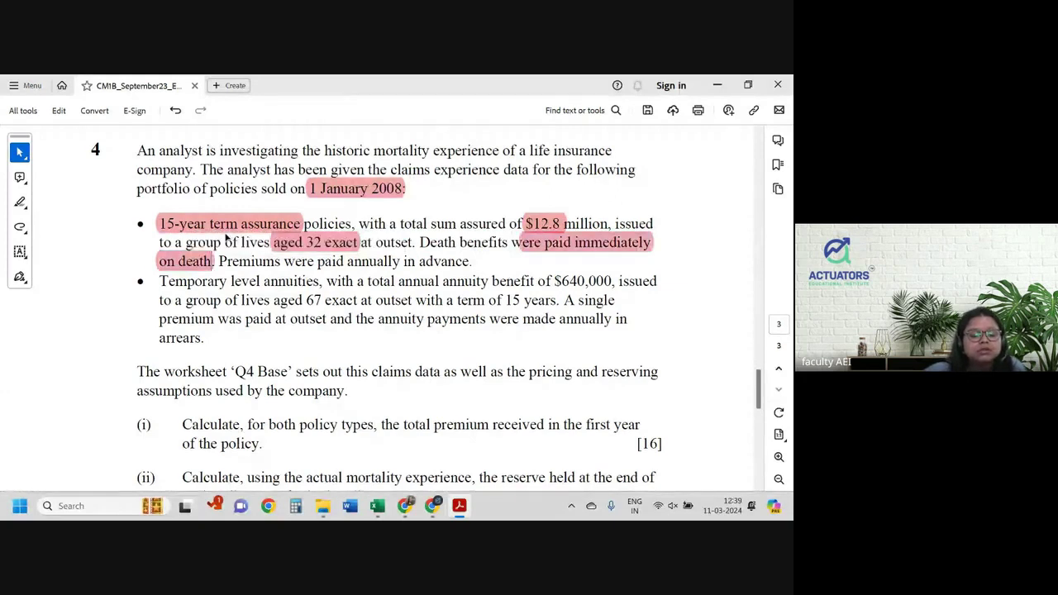
{"action": "left_click_drag", "start_coordinate": [319, 261], "coordinate": [469, 263]}
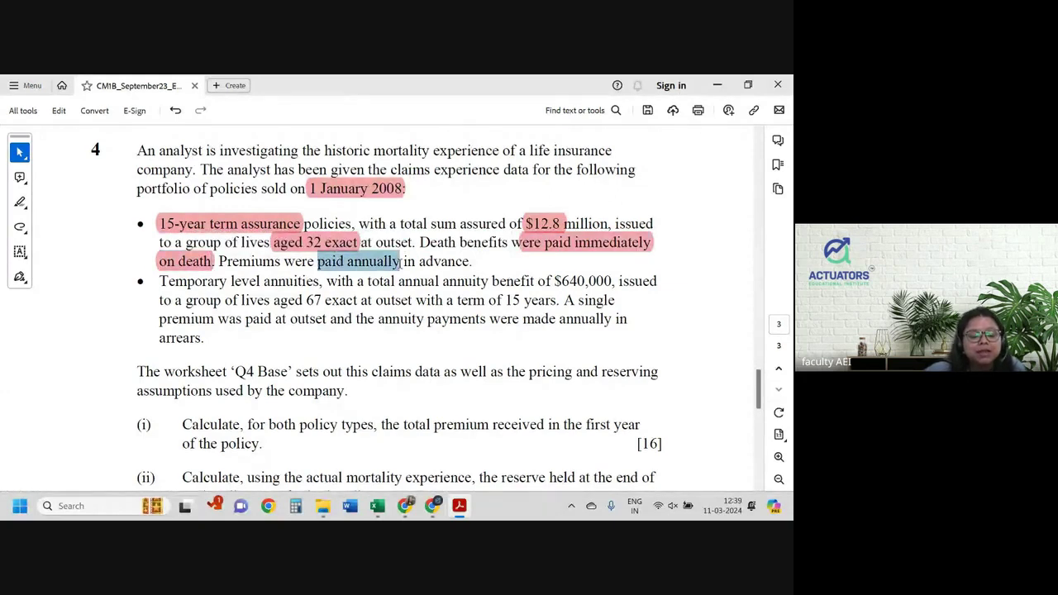
{"action": "left_click", "coordinate": [461, 347]}
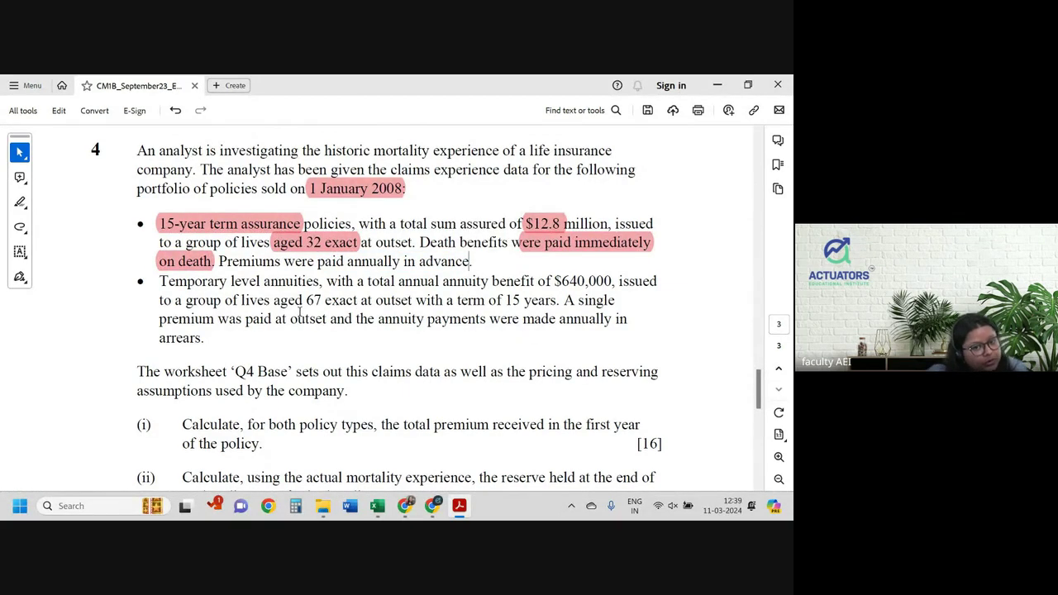
- Highlight 'single premium' in the temporary level annuities bullet of Question 4
{"action": "left_click_drag", "start_coordinate": [164, 281], "coordinate": [319, 281]}
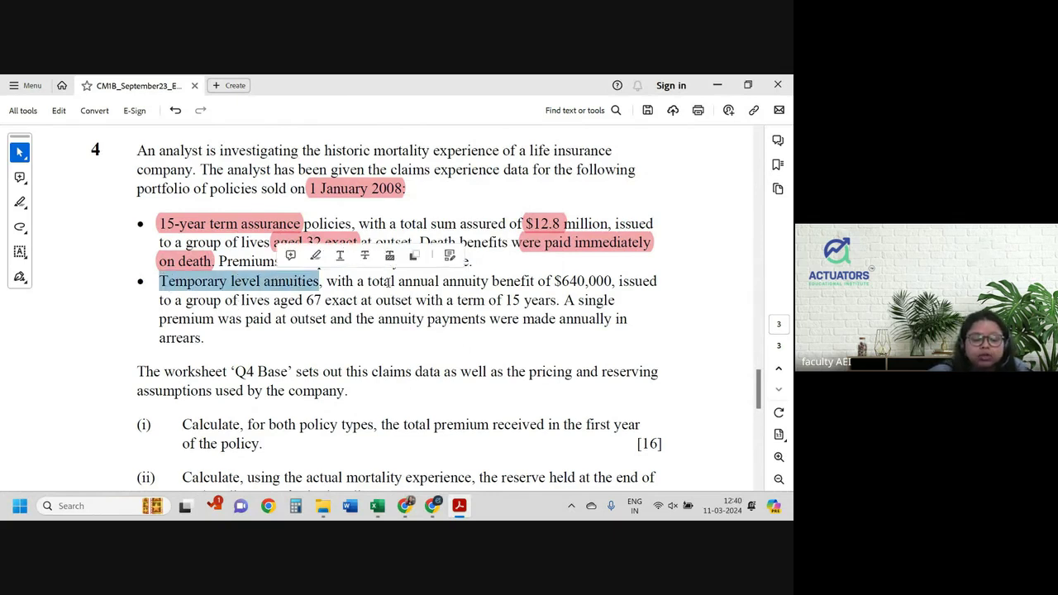
{"action": "left_click_drag", "start_coordinate": [386, 282], "coordinate": [612, 281]}
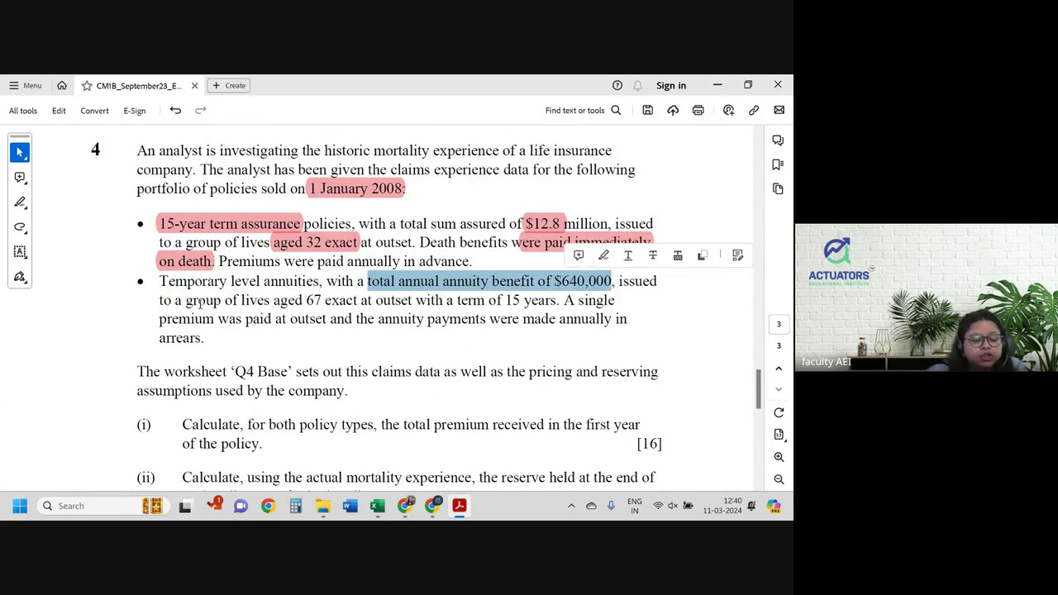
{"action": "left_click_drag", "start_coordinate": [311, 302], "coordinate": [355, 304]}
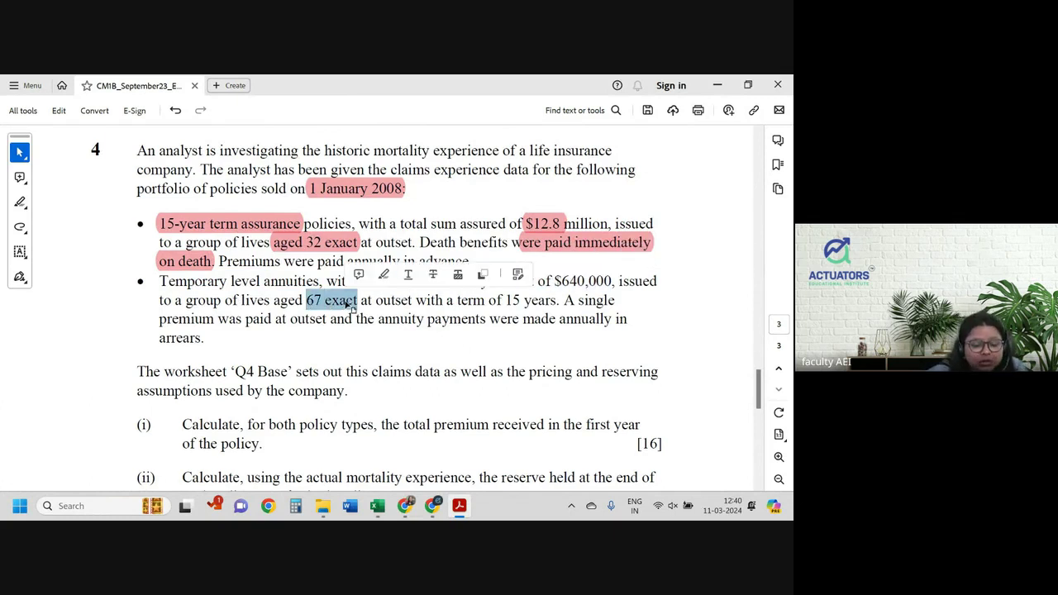
{"action": "left_click_drag", "start_coordinate": [225, 301], "coordinate": [357, 301]}
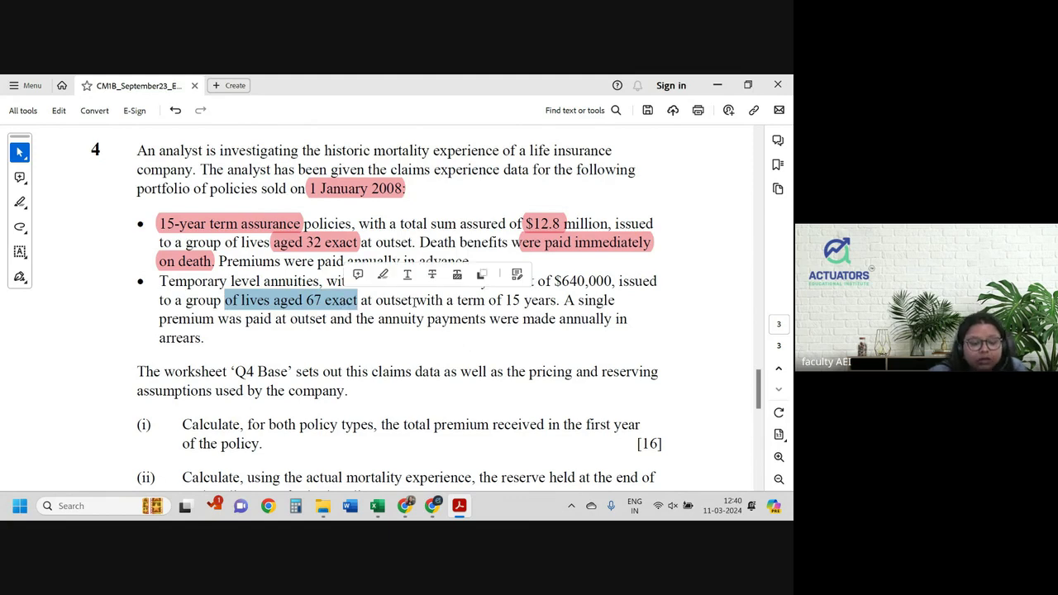
{"action": "mouse_move", "coordinate": [457, 301]}
{"action": "left_mouse_down"}
{"action": "mouse_move", "coordinate": [545, 300]}
{"action": "mouse_move", "coordinate": [203, 320]}
{"action": "left_mouse_up"}
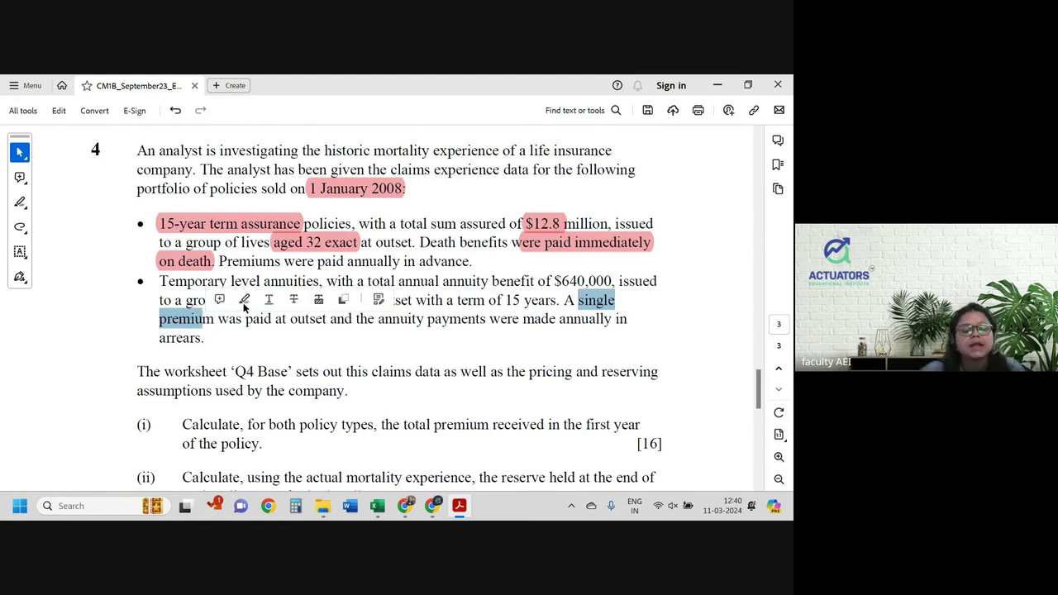
{"action": "left_click", "coordinate": [244, 299]}
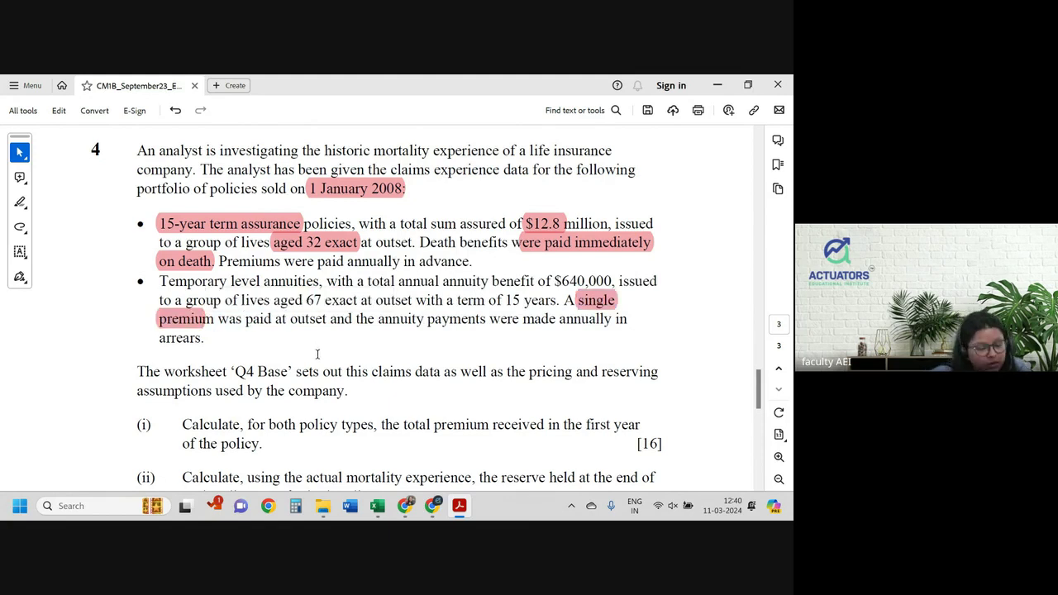
- Scroll down to question parts (i)–(iv) and select 'total premium received' in part (i)
{"action": "scroll", "coordinate": [316, 354], "scroll_direction": "down", "scroll_amount": 2}
{"action": "left_click_drag", "start_coordinate": [258, 291], "coordinate": [629, 476]}
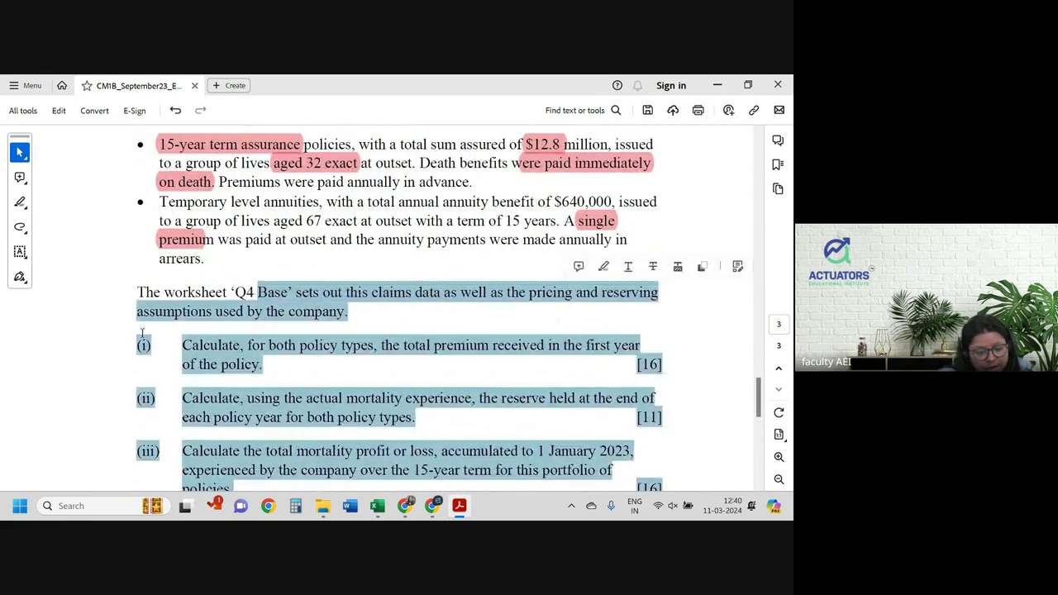
{"action": "left_click", "coordinate": [222, 327]}
{"action": "scroll", "coordinate": [219, 325], "scroll_direction": "down", "scroll_amount": 2}
{"action": "scroll", "coordinate": [220, 325], "scroll_direction": "down", "scroll_amount": 1}
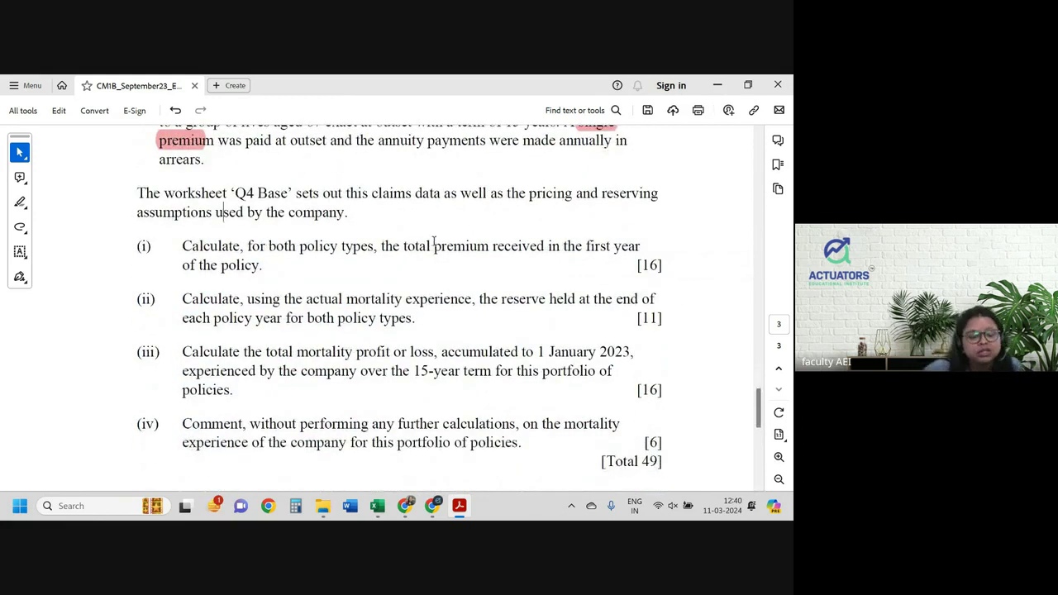
{"action": "left_click_drag", "start_coordinate": [399, 242], "coordinate": [505, 244]}
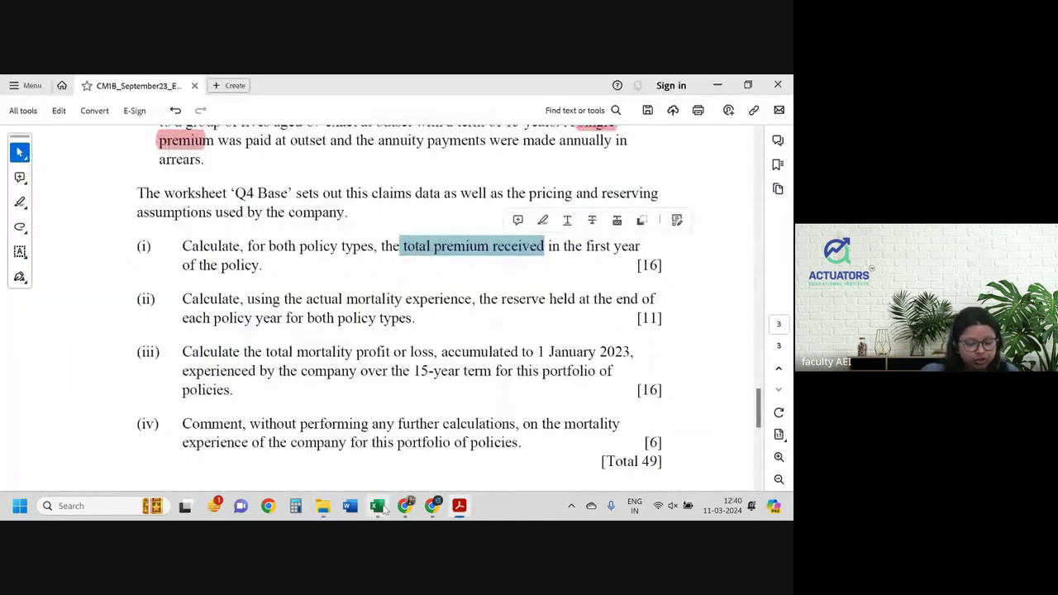
- Return to the CM1B_Sept23_Candidate workbook in Excel
{"action": "left_click", "coordinate": [377, 506]}
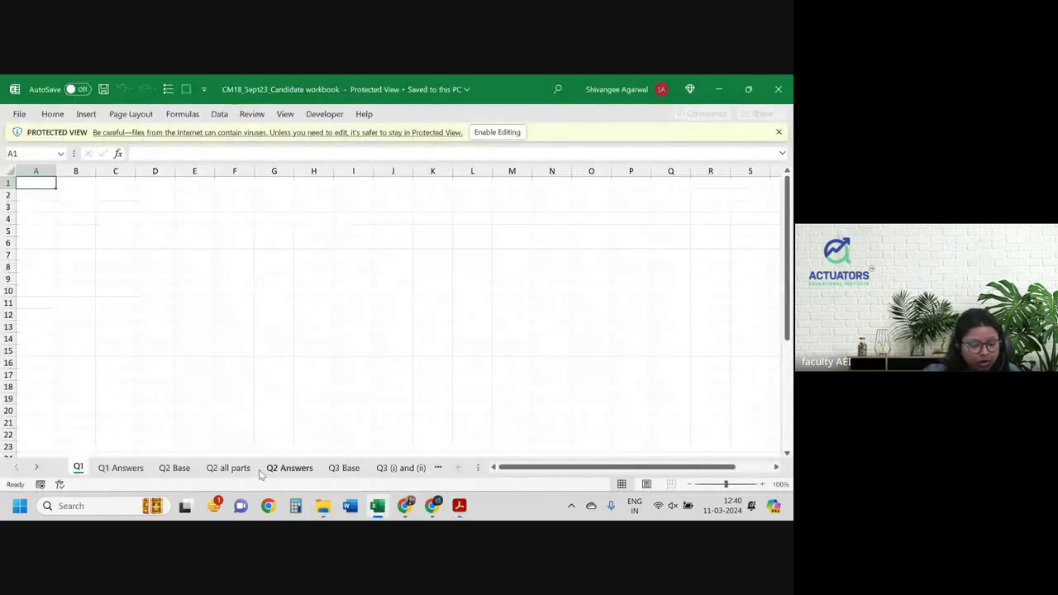
- Enable editing on the candidate workbook and move to the Q4 Base sheet
{"action": "key", "text": "ctrl+Page_Down"}
{"action": "key", "text": "ctrl+Page_Down"}
{"action": "key", "text": "ctrl+Page_Down"}
{"action": "key", "text": "ctrl+Page_Down"}
{"action": "key", "text": "ctrl+Page_Down"}
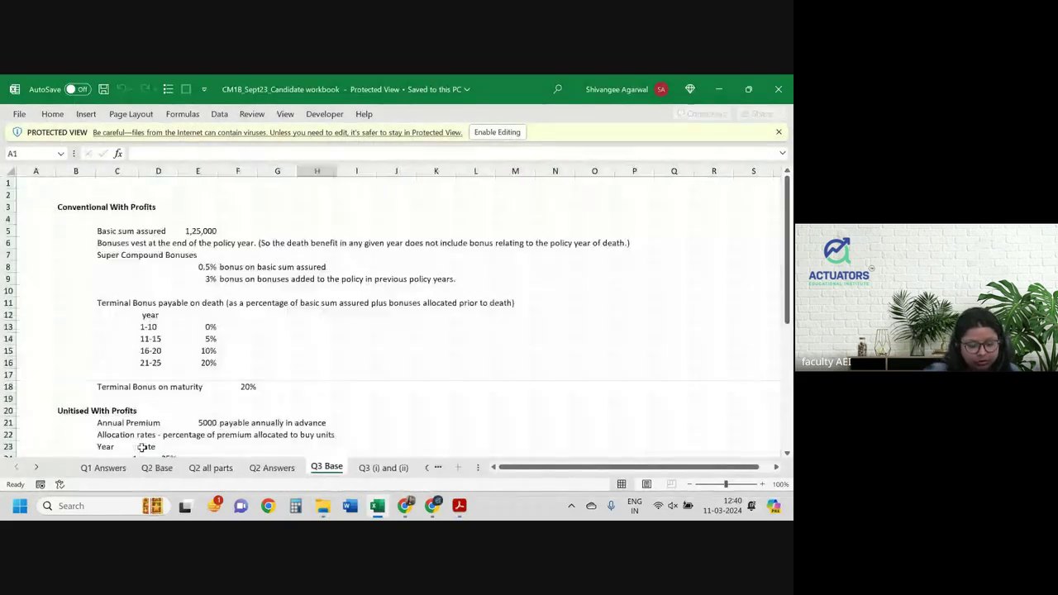
{"action": "key", "text": "ctrl+Page_Down"}
{"action": "key", "text": "ctrl+Page_Down"}
{"action": "key", "text": "ctrl+Page_Down"}
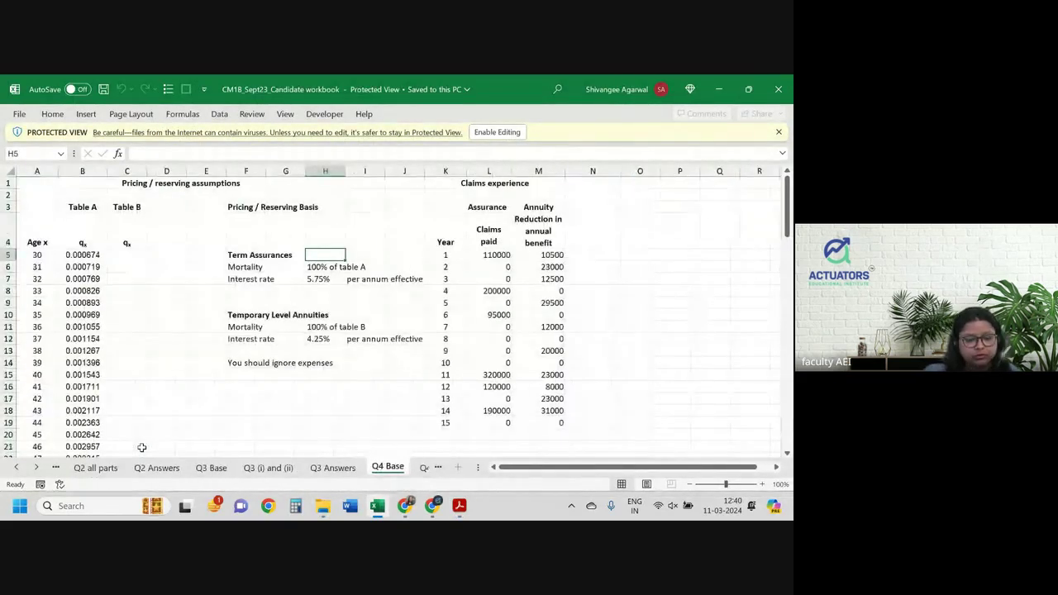
{"action": "left_click", "coordinate": [494, 132]}
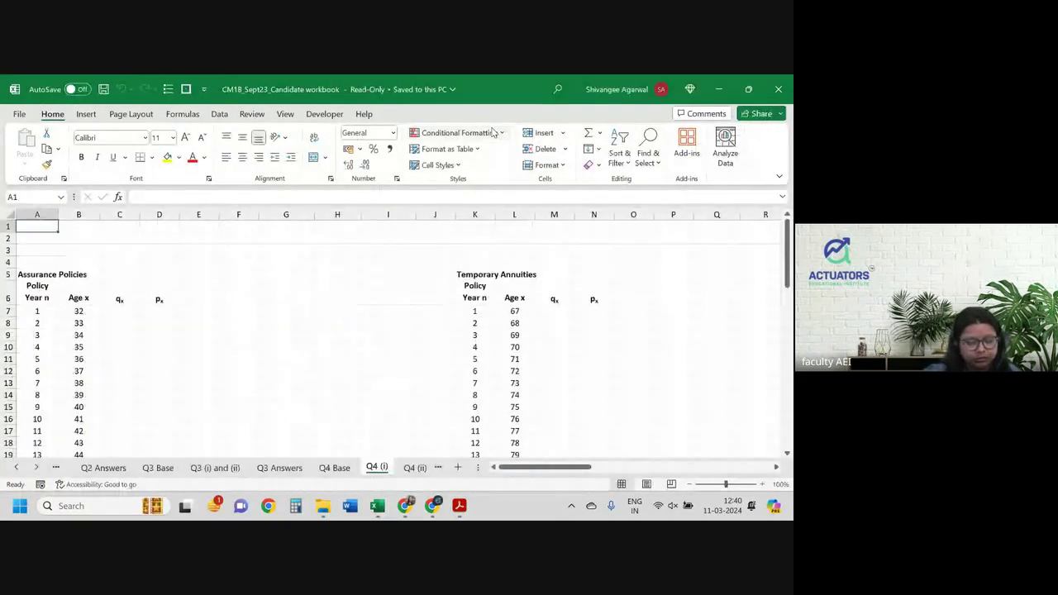
{"action": "key", "text": "ctrl+Page_Up"}
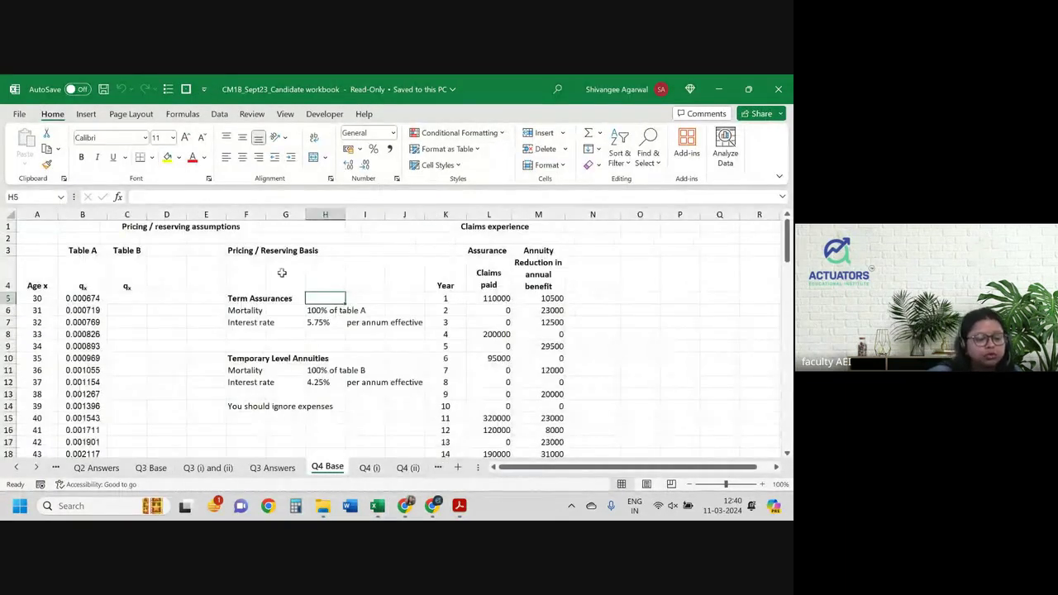
{"action": "scroll", "coordinate": [282, 272], "scroll_direction": "up", "scroll_amount": 2}
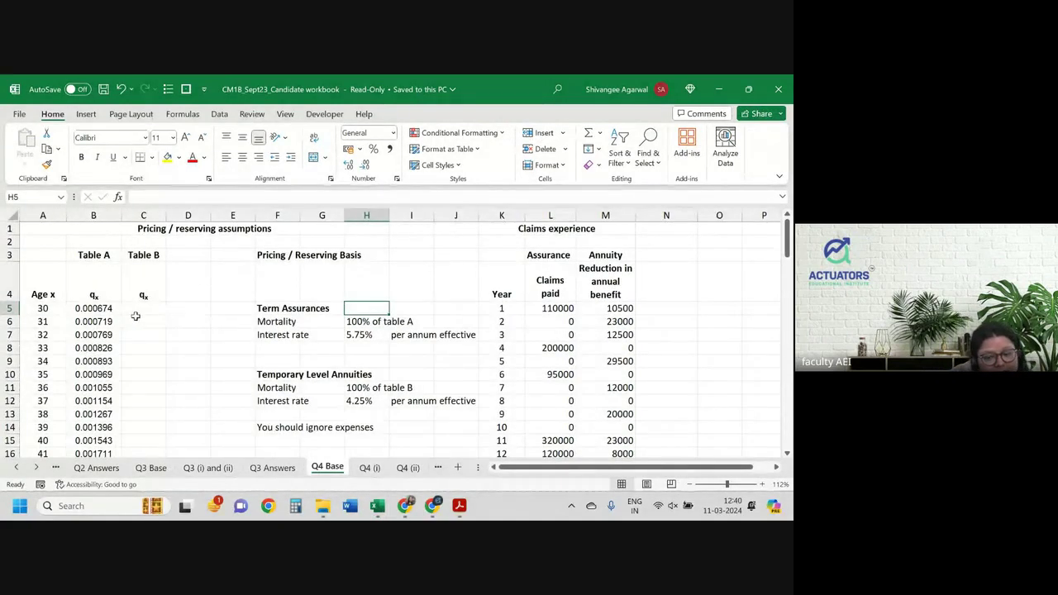
- On Q4 Base, check the term assurance basis (5.75%) and annuity basis (table B, 4.25%)
{"action": "scroll", "coordinate": [141, 333], "scroll_direction": "down", "scroll_amount": 5}
{"action": "scroll", "coordinate": [163, 328], "scroll_direction": "down", "scroll_amount": 6}
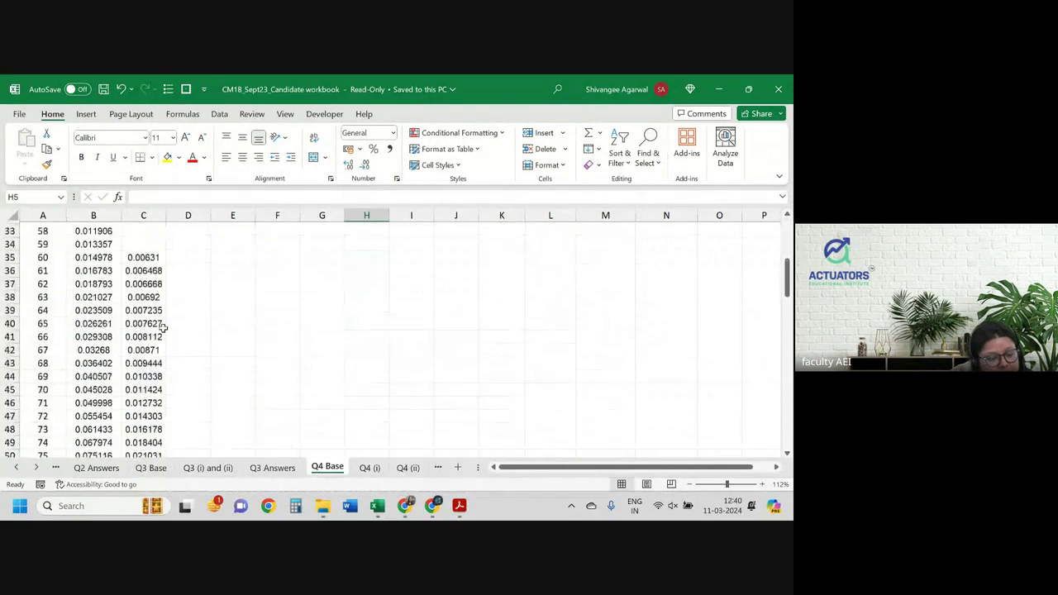
{"action": "scroll", "coordinate": [162, 328], "scroll_direction": "down", "scroll_amount": 2}
{"action": "scroll", "coordinate": [163, 329], "scroll_direction": "up", "scroll_amount": 13}
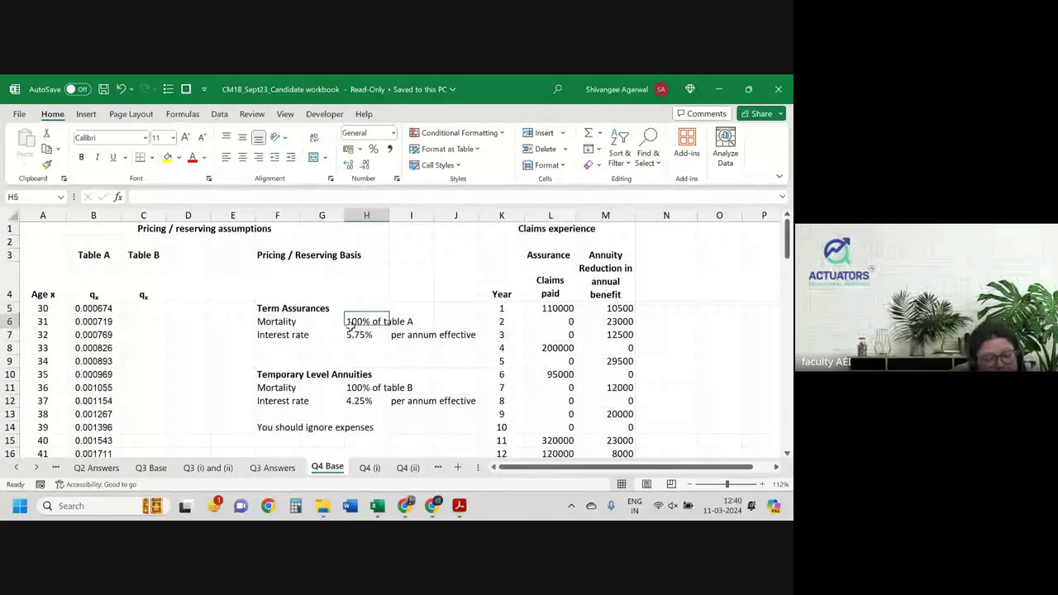
{"action": "left_click", "coordinate": [350, 326]}
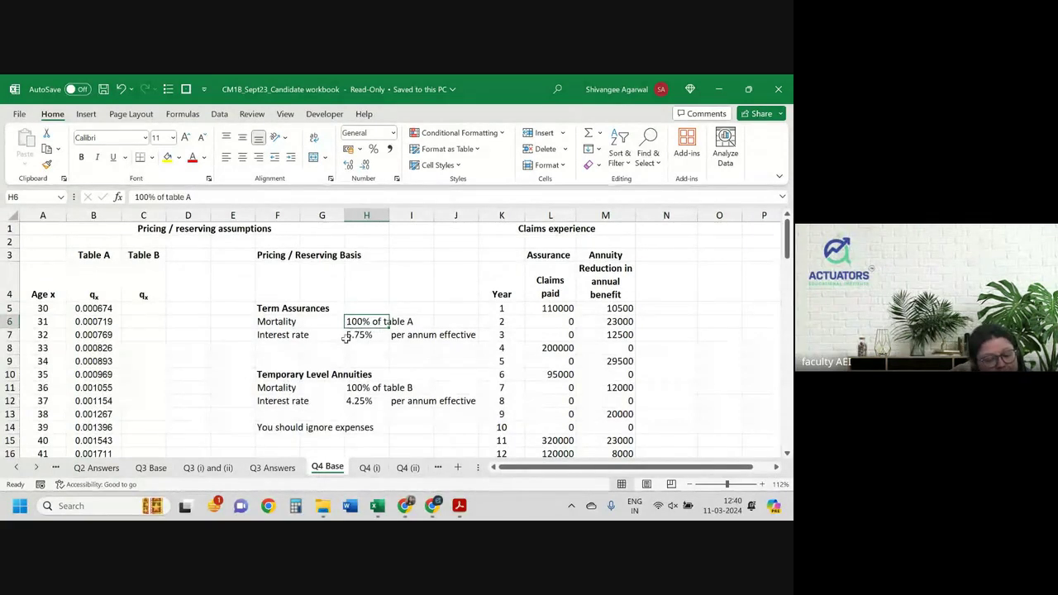
{"action": "left_click", "coordinate": [349, 337]}
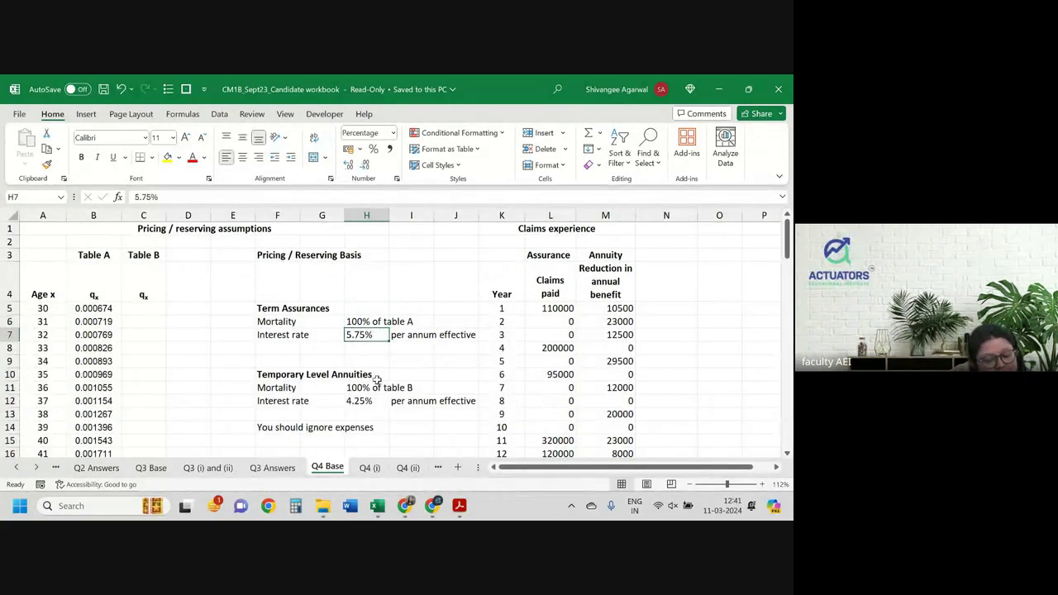
{"action": "left_click", "coordinate": [368, 388]}
{"action": "left_click", "coordinate": [367, 400]}
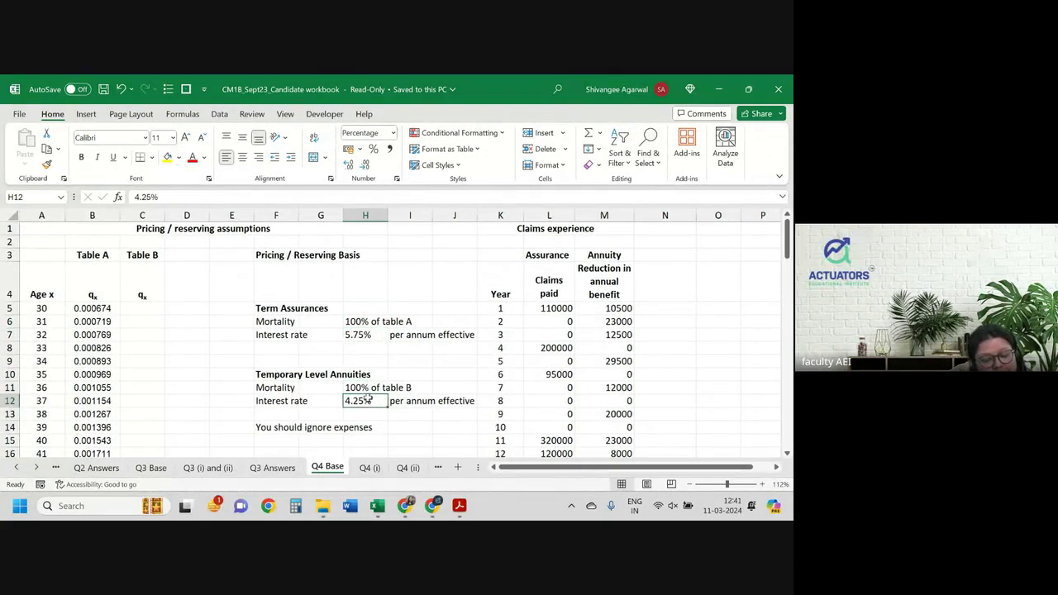
- Scan the rest of the Q4 Base assumptions, then move to the Q4 (i) sheet
{"action": "scroll", "coordinate": [368, 400], "scroll_direction": "right", "scroll_amount": 2}
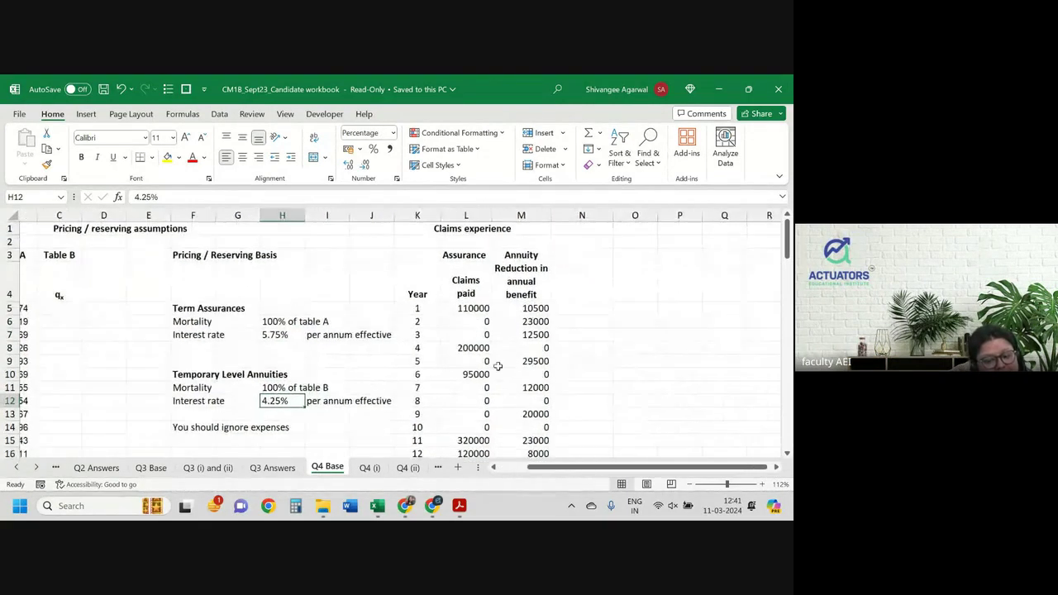
{"action": "scroll", "coordinate": [499, 366], "scroll_direction": "down", "scroll_amount": 2}
{"action": "scroll", "coordinate": [499, 366], "scroll_direction": "up", "scroll_amount": 2}
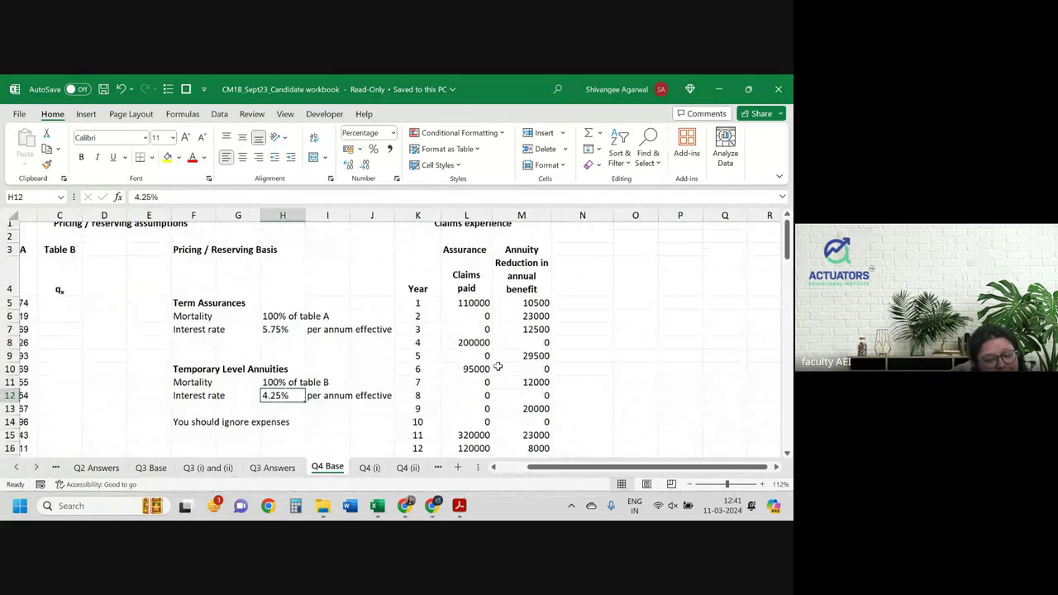
{"action": "scroll", "coordinate": [498, 367], "scroll_direction": "up", "scroll_amount": 1}
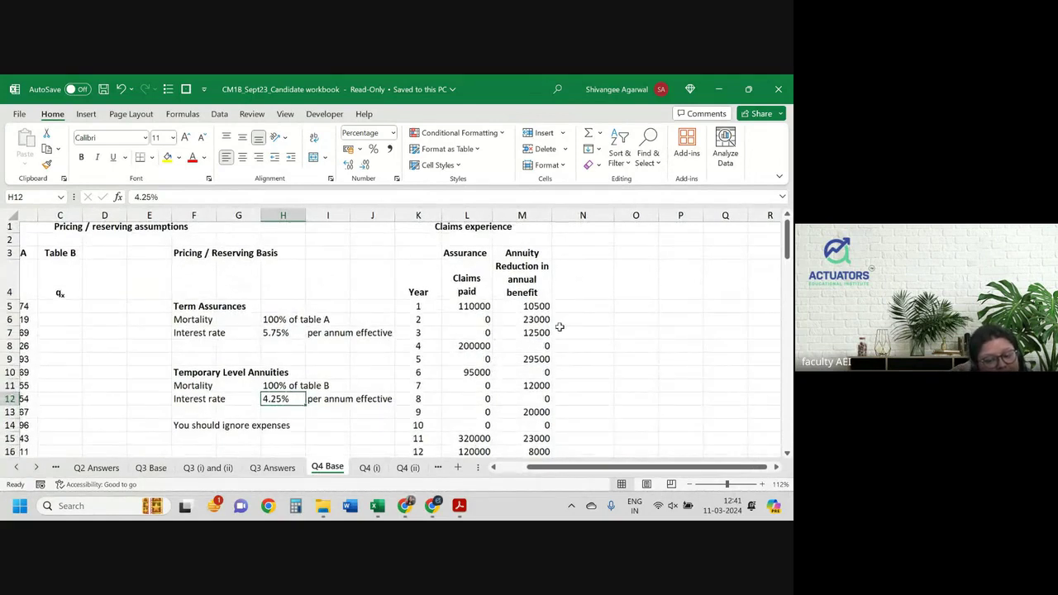
{"action": "scroll", "coordinate": [560, 327], "scroll_direction": "up", "scroll_amount": 1}
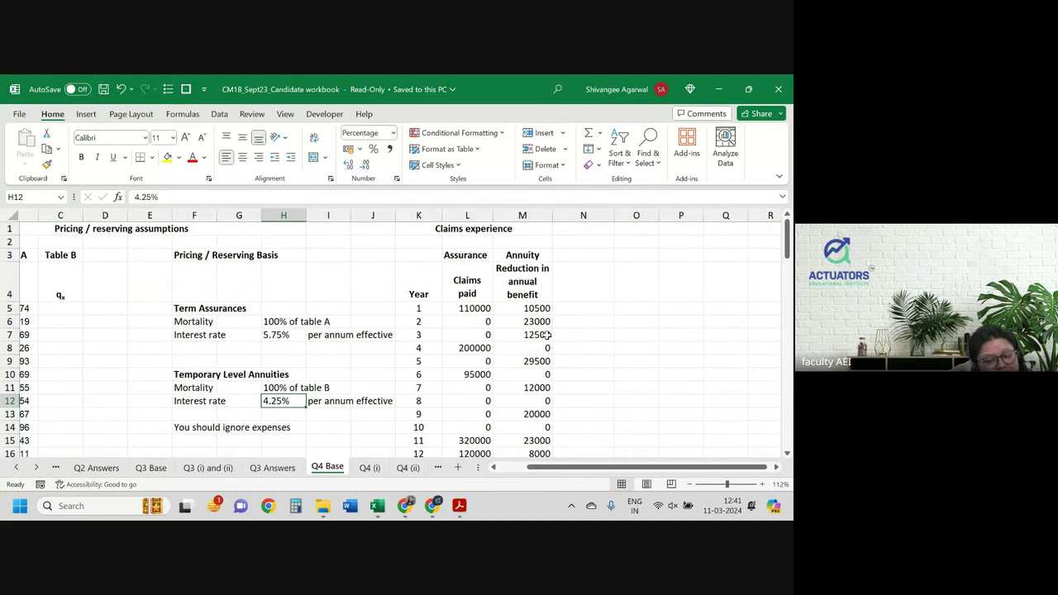
{"action": "scroll", "coordinate": [547, 335], "scroll_direction": "left", "scroll_amount": 2}
{"action": "scroll", "coordinate": [547, 335], "scroll_direction": "down", "scroll_amount": 2}
{"action": "scroll", "coordinate": [548, 335], "scroll_direction": "up", "scroll_amount": 2}
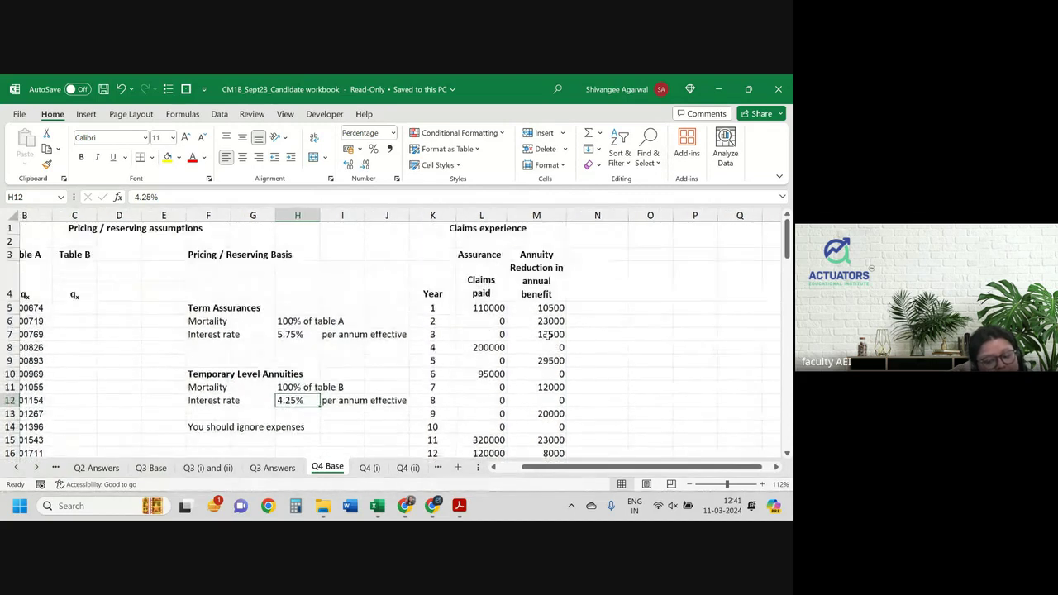
{"action": "scroll", "coordinate": [547, 335], "scroll_direction": "right", "scroll_amount": 1}
{"action": "scroll", "coordinate": [548, 334], "scroll_direction": "left", "scroll_amount": 1}
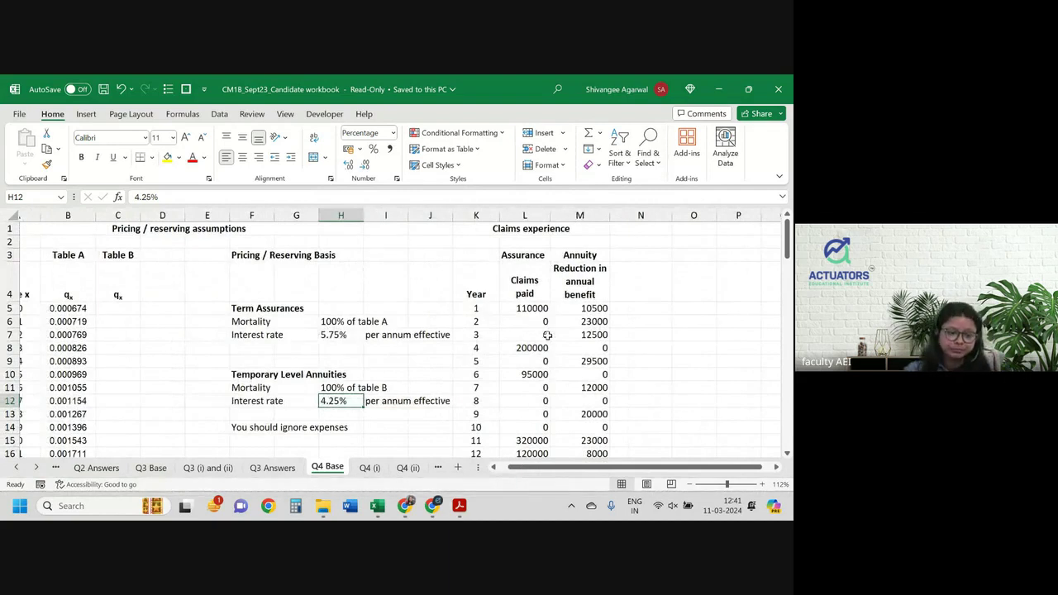
{"action": "scroll", "coordinate": [547, 335], "scroll_direction": "left", "scroll_amount": 1}
{"action": "scroll", "coordinate": [547, 335], "scroll_direction": "right", "scroll_amount": 1}
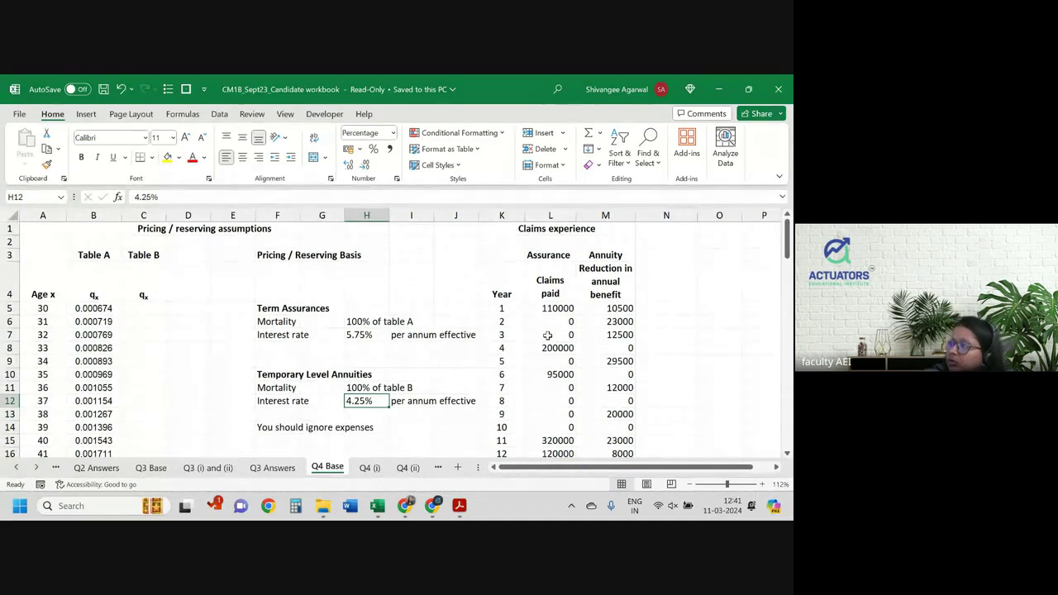
{"action": "key", "text": "ctrl+Page_Down"}
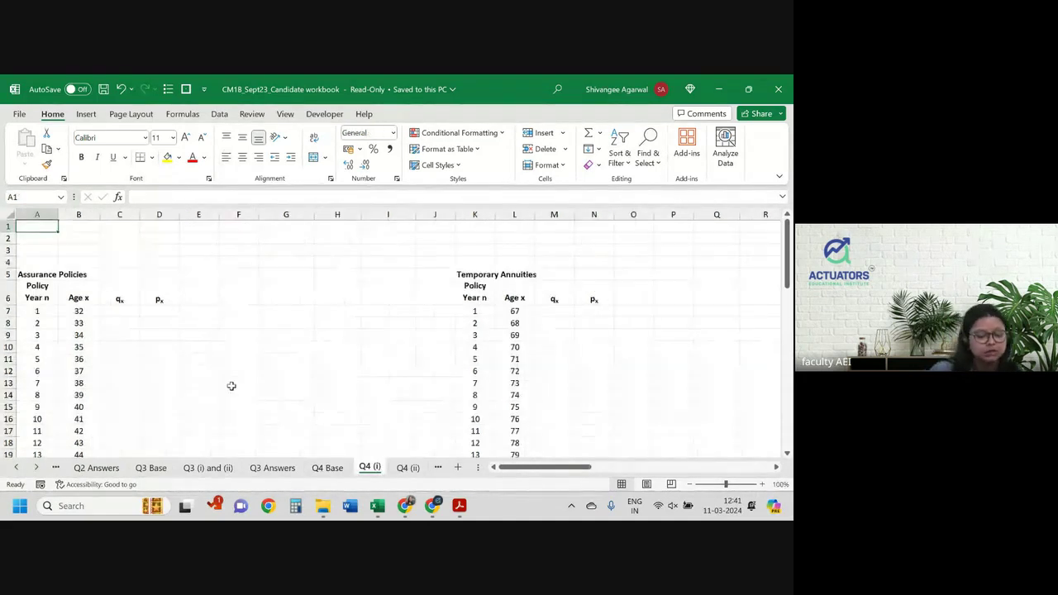
{"action": "key", "text": "alt+Tab"}
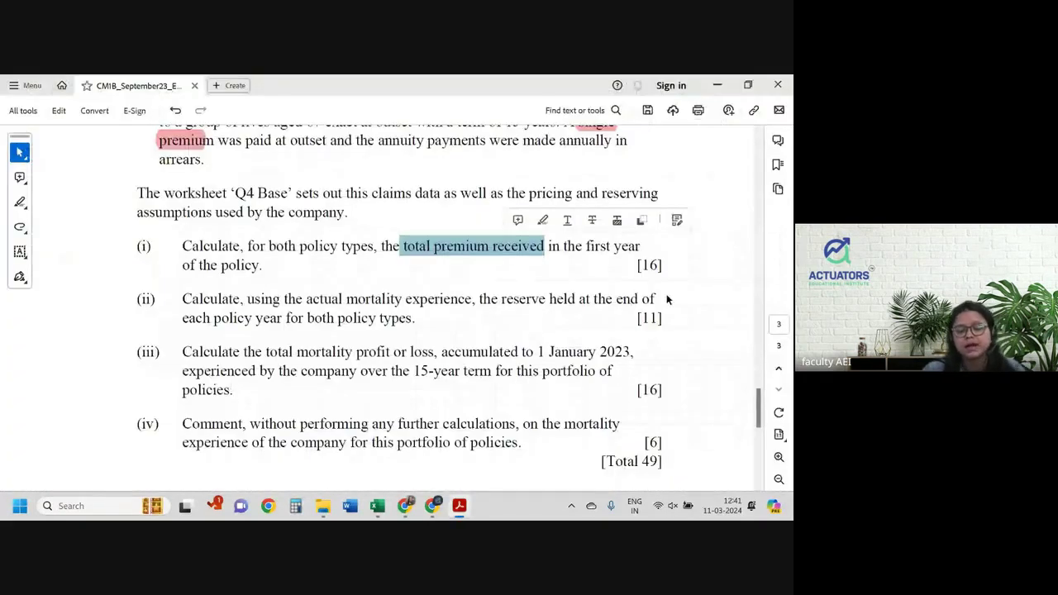
{"action": "key", "text": "alt+Tab"}
{"action": "left_click", "coordinate": [286, 377]}
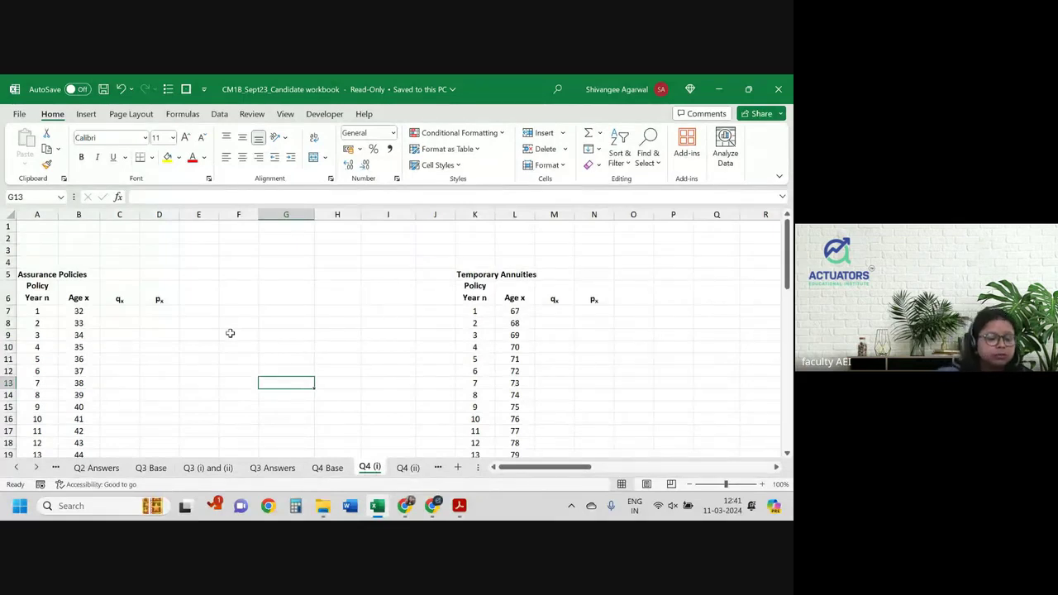
{"action": "scroll", "coordinate": [230, 333], "scroll_direction": "up", "scroll_amount": 1, "text": "ctrl"}
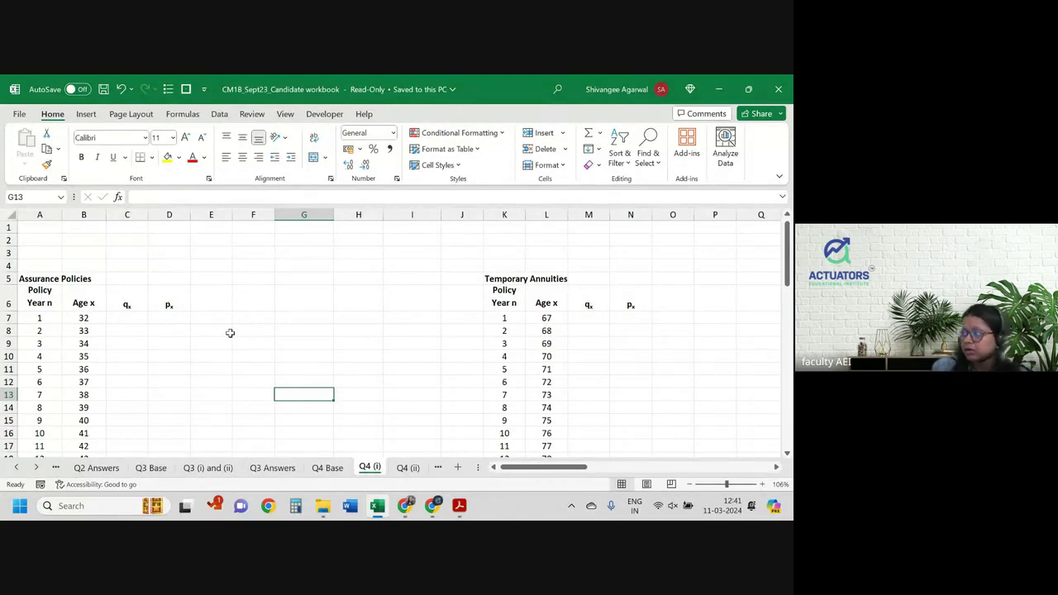
{"action": "key", "text": "alt+Tab"}
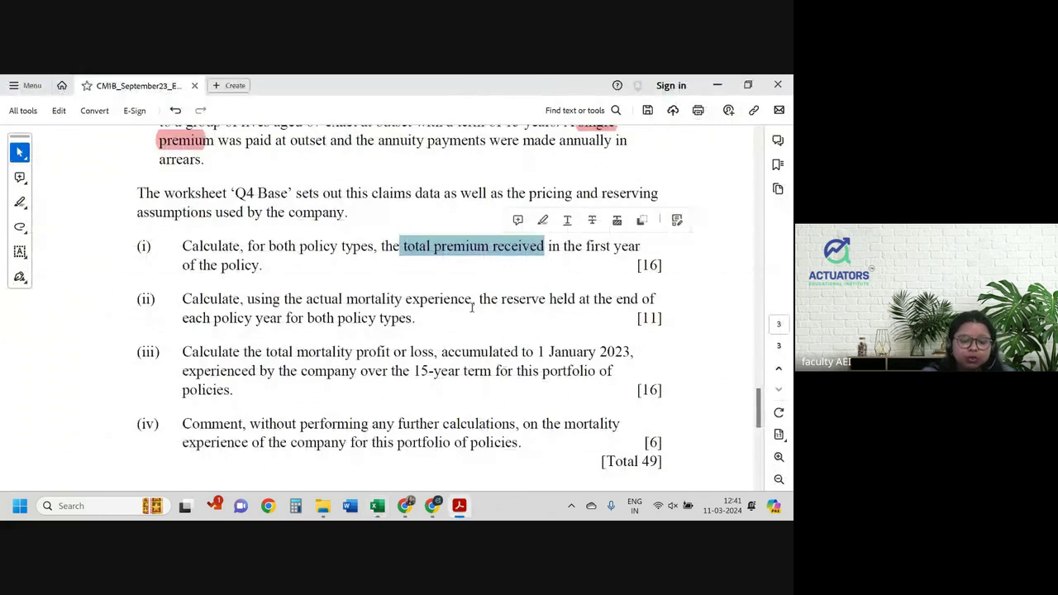
{"action": "scroll", "coordinate": [468, 305], "scroll_direction": "up", "scroll_amount": 5}
{"action": "scroll", "coordinate": [468, 306], "scroll_direction": "up", "scroll_amount": 3}
{"action": "scroll", "coordinate": [468, 308], "scroll_direction": "down", "scroll_amount": 1}
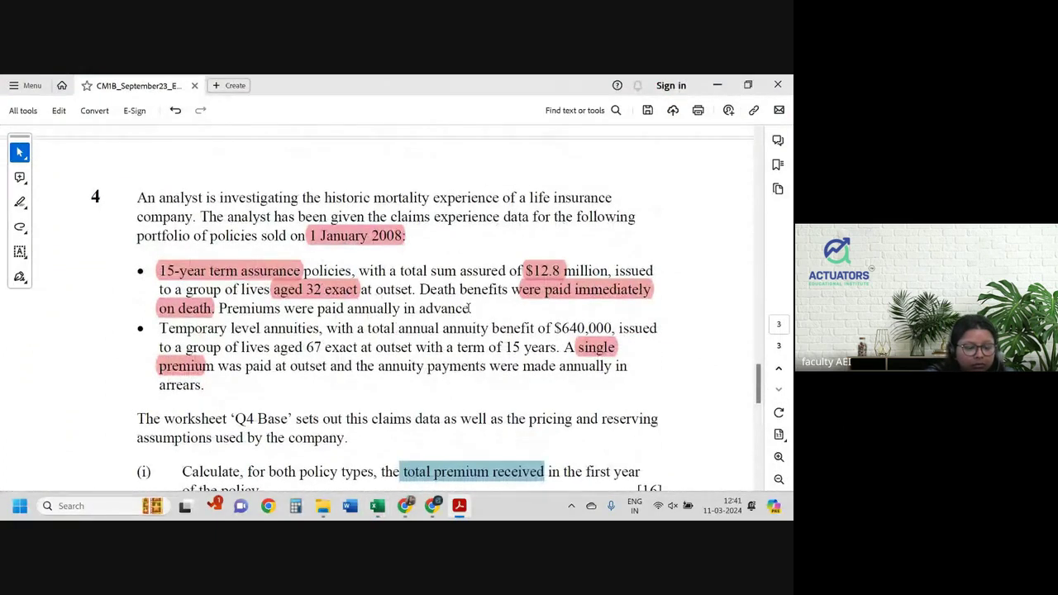
{"action": "left_click_drag", "start_coordinate": [243, 310], "coordinate": [443, 315]}
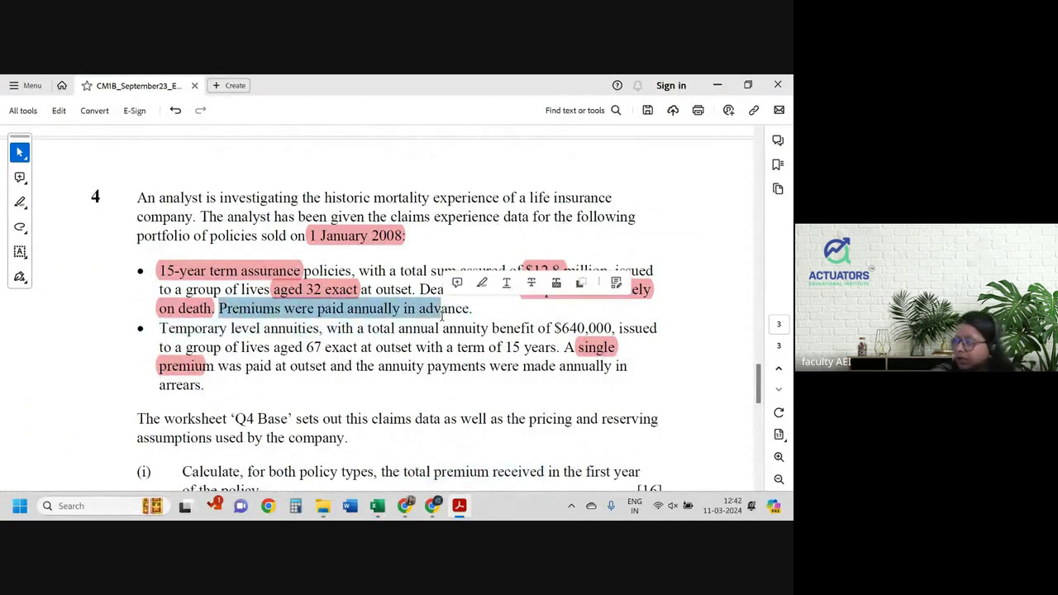
{"action": "key", "text": "alt+Tab"}
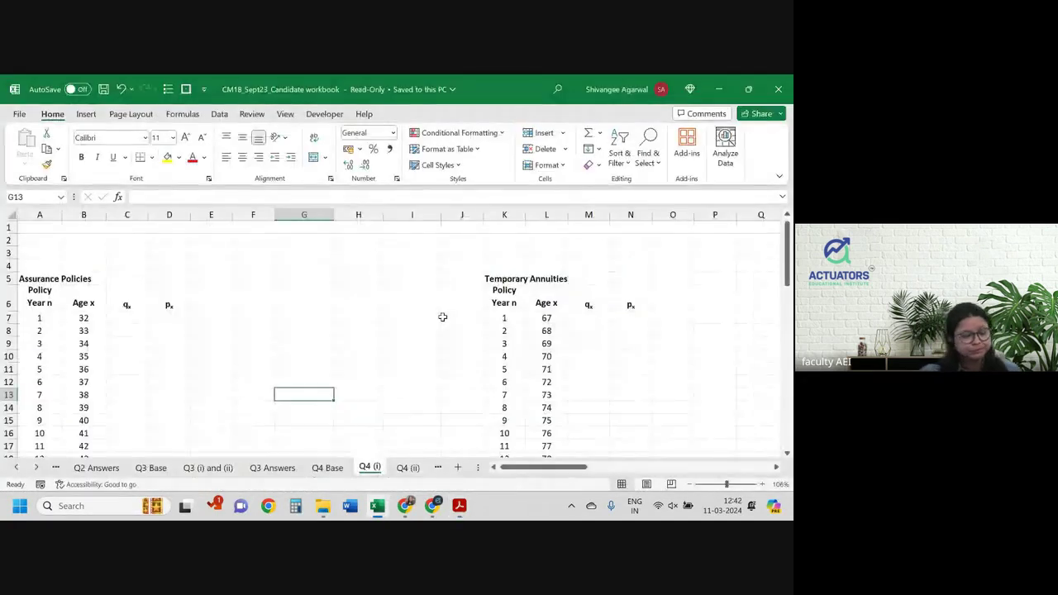
- Link C7 to the Table A qx in Q4 Base B5 and fill it down column C
{"action": "left_click", "coordinate": [157, 329]}
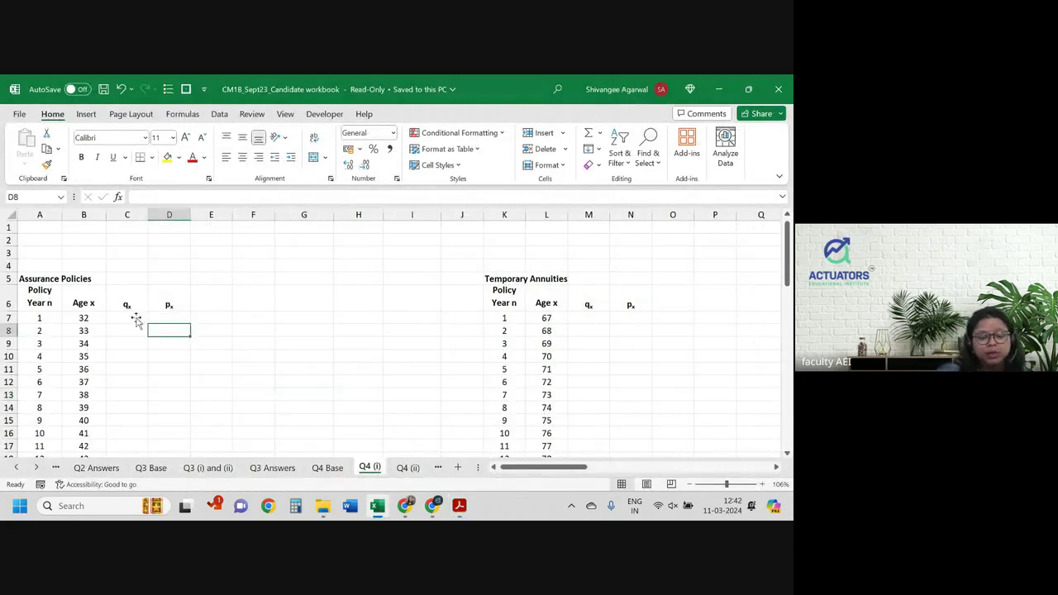
{"action": "left_click", "coordinate": [129, 329]}
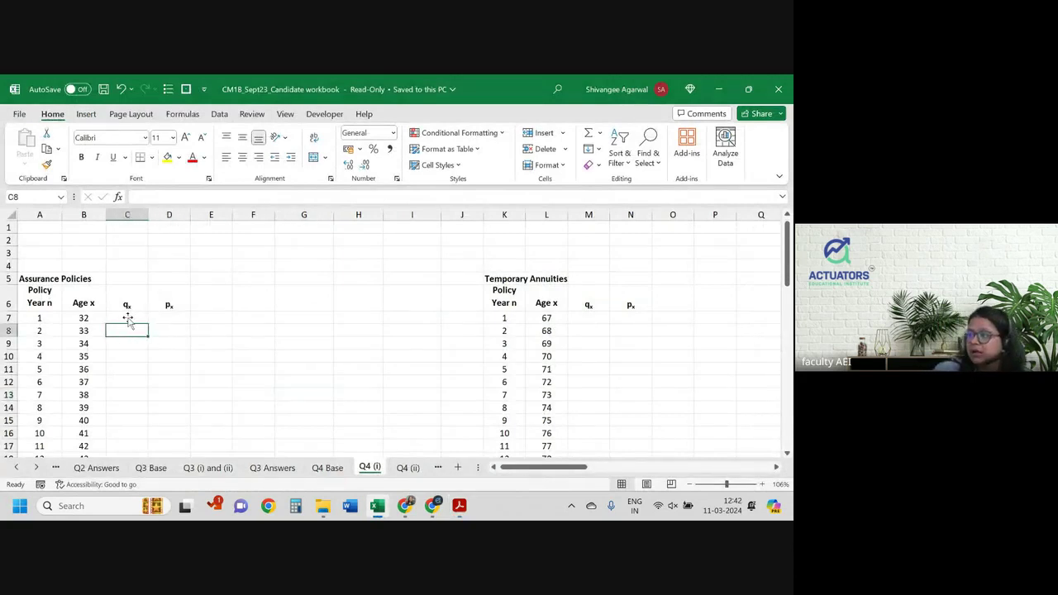
{"action": "type", "text": "="}
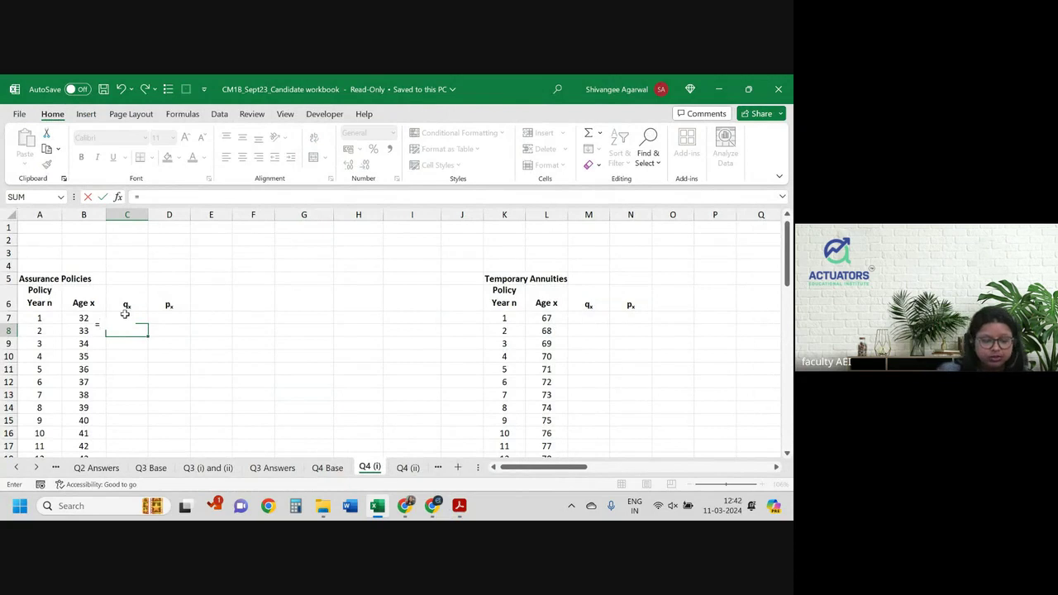
{"action": "key", "text": "Return"}
{"action": "key", "text": "Up"}
{"action": "key", "text": "Up"}
{"action": "type", "text": "="}
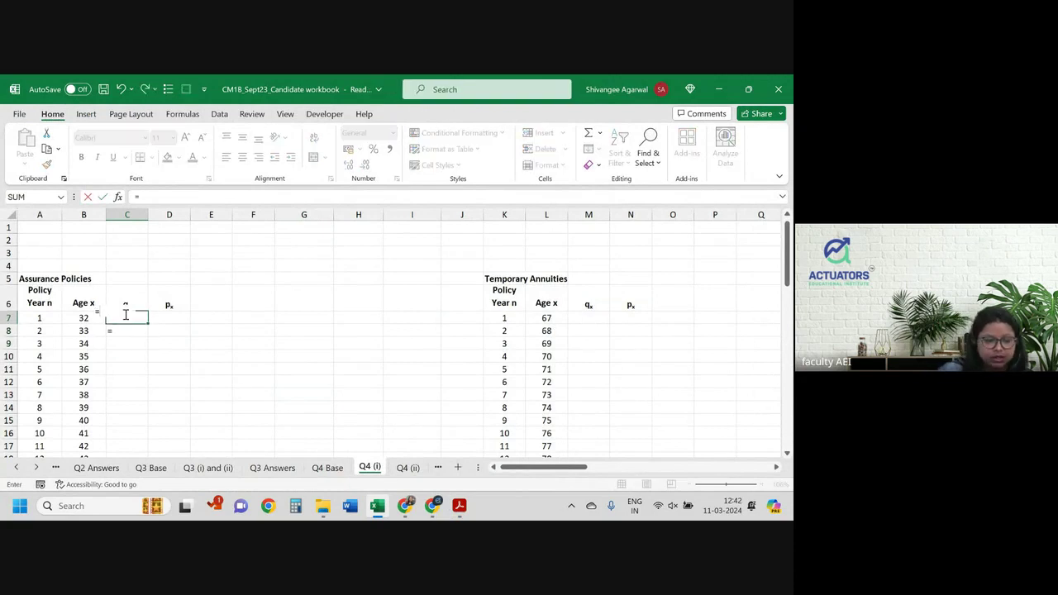
{"action": "key", "text": "ctrl+Page_Up"}
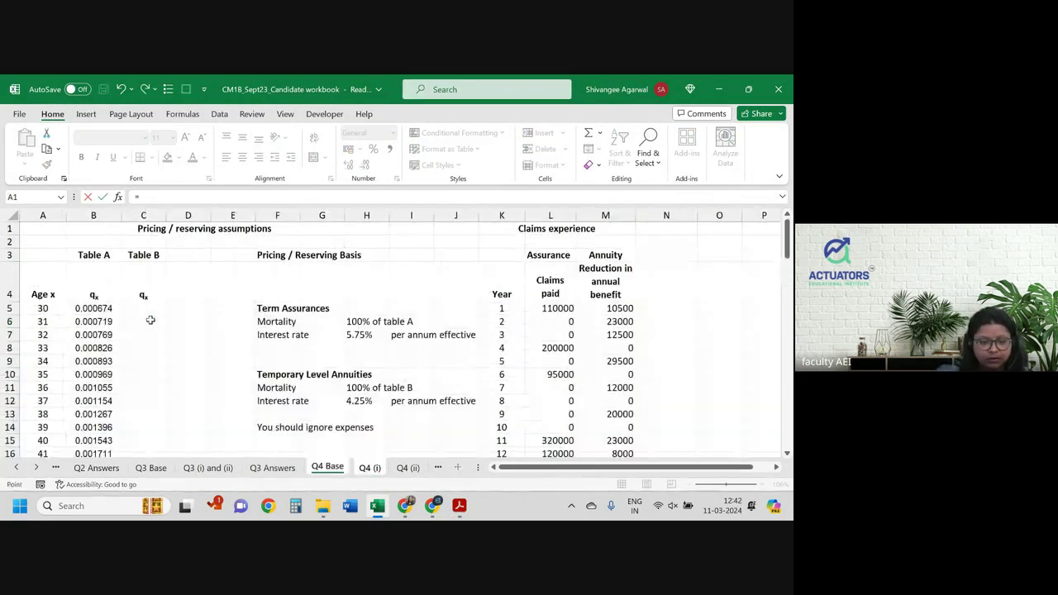
{"action": "left_click", "coordinate": [88, 308]}
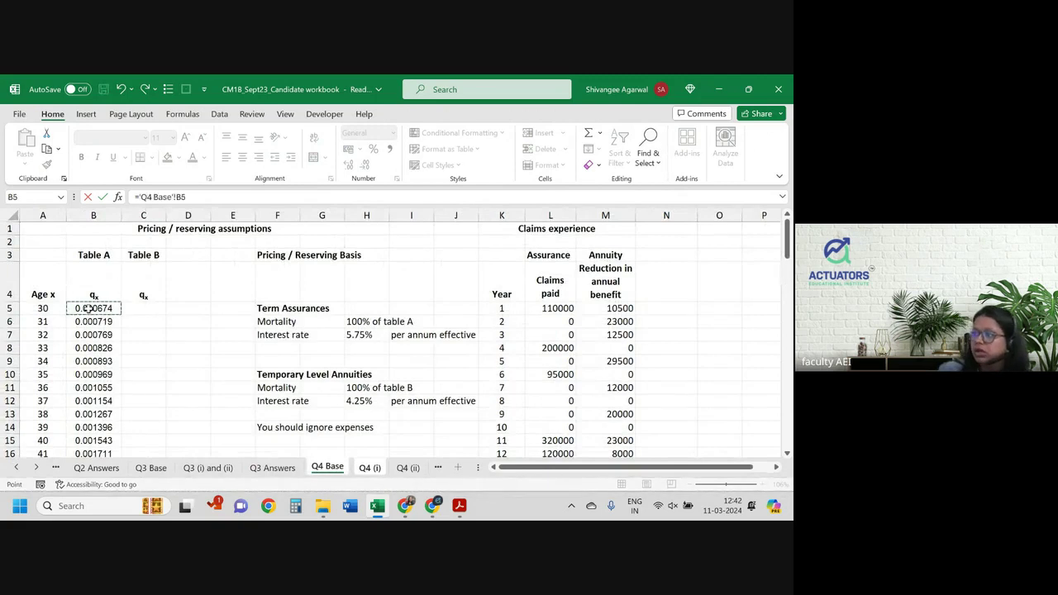
{"action": "key", "text": "Return"}
{"action": "left_click", "coordinate": [124, 312]}
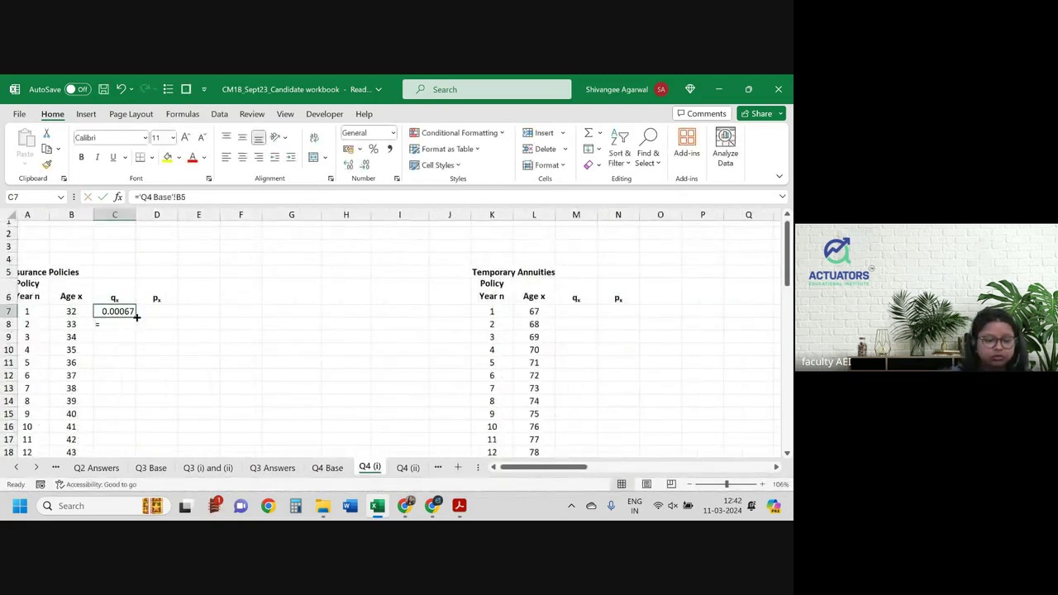
{"action": "left_click_drag", "start_coordinate": [136, 316], "coordinate": [136, 331]}
{"action": "double_click", "coordinate": [135, 330]}
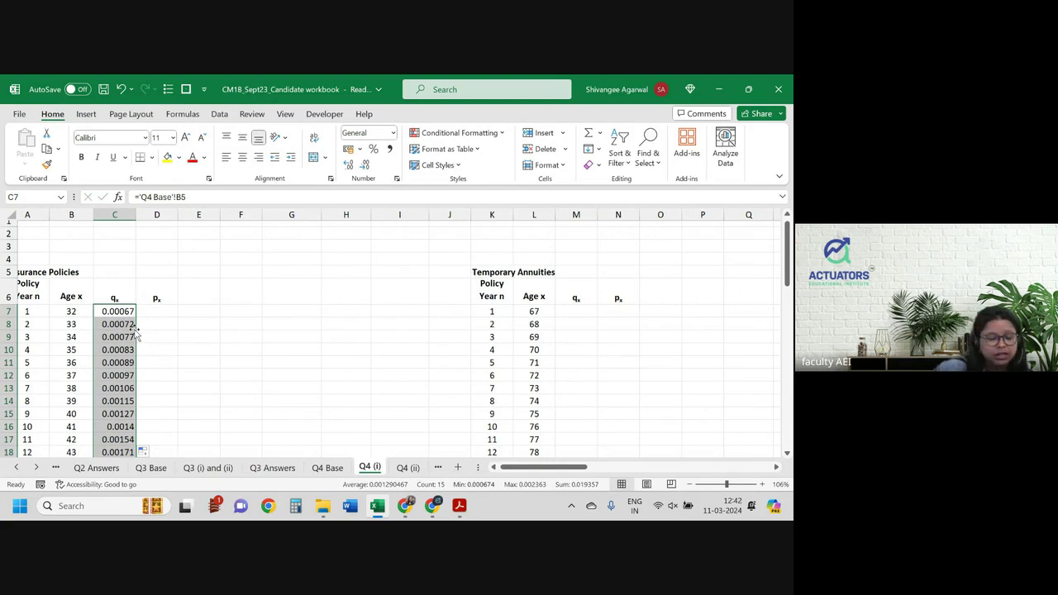
- Relink C7 to the age-32 Table A mortality rate on Q4 Base and refill column C
{"action": "key", "text": "ctrl+Page_Up"}
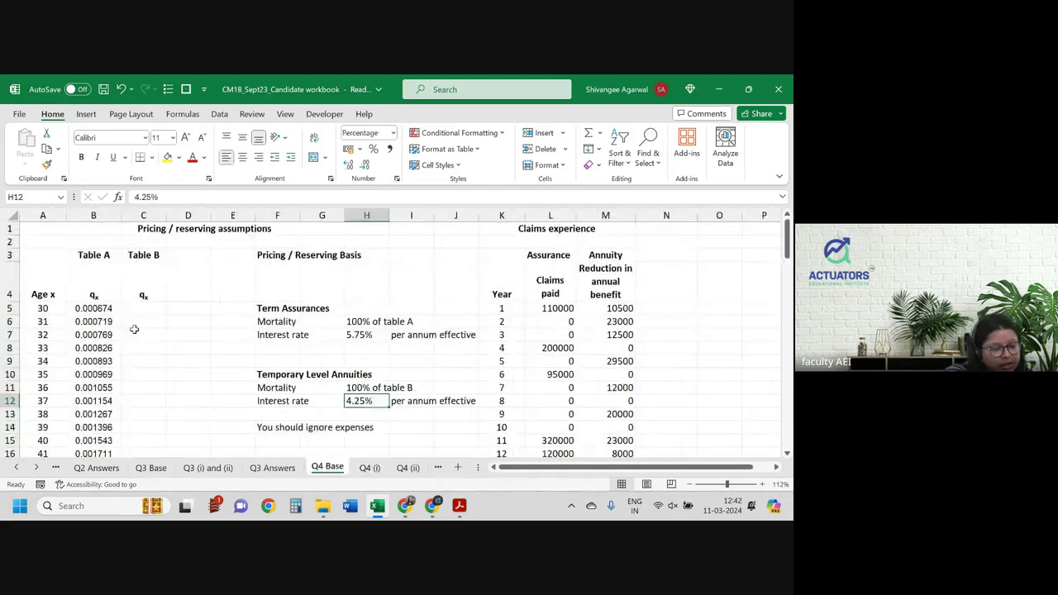
{"action": "key", "text": "ctrl+Page_Down"}
{"action": "type", "text": "='Q4 Base'!B5"}
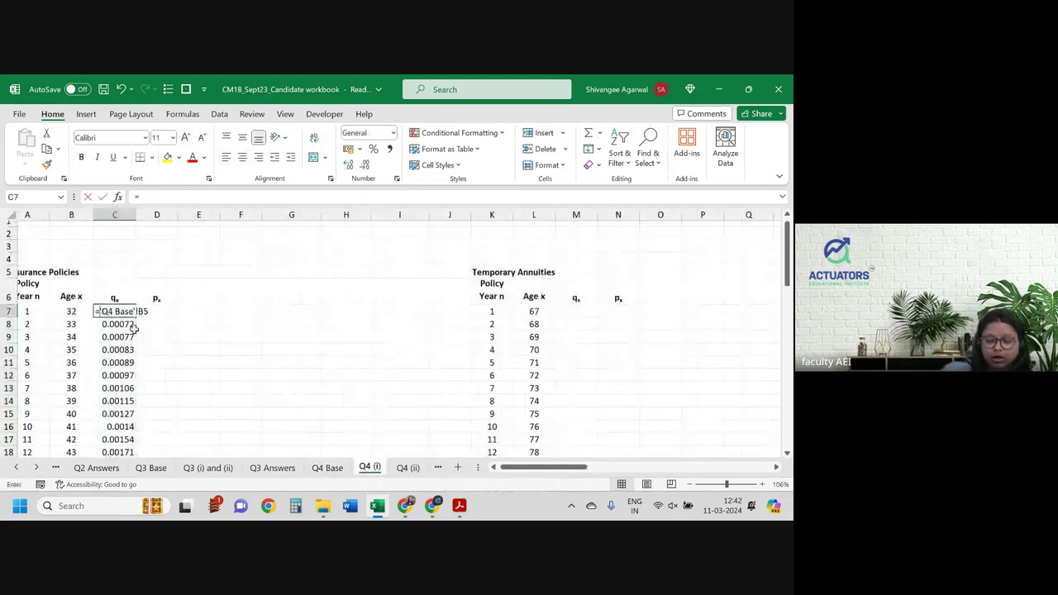
{"action": "key", "text": "ctrl+Page_Up"}
{"action": "left_click", "coordinate": [90, 334]}
{"action": "key", "text": "Return"}
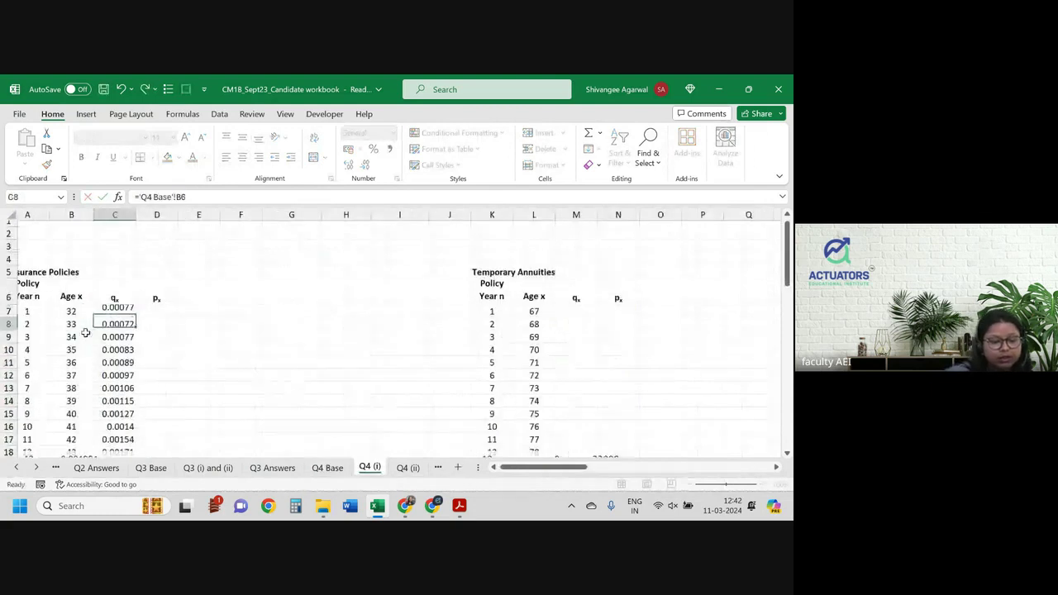
{"action": "left_click", "coordinate": [124, 311]}
{"action": "double_click", "coordinate": [135, 318]}
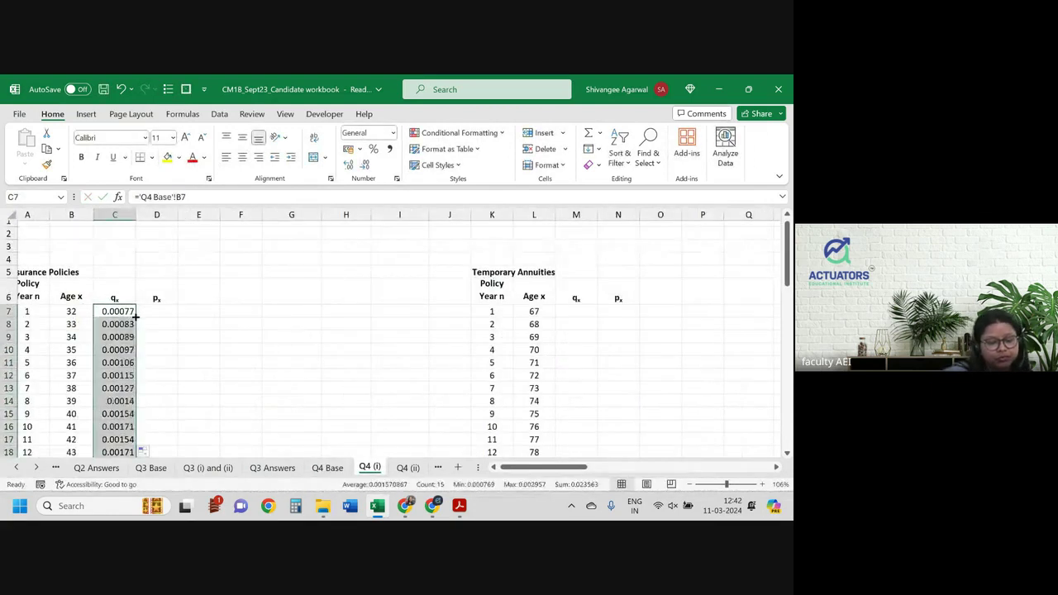
- Enter =1-C7 in D7 for px and fill it down to row 18
{"action": "left_click", "coordinate": [161, 317]}
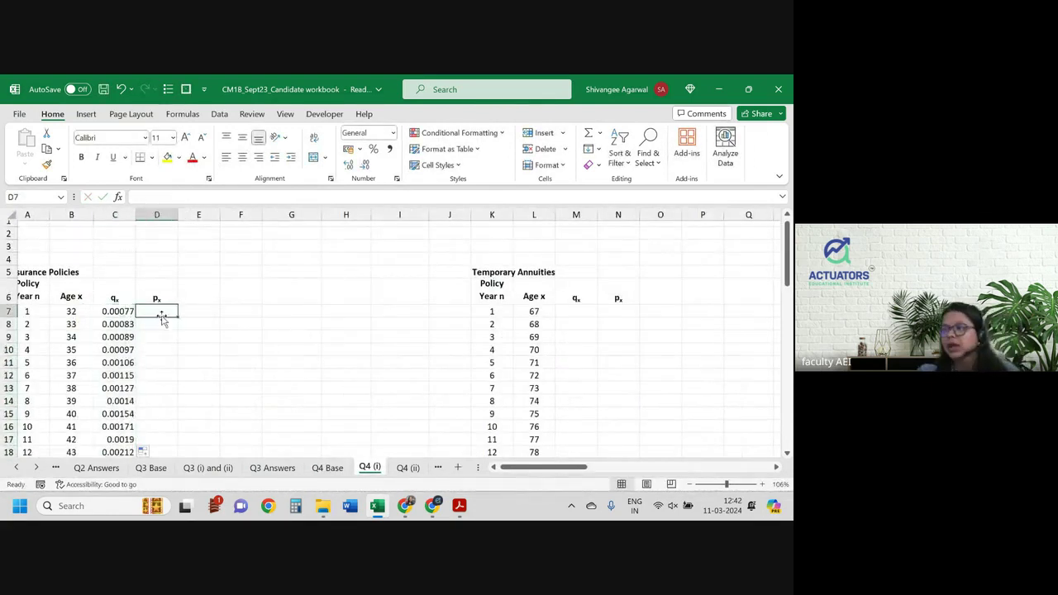
{"action": "type", "text": "=1-C7"}
{"action": "key", "text": "Return"}
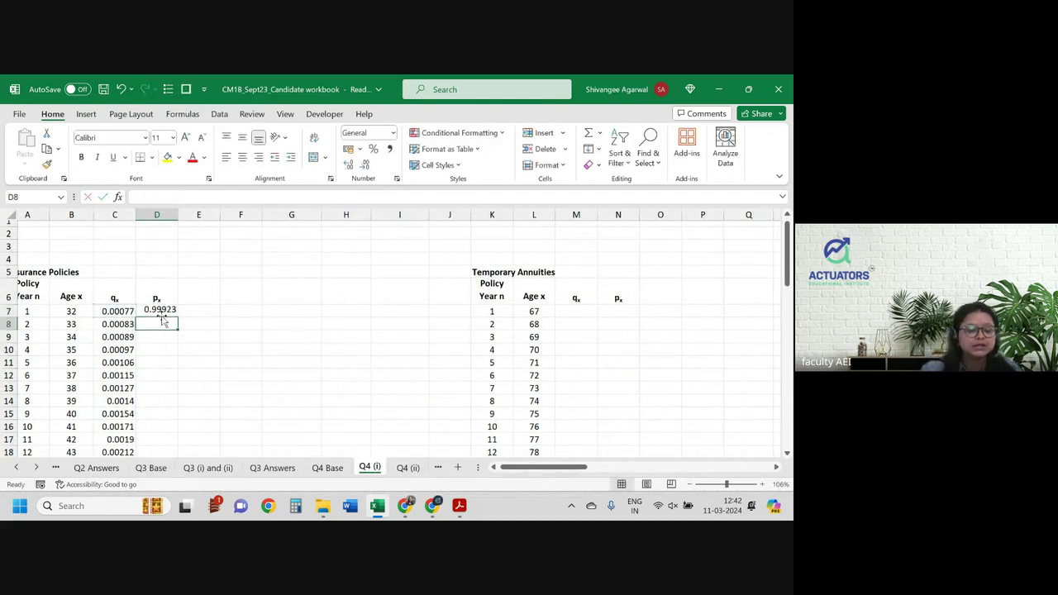
{"action": "left_click", "coordinate": [163, 313]}
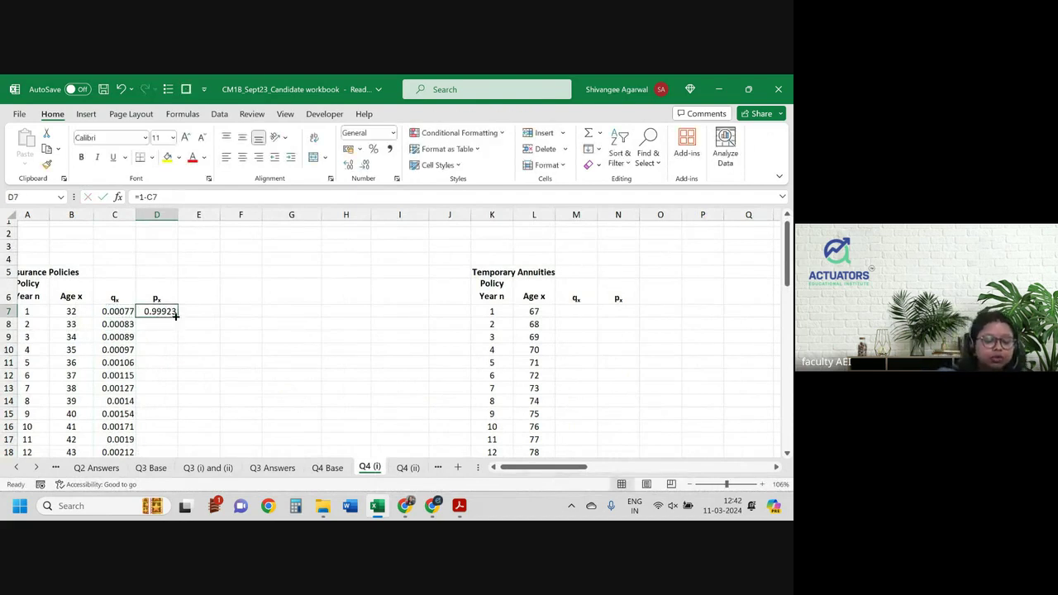
{"action": "double_click", "coordinate": [177, 317]}
{"action": "left_click", "coordinate": [201, 294]}
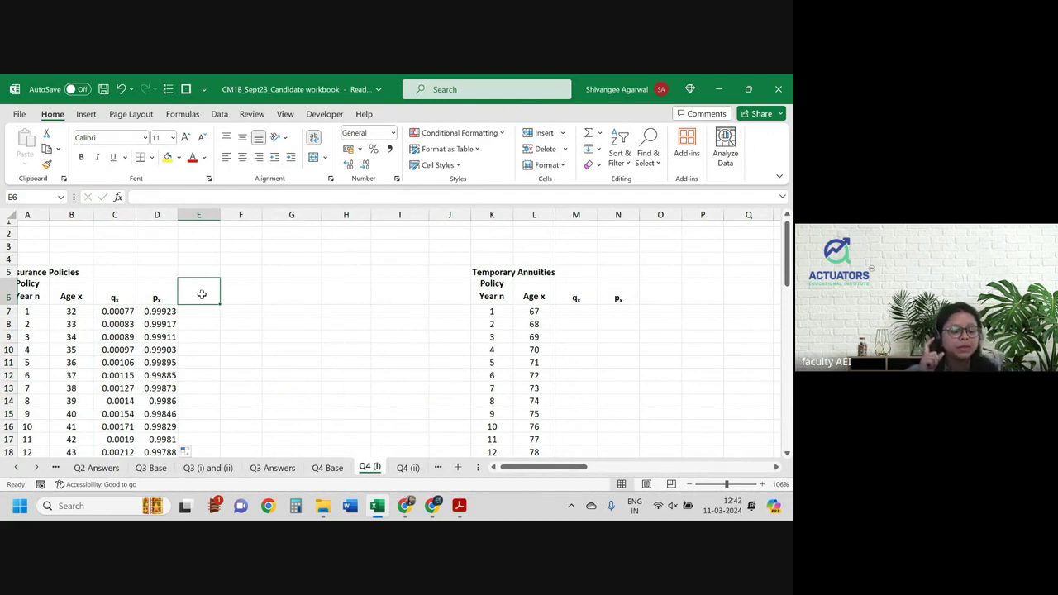
{"action": "key", "text": "alt+Tab"}
{"action": "key", "text": "alt+Tab"}
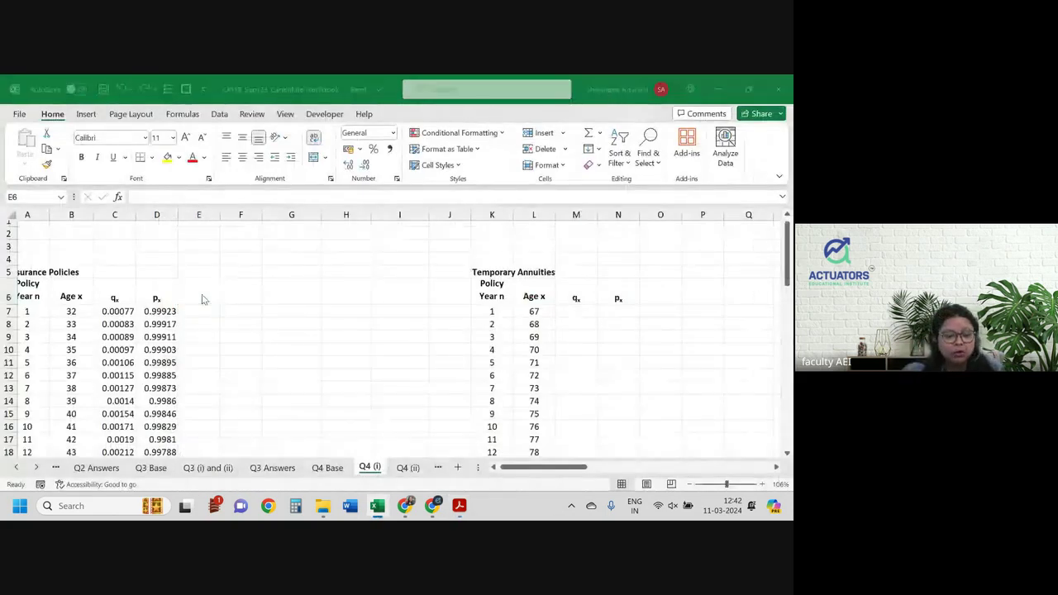
{"action": "key", "text": "alt+Tab"}
- Clear the text selection in Question 4 and return to the Excel Q4 (i) sheet
{"action": "left_click", "coordinate": [201, 293]}
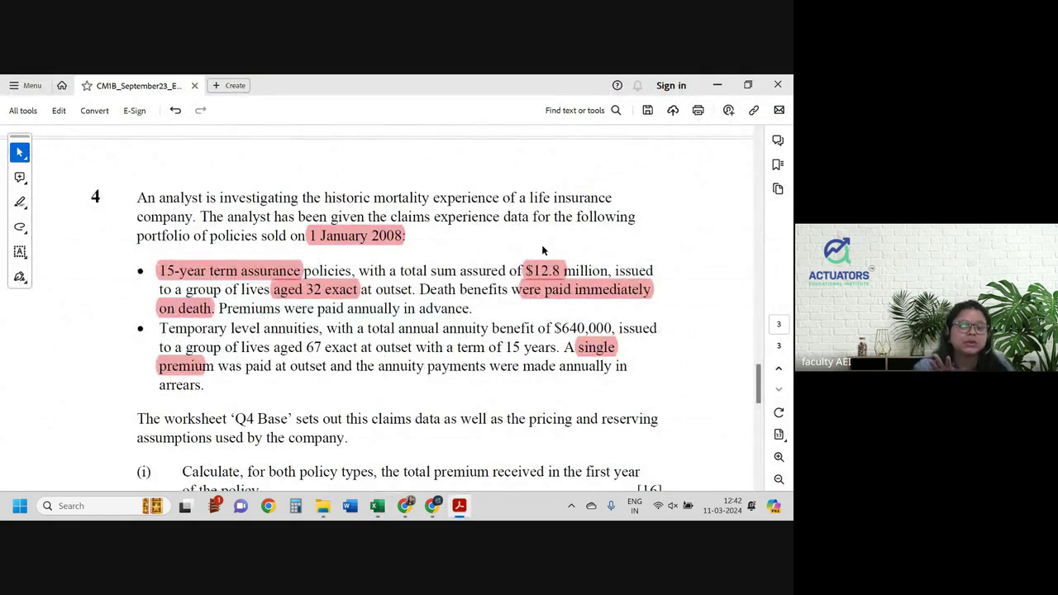
{"action": "key", "text": "alt+Tab"}
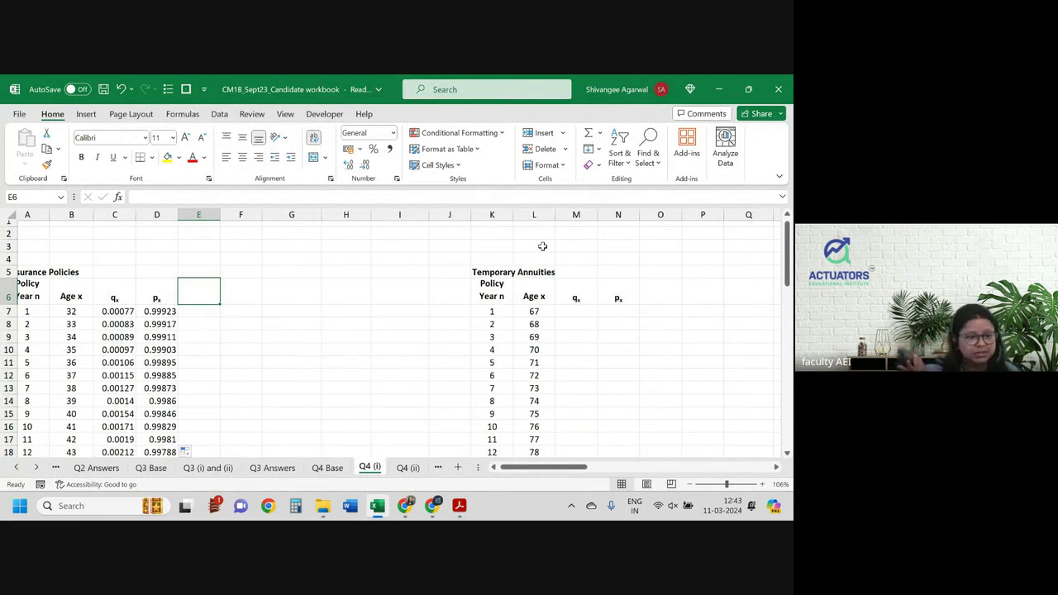
- Head column E 'n-1Px' and enter 1 as the starting survival value in E7
{"action": "type", "text": "n"}
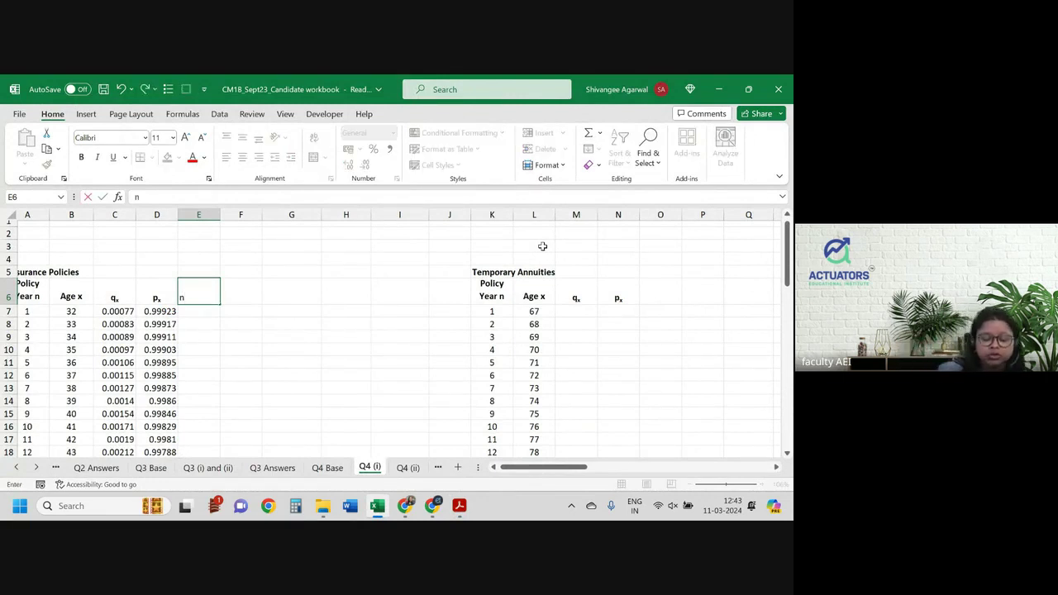
{"action": "type", "text": "-1Px"}
{"action": "key", "text": "Return"}
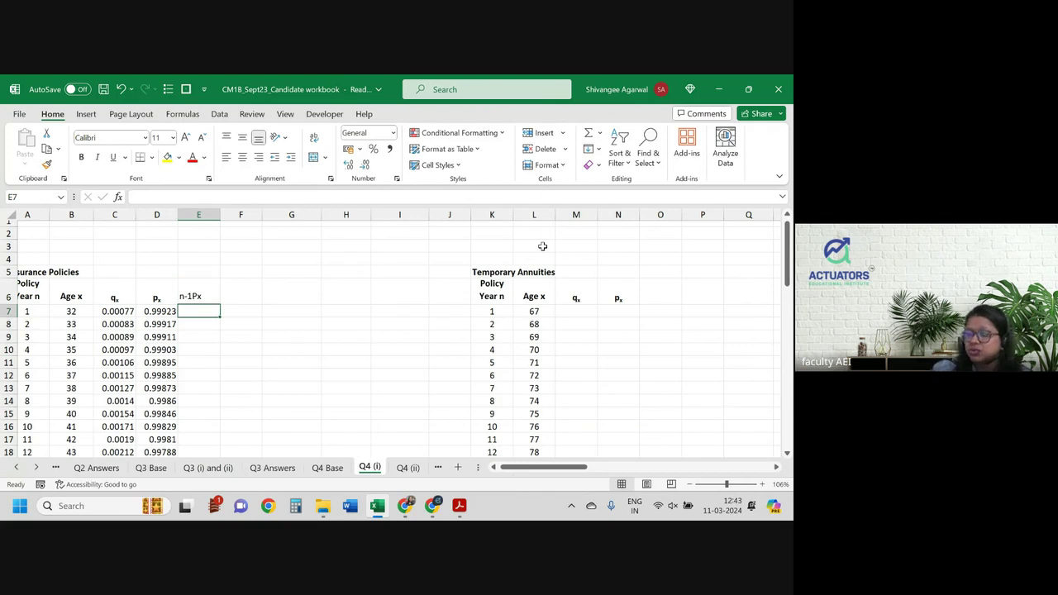
{"action": "key", "text": "ctrl+v"}
{"action": "key", "text": "Return"}
{"action": "type", "text": "="}
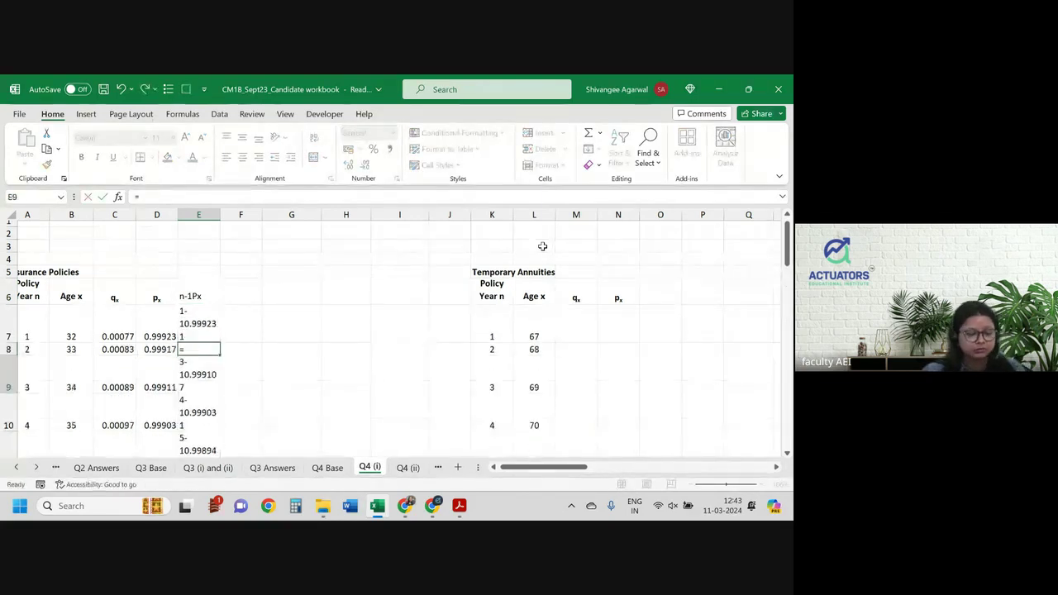
{"action": "key", "text": "Escape"}
{"action": "key", "text": "ctrl+z"}
{"action": "key", "text": "ctrl+z"}
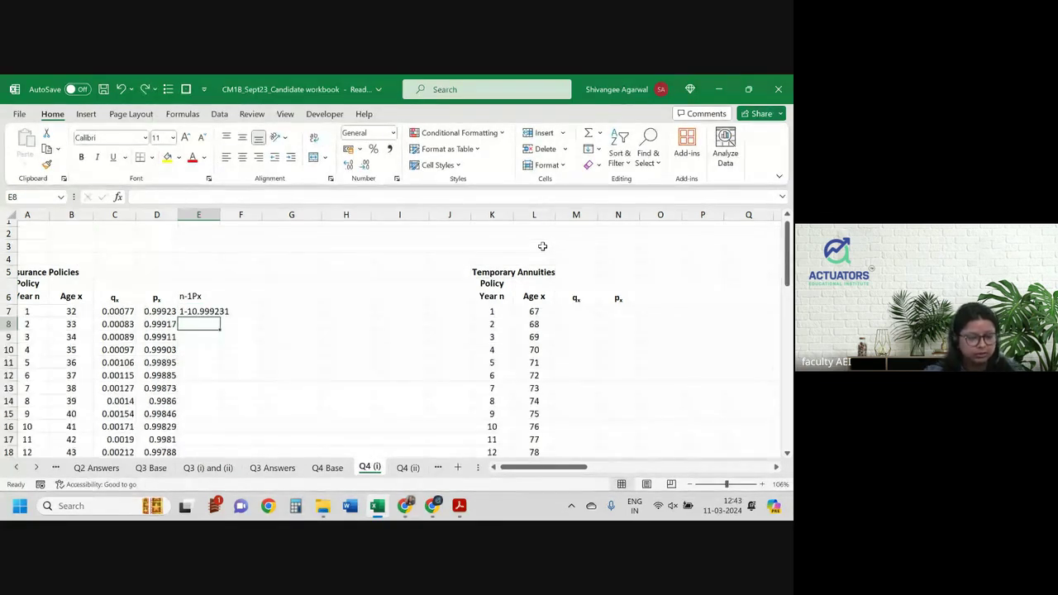
{"action": "key", "text": "Up"}
{"action": "type", "text": "1"}
{"action": "key", "text": "Return"}
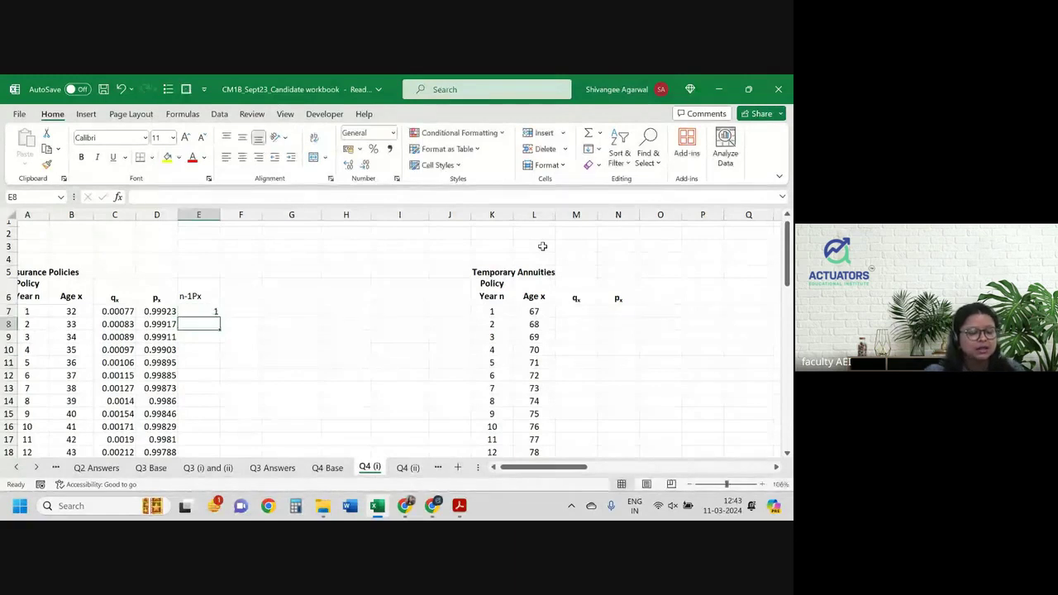
- Build the cumulative n-1Px formula in E8 from the row above and D7, filled to row 18
{"action": "type", "text": "="}
{"action": "key", "text": "Up"}
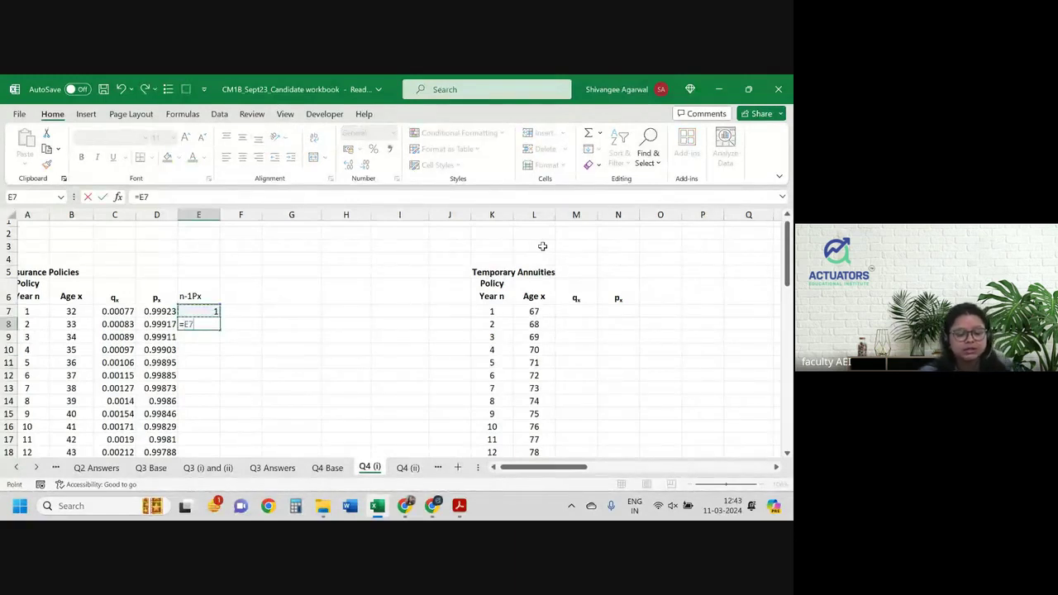
{"action": "type", "text": "*("}
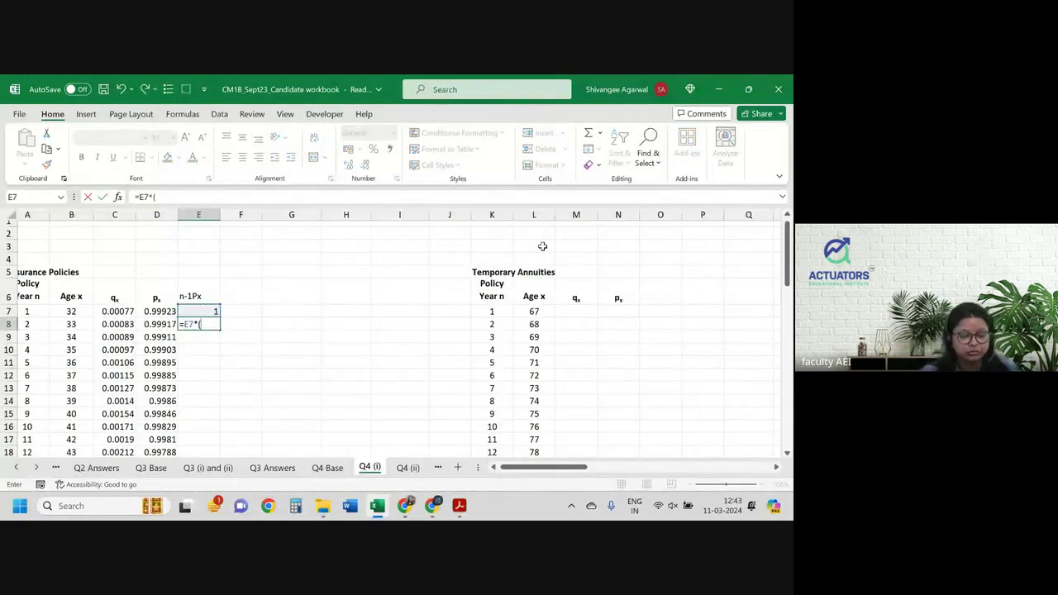
{"action": "type", "text": "1-"}
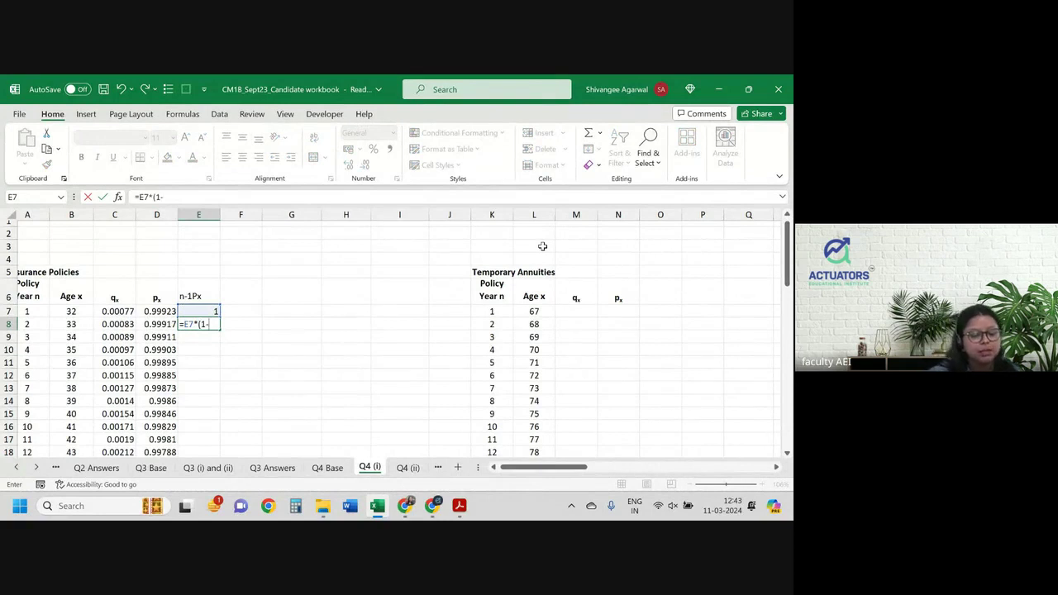
{"action": "left_click", "coordinate": [542, 246]}
{"action": "left_click", "coordinate": [346, 258]}
{"action": "key", "text": "BackSpace"}
{"action": "key", "text": "BackSpace"}
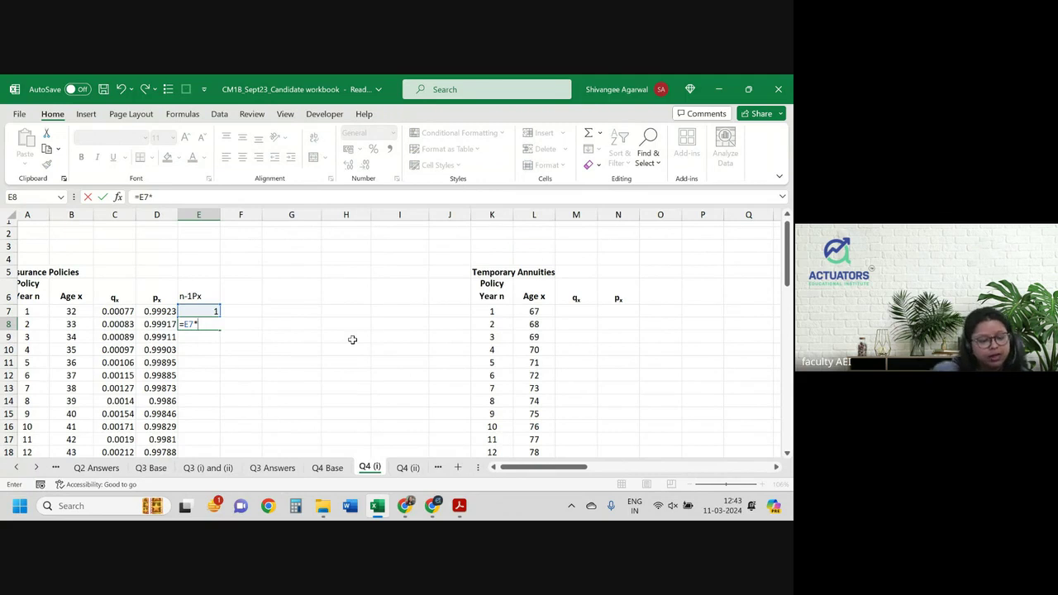
{"action": "left_click", "coordinate": [157, 311]}
{"action": "key", "text": "Return"}
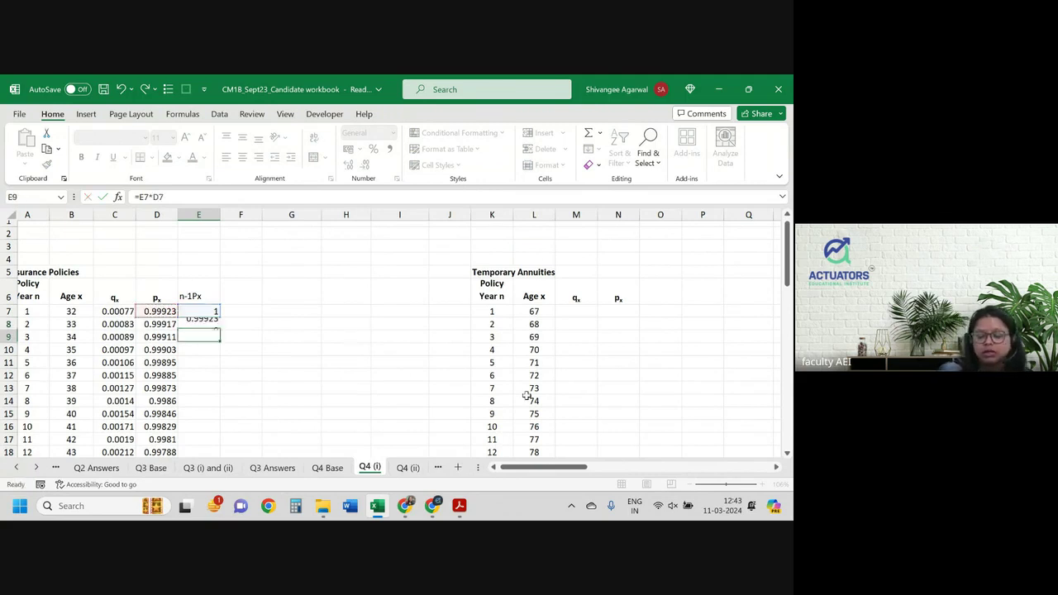
{"action": "left_click", "coordinate": [204, 324]}
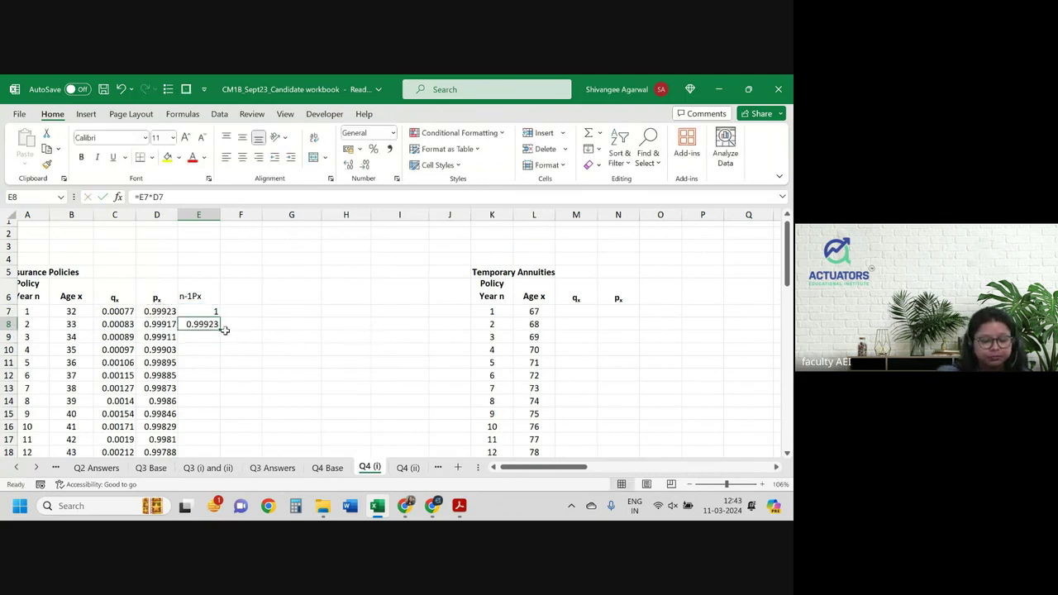
{"action": "double_click", "coordinate": [221, 330]}
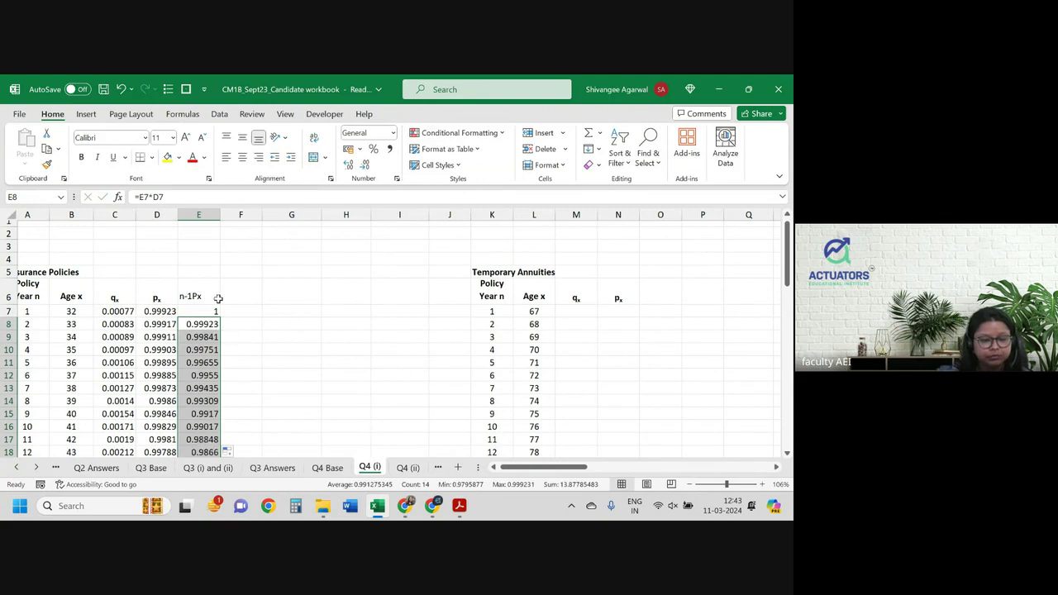
{"action": "left_click", "coordinate": [209, 311]}
{"action": "left_click", "coordinate": [349, 165]}
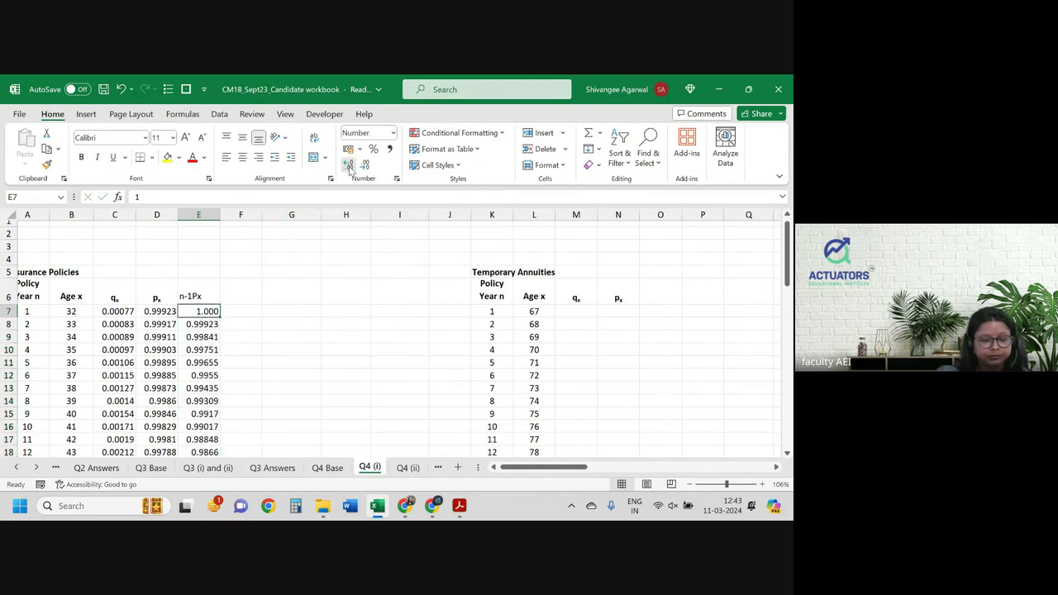
{"action": "left_click", "coordinate": [349, 166]}
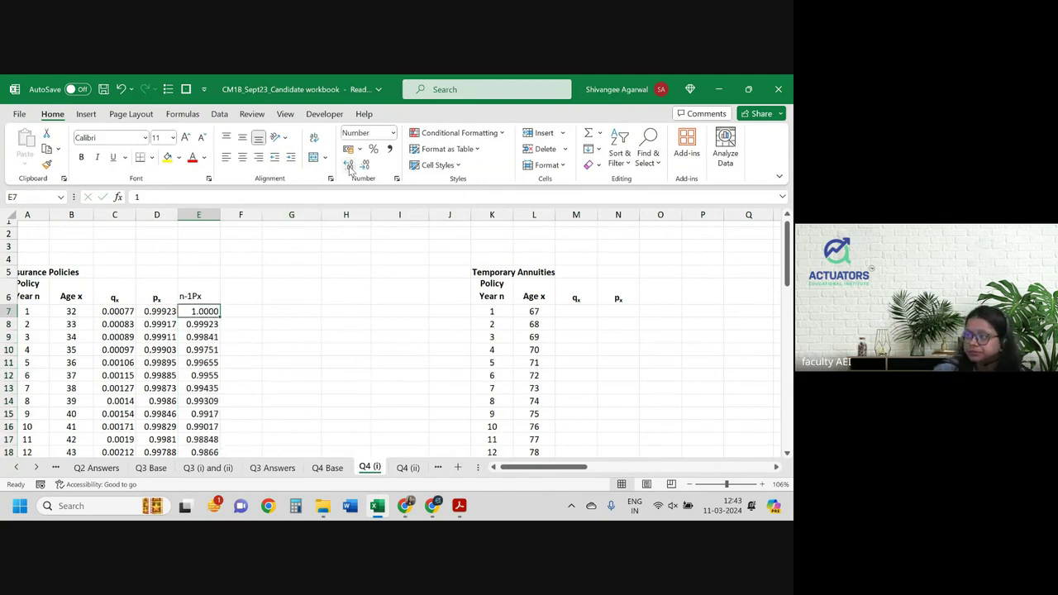
- Add a 'Disc Factor' column with F7 =(1+'Q4 Base'!$H$7)^-A7
{"action": "left_click", "coordinate": [232, 307]}
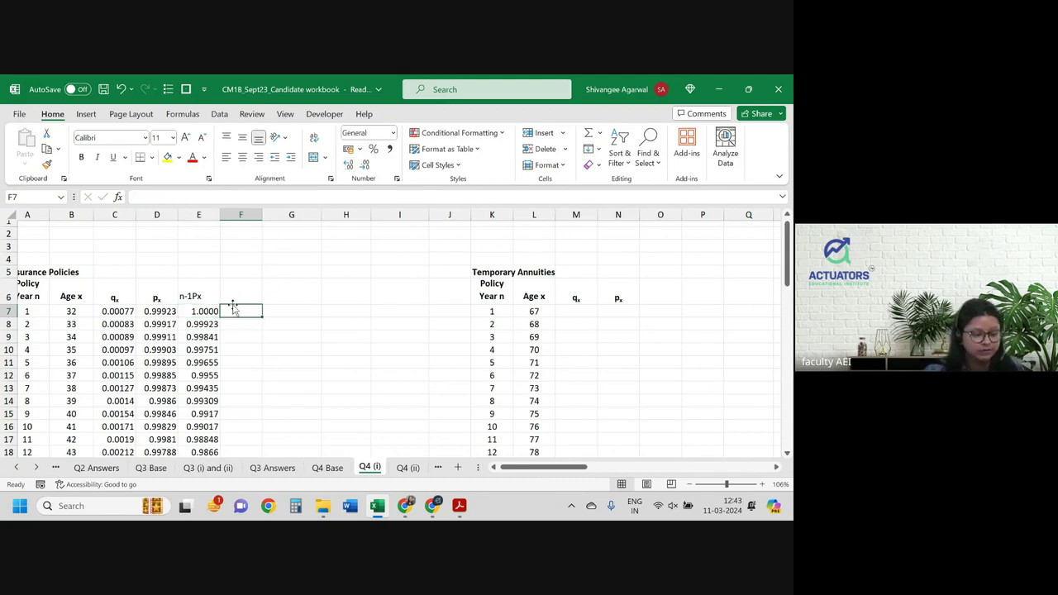
{"action": "left_click", "coordinate": [246, 296]}
{"action": "type", "text": "Disc"}
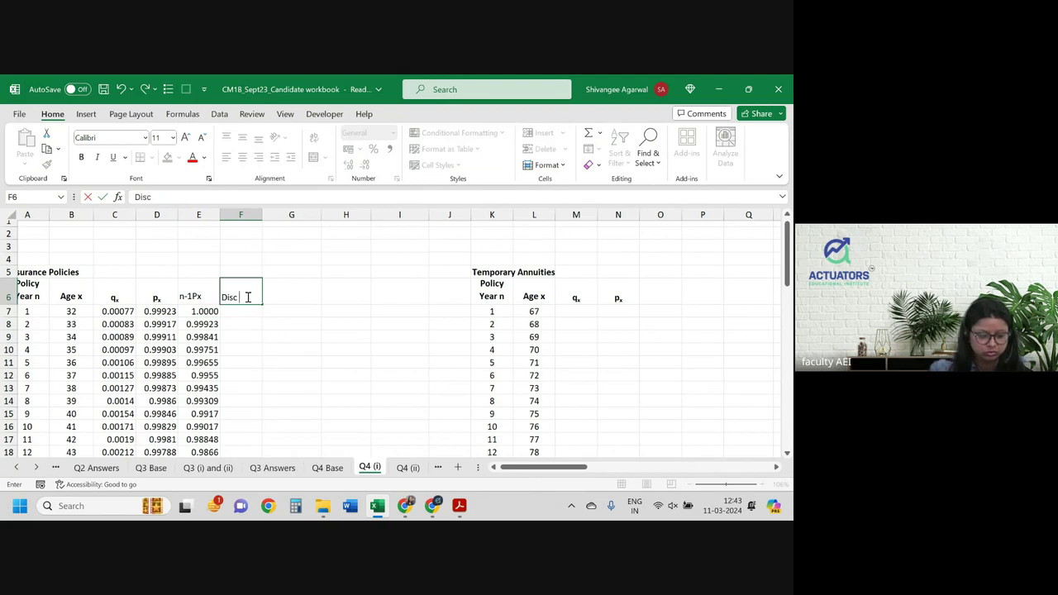
{"action": "type", "text": " Factor"}
{"action": "key", "text": "Return"}
{"action": "type", "text": "="}
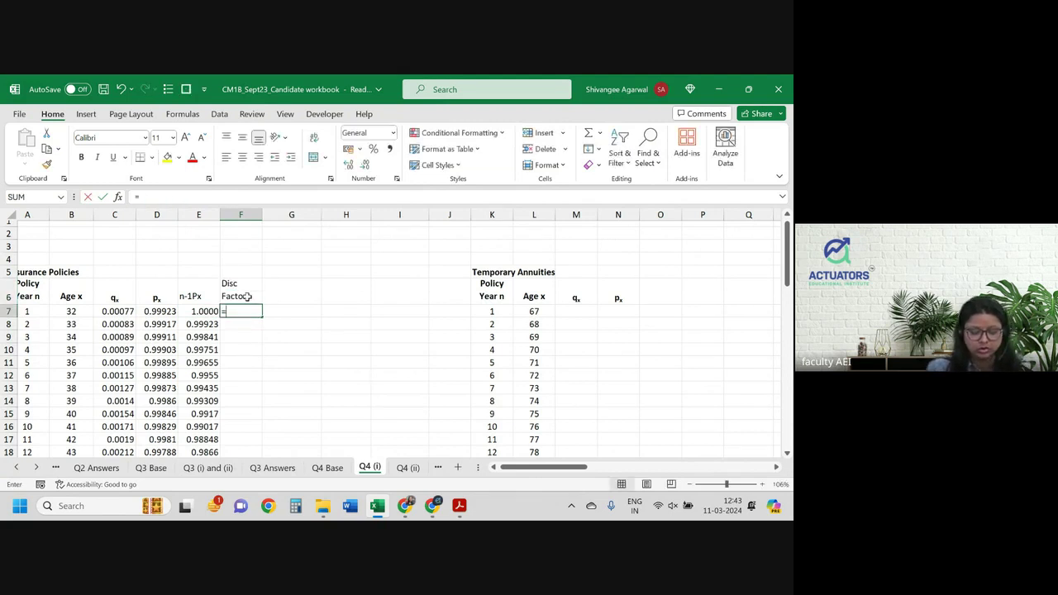
{"action": "type", "text": "(1"}
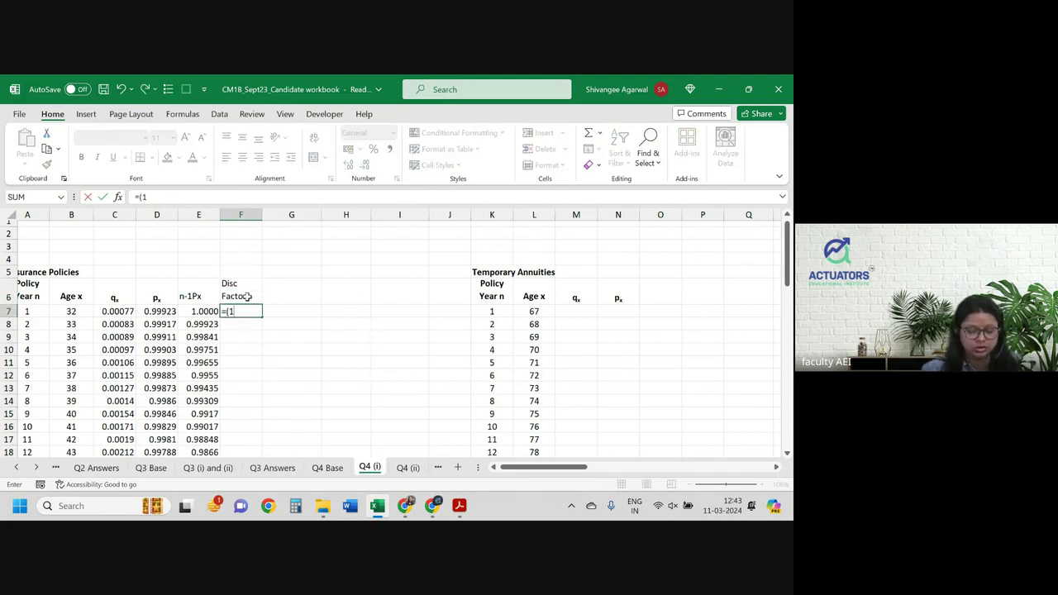
{"action": "type", "text": "+"}
{"action": "left_click", "coordinate": [327, 467]}
{"action": "left_click", "coordinate": [373, 334]}
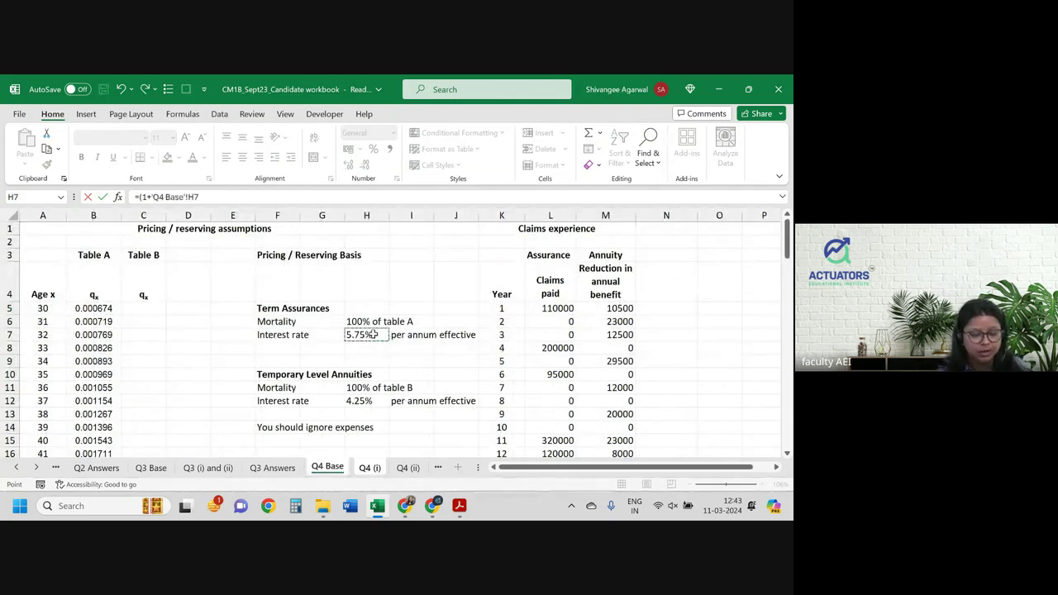
{"action": "key", "text": "F4"}
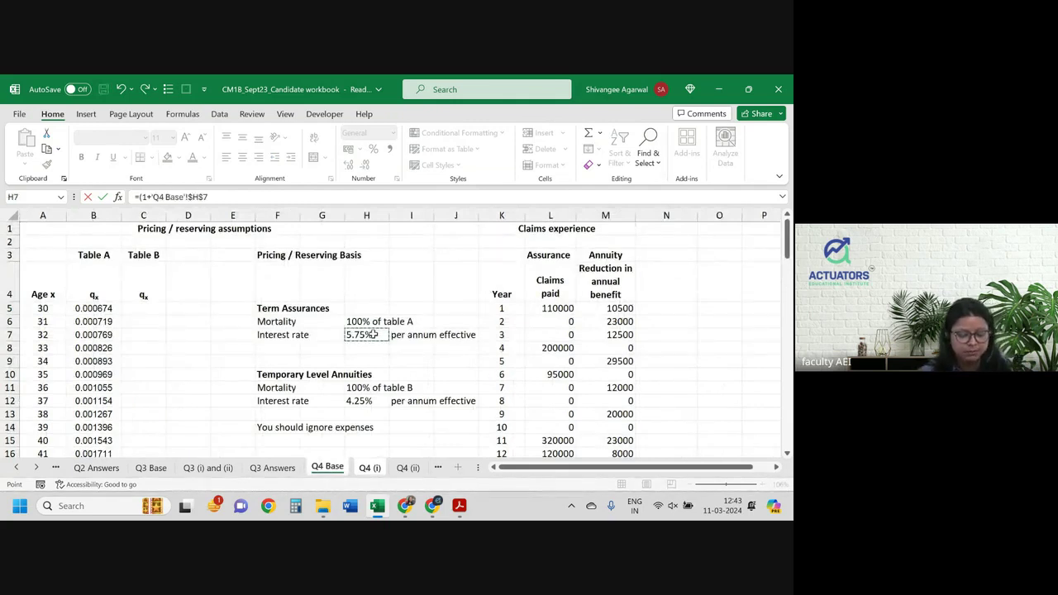
{"action": "type", "text": ")^-"}
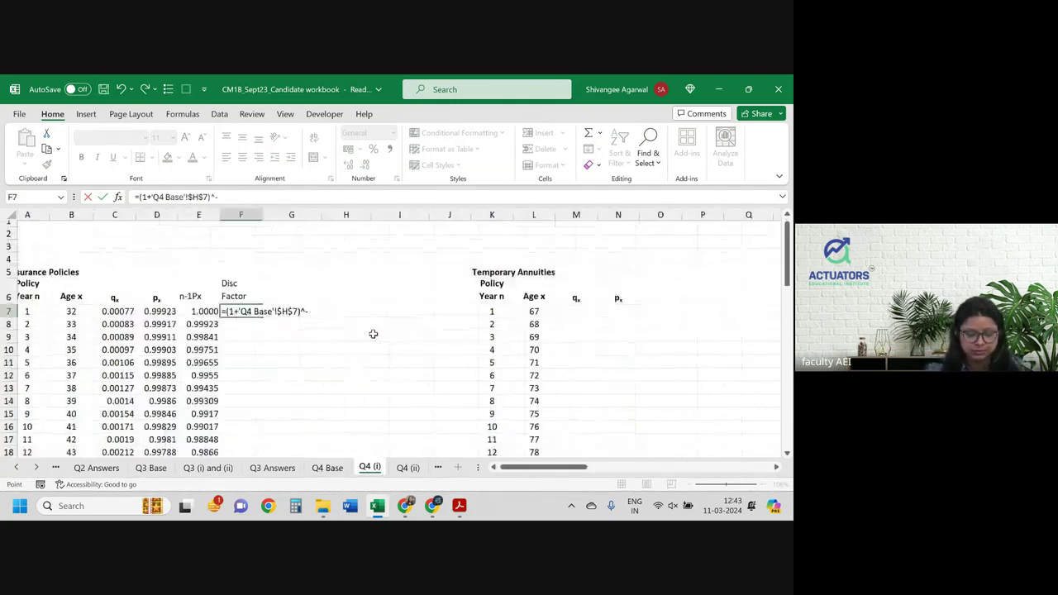
{"action": "left_click", "coordinate": [28, 311]}
{"action": "key", "text": "Return"}
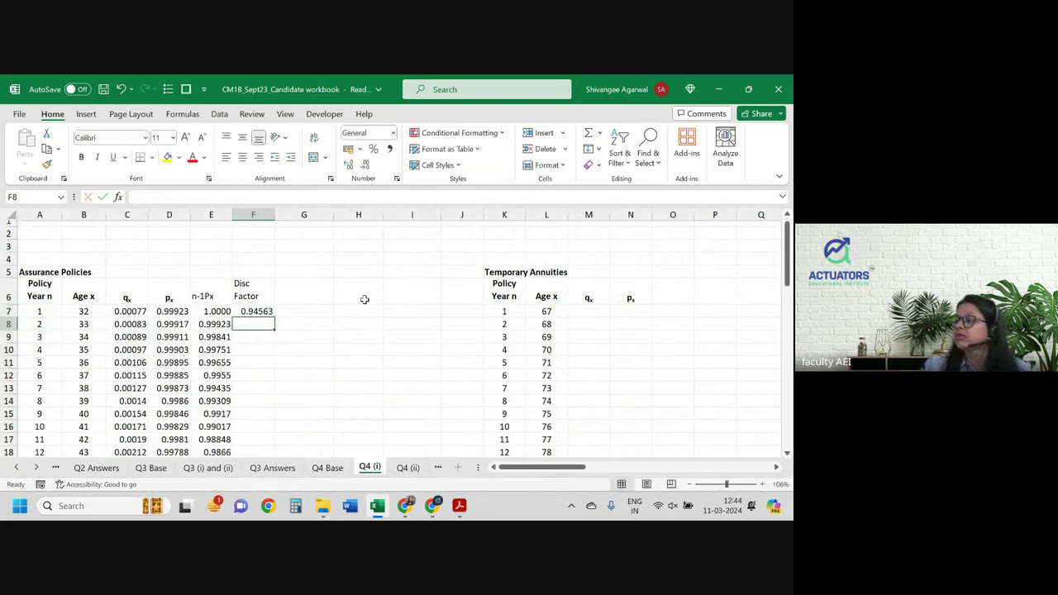
- Change F7's exponent to -(A7-0.5) for half-year discounting and fill it down column F
{"action": "key", "text": "alt+Tab"}
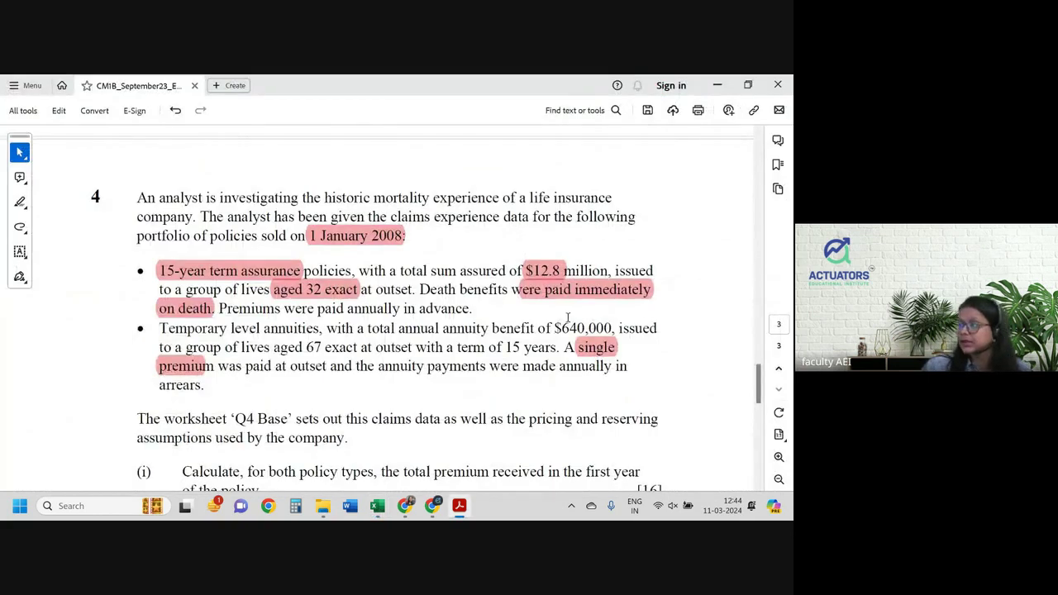
{"action": "key", "text": "alt+Tab"}
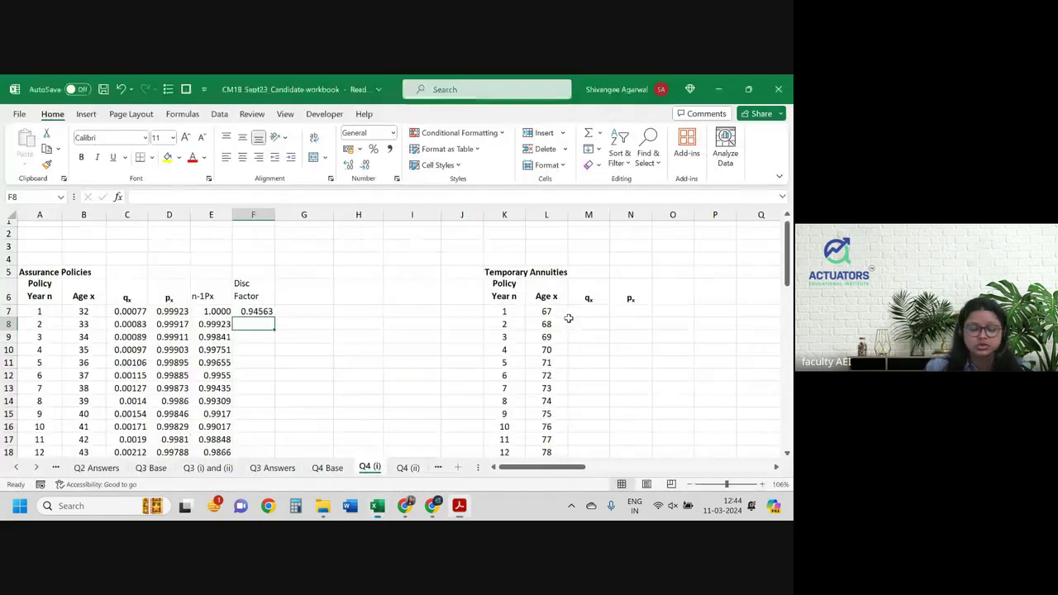
{"action": "left_click", "coordinate": [259, 310]}
{"action": "double_click", "coordinate": [259, 310]}
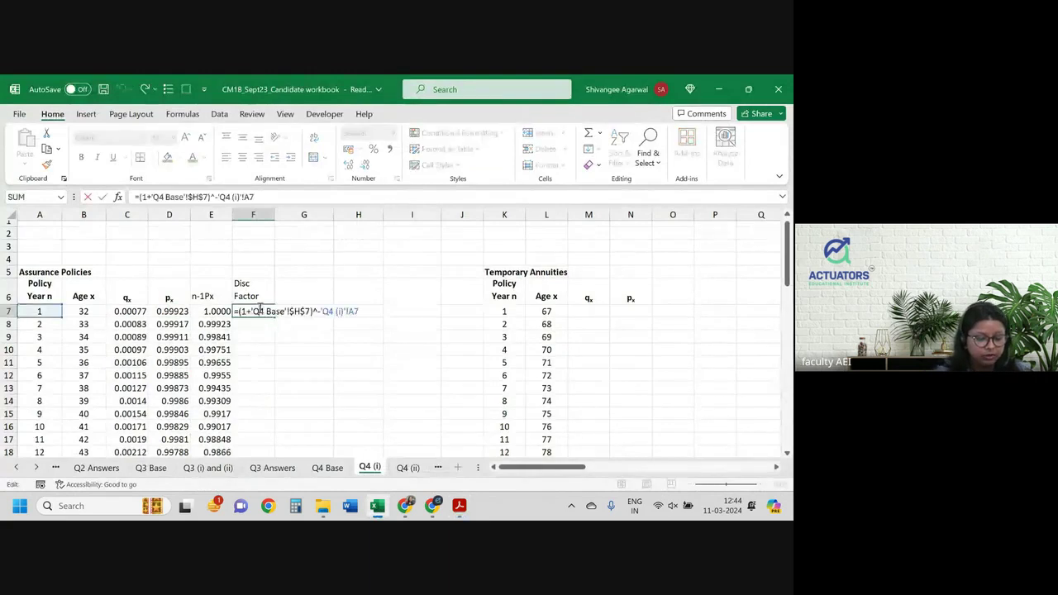
{"action": "left_click", "coordinate": [218, 196]}
{"action": "type", "text": "("}
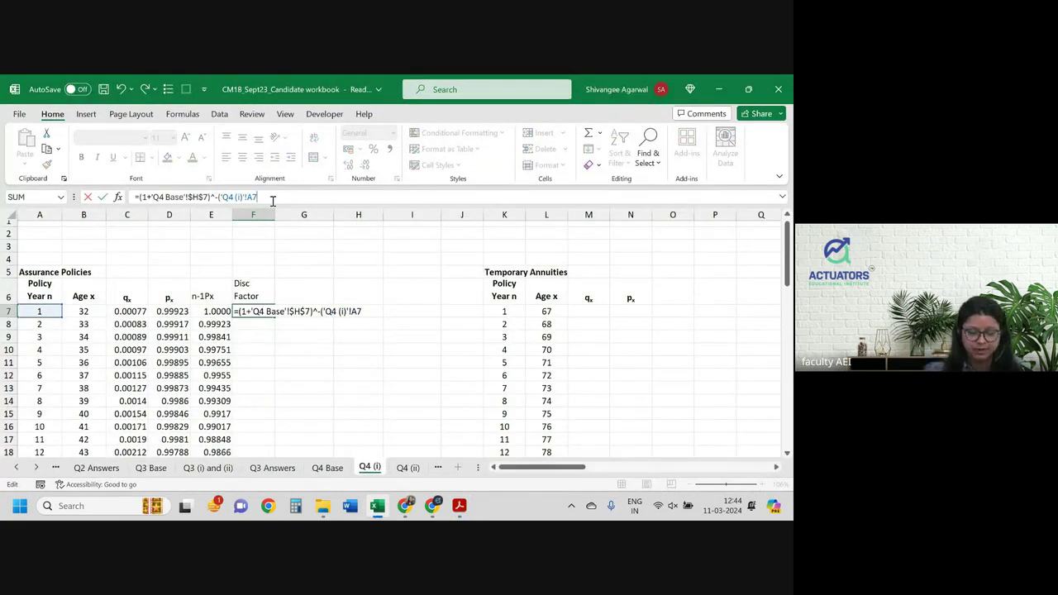
{"action": "type", "text": "0."}
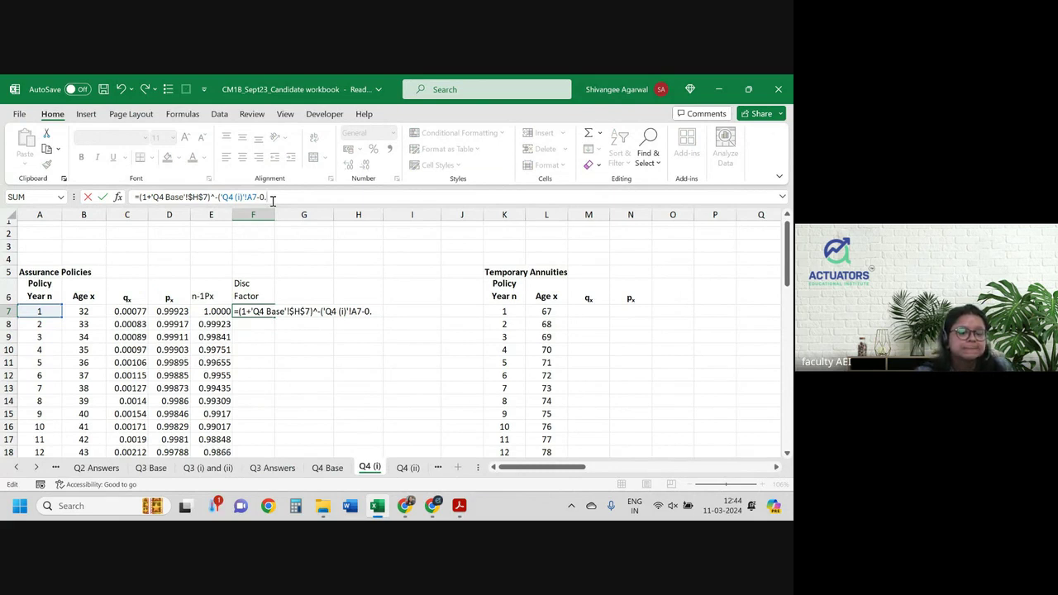
{"action": "type", "text": "5)"}
{"action": "key", "text": "Return"}
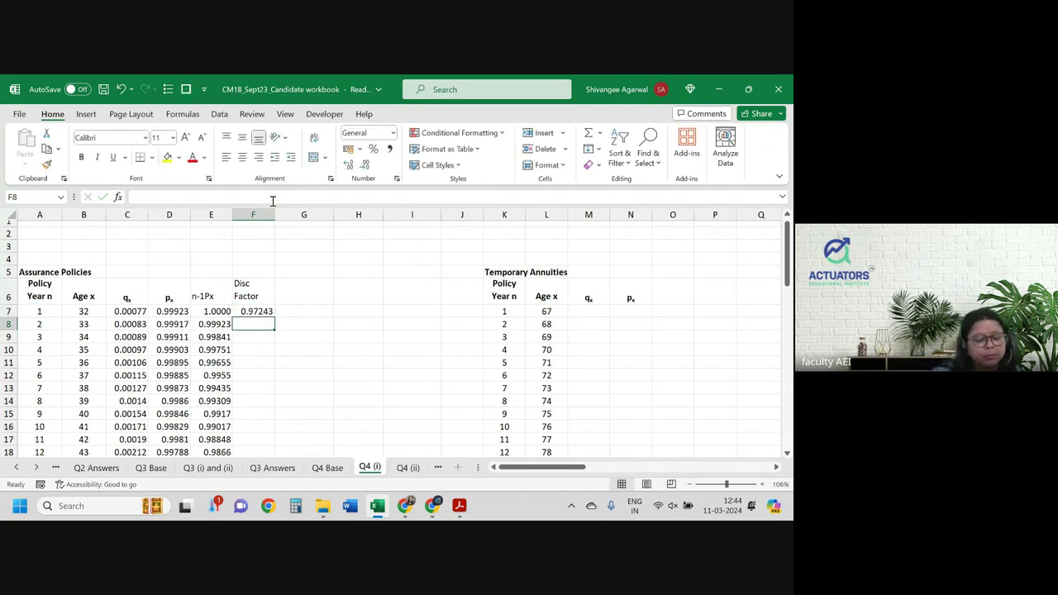
{"action": "left_click", "coordinate": [270, 311]}
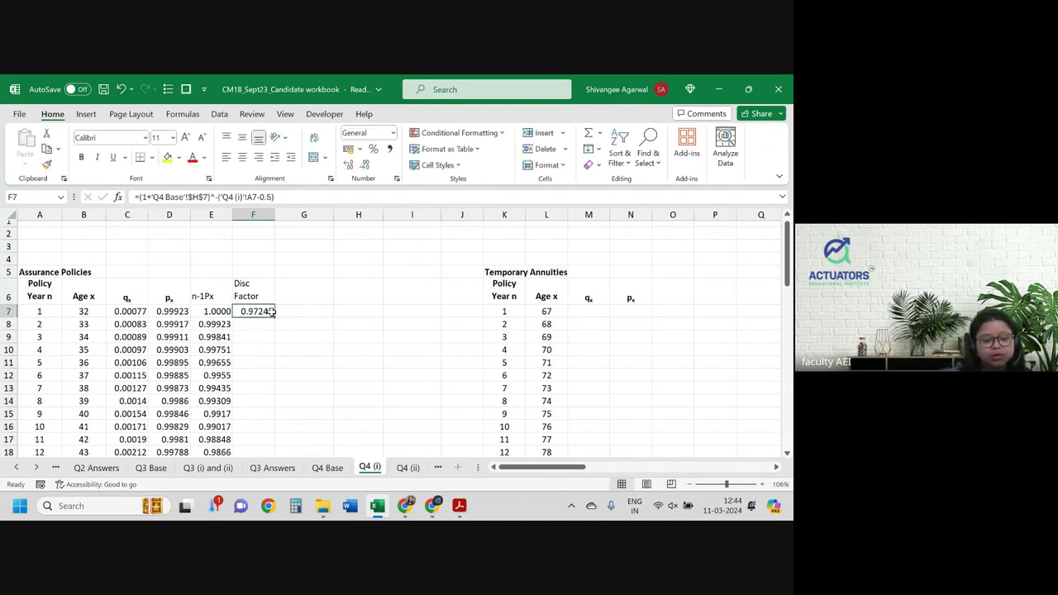
{"action": "double_click", "coordinate": [273, 317]}
- Rename the F6 header to 'Disc Factor half yearly' and widen column F
{"action": "left_click", "coordinate": [306, 293]}
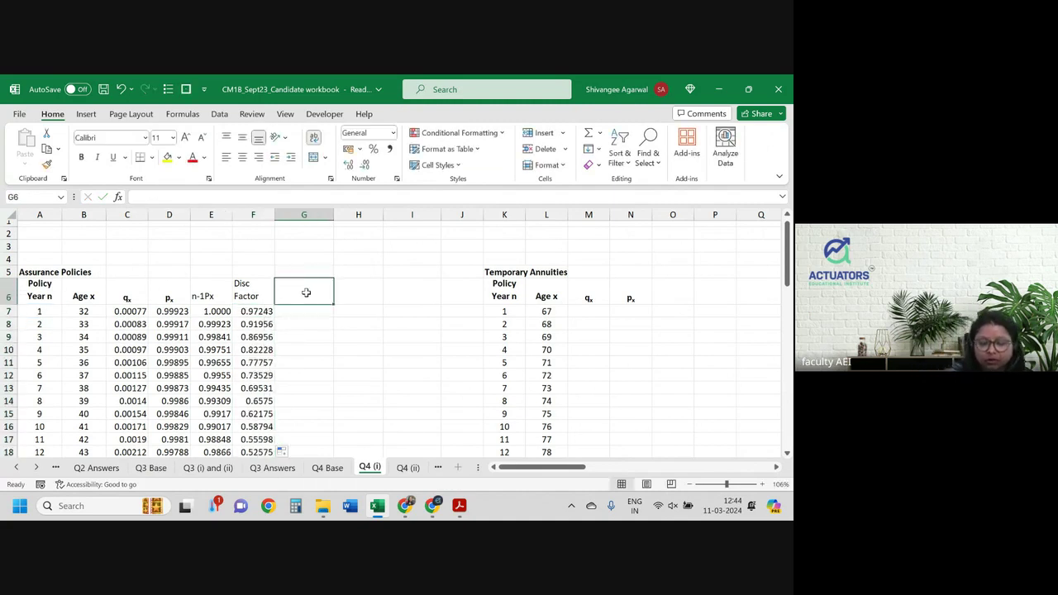
{"action": "left_click", "coordinate": [256, 310]}
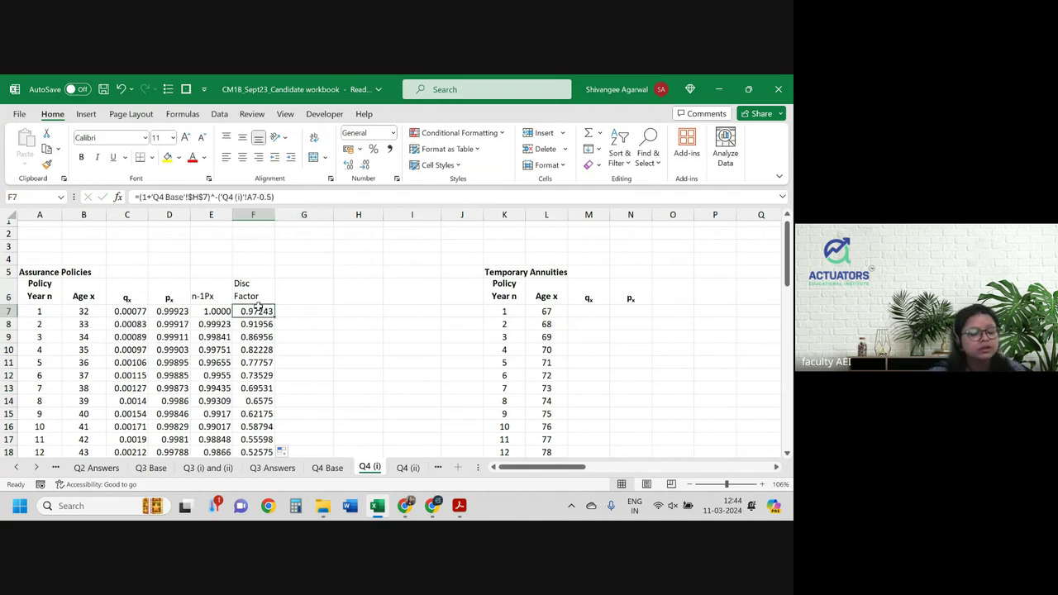
{"action": "left_click", "coordinate": [252, 291]}
{"action": "left_click", "coordinate": [192, 197]}
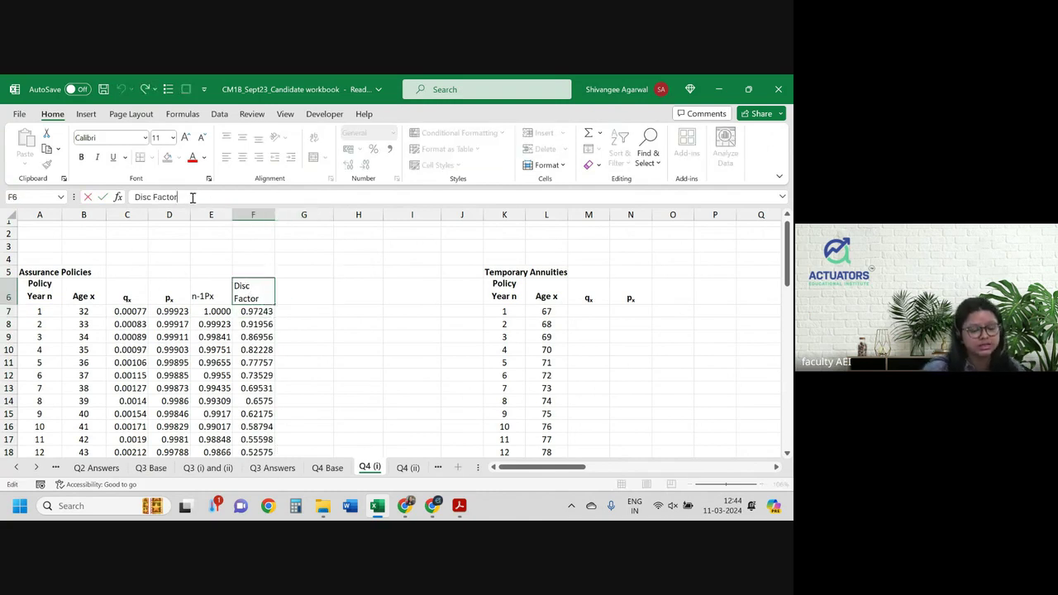
{"action": "type", "text": "half y"}
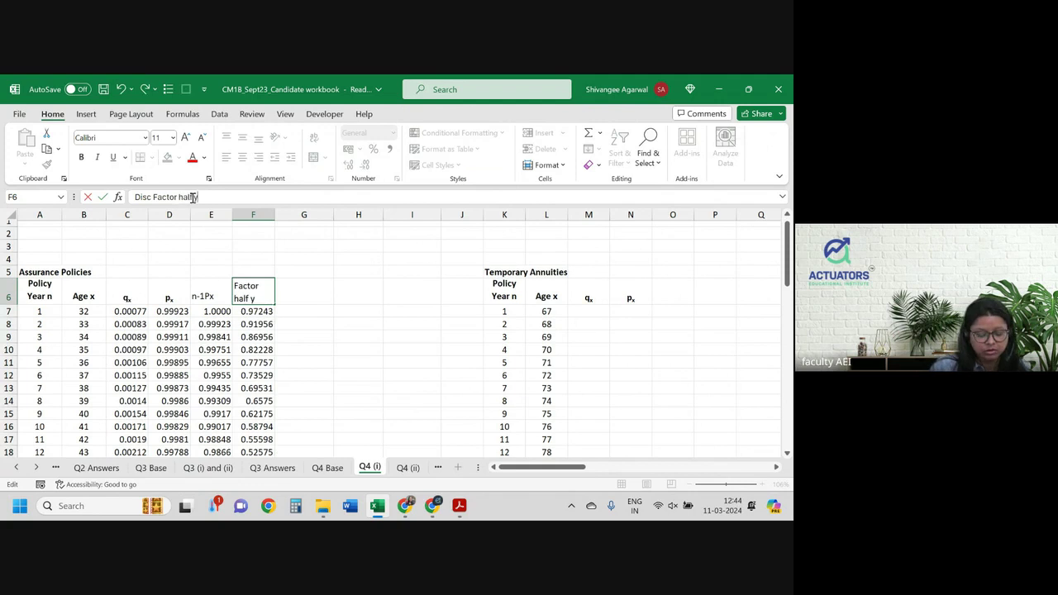
{"action": "type", "text": "ears"}
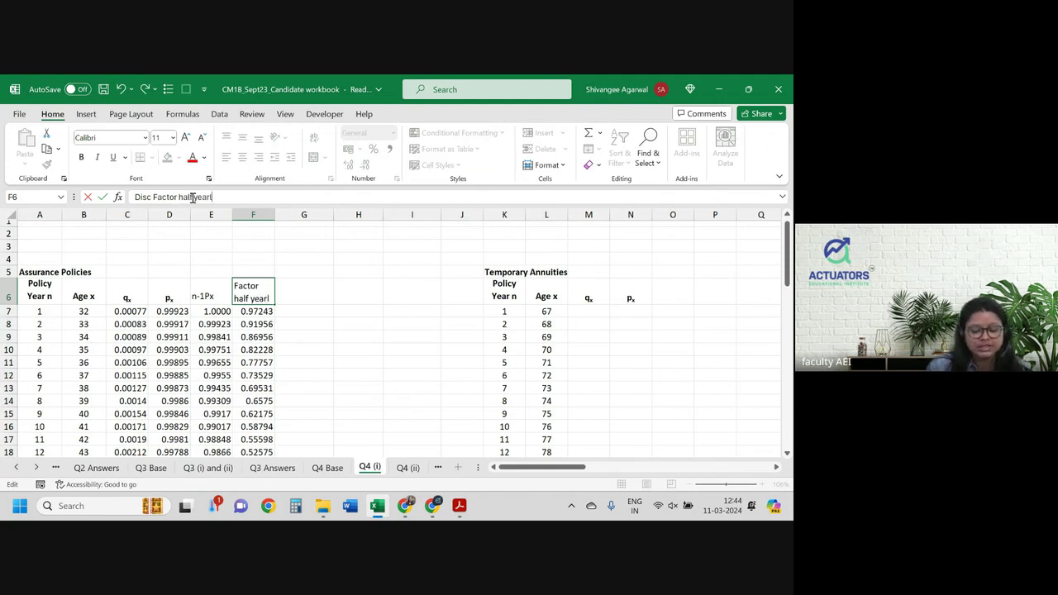
{"action": "type", "text": "y"}
{"action": "key", "text": "Return"}
{"action": "left_click_drag", "start_coordinate": [279, 216], "coordinate": [282, 216]}
{"action": "scroll", "coordinate": [280, 216], "scroll_direction": "down", "scroll_amount": 2}
- Head G6 'PV of benefits', then abandon a claims formula referencing Q4 Base
{"action": "left_click", "coordinate": [293, 269]}
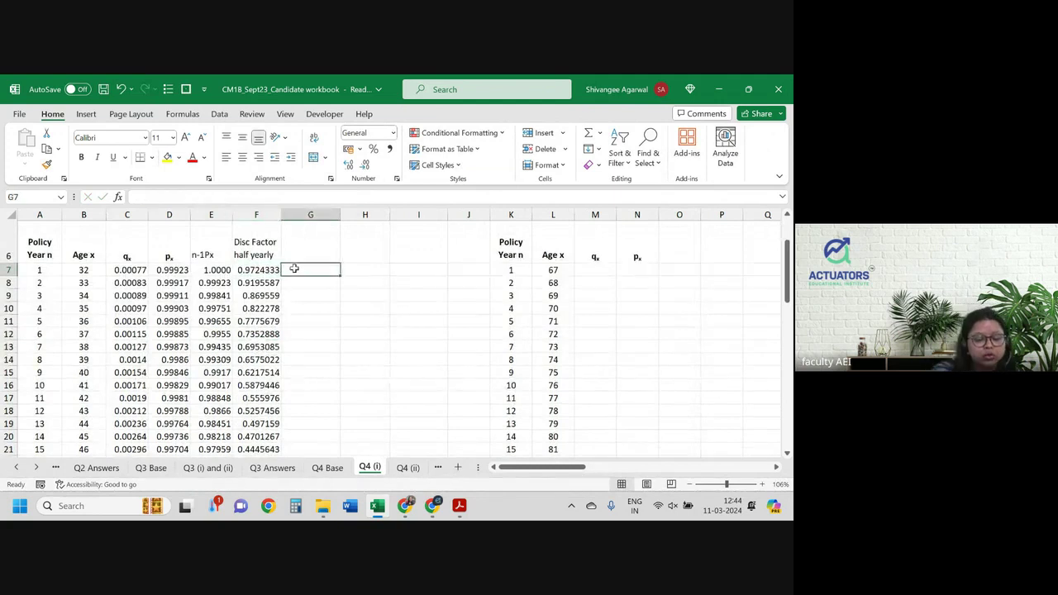
{"action": "scroll", "coordinate": [293, 269], "scroll_direction": "up", "scroll_amount": 1}
{"action": "left_click", "coordinate": [295, 269]}
{"action": "type", "text": "P"}
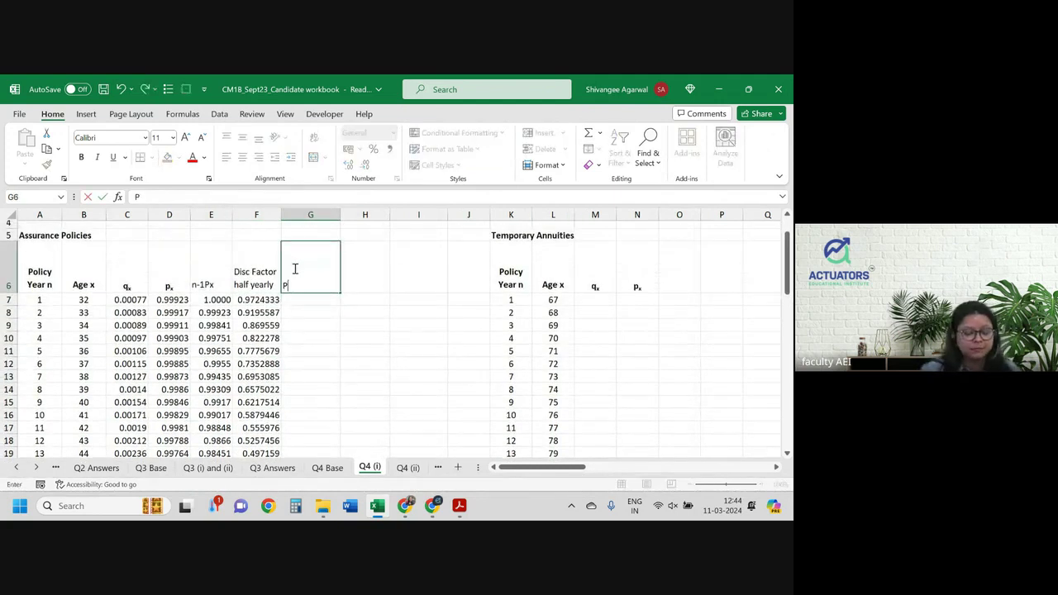
{"action": "type", "text": "V of benefi"}
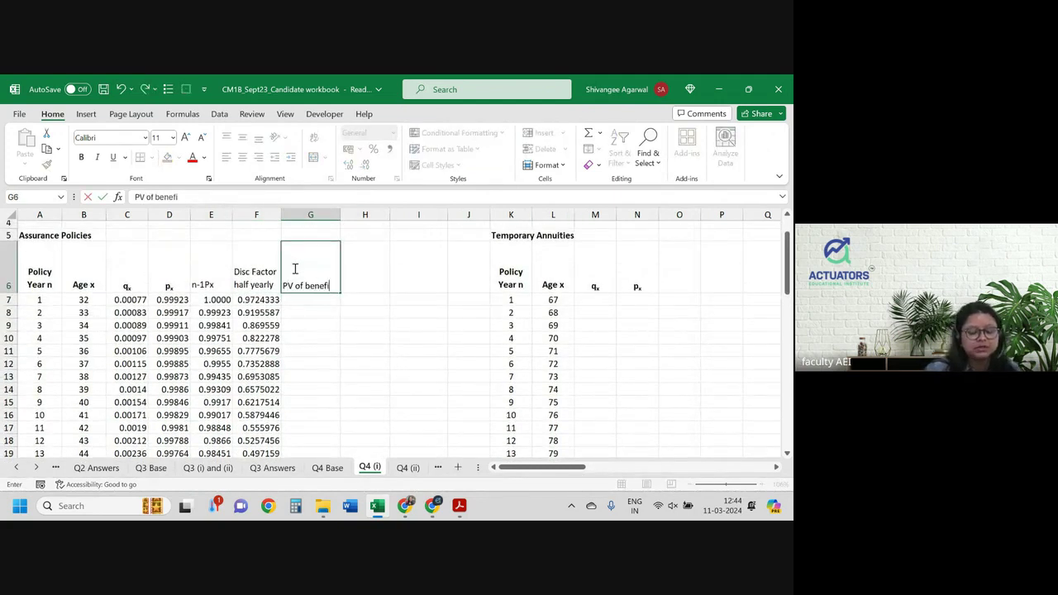
{"action": "type", "text": "ts"}
{"action": "key", "text": "Return"}
{"action": "type", "text": "="}
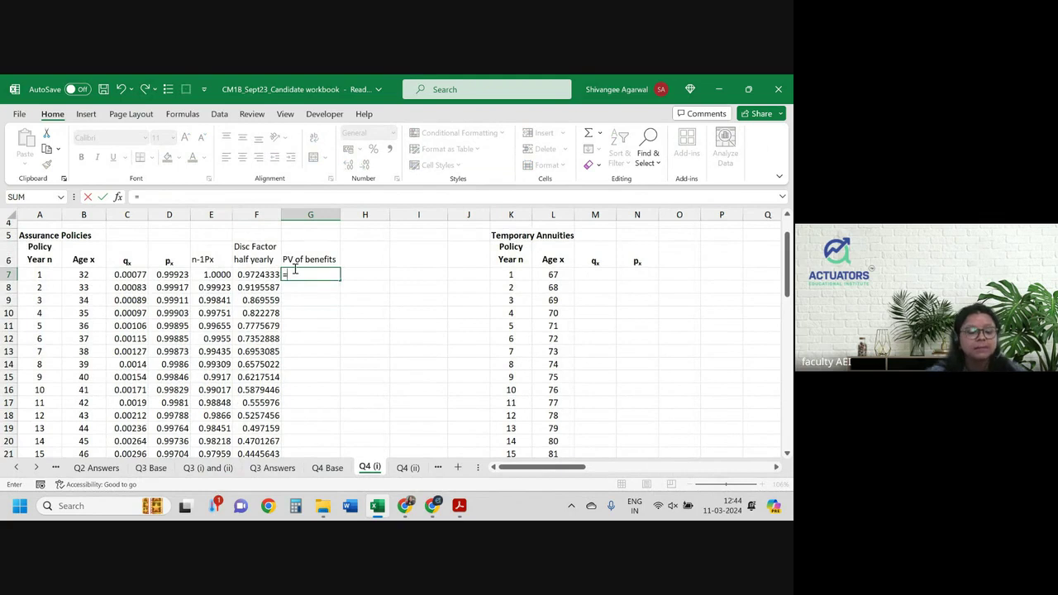
{"action": "left_click", "coordinate": [327, 468]}
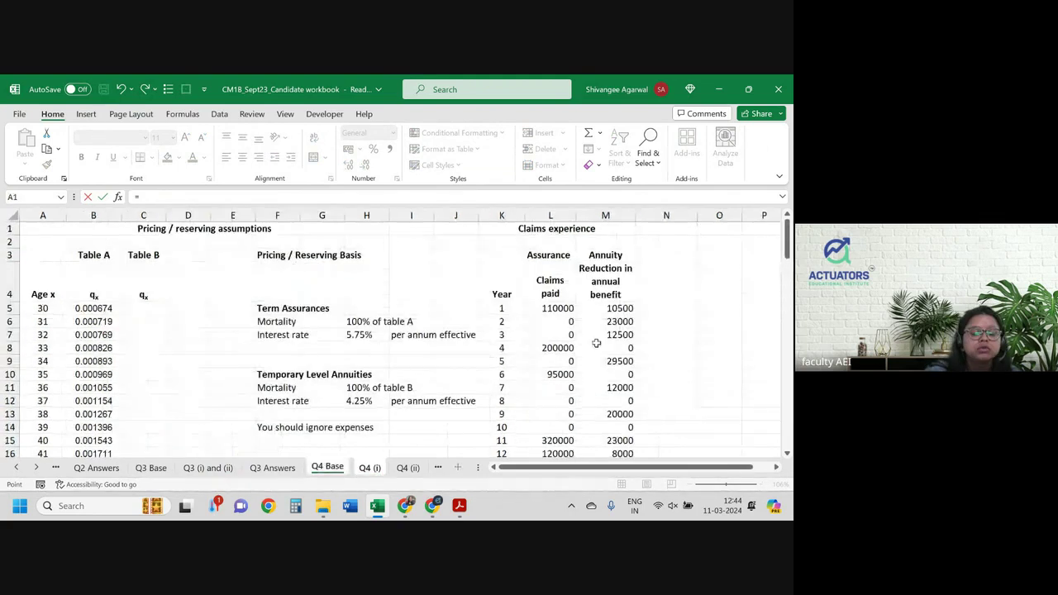
{"action": "left_click", "coordinate": [565, 309]}
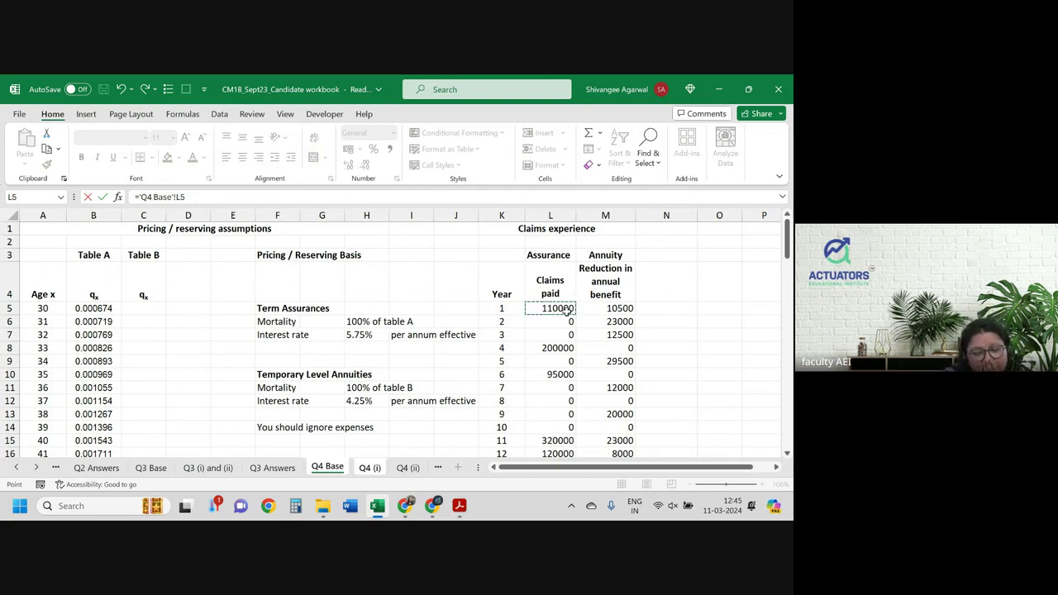
{"action": "key", "text": "BackSpace"}
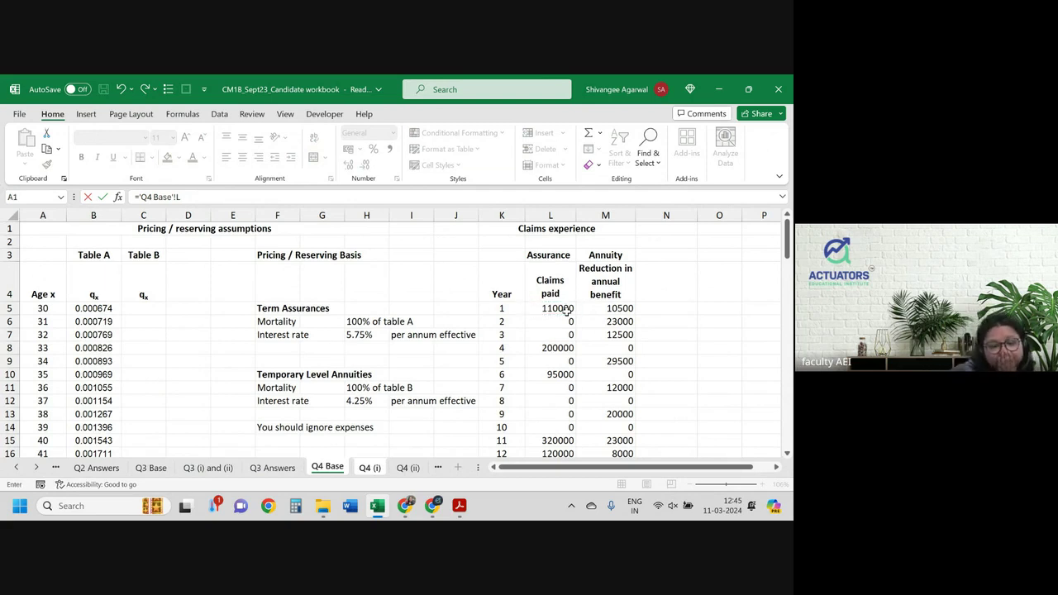
{"action": "key", "text": "Escape"}
- Enter the sum assured 12800000 in G4, displayed as 1,28,00,000
{"action": "key", "text": "Up"}
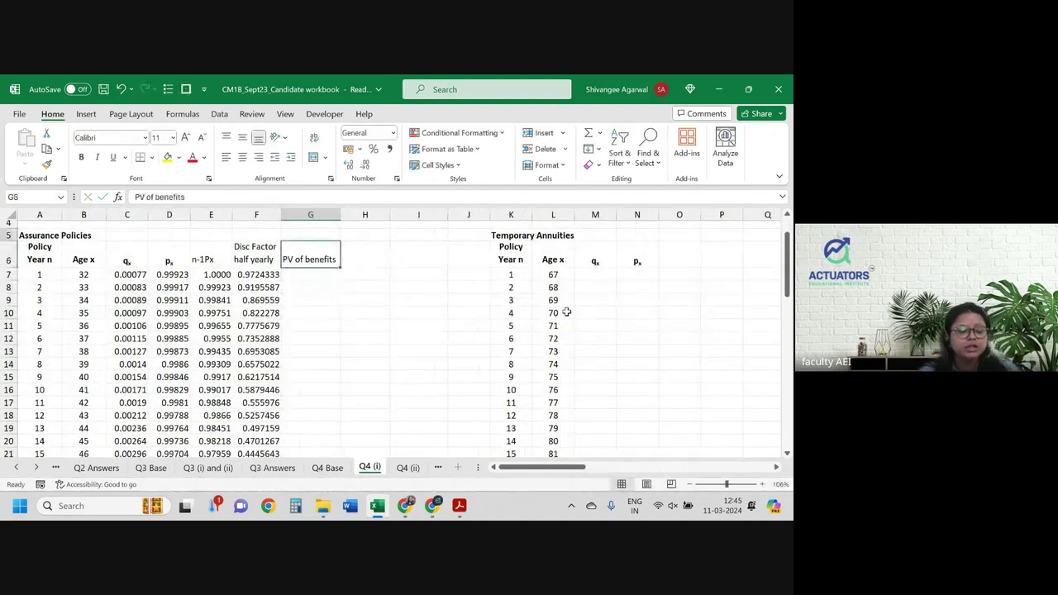
{"action": "key", "text": "Up"}
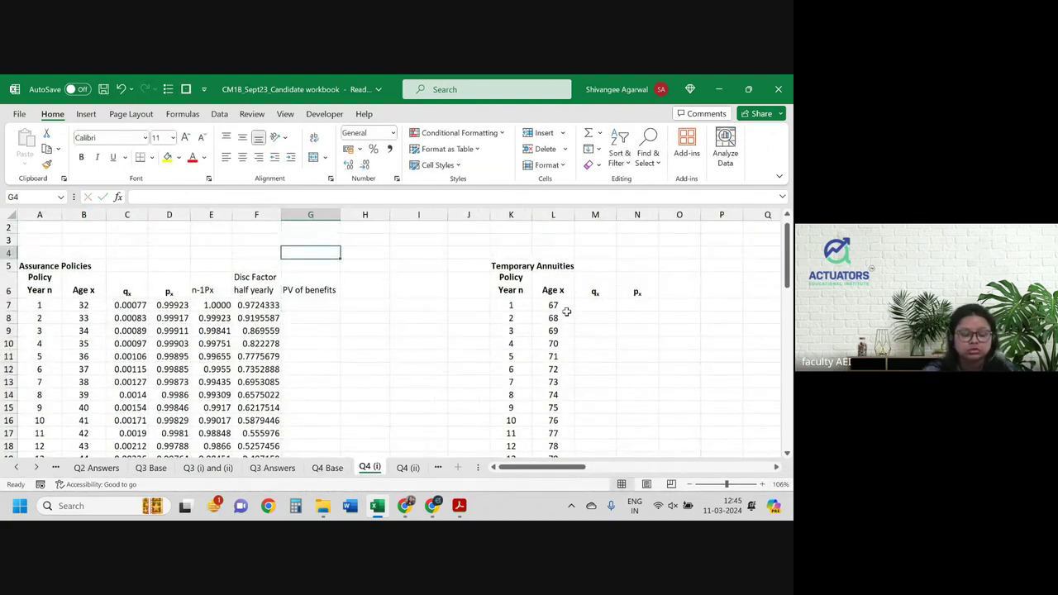
{"action": "key", "text": "alt+Tab"}
{"action": "key", "text": "alt+Tab"}
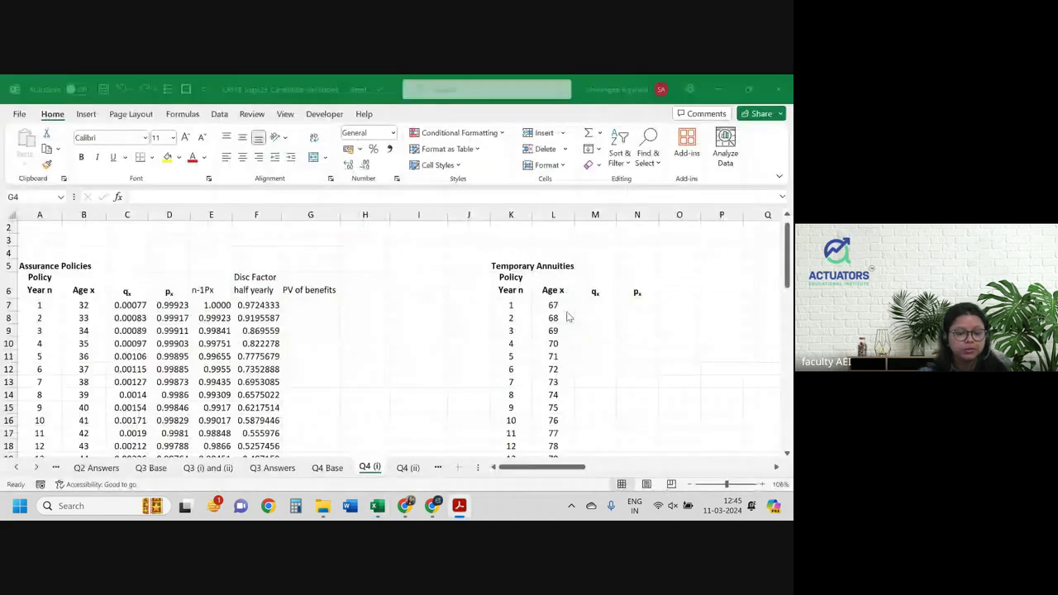
{"action": "type", "text": "128"}
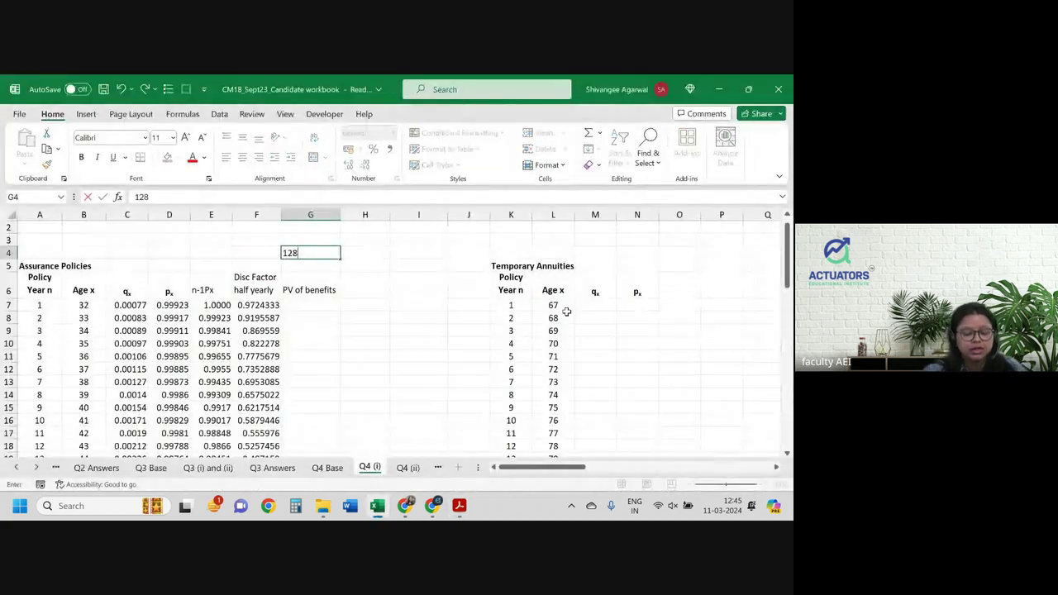
{"action": "type", "text": "0000"}
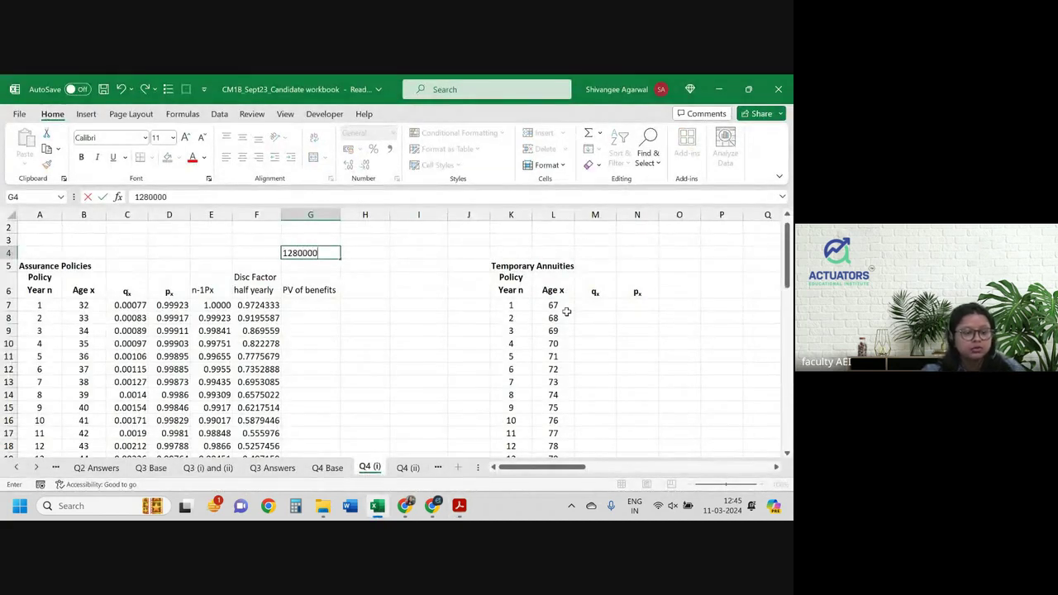
{"action": "type", "text": "0"}
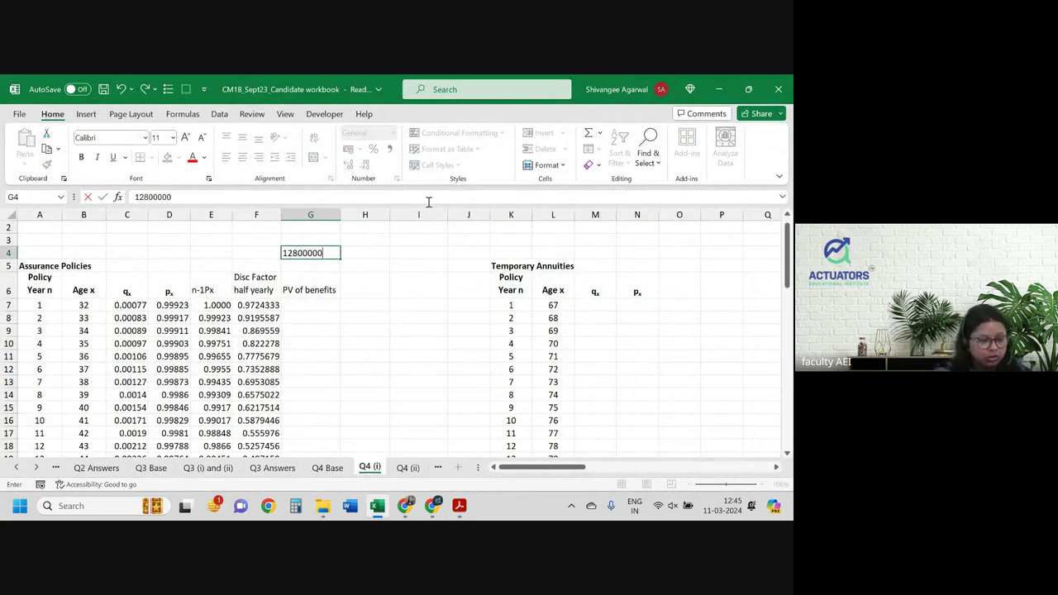
{"action": "left_click", "coordinate": [156, 197]}
{"action": "type", "text": ","}
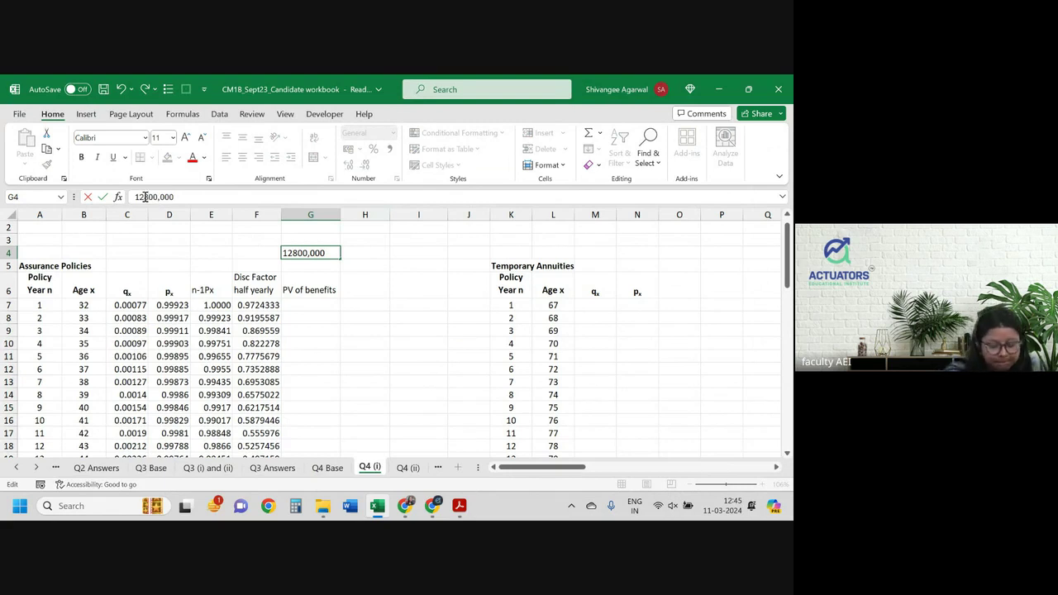
{"action": "type", "text": ","}
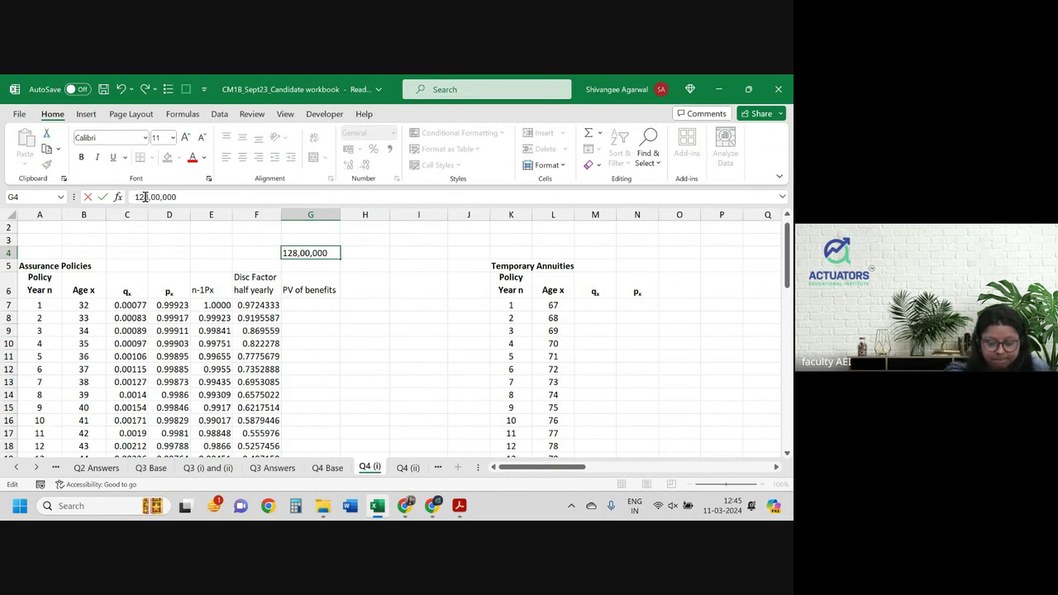
{"action": "key", "text": "Return"}
- Enter =$G$4*F7*E7*C7 in G7 as the first year's PV of benefits
{"action": "key", "text": "Down"}
{"action": "key", "text": "Down"}
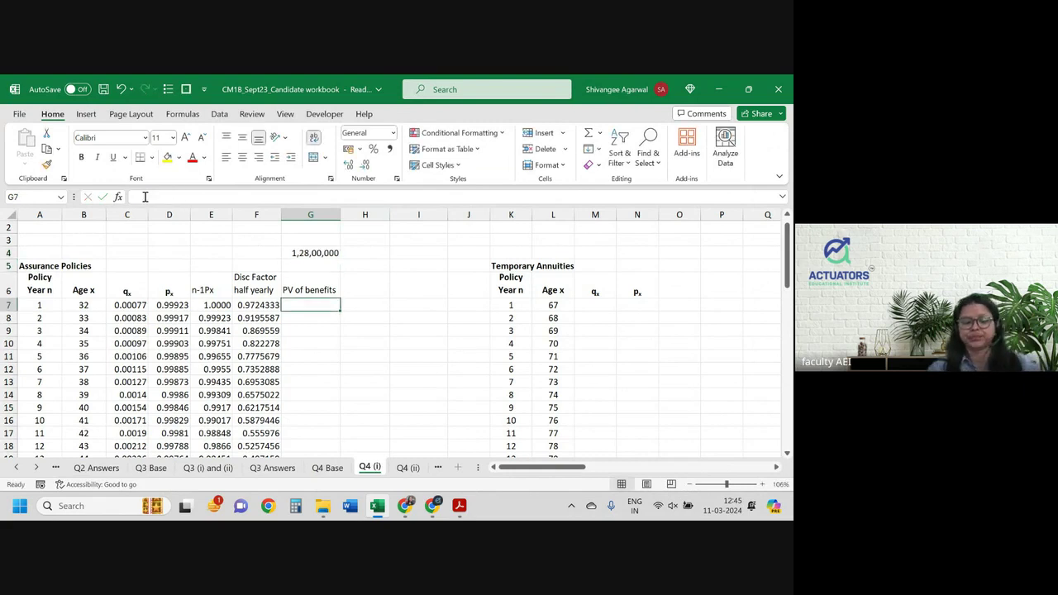
{"action": "type", "text": "="}
{"action": "key", "text": "Up"}
{"action": "key", "text": "Up"}
{"action": "key", "text": "Up"}
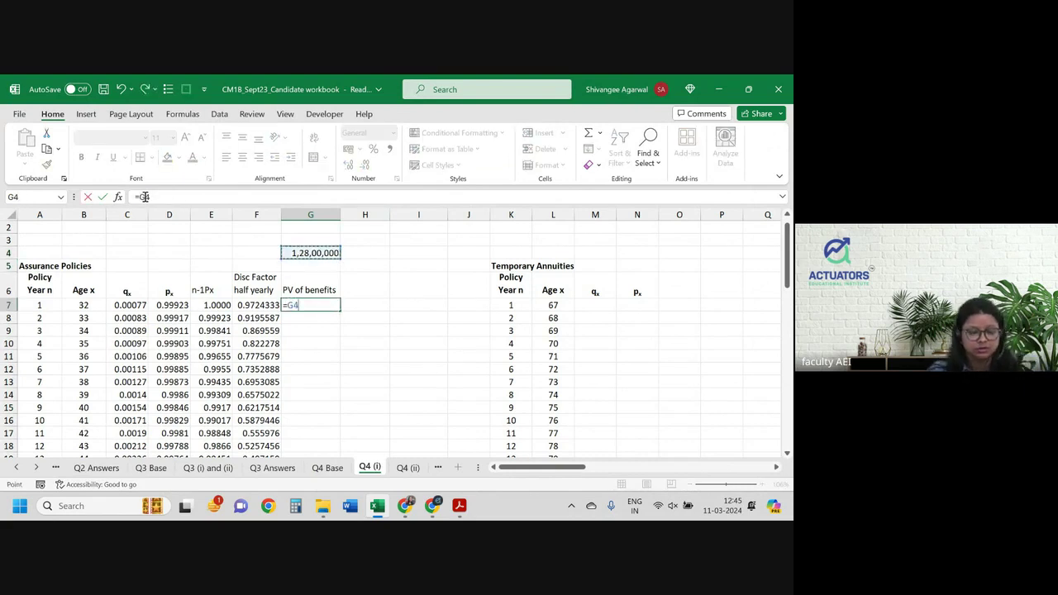
{"action": "key", "text": "F4"}
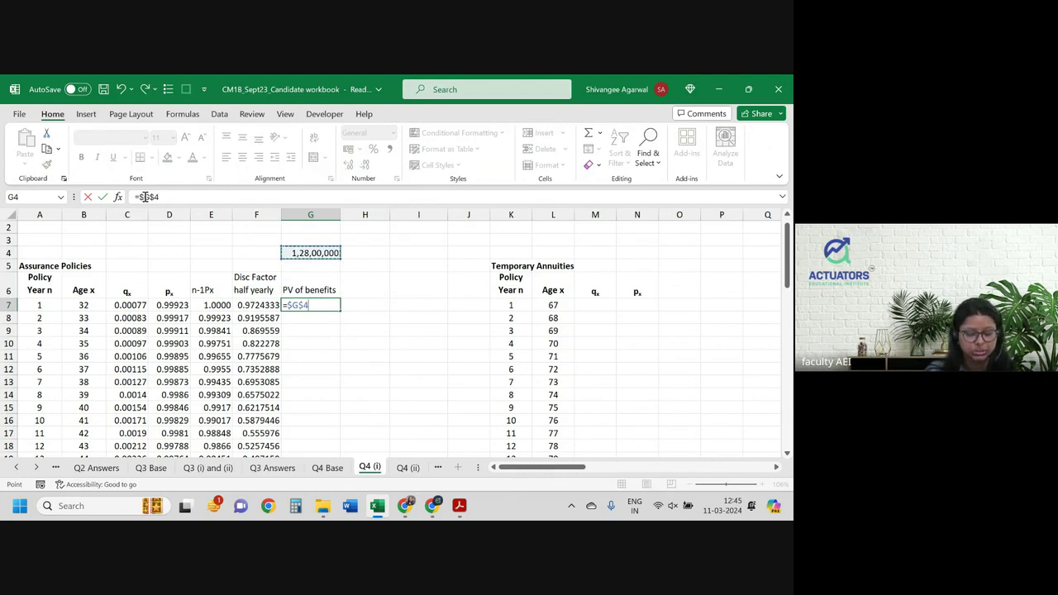
{"action": "type", "text": "*"}
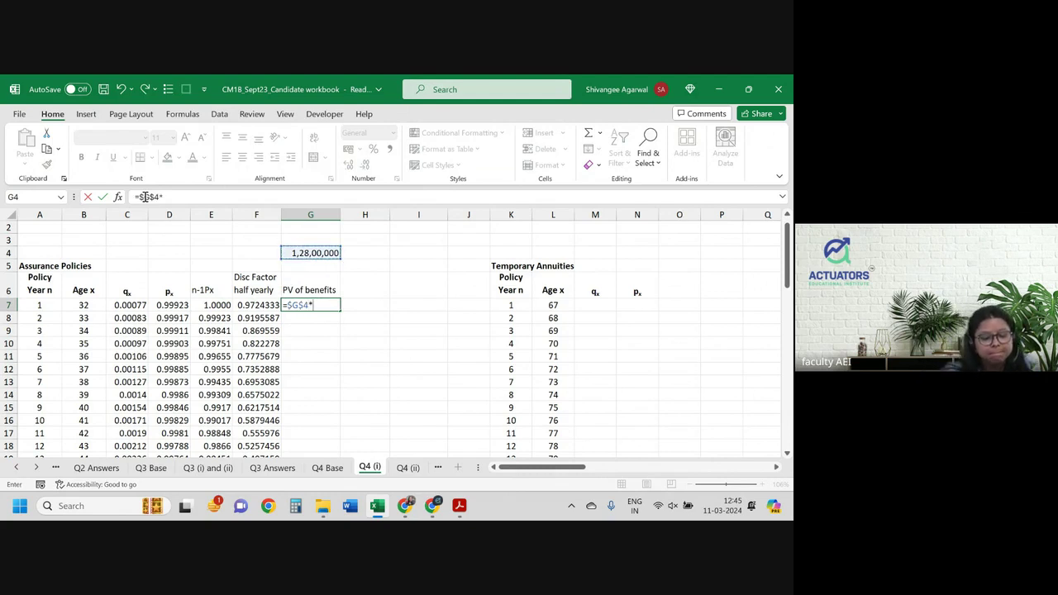
{"action": "key", "text": "Left"}
{"action": "type", "text": "*"}
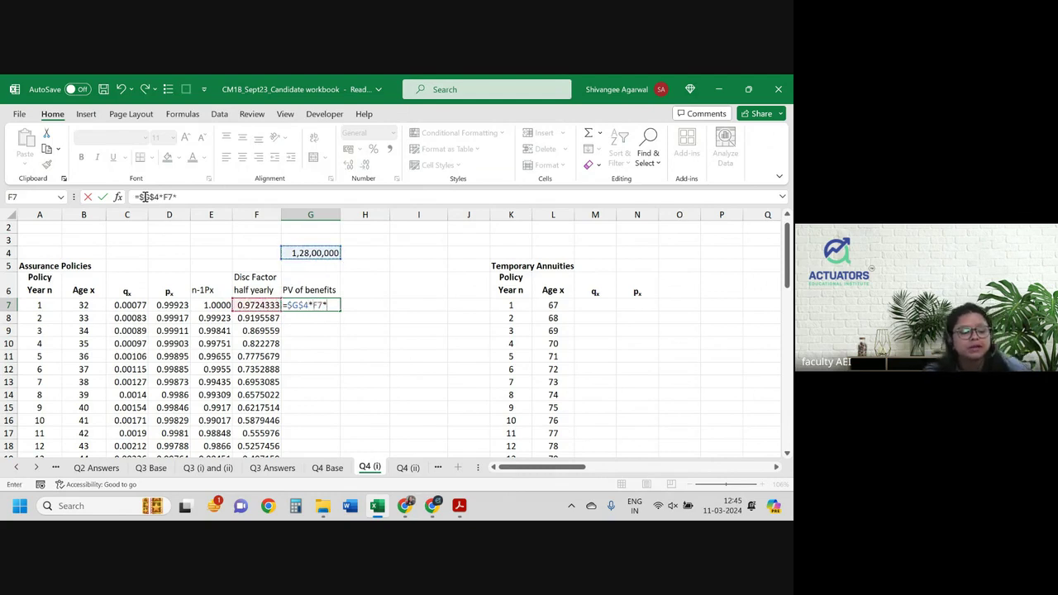
{"action": "key", "text": "Left"}
{"action": "key", "text": "Left"}
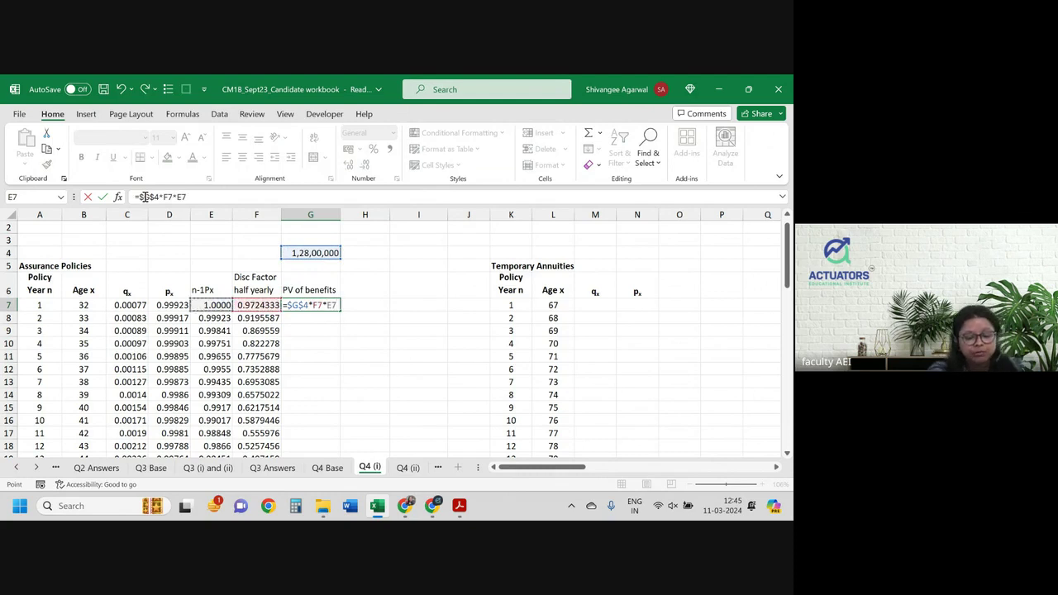
{"action": "type", "text": "*"}
{"action": "key", "text": "Left"}
{"action": "key", "text": "Left"}
{"action": "key", "text": "Left"}
{"action": "key", "text": "Left"}
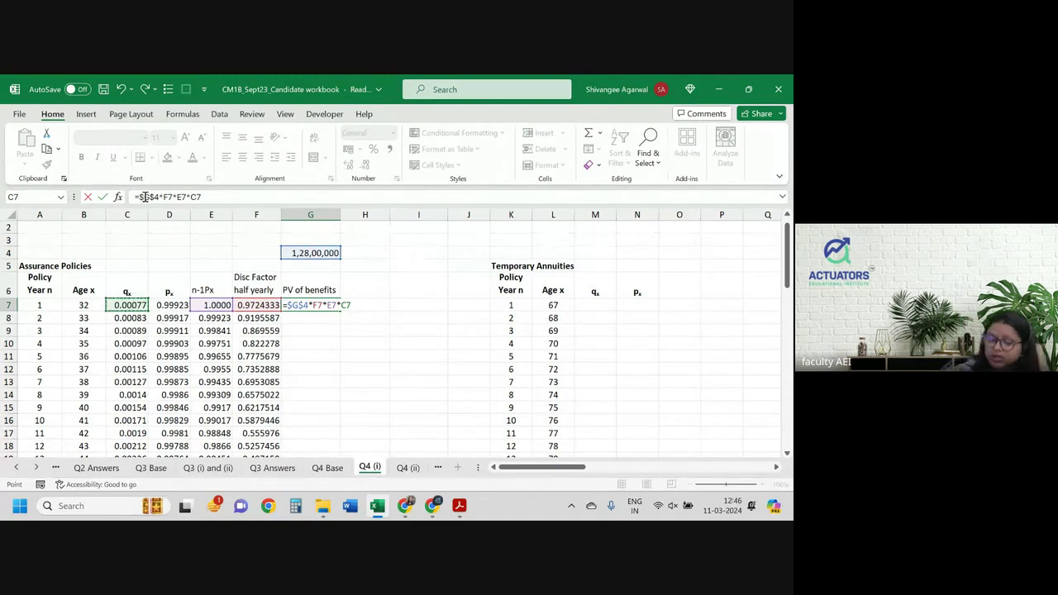
{"action": "key", "text": "Return"}
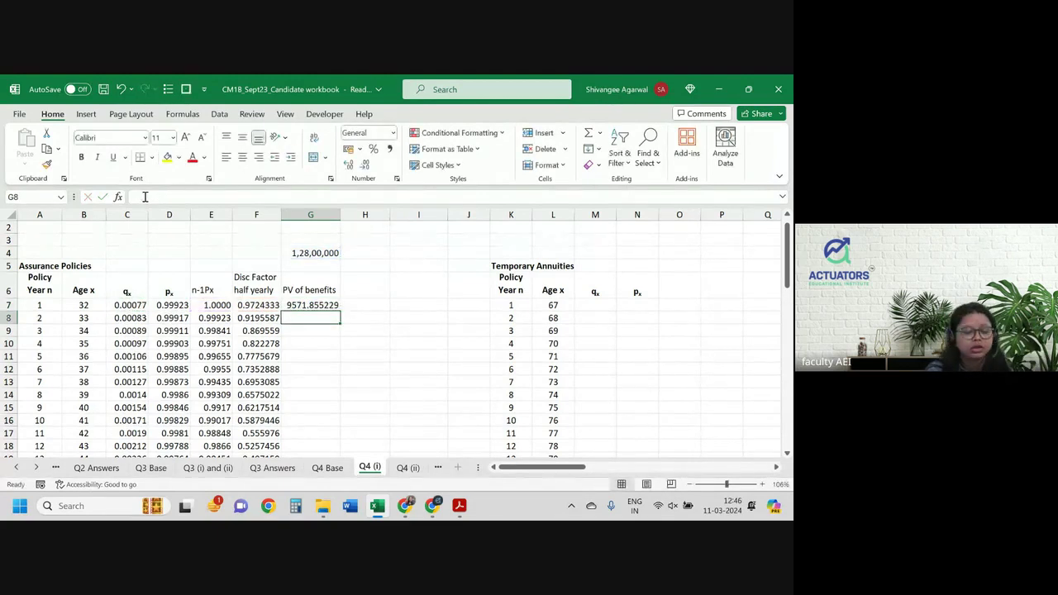
- Fill the PV of benefits formula down column G, shown to two decimals
{"action": "left_click", "coordinate": [327, 306]}
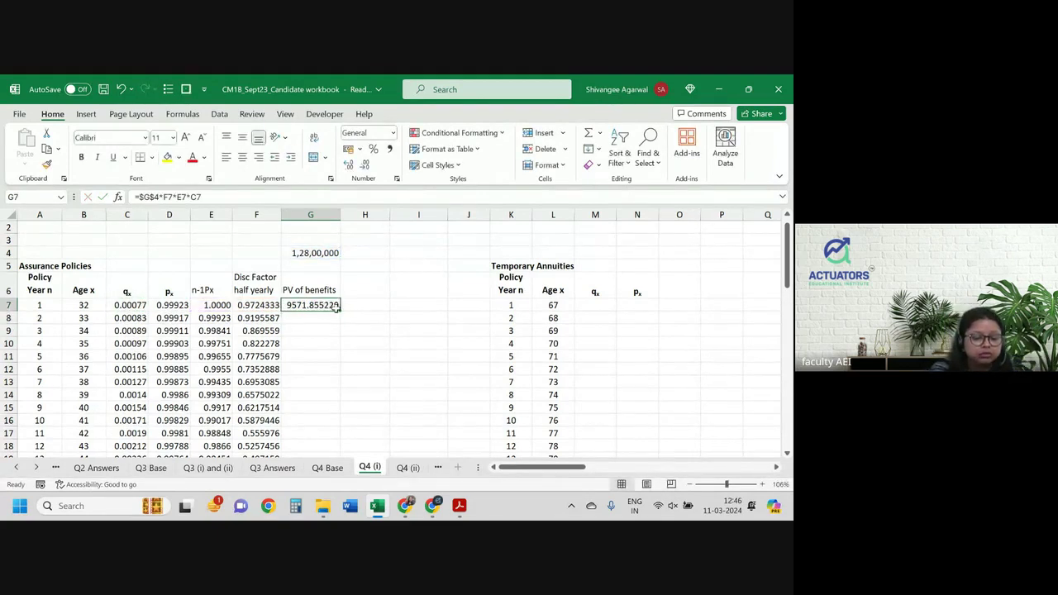
{"action": "double_click", "coordinate": [340, 312]}
{"action": "left_click", "coordinate": [365, 167]}
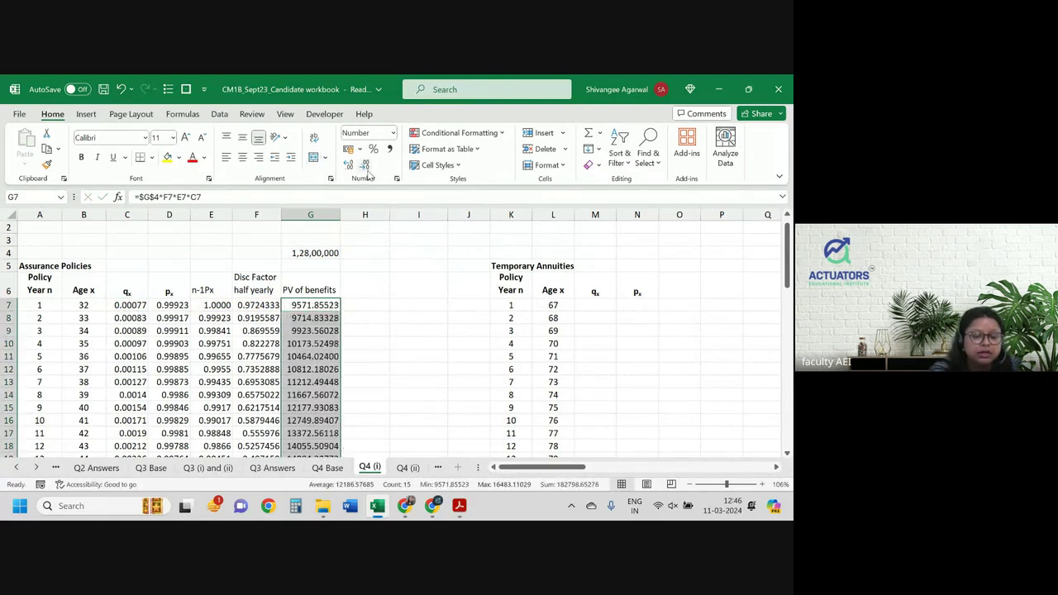
{"action": "left_click", "coordinate": [365, 167]}
{"action": "left_click", "coordinate": [364, 167]}
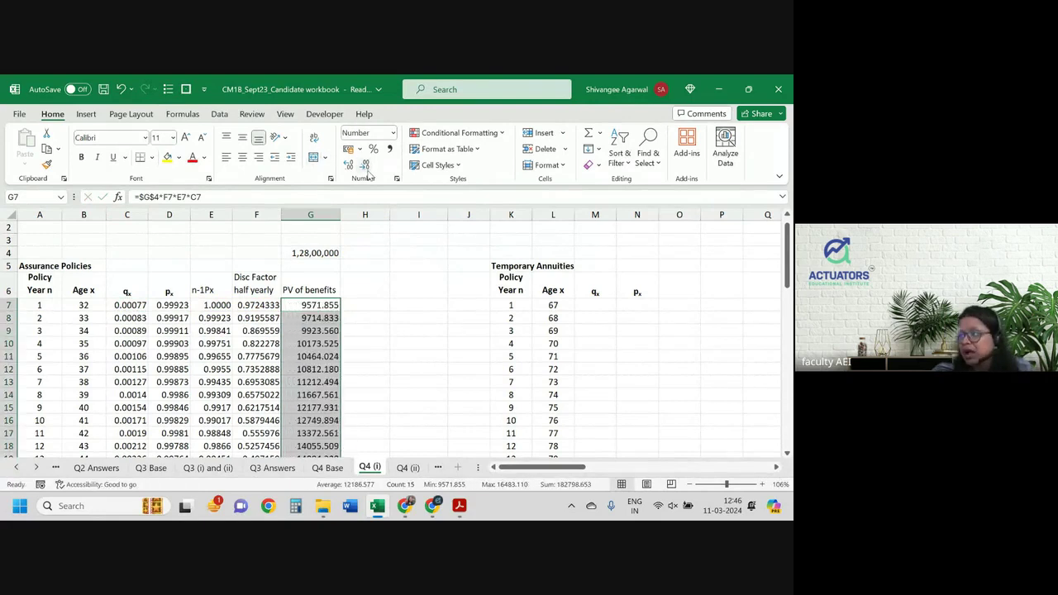
{"action": "left_click", "coordinate": [364, 166]}
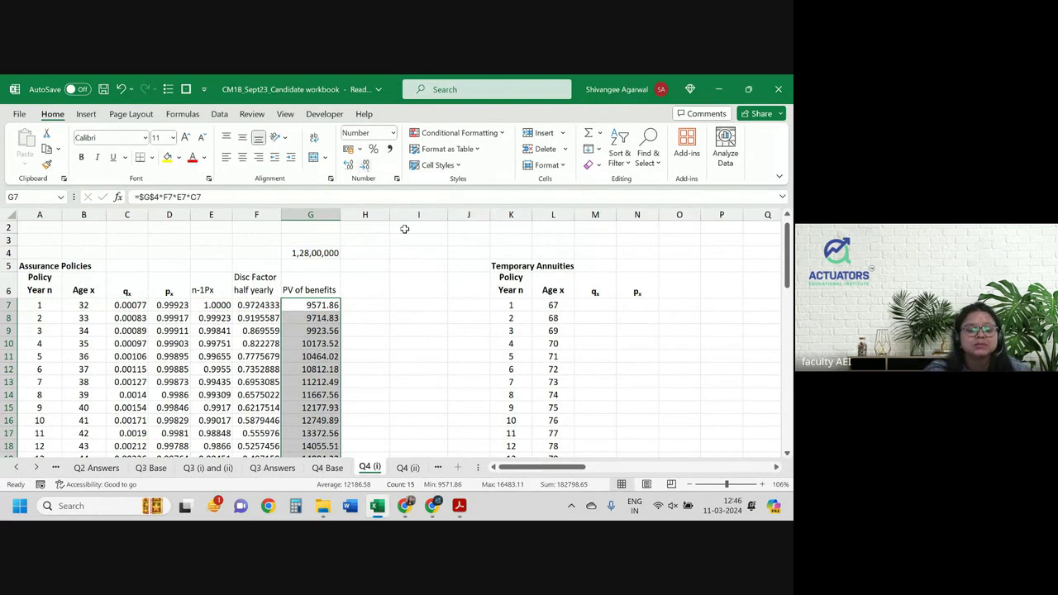
{"action": "left_click", "coordinate": [364, 284]}
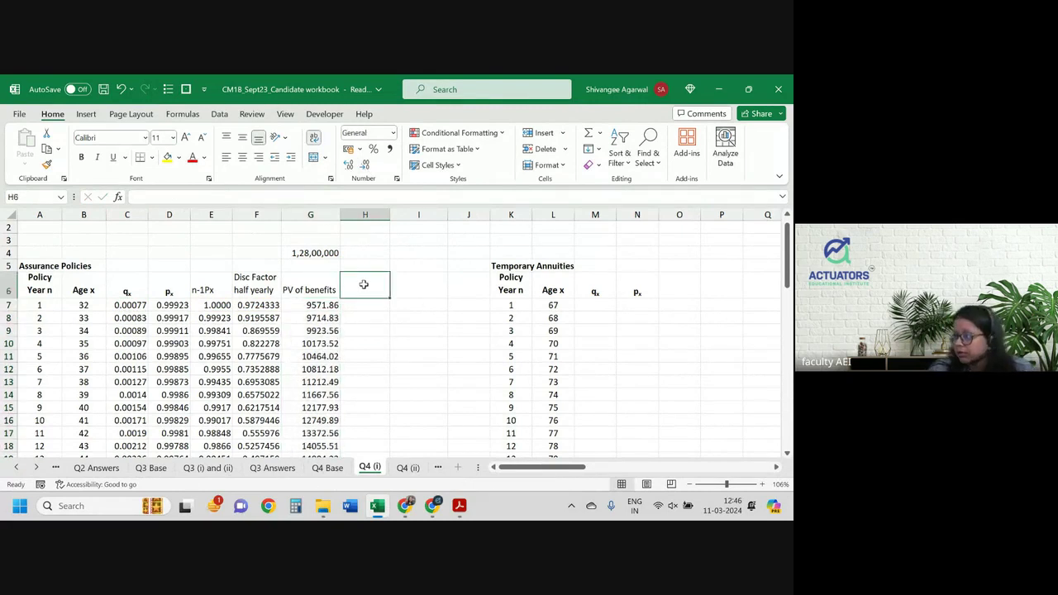
- Head H6 'PV of premiums' and put a light-green shaded 5000 trial premium in H4
{"action": "type", "text": "PV of p"}
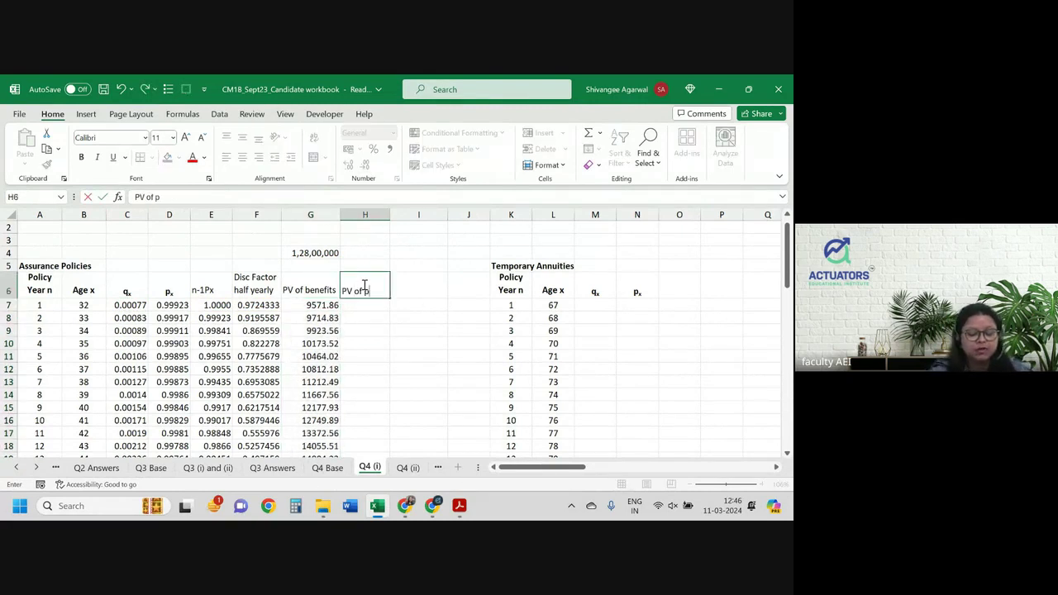
{"action": "type", "text": "remiums"}
{"action": "key", "text": "Return"}
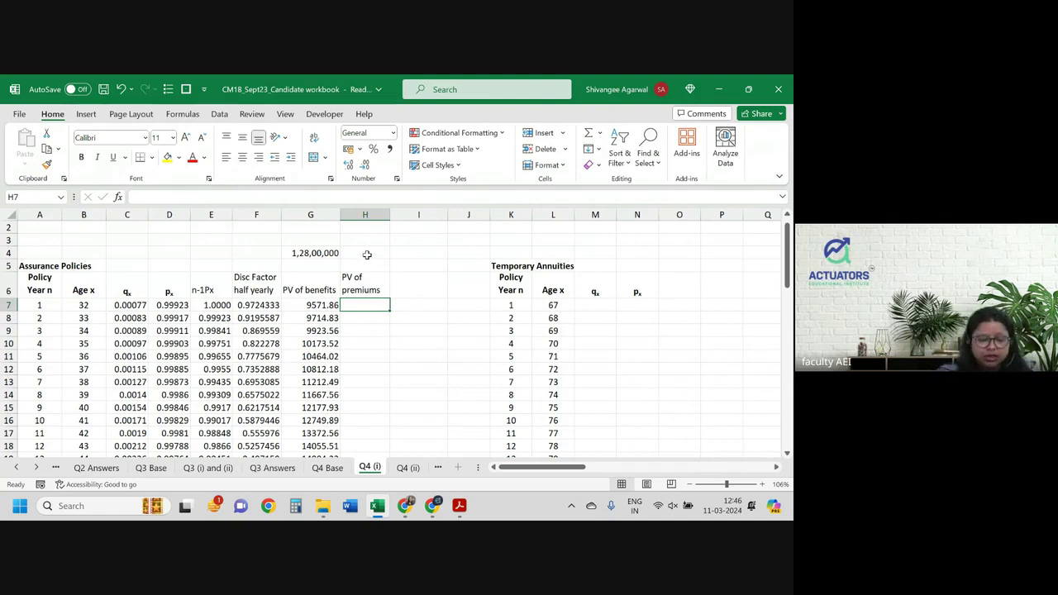
{"action": "left_click", "coordinate": [360, 250]}
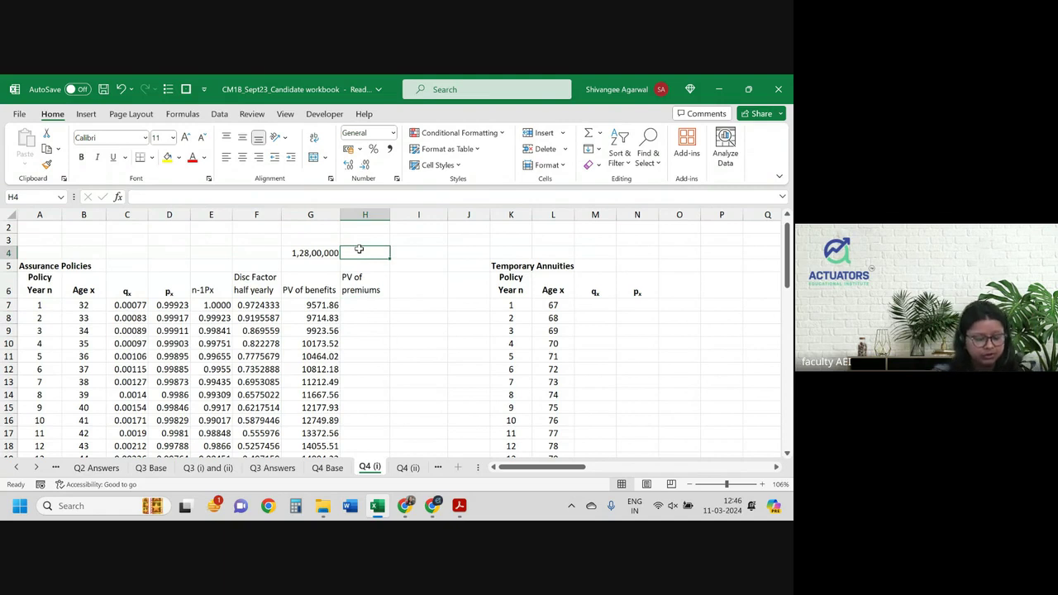
{"action": "type", "text": "5000"}
{"action": "key", "text": "Return"}
{"action": "left_click", "coordinate": [360, 249]}
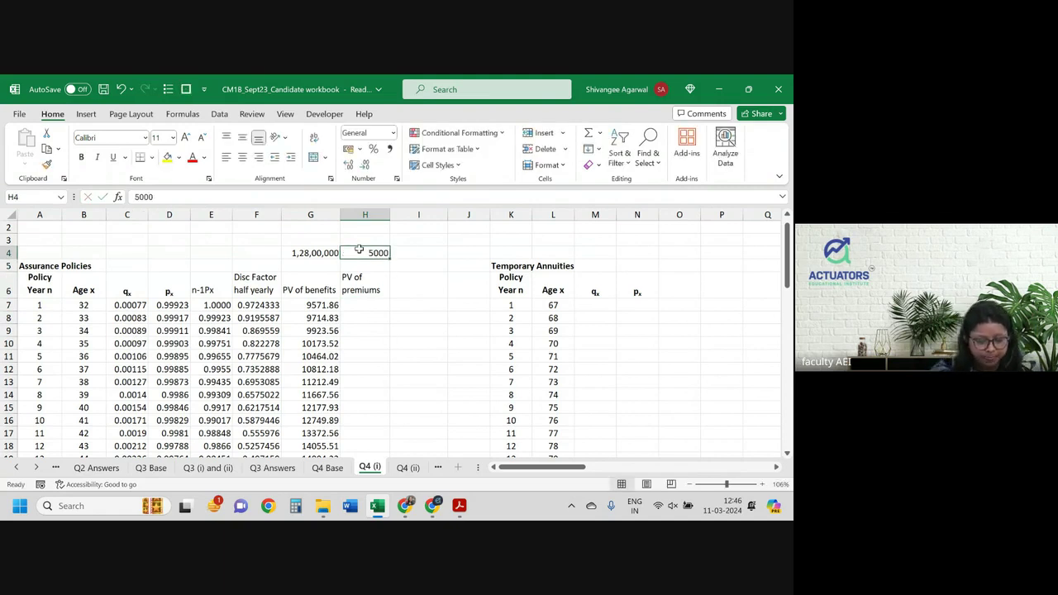
{"action": "left_click", "coordinate": [179, 157]}
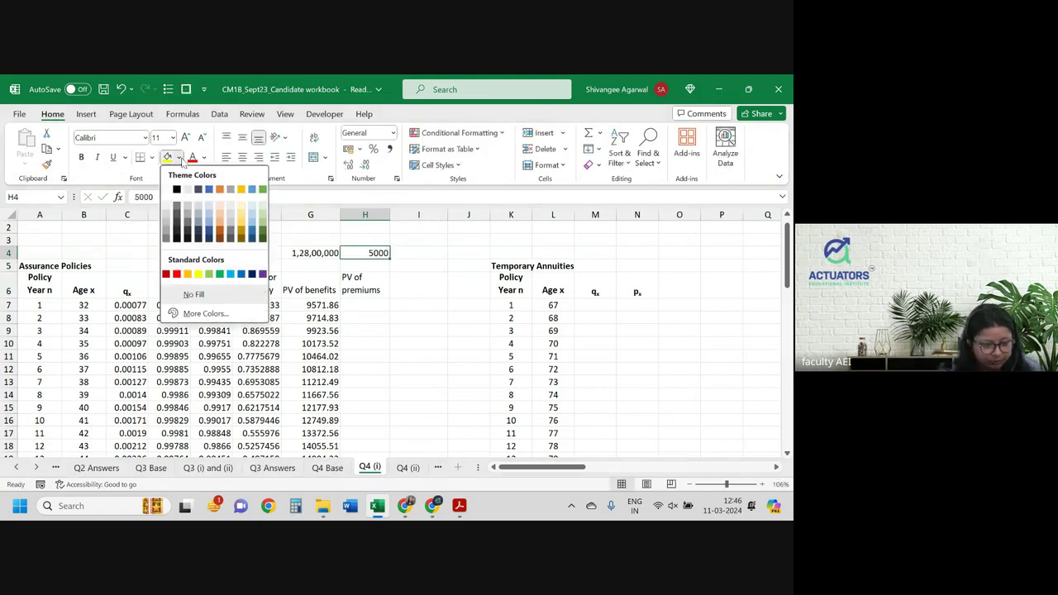
{"action": "left_click", "coordinate": [209, 273]}
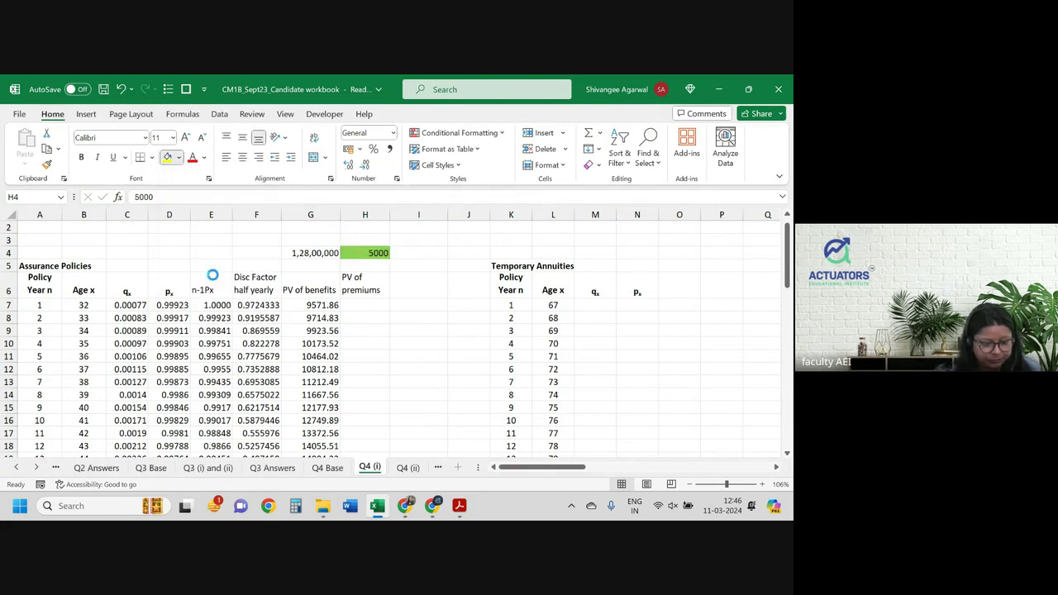
- Start H7's premium formula with the absolute premium =$H$4 times F7
{"action": "left_click", "coordinate": [353, 307]}
{"action": "type", "text": "="}
{"action": "key", "text": "Up"}
{"action": "key", "text": "Up"}
{"action": "key", "text": "Up"}
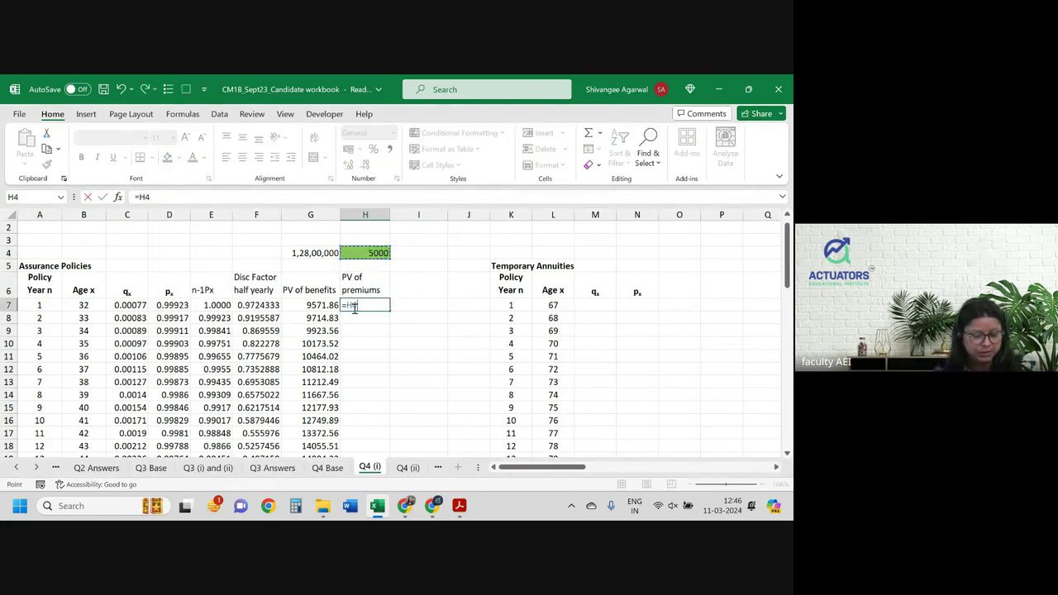
{"action": "key", "text": "F4"}
{"action": "type", "text": "*"}
{"action": "key", "text": "BackSpace"}
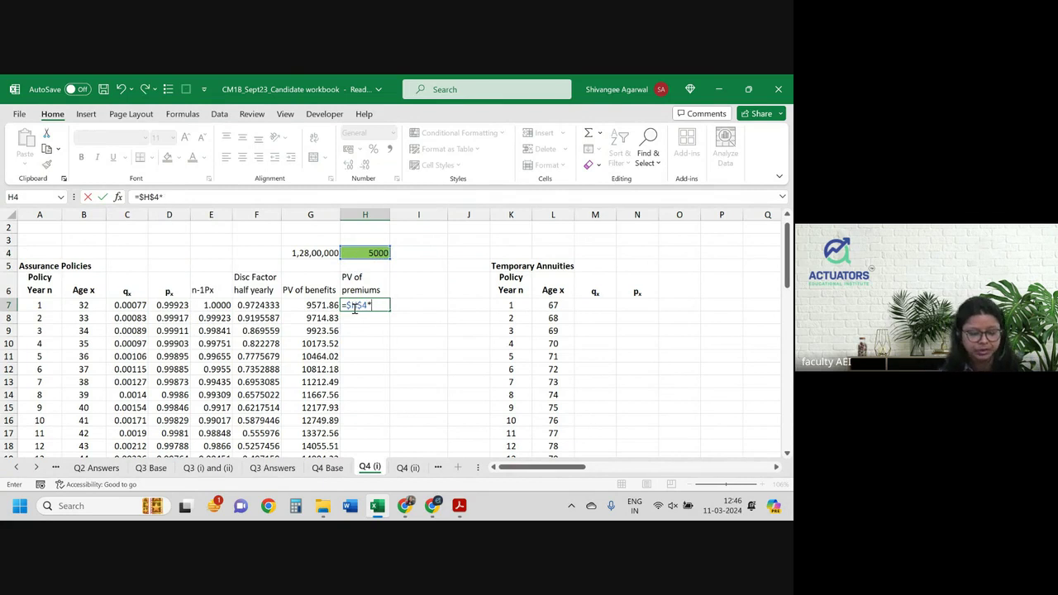
{"action": "key", "text": "Left"}
{"action": "key", "text": "Left"}
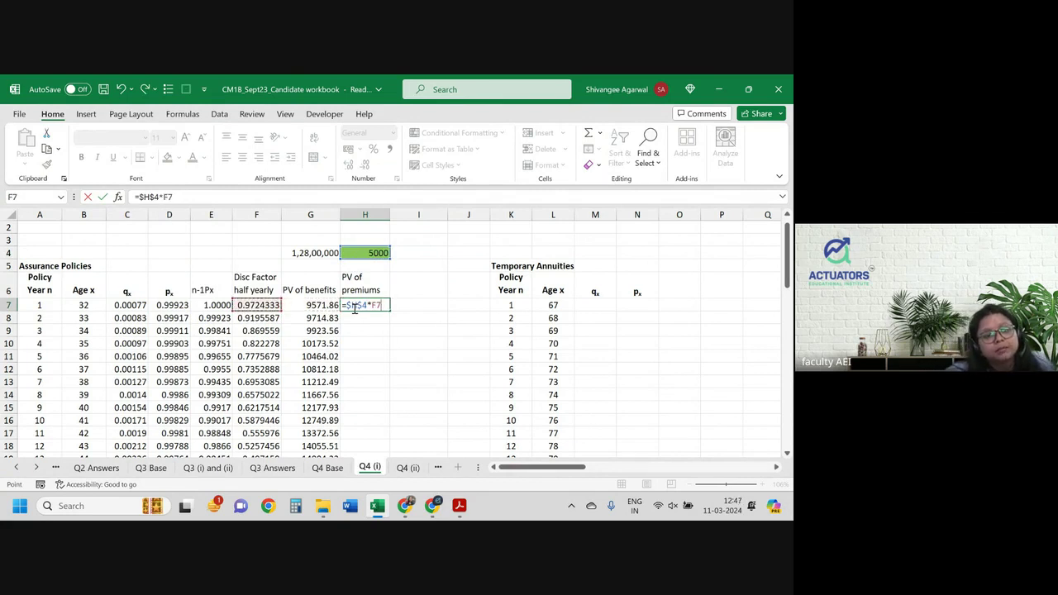
- Extend H7's formula with *(1+'Q4 Base'!$H$7)^ using the locked 5.75% interest rate
{"action": "key", "text": "alt+Tab"}
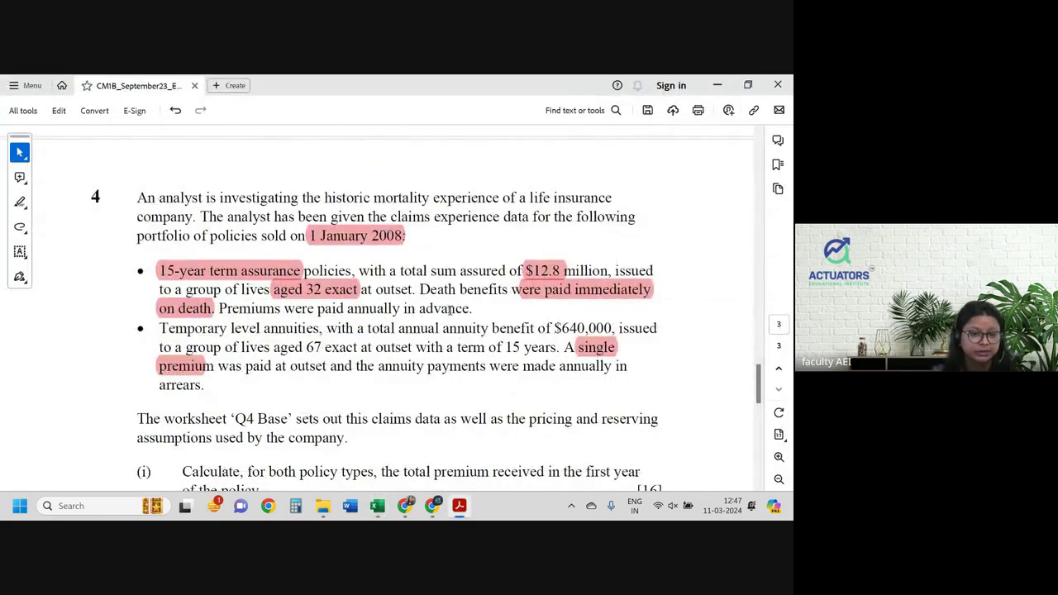
{"action": "key", "text": "alt+Tab"}
{"action": "type", "text": "*("}
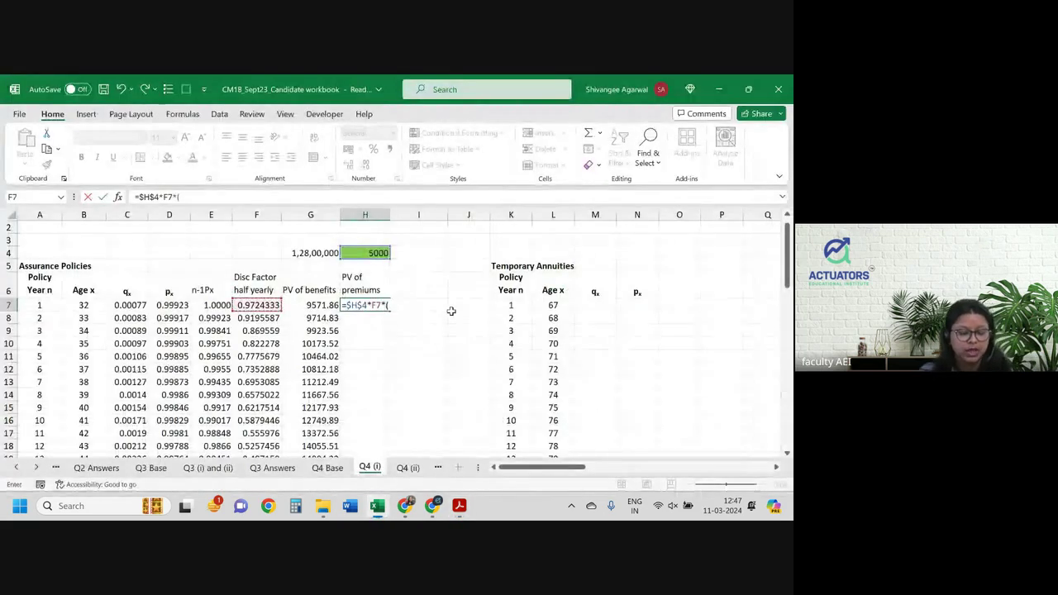
{"action": "type", "text": "1+"}
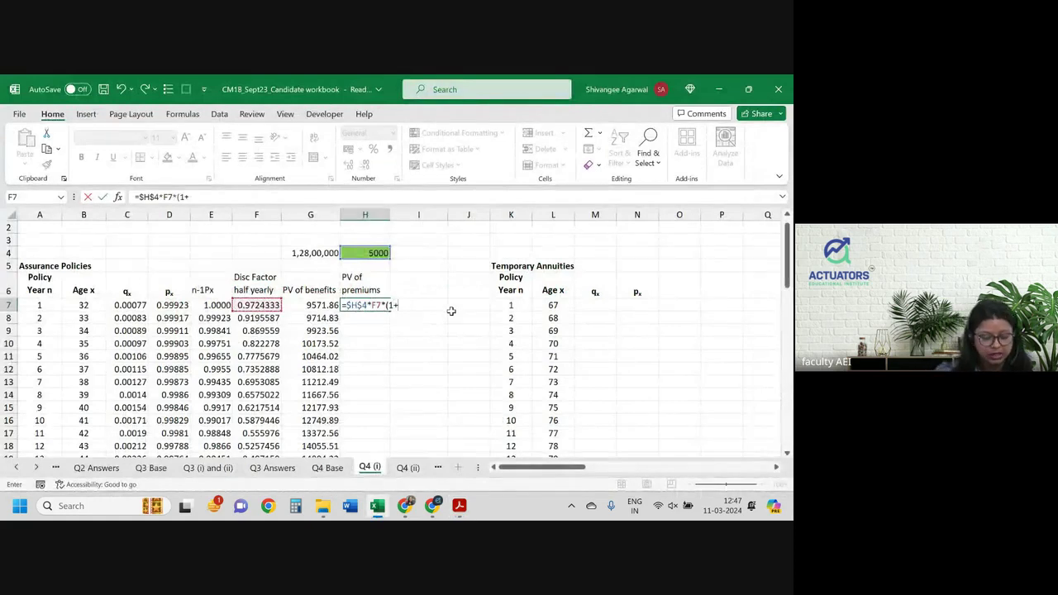
{"action": "key", "text": "ctrl+Page_Up"}
{"action": "left_click", "coordinate": [371, 335]}
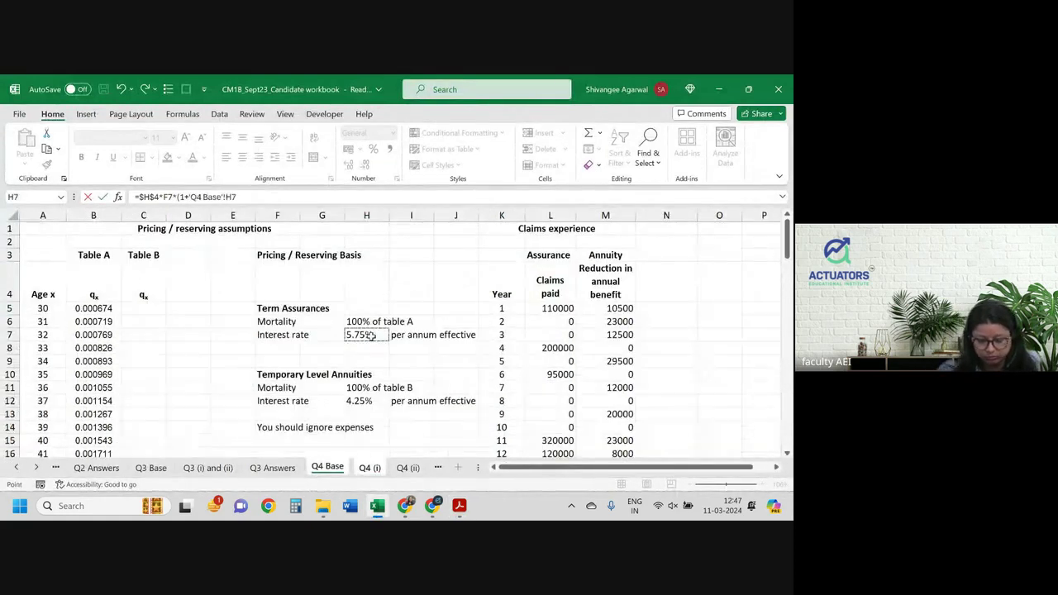
{"action": "key", "text": "ctrl+Page_Down"}
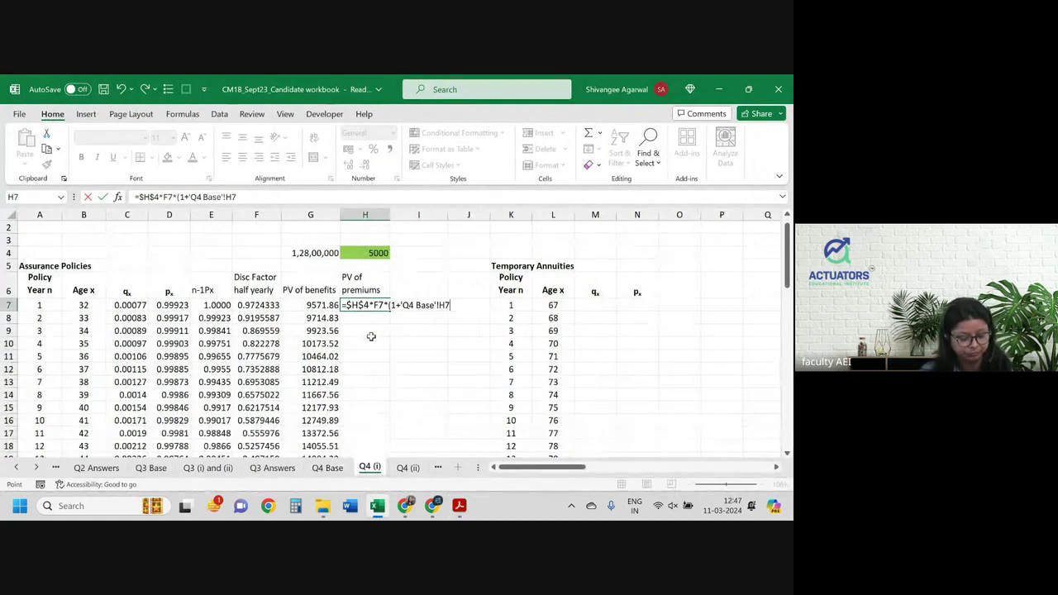
{"action": "key", "text": "F4"}
{"action": "type", "text": "$H$7)^0.5"}
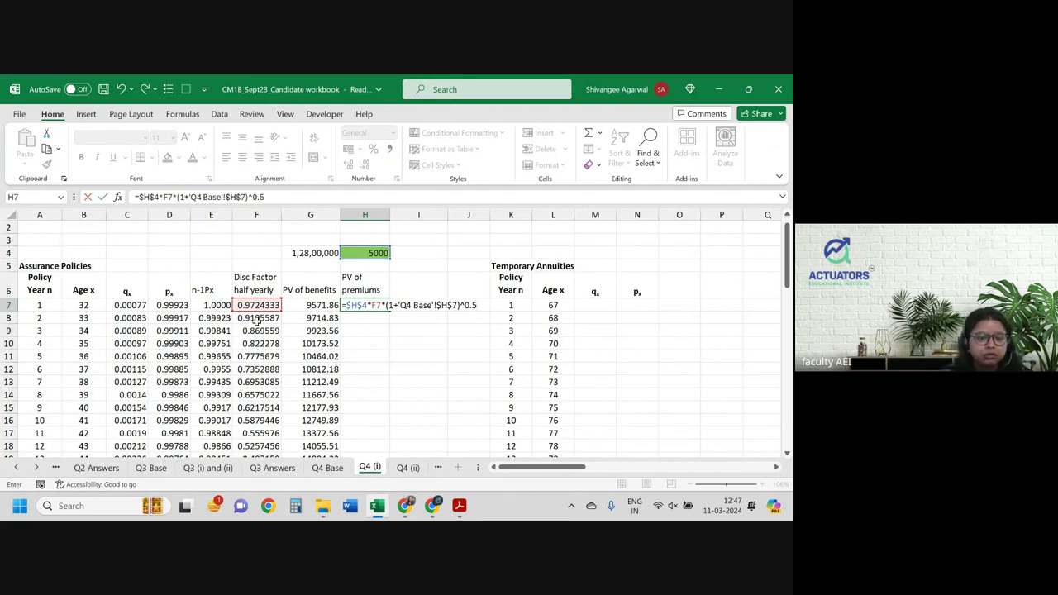
- Revise H7 to =$H$4*E7*F7*(1+'Q4 Base'!$H$7)^0.5, adding the n-1Px factor
{"action": "left_click_drag", "start_coordinate": [386, 306], "coordinate": [478, 308]}
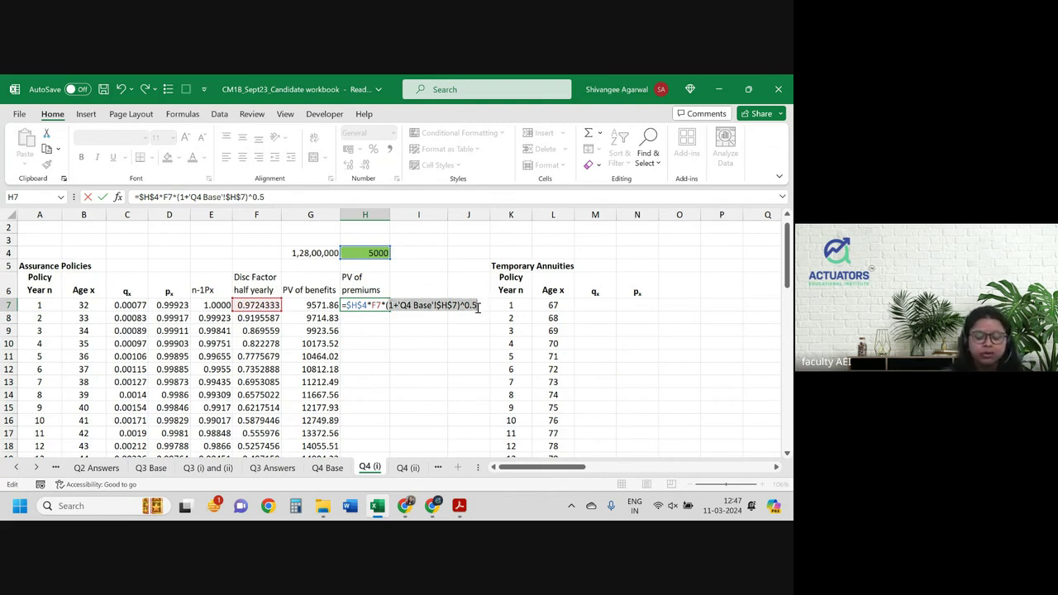
{"action": "key", "text": "BackSpace"}
{"action": "key", "text": "Return"}
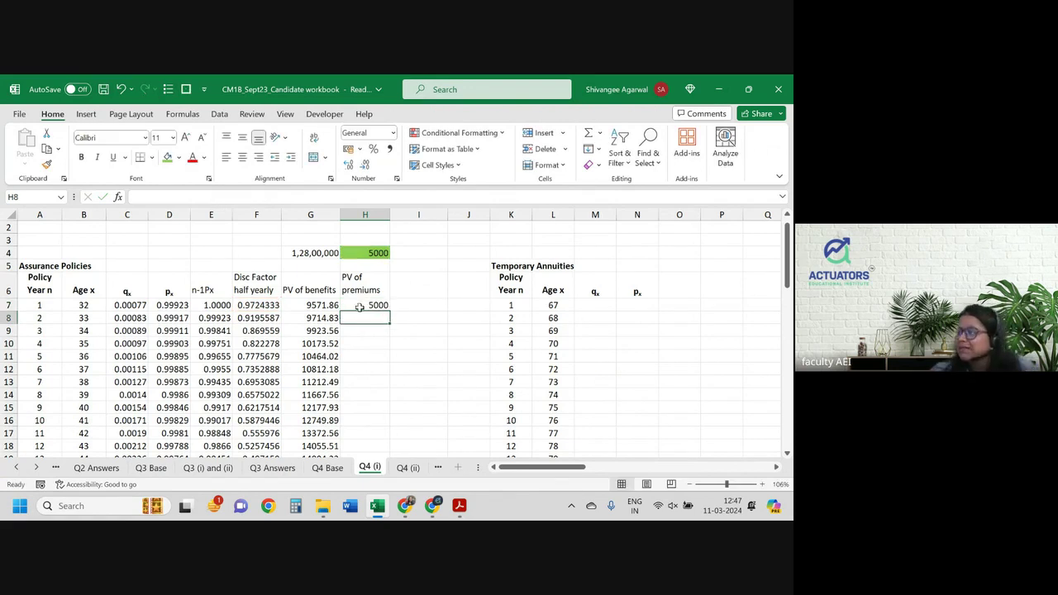
{"action": "double_click", "coordinate": [359, 306]}
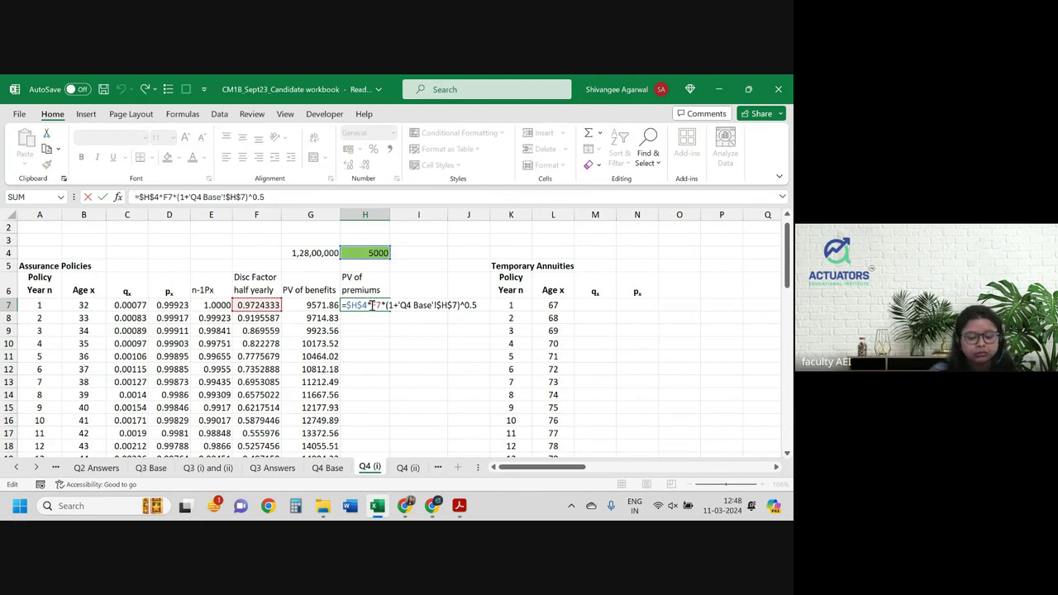
{"action": "left_click", "coordinate": [220, 306]}
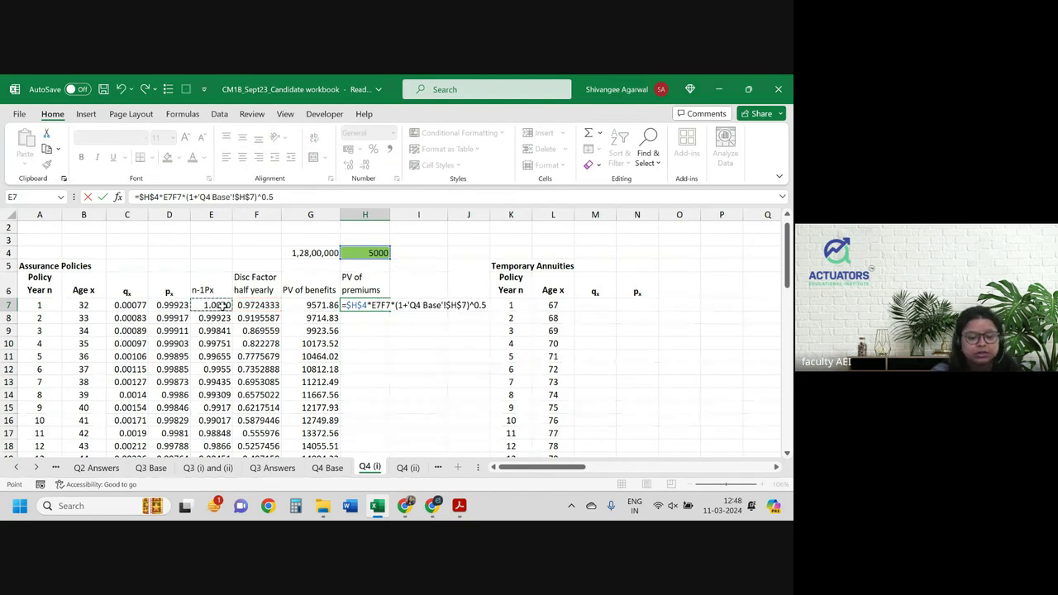
{"action": "type", "text": "*"}
{"action": "key", "text": "Return"}
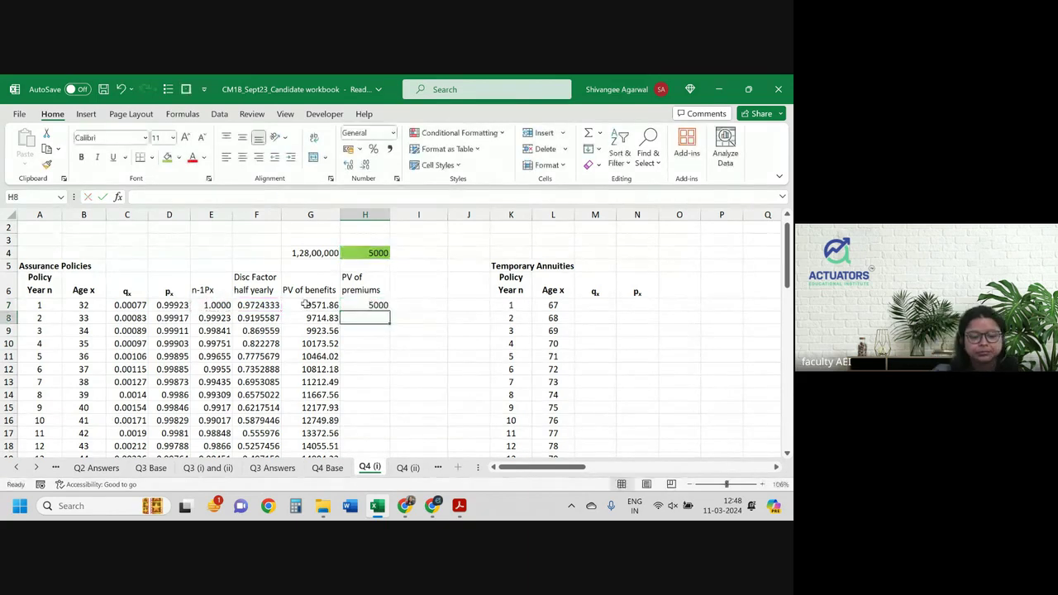
- Fill the PV of premiums formula down column H in Number format with three decimals
{"action": "left_click", "coordinate": [383, 304]}
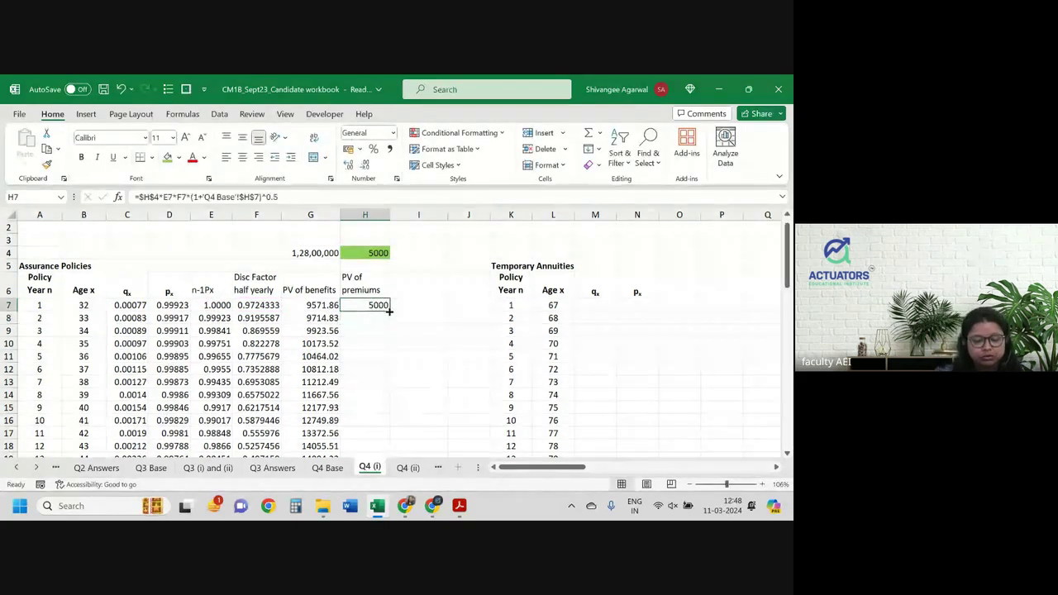
{"action": "double_click", "coordinate": [389, 312]}
{"action": "left_click", "coordinate": [365, 166]}
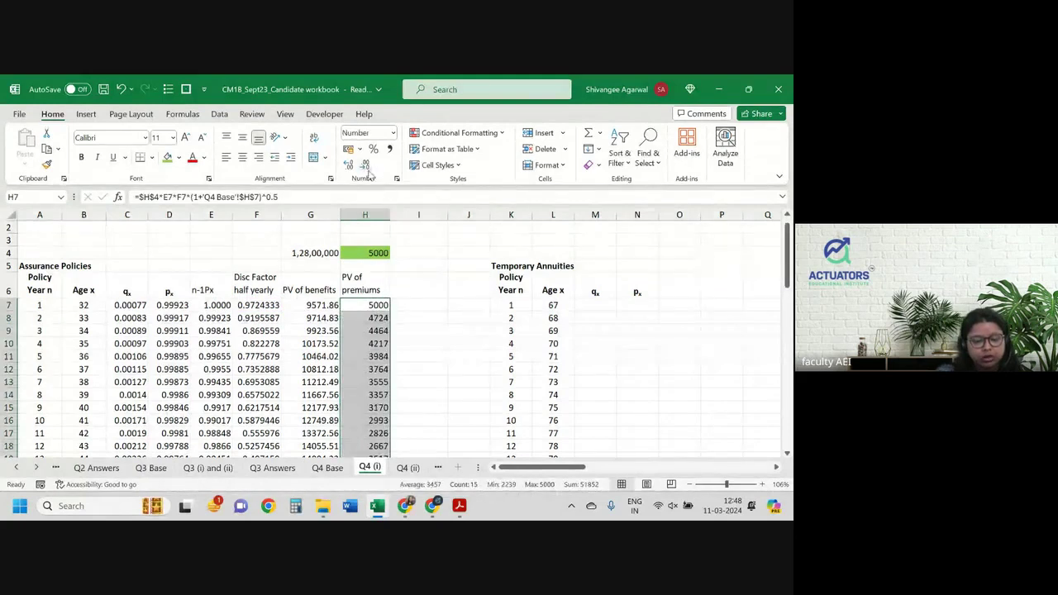
{"action": "left_click", "coordinate": [348, 165]}
{"action": "left_click", "coordinate": [348, 165]}
{"action": "left_click", "coordinate": [348, 165]}
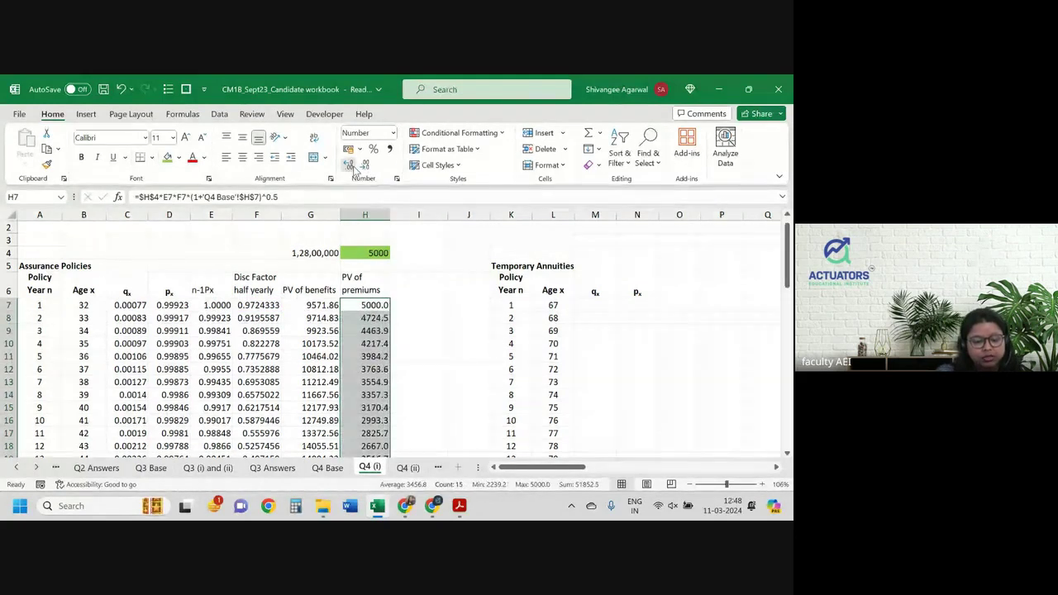
{"action": "double_click", "coordinate": [365, 318]}
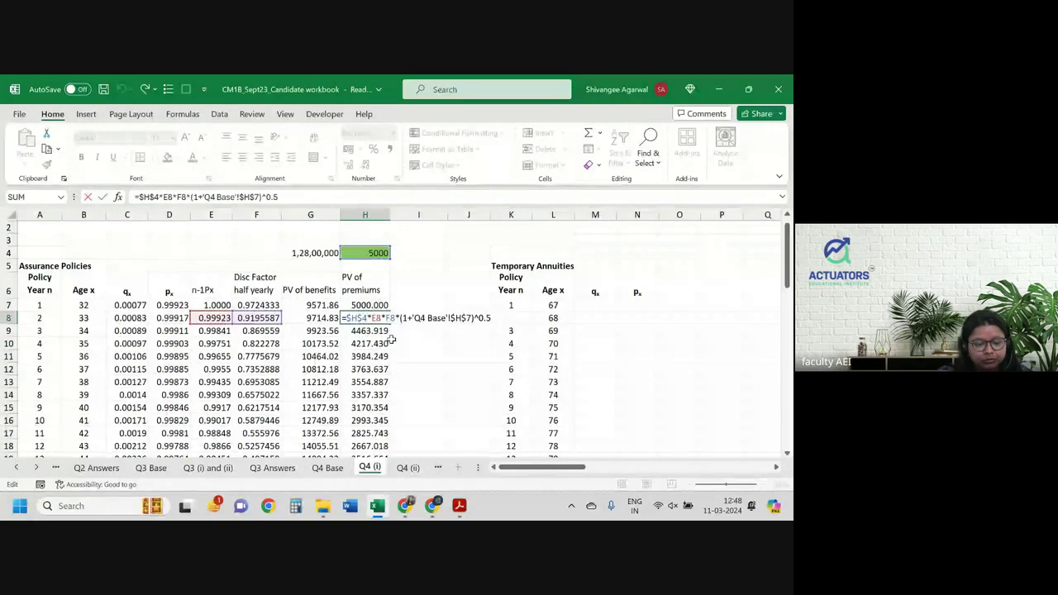
{"action": "key", "text": "Return"}
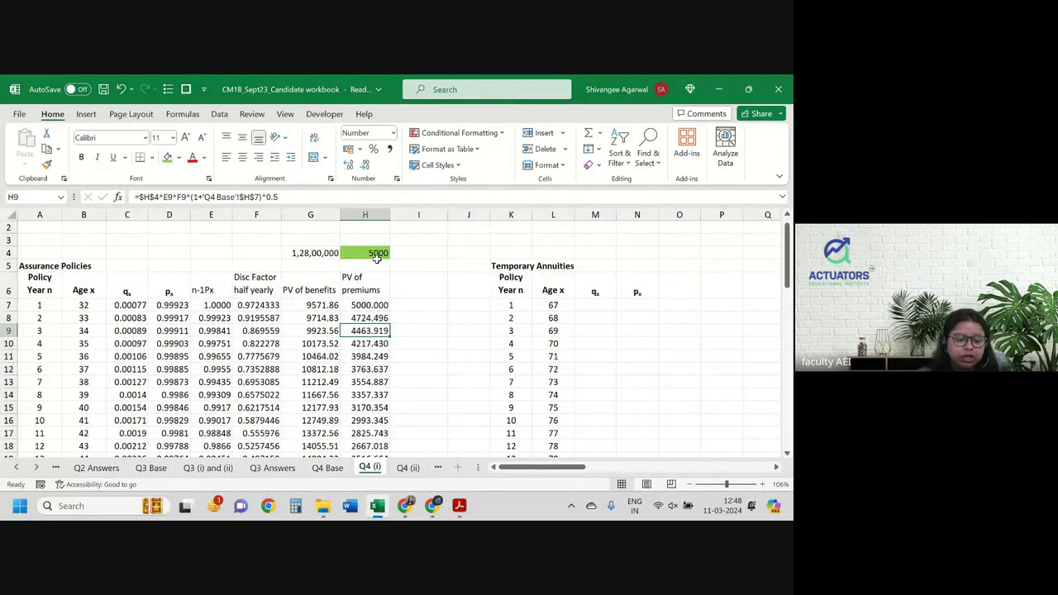
{"action": "left_click", "coordinate": [6, 265]}
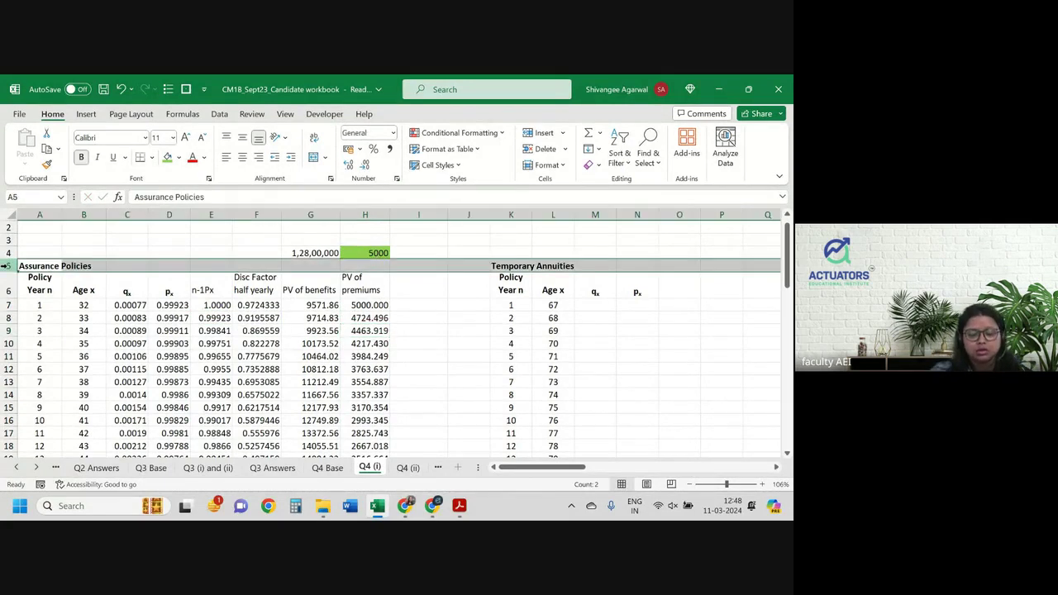
- Insert a blank row at row 5 and remove the green fill from H5
{"action": "key", "text": "ctrl+plus"}
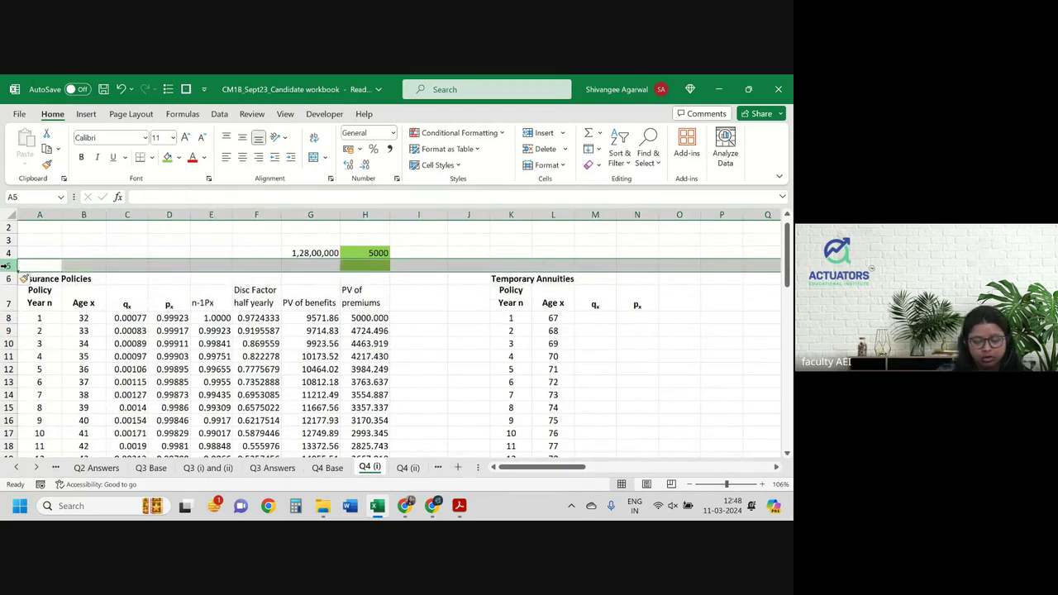
{"action": "key", "text": "Right"}
{"action": "key", "text": "Right"}
{"action": "key", "text": "Right"}
{"action": "key", "text": "Right"}
{"action": "key", "text": "Right"}
{"action": "key", "text": "Right"}
{"action": "key", "text": "Right"}
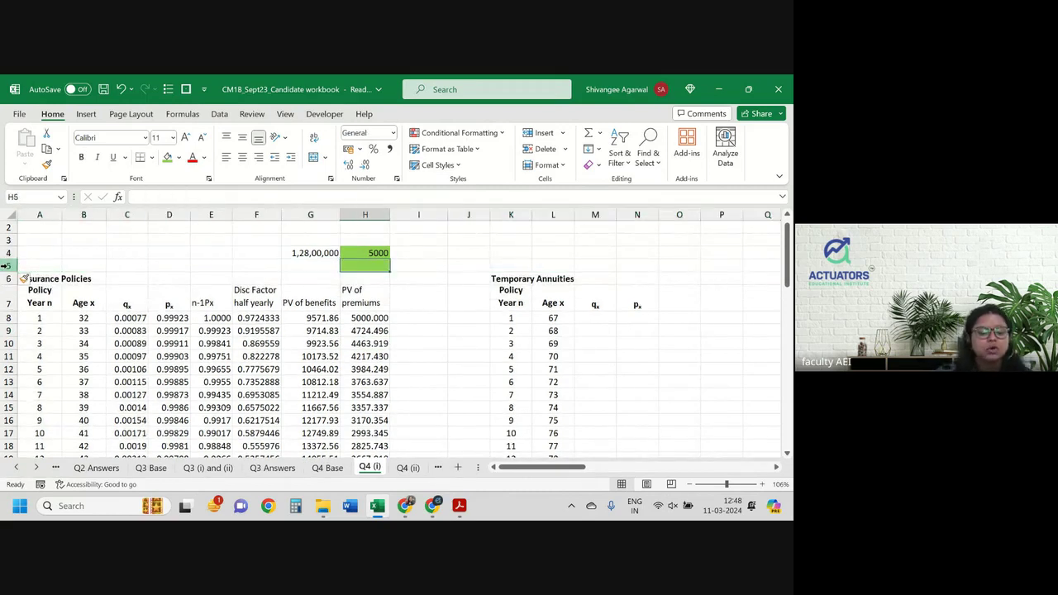
{"action": "left_click", "coordinate": [178, 157]}
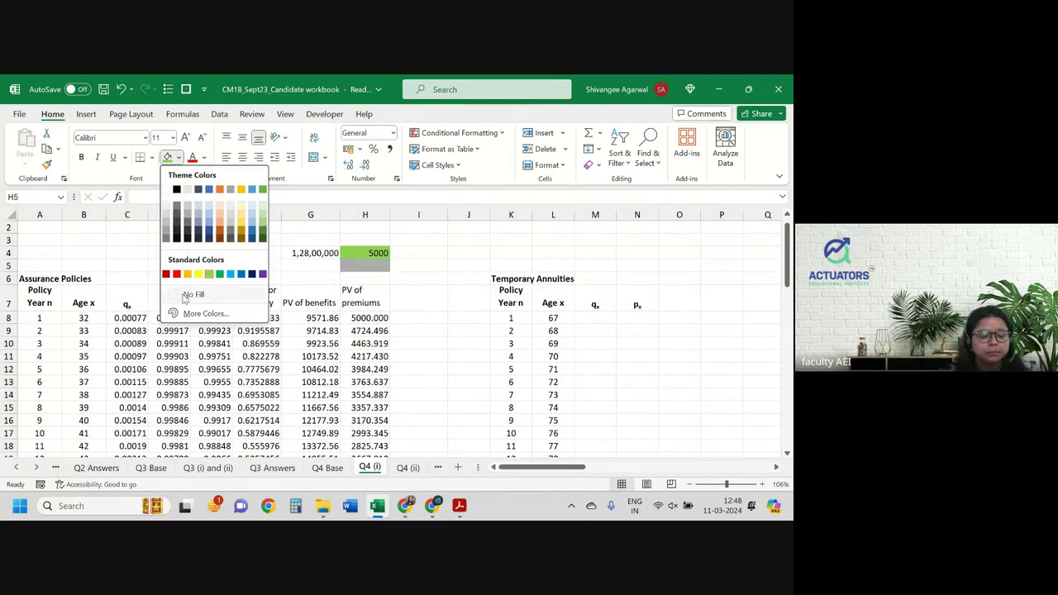
{"action": "left_click", "coordinate": [184, 295]}
- Sum the PV of benefits G8:G22 and move that total into H5
{"action": "key", "text": "Left"}
{"action": "type", "text": "="}
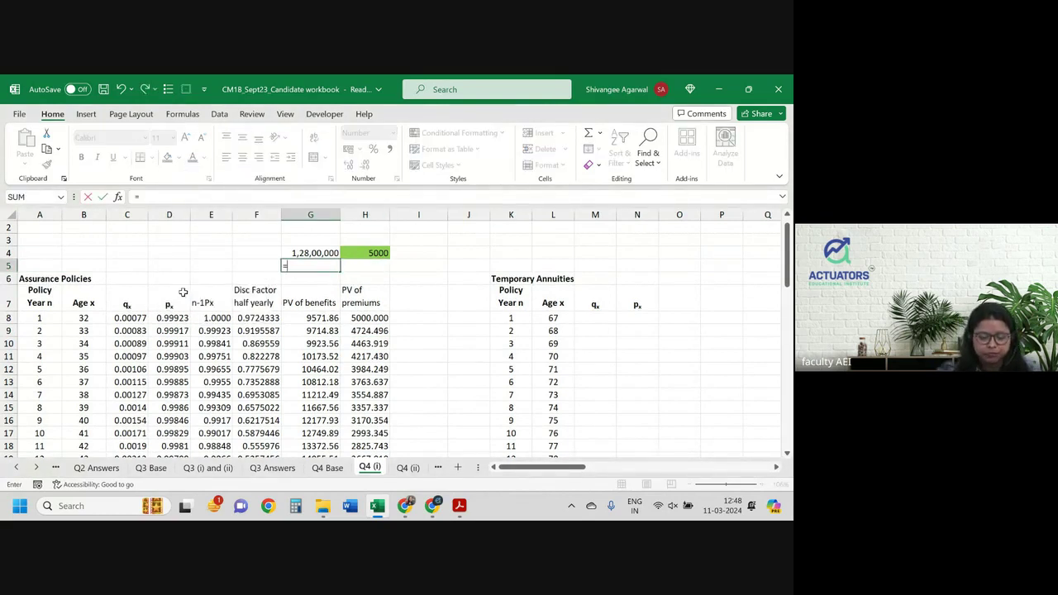
{"action": "type", "text": "sum("}
{"action": "key", "text": "Down"}
{"action": "key", "text": "Down"}
{"action": "key", "text": "Down"}
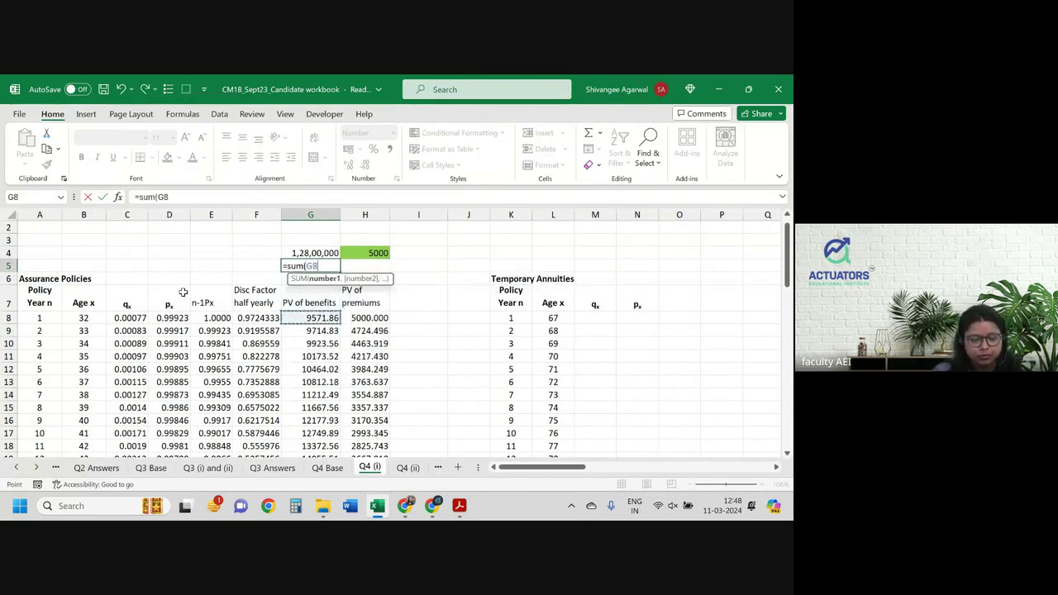
{"action": "key", "text": "ctrl+shift+Down"}
{"action": "key", "text": "Return"}
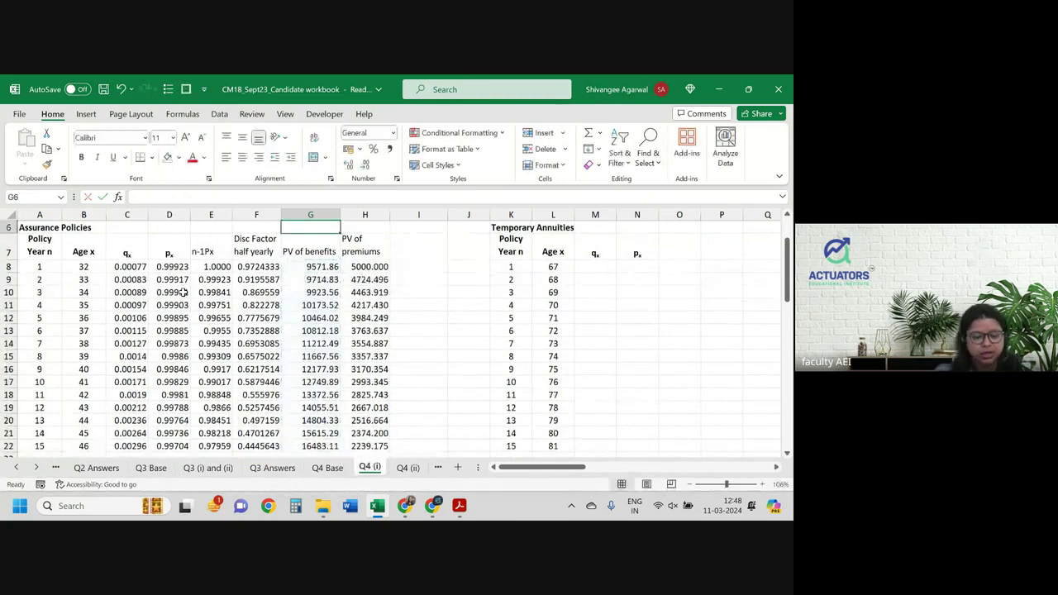
{"action": "scroll", "coordinate": [184, 293], "scroll_direction": "up", "scroll_amount": 2}
{"action": "left_click", "coordinate": [335, 265]}
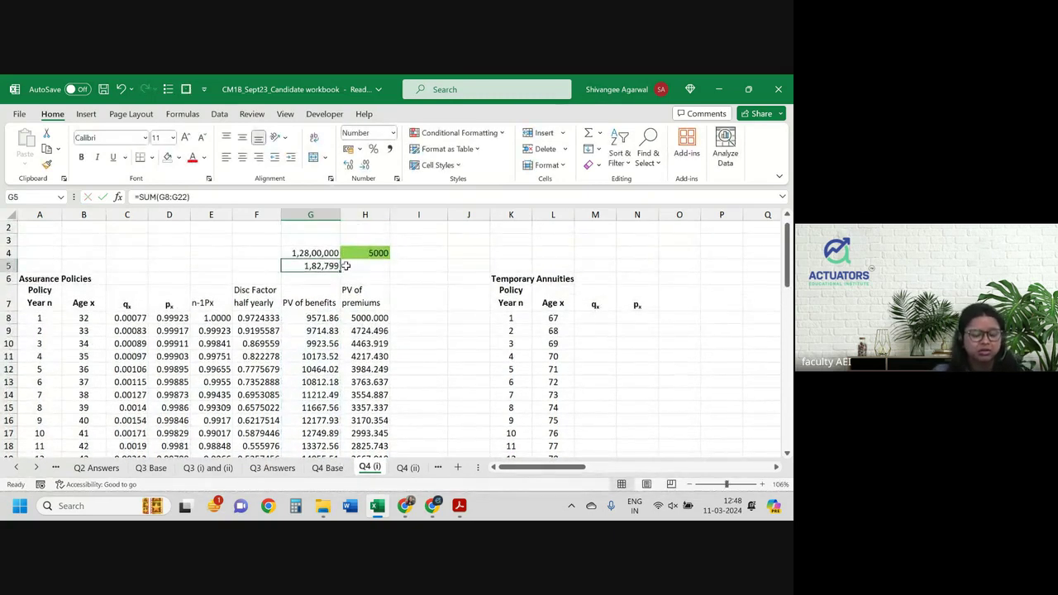
{"action": "left_click_drag", "start_coordinate": [346, 265], "coordinate": [404, 266]}
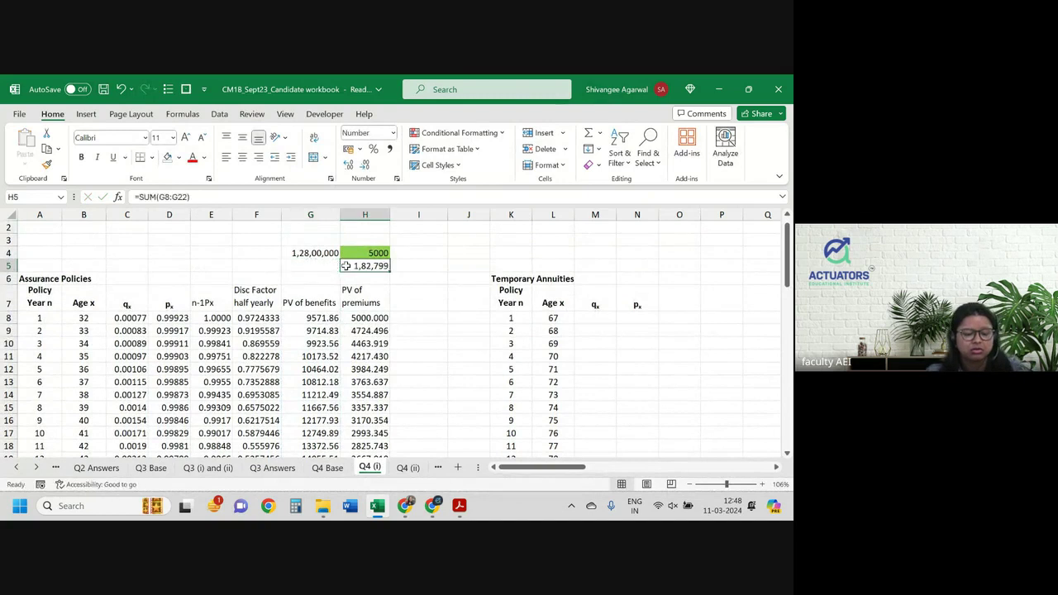
- Subtract SUM(H8:H22) premiums in H5, giving 1,30,946
{"action": "left_click", "coordinate": [239, 196]}
{"action": "type", "text": "sum("}
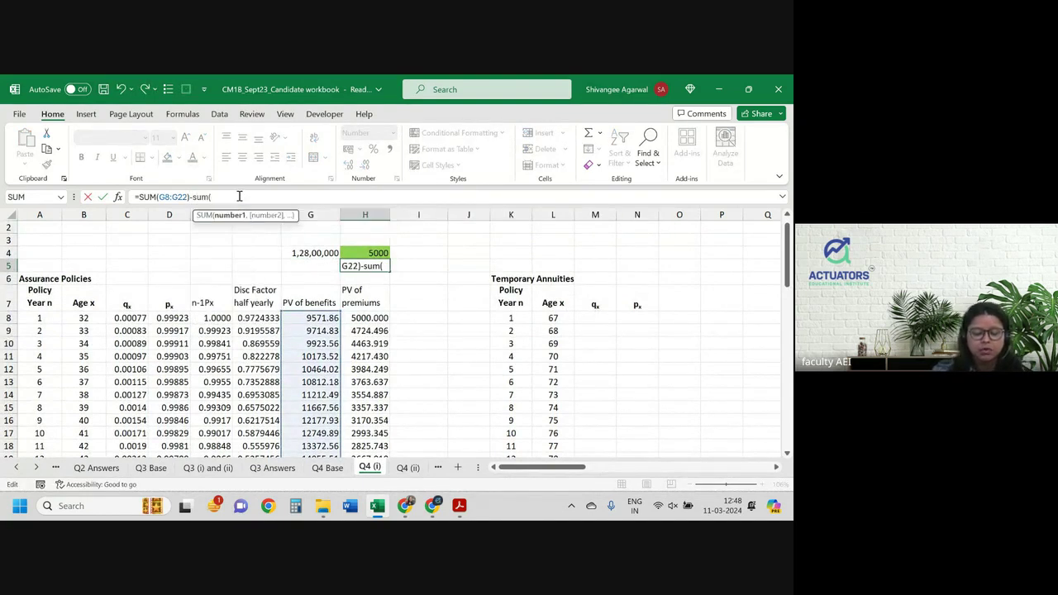
{"action": "key", "text": "Return"}
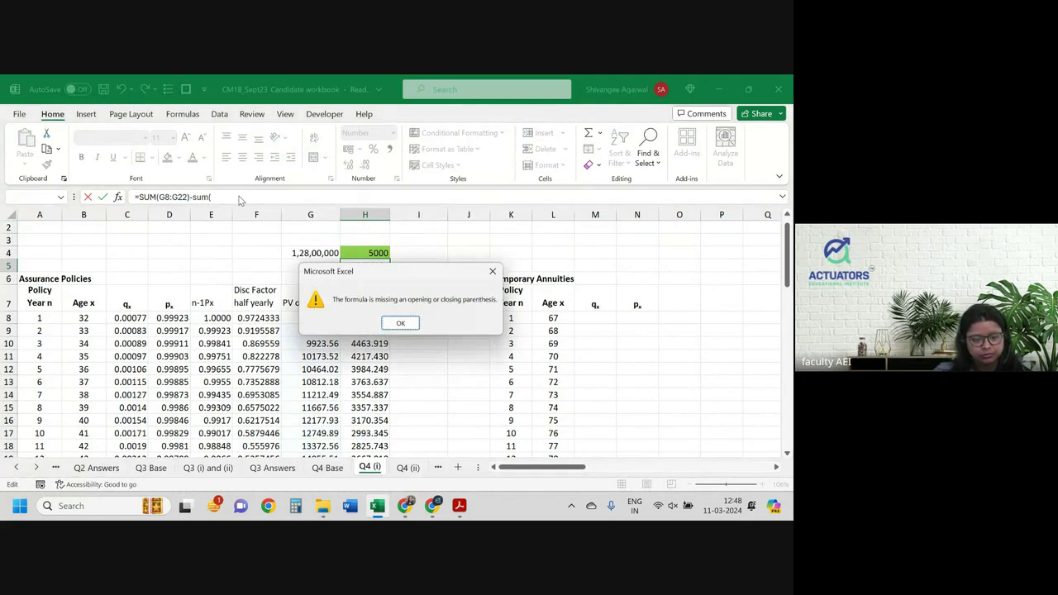
{"action": "key", "text": "Return"}
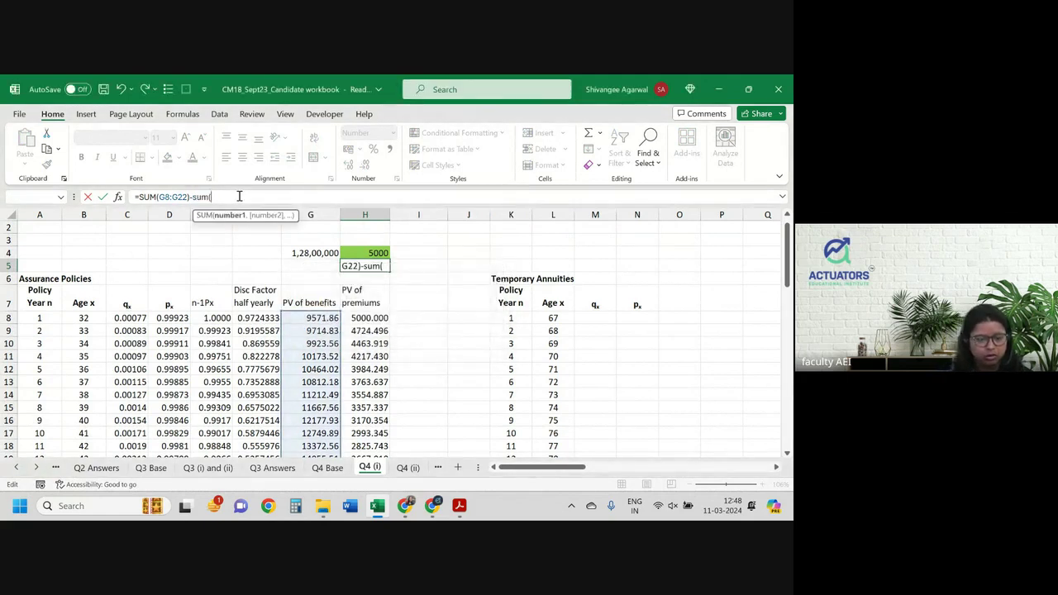
{"action": "left_click", "coordinate": [355, 318]}
{"action": "key", "text": "ctrl+shift+Down"}
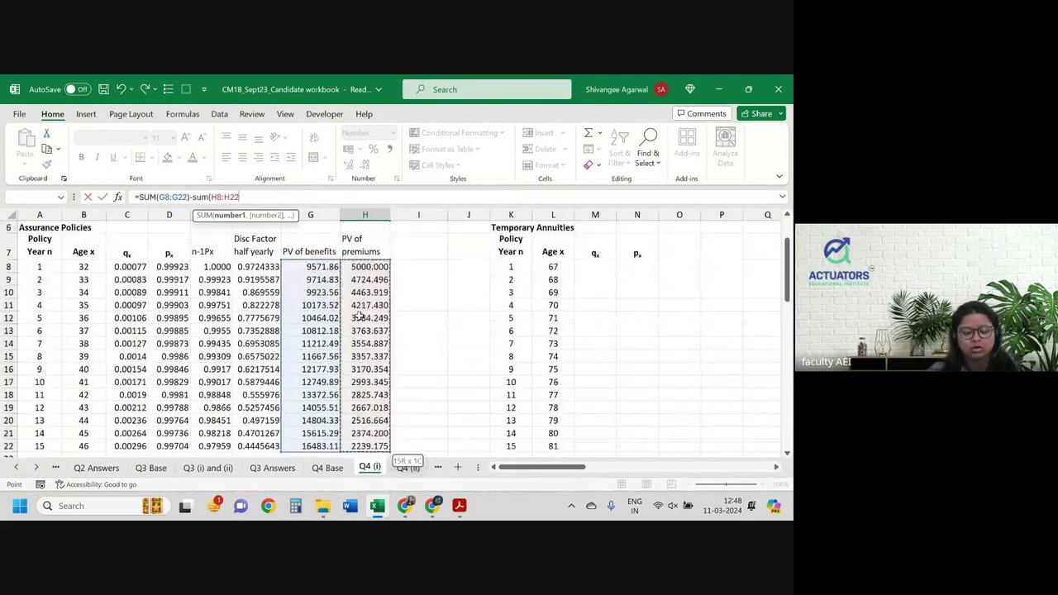
{"action": "key", "text": "Return"}
{"action": "key", "text": "Up"}
{"action": "scroll", "coordinate": [361, 317], "scroll_direction": "up", "scroll_amount": 2}
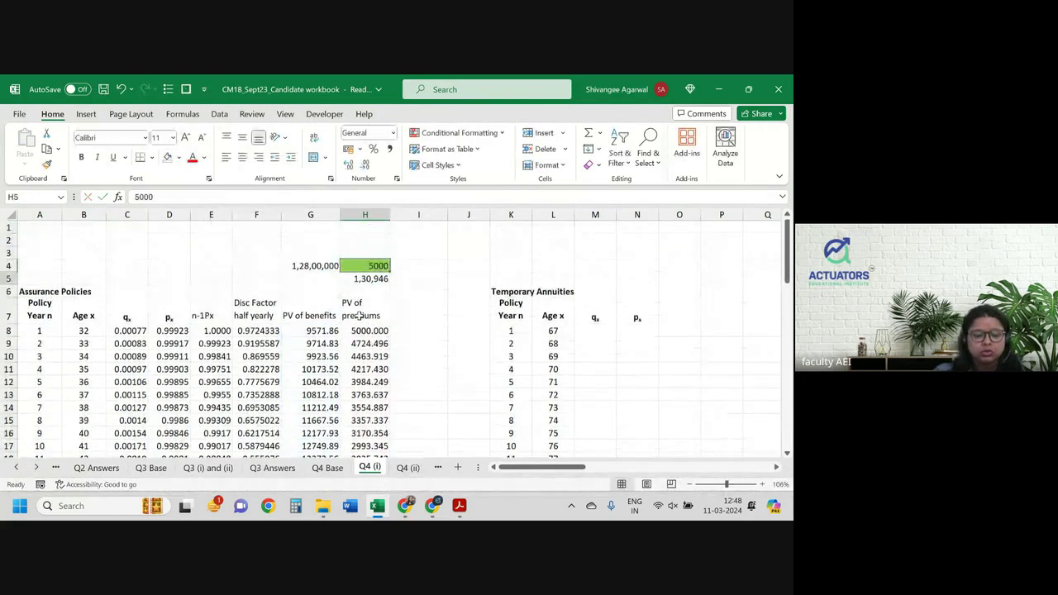
- Goal Seek H5 to 0 by changing the H4 premium, giving 17626.808
{"action": "left_click", "coordinate": [219, 113]}
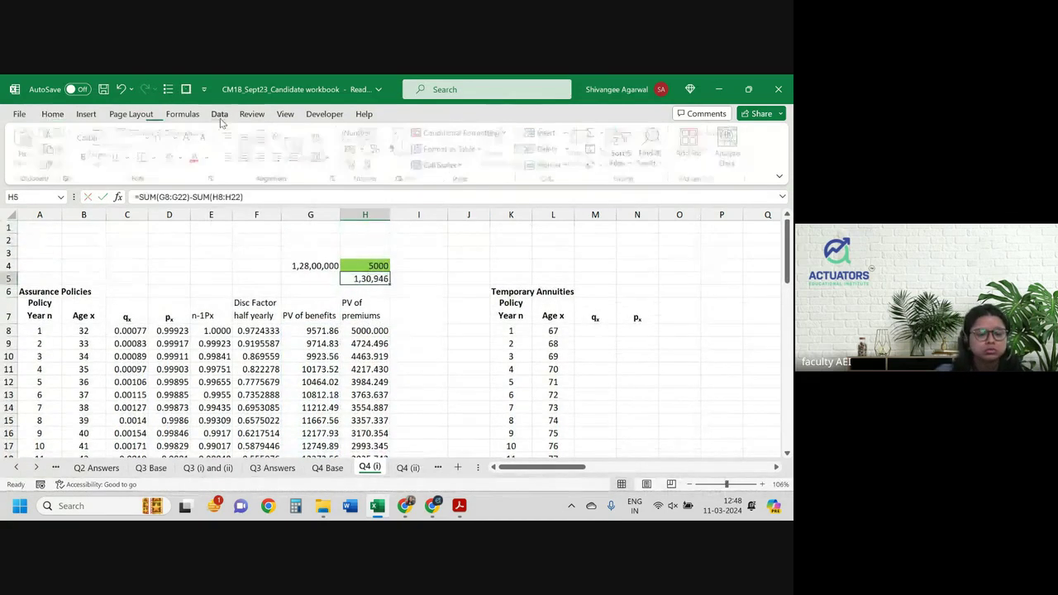
{"action": "left_click", "coordinate": [581, 157]}
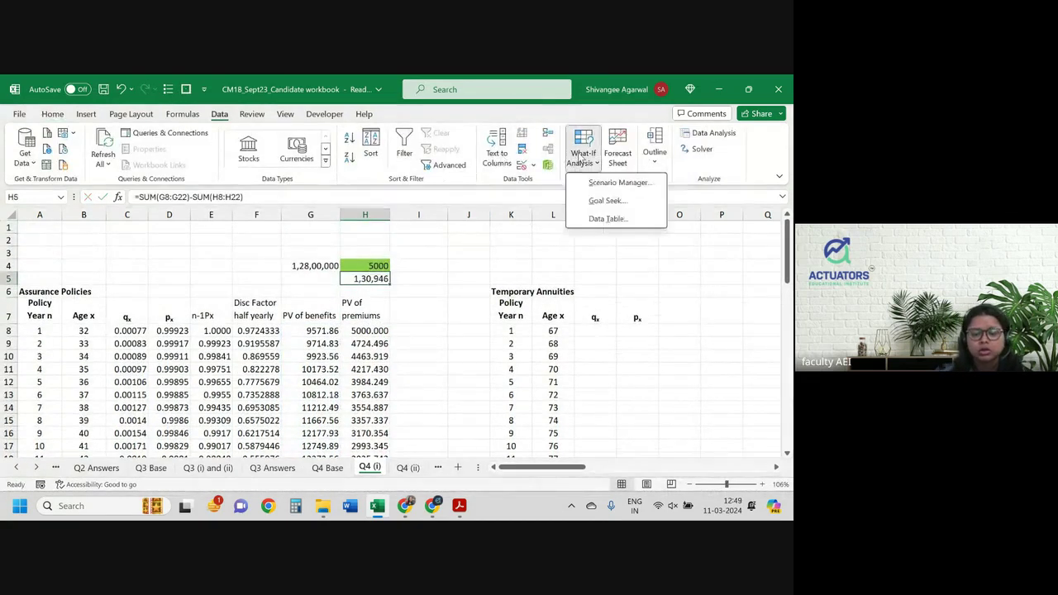
{"action": "left_click", "coordinate": [602, 196]}
{"action": "key", "text": "Tab"}
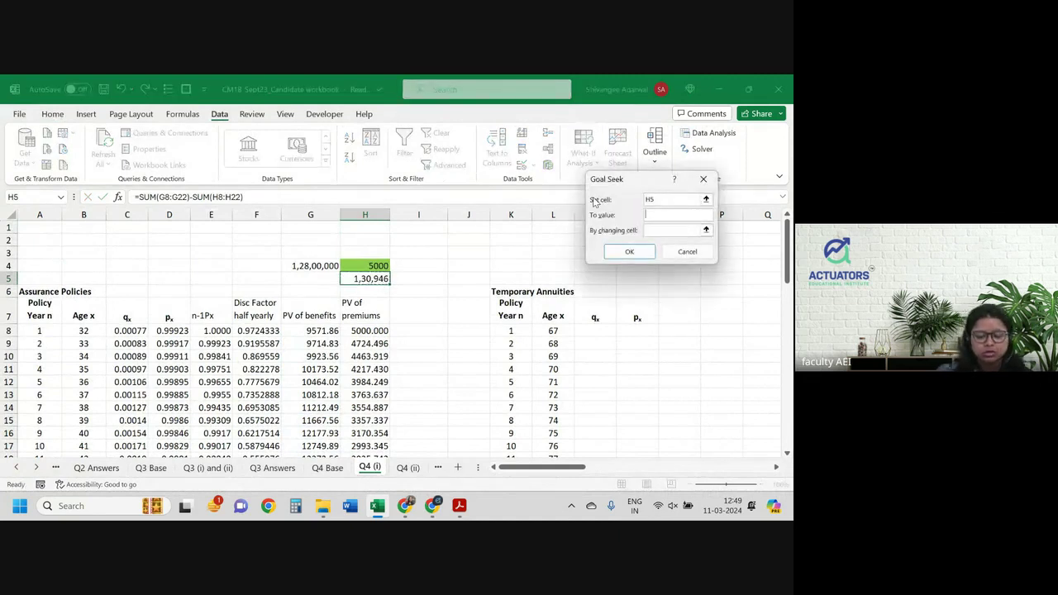
{"action": "type", "text": "0"}
{"action": "key", "text": "Tab"}
{"action": "left_click", "coordinate": [382, 265]}
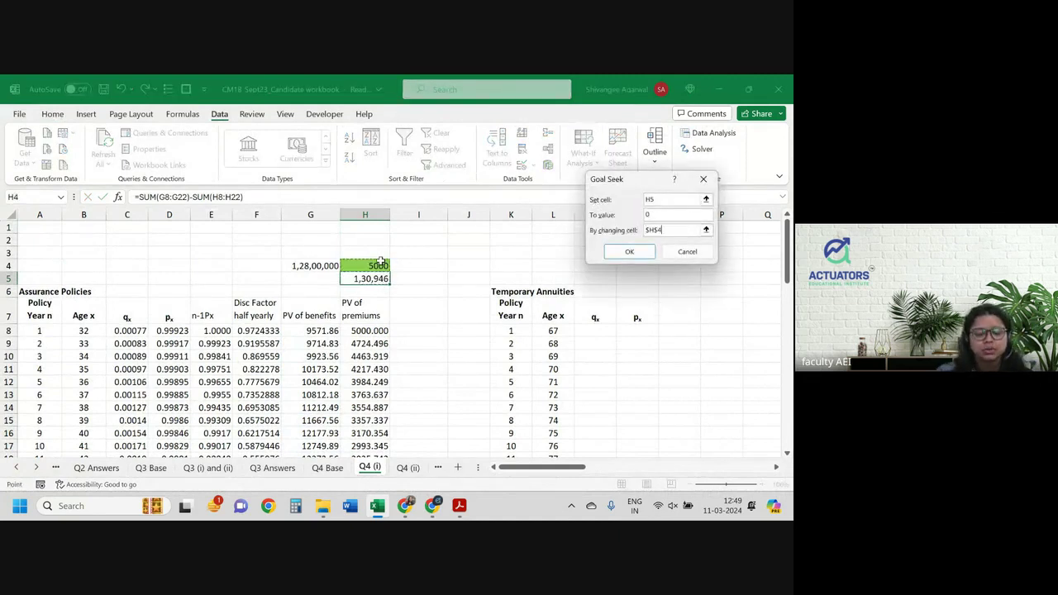
{"action": "key", "text": "Return"}
{"action": "key", "text": "Return"}
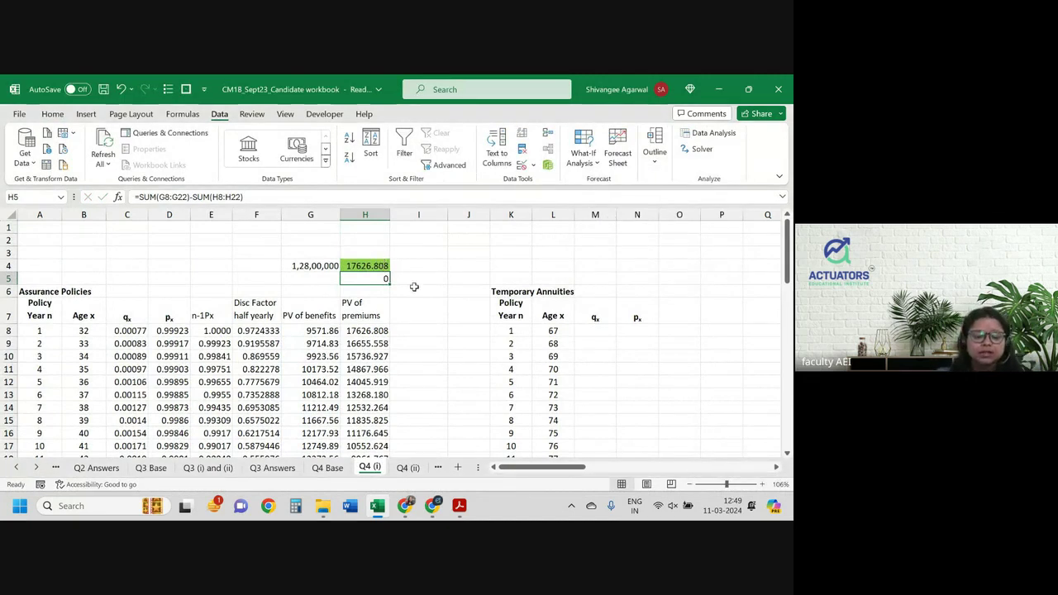
- Apply Accounting format to the solved premium in H4
{"action": "left_click", "coordinate": [373, 266]}
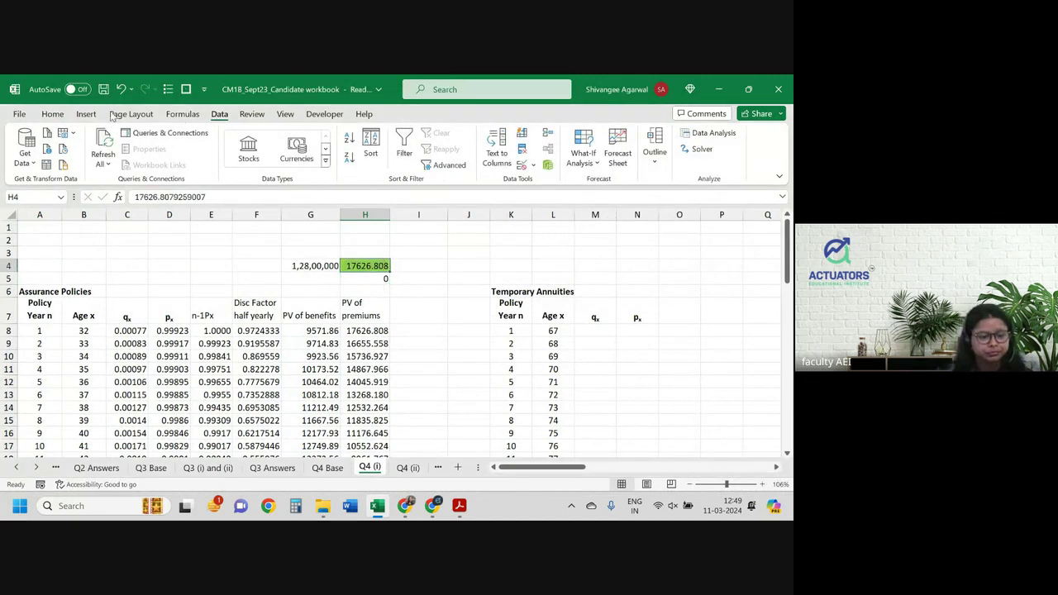
{"action": "left_click", "coordinate": [52, 115]}
{"action": "left_click", "coordinate": [360, 148]}
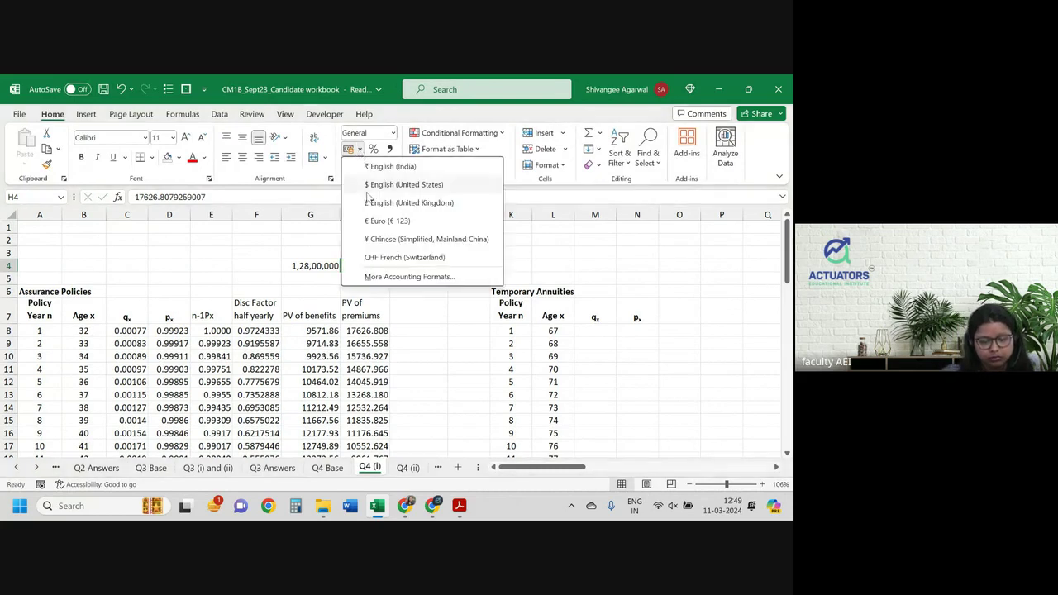
{"action": "left_click", "coordinate": [370, 202]}
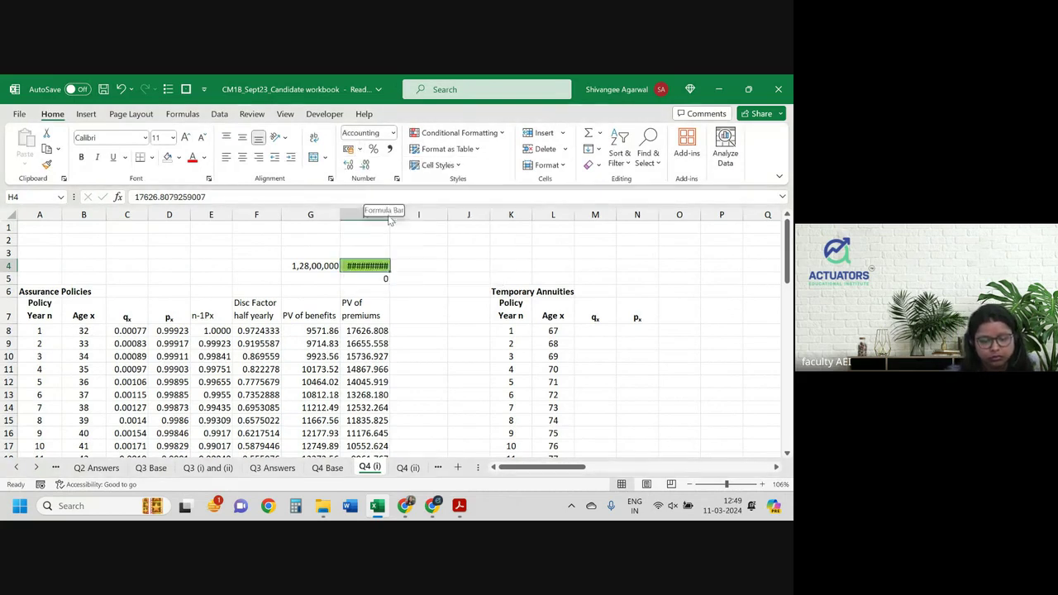
- Autofit column H to show $17,626.81, re-toggle bold on row 7, then return to the PDF
{"action": "double_click", "coordinate": [389, 218]}
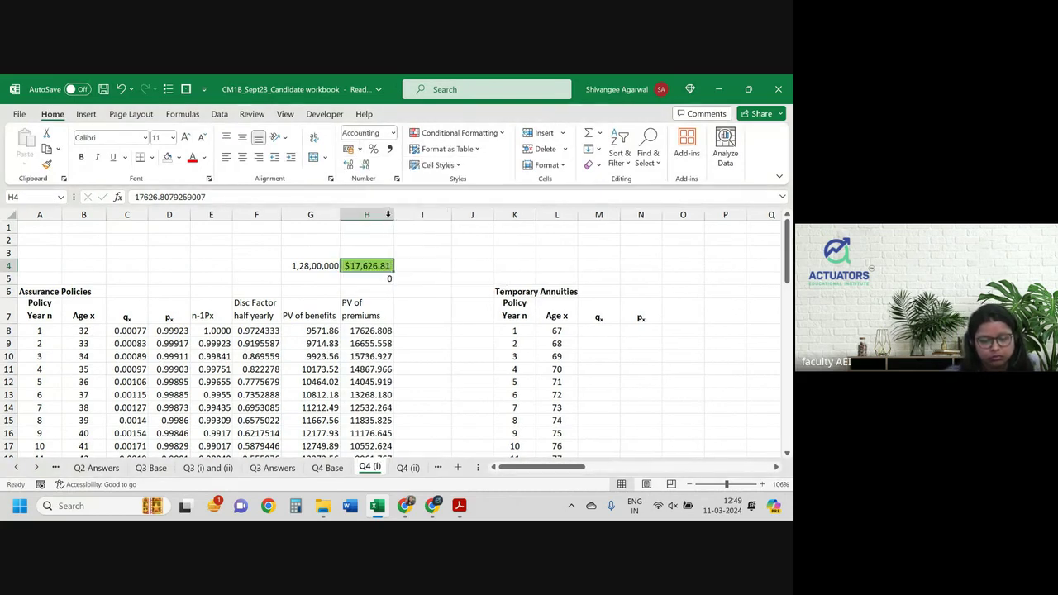
{"action": "left_click", "coordinate": [413, 328]}
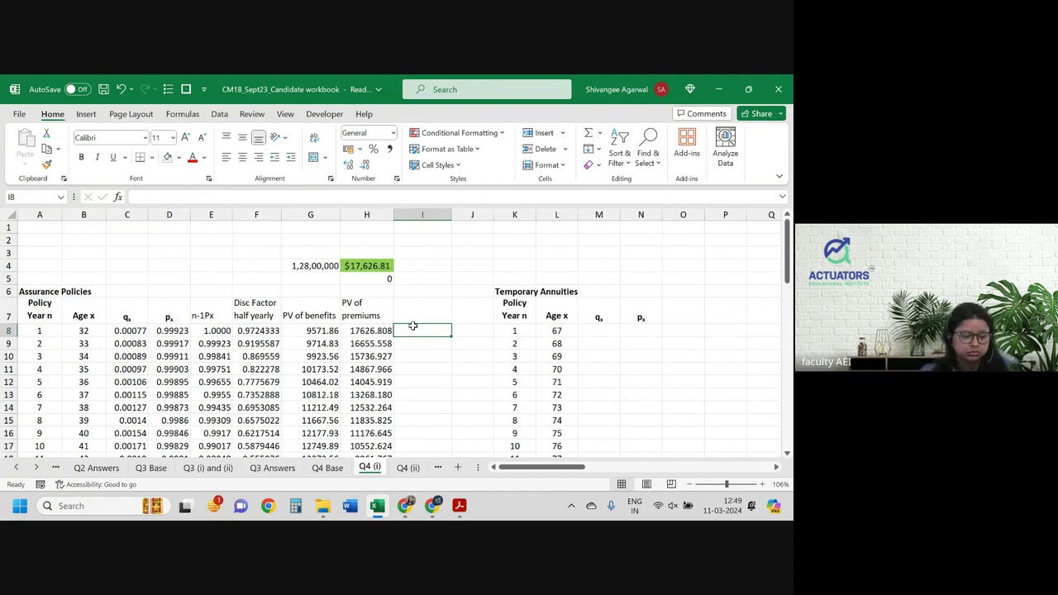
{"action": "left_click", "coordinate": [4, 309]}
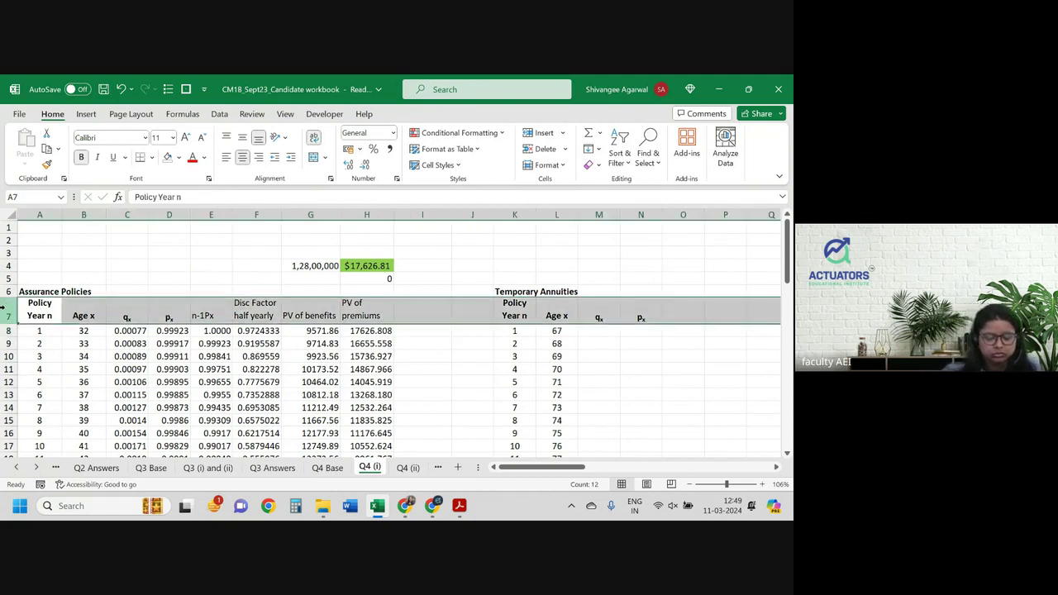
{"action": "key", "text": "ctrl+b"}
{"action": "key", "text": "ctrl+b"}
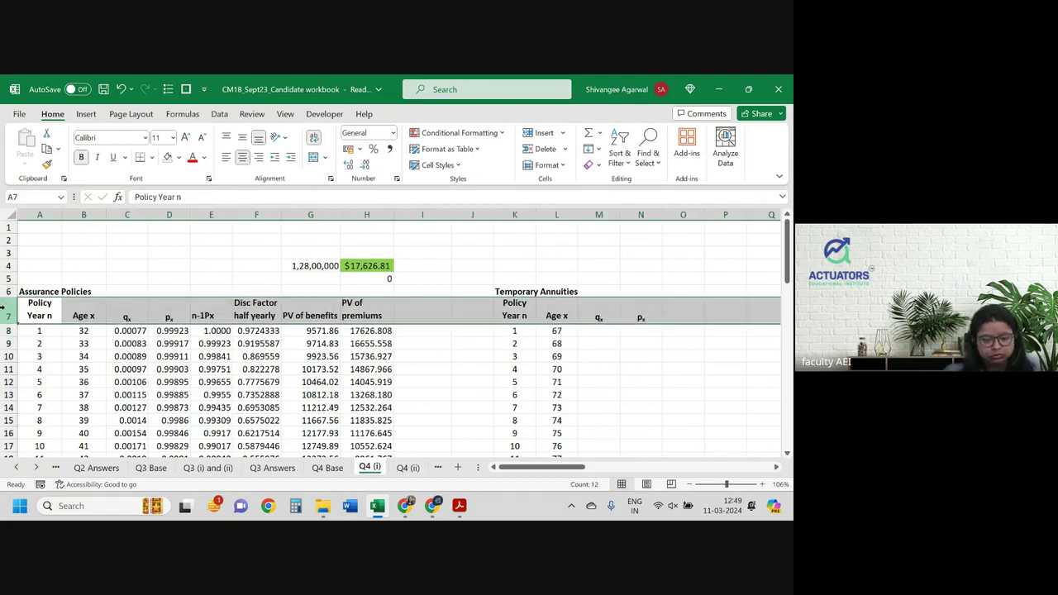
{"action": "key", "text": "Right"}
{"action": "key", "text": "Right"}
{"action": "key", "text": "Right"}
{"action": "key", "text": "Right"}
{"action": "key", "text": "Right"}
{"action": "key", "text": "Right"}
{"action": "key", "text": "Right"}
{"action": "key", "text": "Right"}
{"action": "key", "text": "Right"}
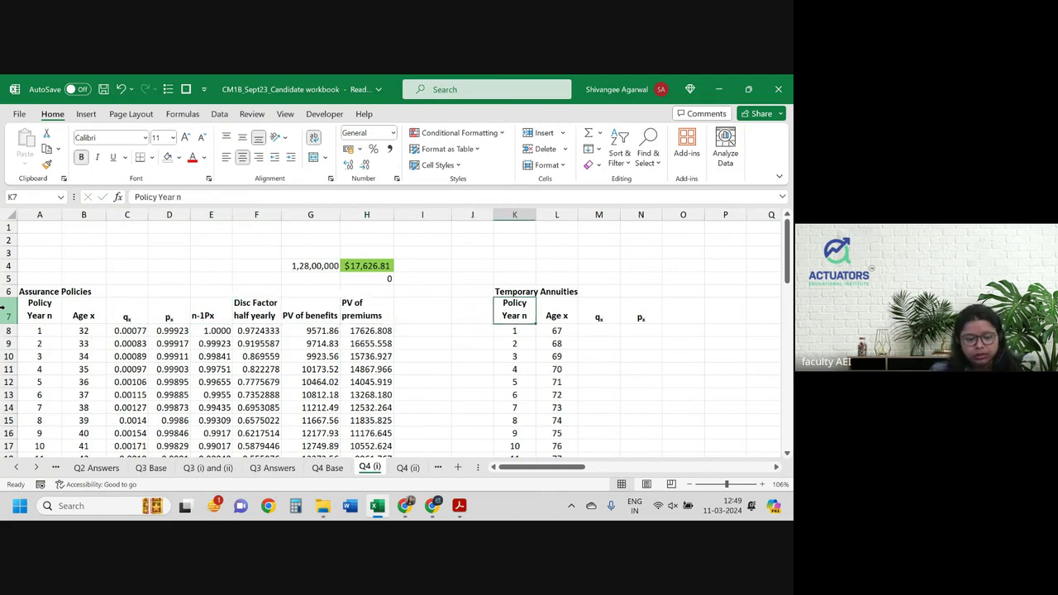
{"action": "key", "text": "alt+Tab"}
- Scroll through question 4's parts (i)–(iv) and the annuity policy details in the PDF
{"action": "key", "text": "Down"}
{"action": "key", "text": "Down"}
{"action": "key", "text": "Down"}
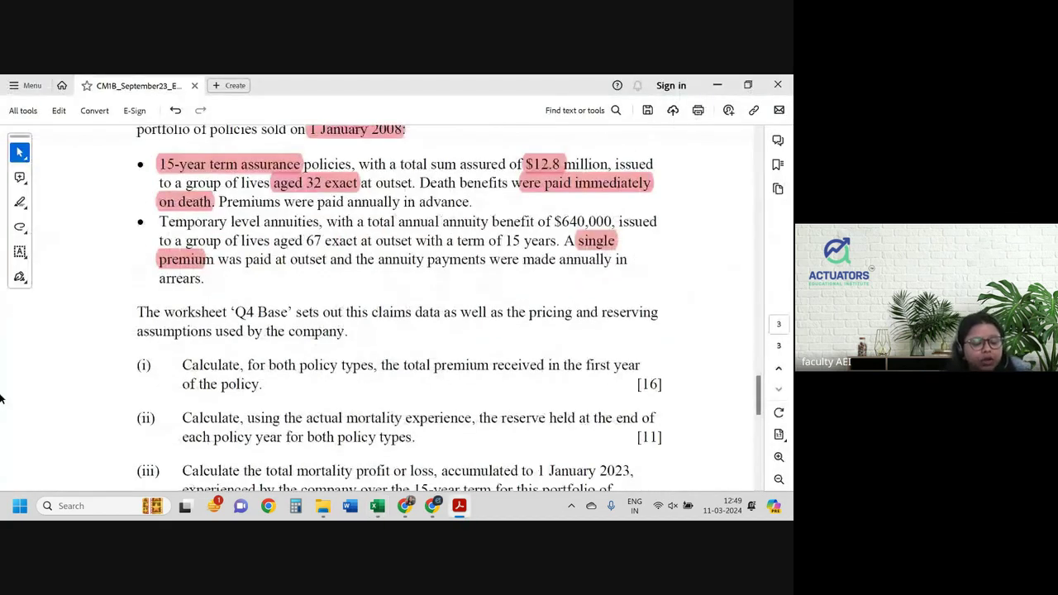
{"action": "key", "text": "Down"}
{"action": "key", "text": "Down"}
{"action": "key", "text": "Down"}
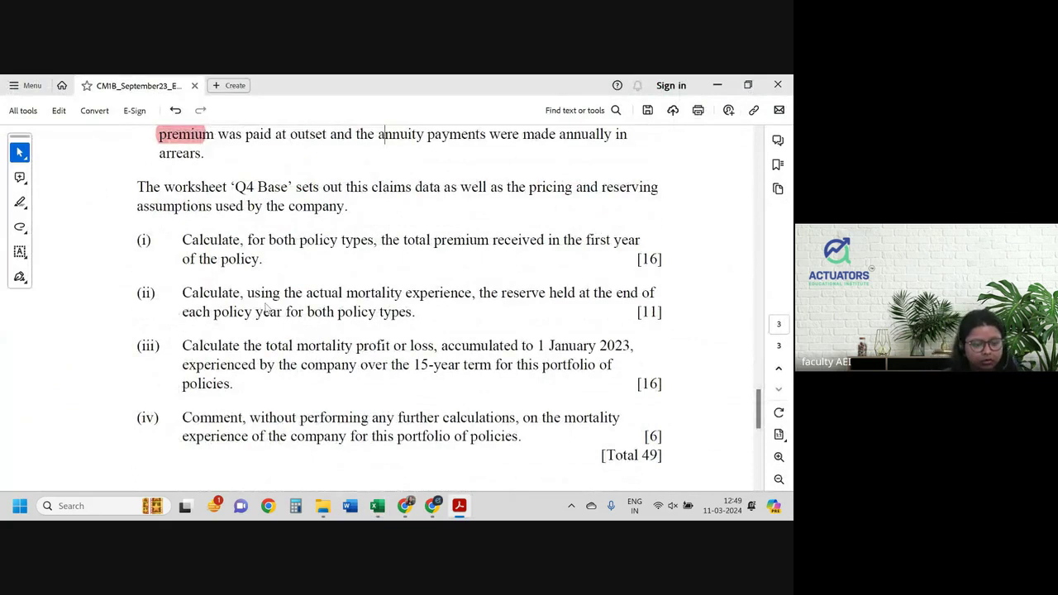
{"action": "scroll", "coordinate": [265, 301], "scroll_direction": "up", "scroll_amount": 5}
{"action": "scroll", "coordinate": [265, 302], "scroll_direction": "up", "scroll_amount": 1}
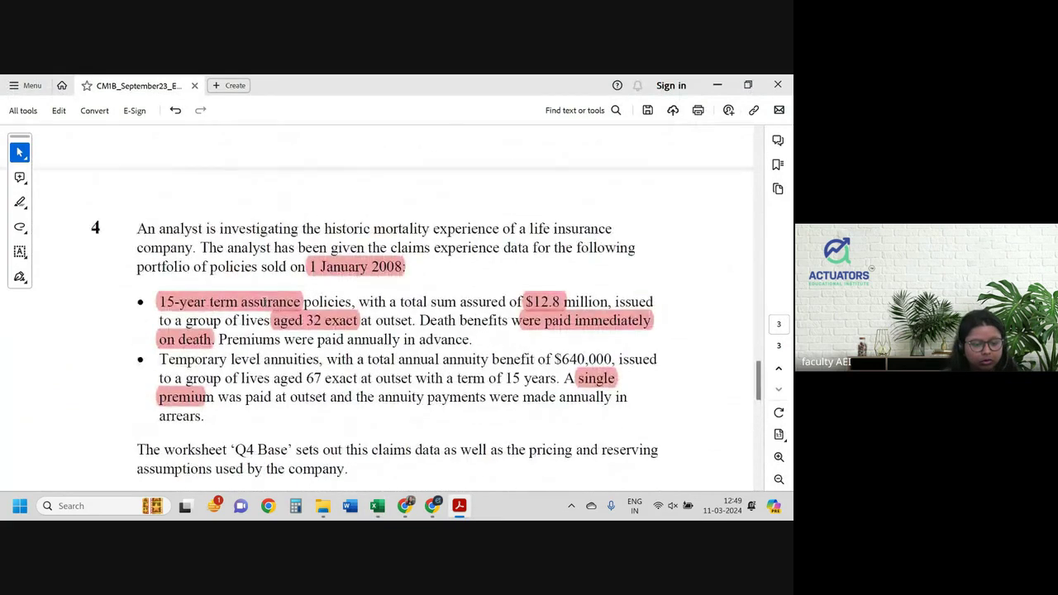
{"action": "scroll", "coordinate": [264, 302], "scroll_direction": "down", "scroll_amount": 1}
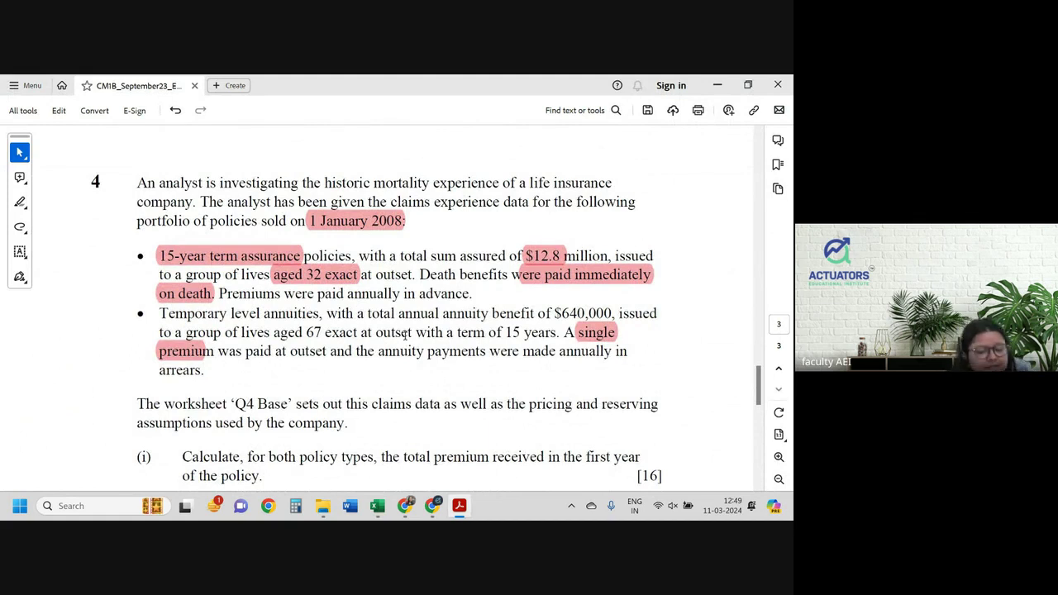
- Link M8 to the Q4 Base Table B qx for age 67 (0.00871)
{"action": "key", "text": "alt+Tab"}
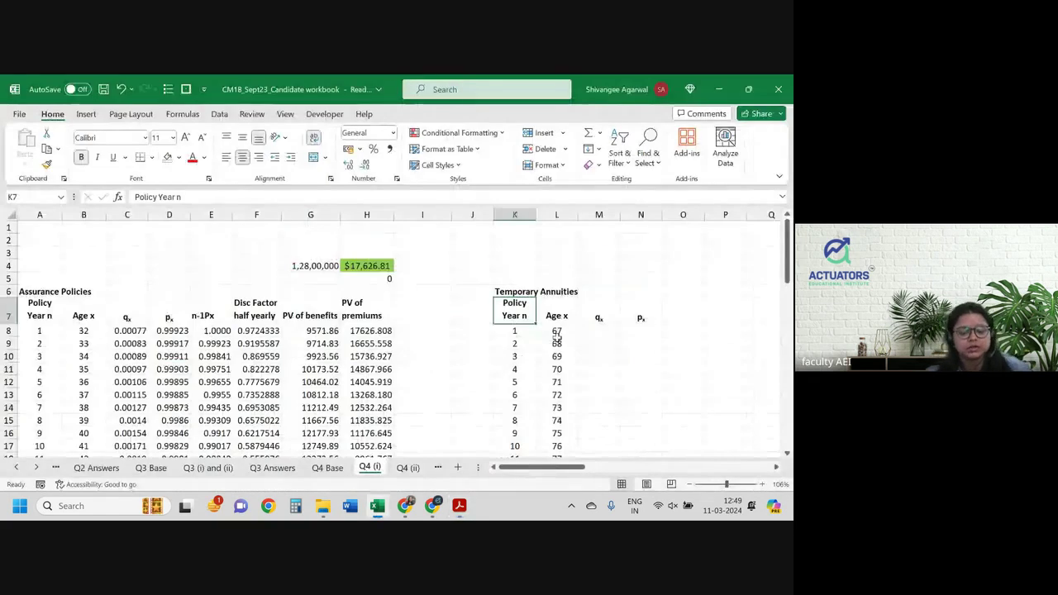
{"action": "type", "text": "="}
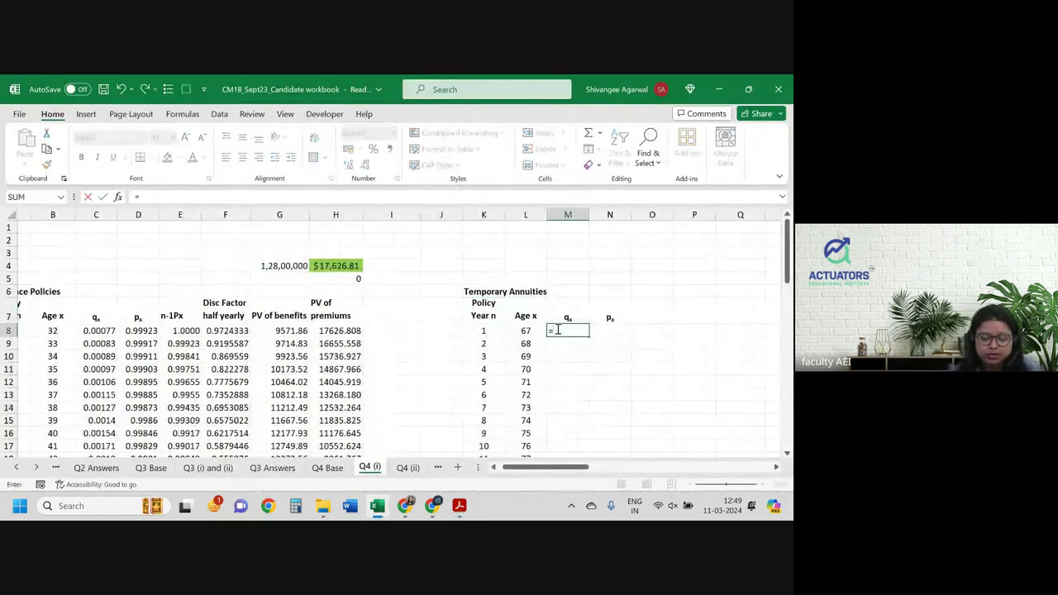
{"action": "key", "text": "ctrl+Page_Up"}
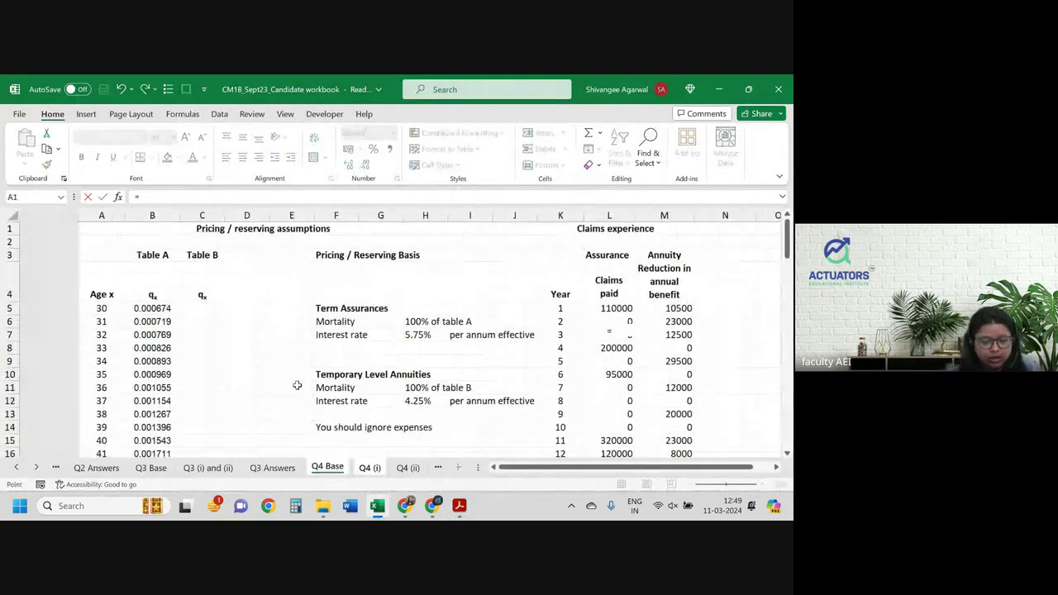
{"action": "scroll", "coordinate": [296, 383], "scroll_direction": "down", "scroll_amount": 4}
{"action": "scroll", "coordinate": [297, 385], "scroll_direction": "down", "scroll_amount": 3}
{"action": "scroll", "coordinate": [297, 386], "scroll_direction": "down", "scroll_amount": 1}
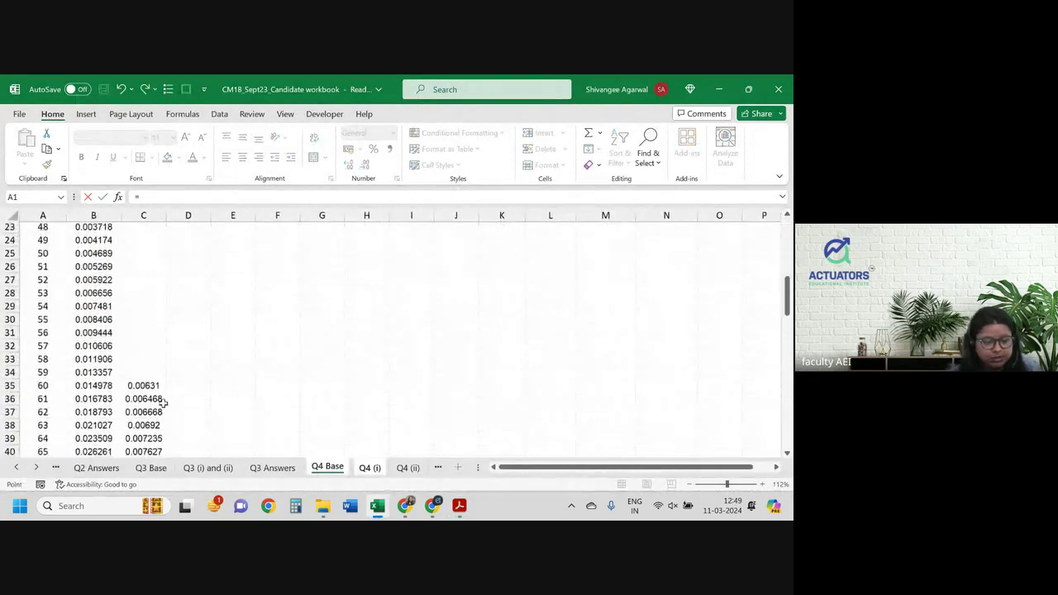
{"action": "scroll", "coordinate": [124, 397], "scroll_direction": "down", "scroll_amount": 2}
{"action": "scroll", "coordinate": [93, 397], "scroll_direction": "down", "scroll_amount": 1}
{"action": "left_click", "coordinate": [128, 386]}
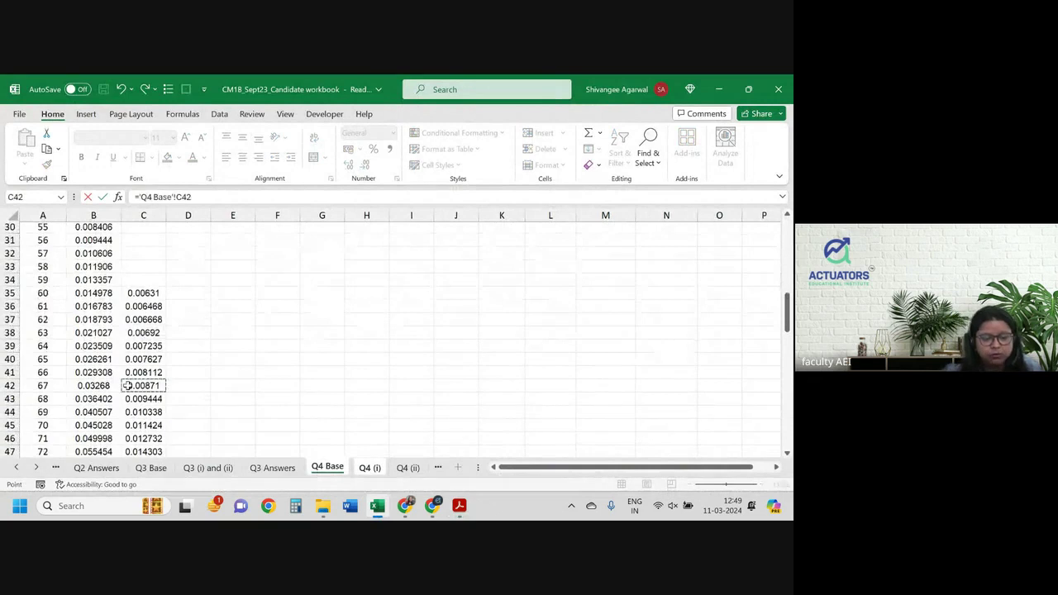
{"action": "key", "text": "Return"}
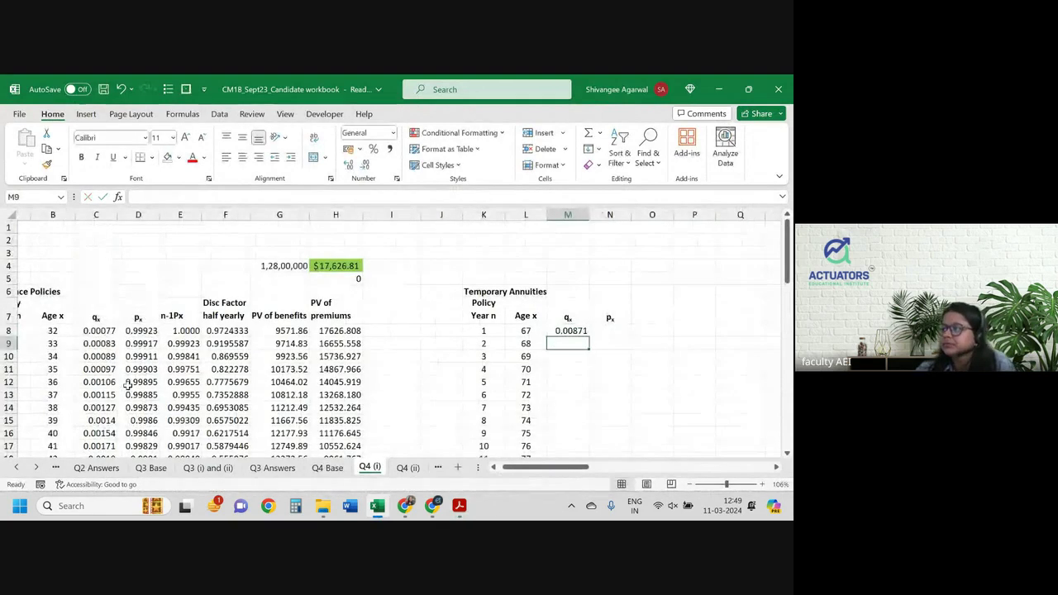
- Enter px as =1-M8 in N8 and fill qx and px down all policy years
{"action": "left_click", "coordinate": [606, 329]}
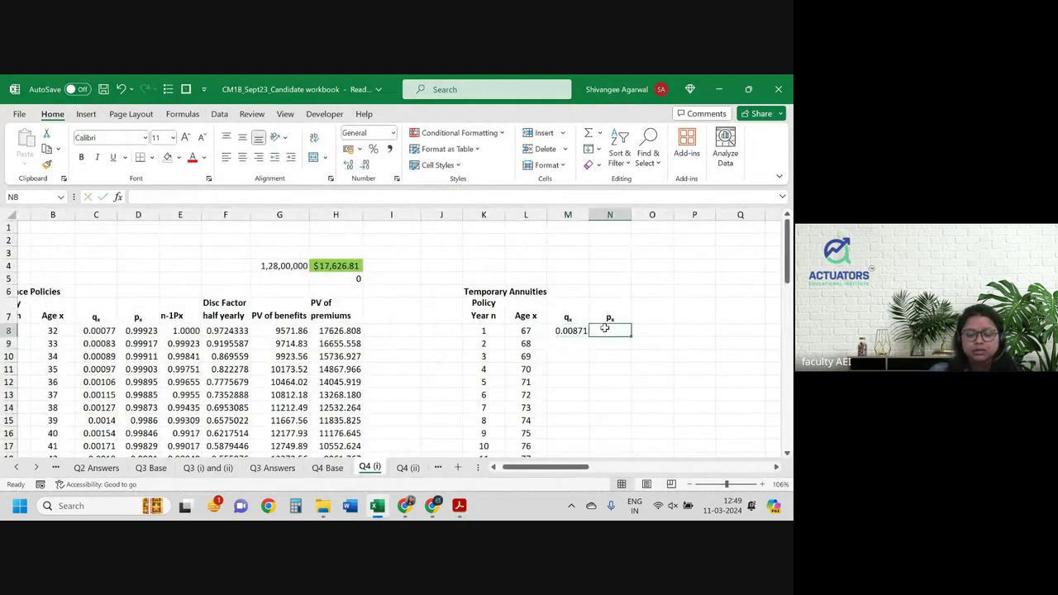
{"action": "type", "text": "="}
{"action": "type", "text": "1-M8"}
{"action": "key", "text": "Return"}
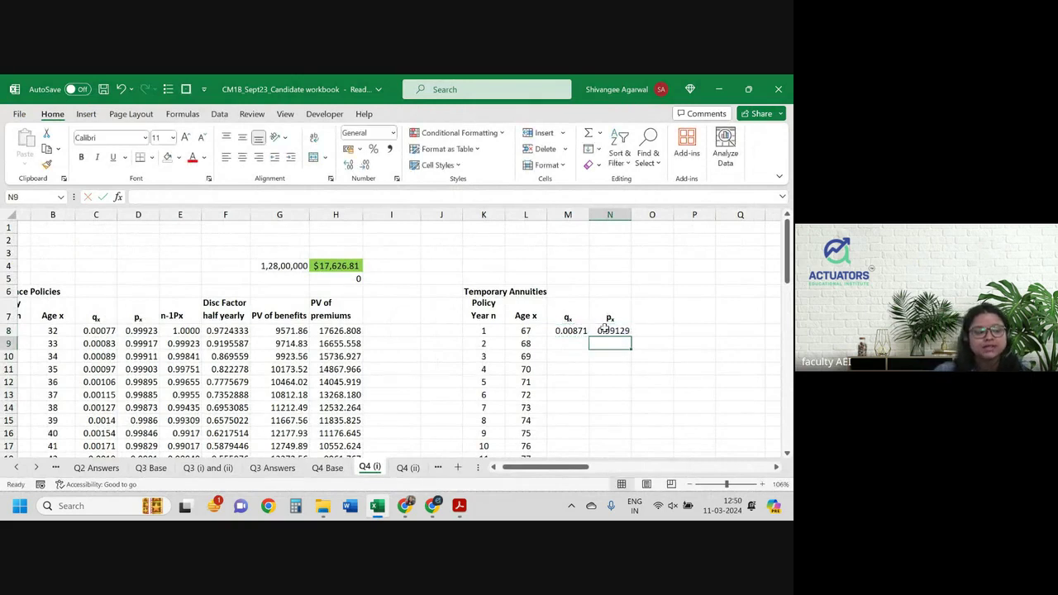
{"action": "left_click_drag", "start_coordinate": [582, 330], "coordinate": [612, 332]}
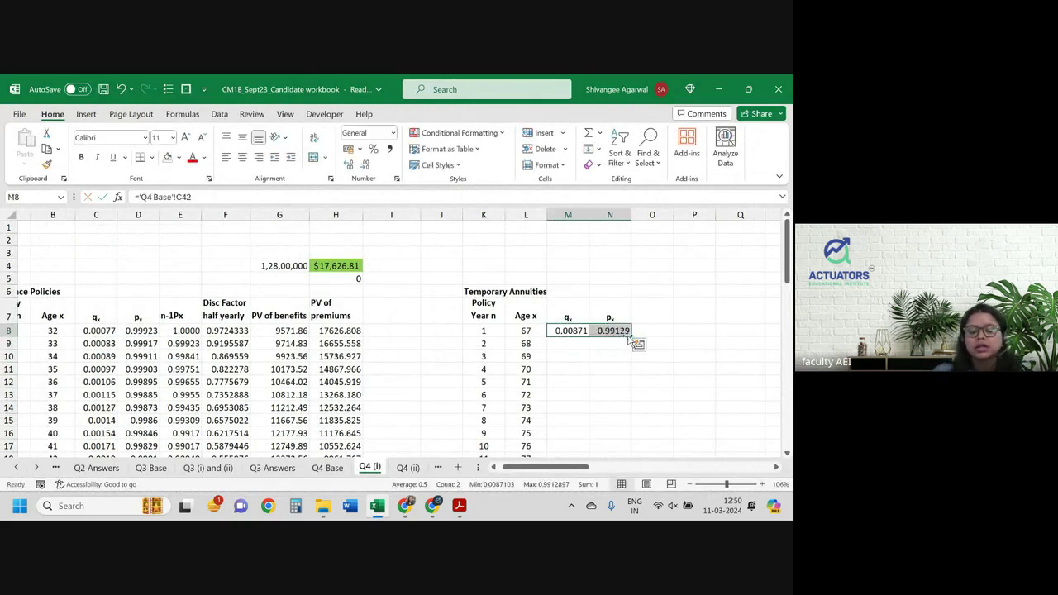
{"action": "double_click", "coordinate": [631, 336]}
{"action": "scroll", "coordinate": [631, 339], "scroll_direction": "right", "scroll_amount": 2}
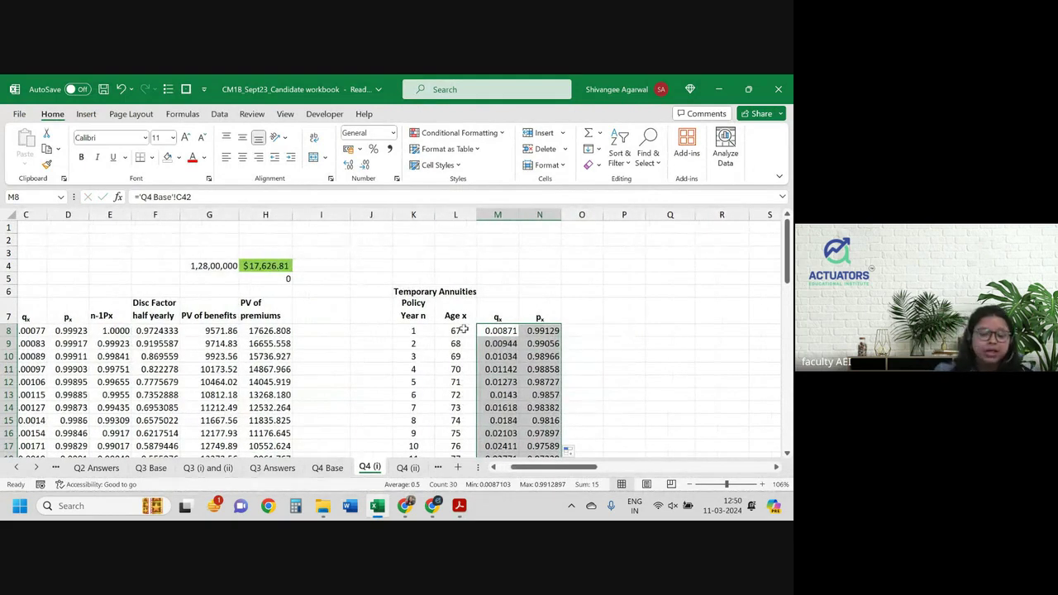
- Copy the n-1Px column into column O of the annuity table
{"action": "left_click", "coordinate": [115, 309]}
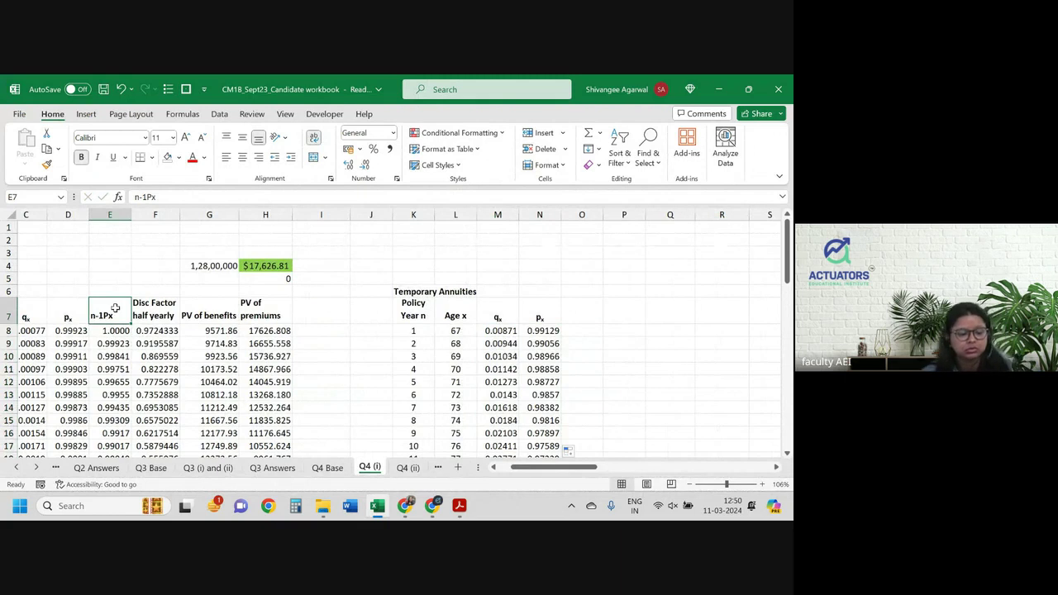
{"action": "key", "text": "ctrl+c"}
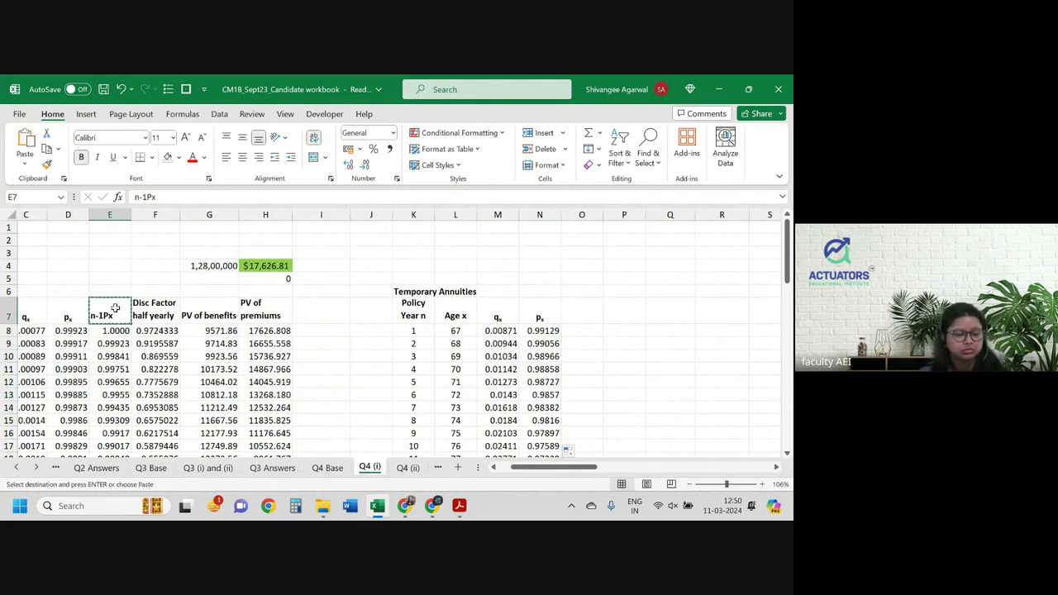
{"action": "key", "text": "ctrl+shift+Down"}
{"action": "key", "text": "ctrl+c"}
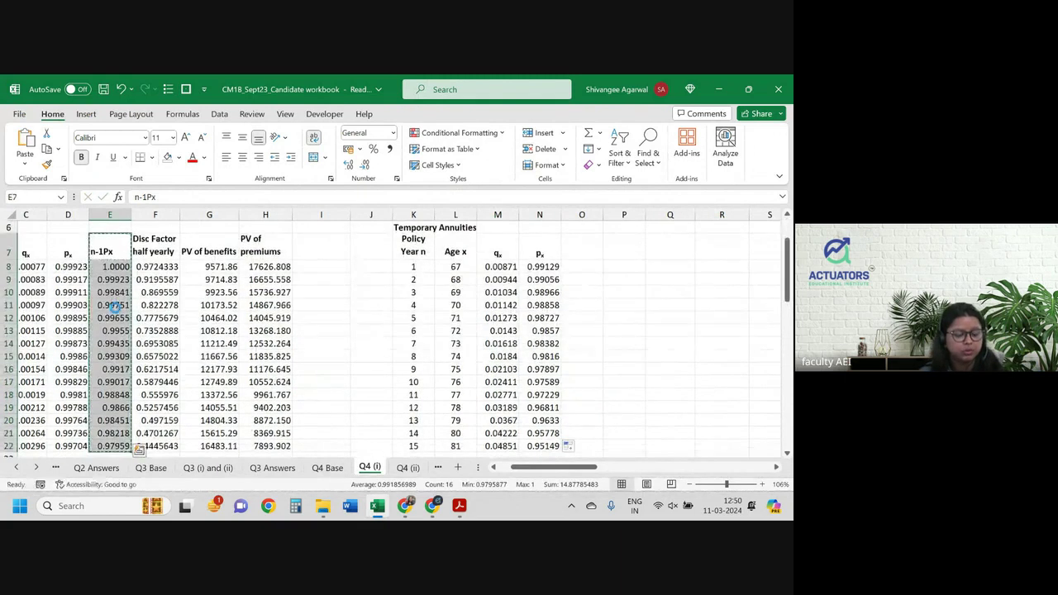
{"action": "key", "text": "Right"}
{"action": "key", "text": "Right"}
{"action": "key", "text": "Right"}
{"action": "key", "text": "Right"}
{"action": "key", "text": "Right"}
{"action": "key", "text": "Right"}
{"action": "key", "text": "Right"}
{"action": "key", "text": "Right"}
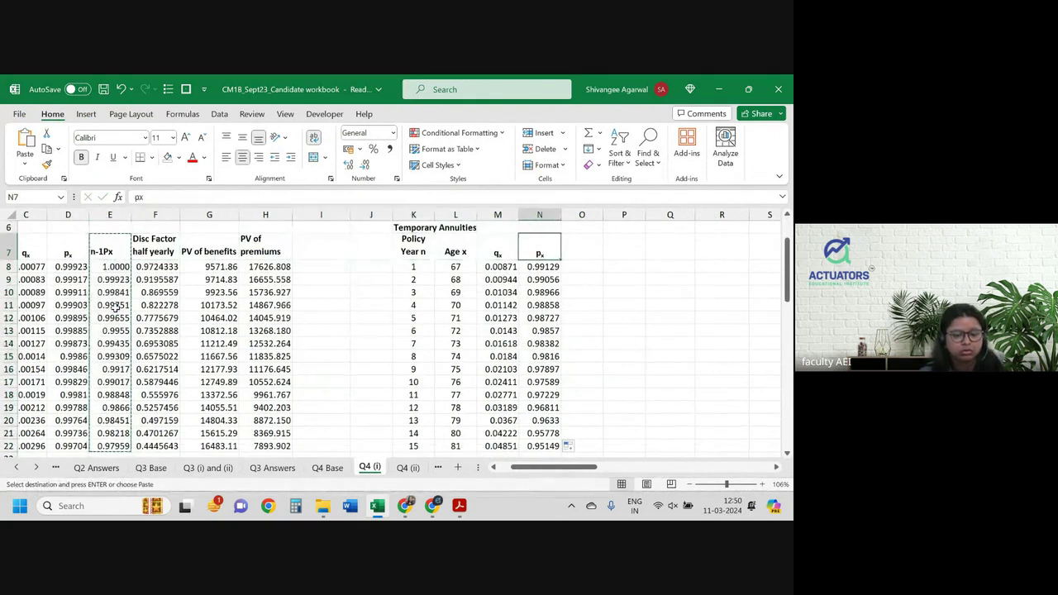
{"action": "key", "text": "Right"}
{"action": "key", "text": "ctrl+v"}
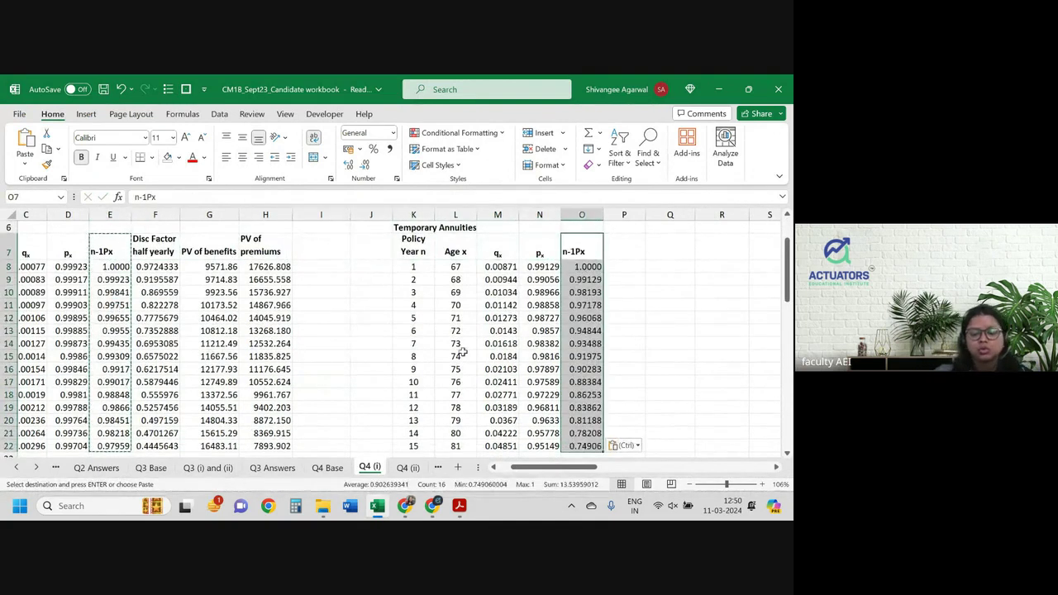
{"action": "scroll", "coordinate": [463, 352], "scroll_direction": "right", "scroll_amount": 1}
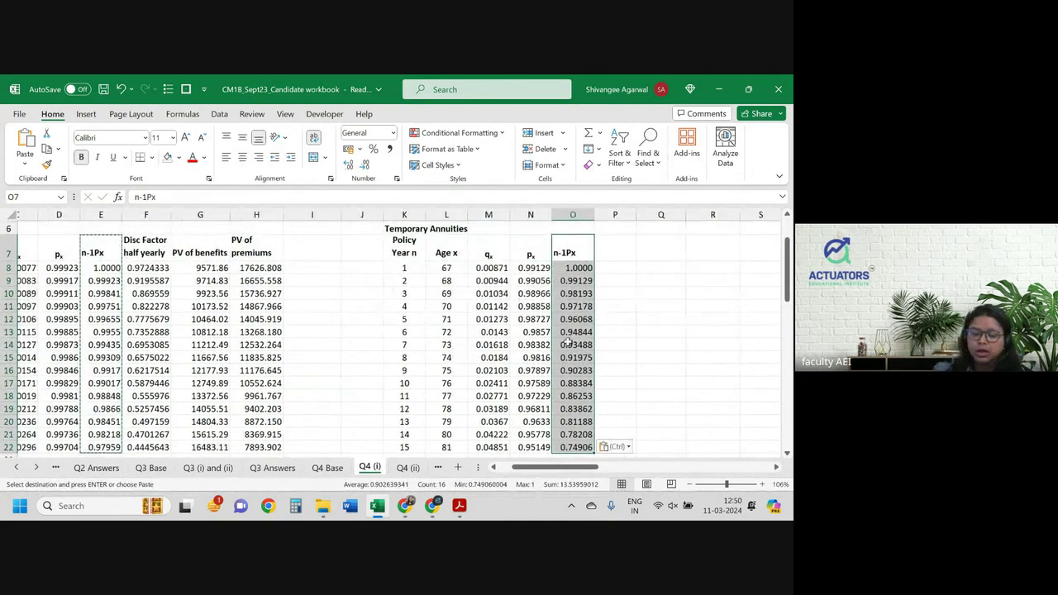
{"action": "scroll", "coordinate": [569, 330], "scroll_direction": "up", "scroll_amount": 1}
{"action": "key", "text": "Escape"}
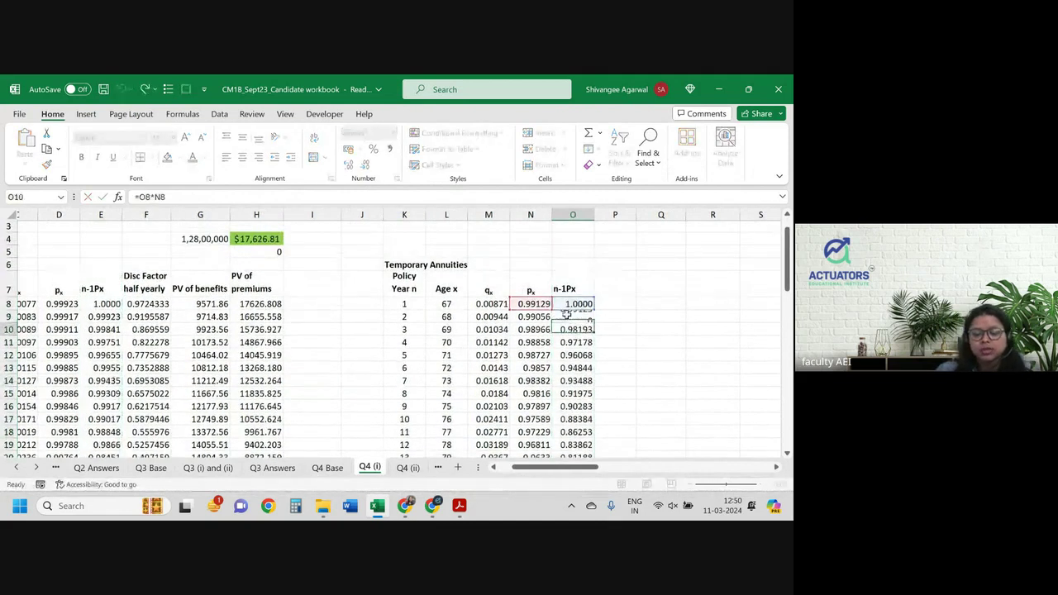
- Paste the Disc Factor half yearly column into column P, widen it, and check the PDF
{"action": "left_click", "coordinate": [624, 276]}
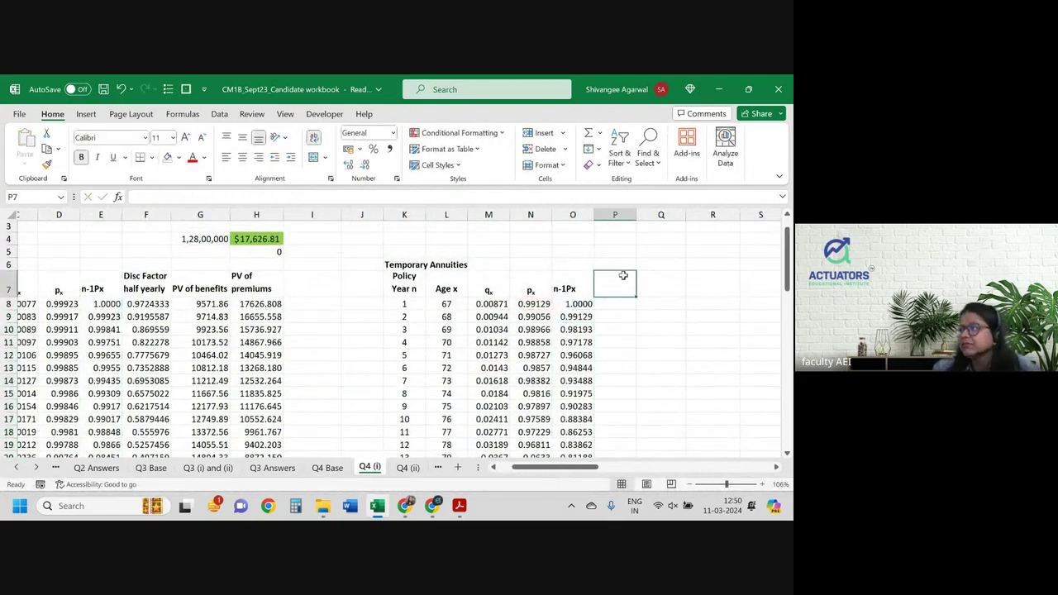
{"action": "left_click", "coordinate": [151, 287]}
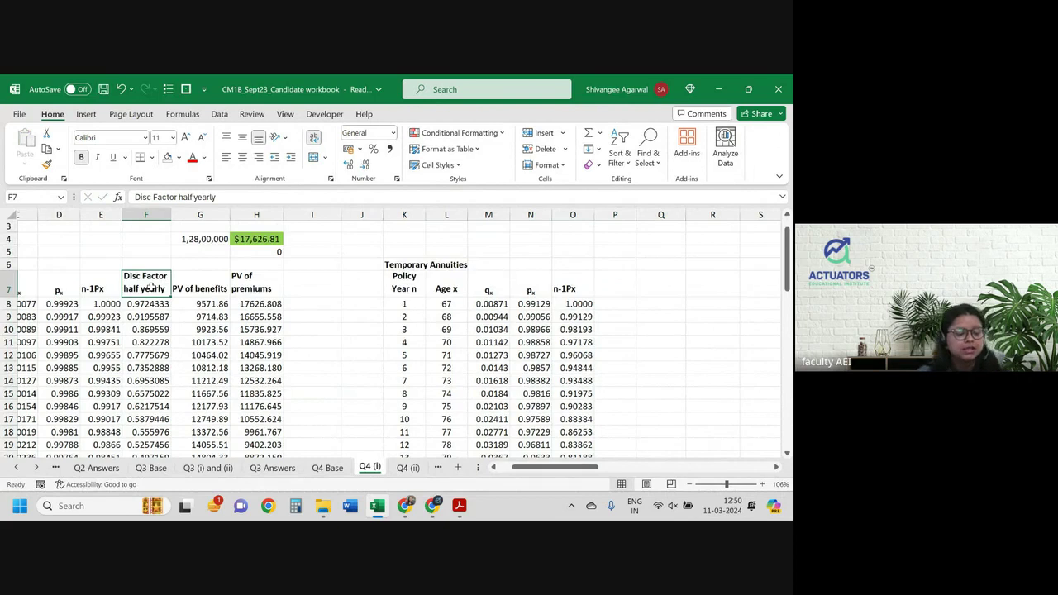
{"action": "key", "text": "ctrl+shift+Down"}
{"action": "key", "text": "ctrl+c"}
{"action": "key", "text": "Right"}
{"action": "key", "text": "Right"}
{"action": "key", "text": "Right"}
{"action": "key", "text": "Right"}
{"action": "key", "text": "Right"}
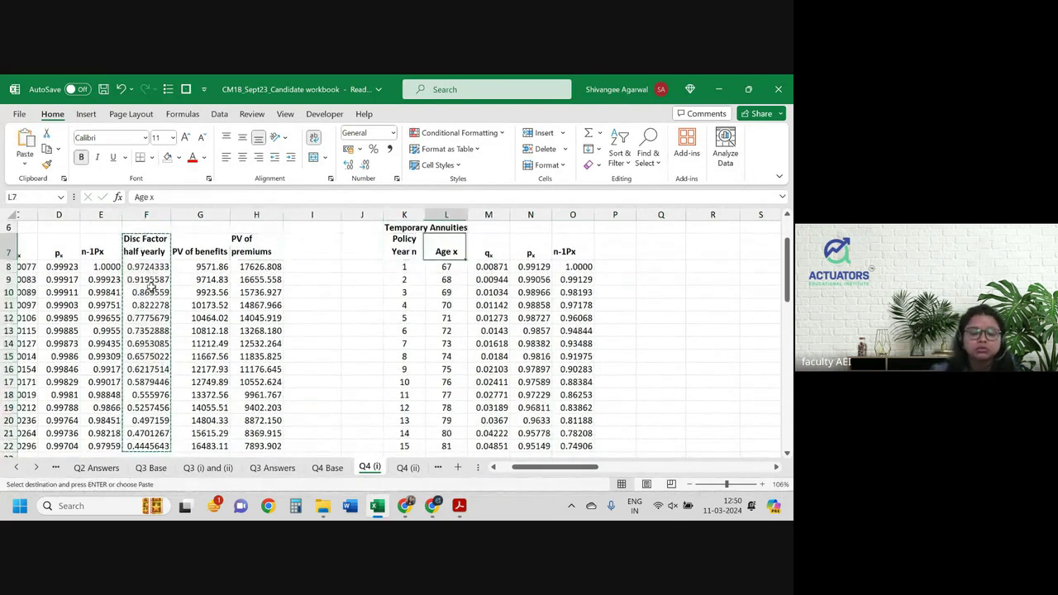
{"action": "key", "text": "Right"}
{"action": "key", "text": "Right"}
{"action": "key", "text": "Right"}
{"action": "key", "text": "Right"}
{"action": "key", "text": "ctrl+v"}
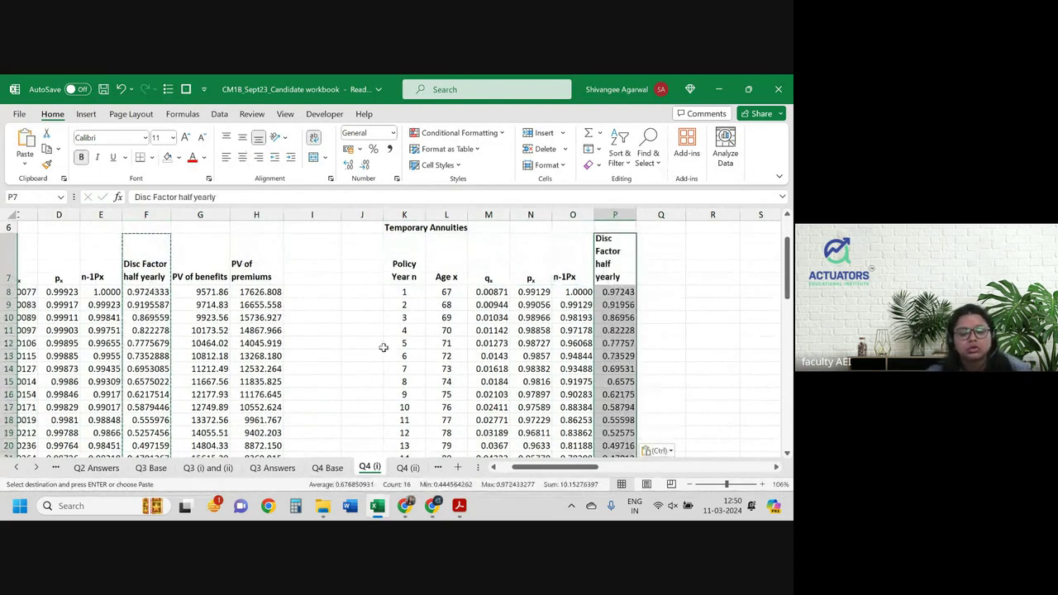
{"action": "left_click_drag", "start_coordinate": [638, 214], "coordinate": [661, 214]}
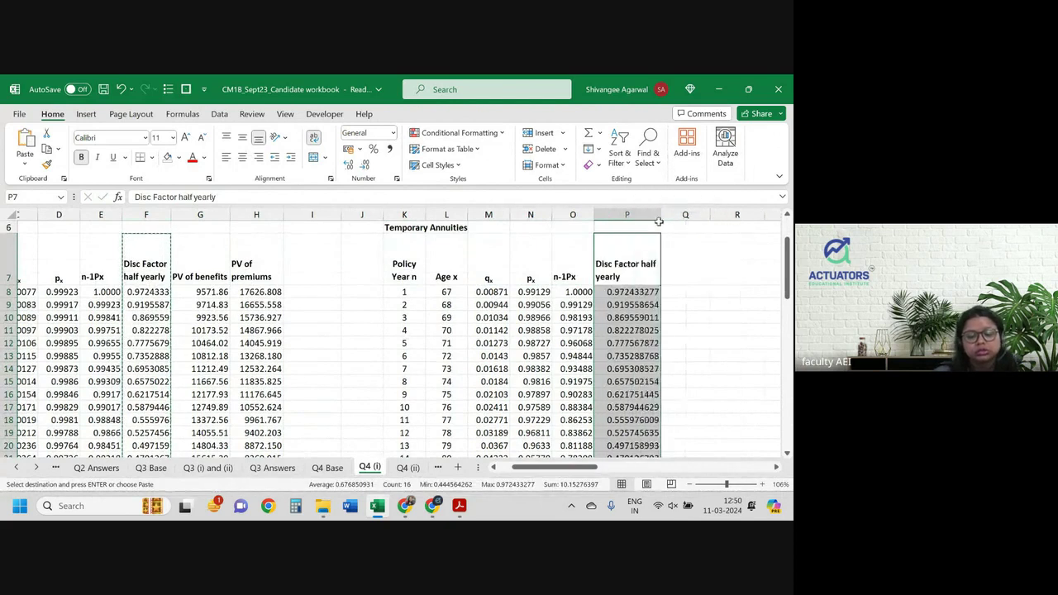
{"action": "scroll", "coordinate": [22, 253], "scroll_direction": "left", "scroll_amount": 1}
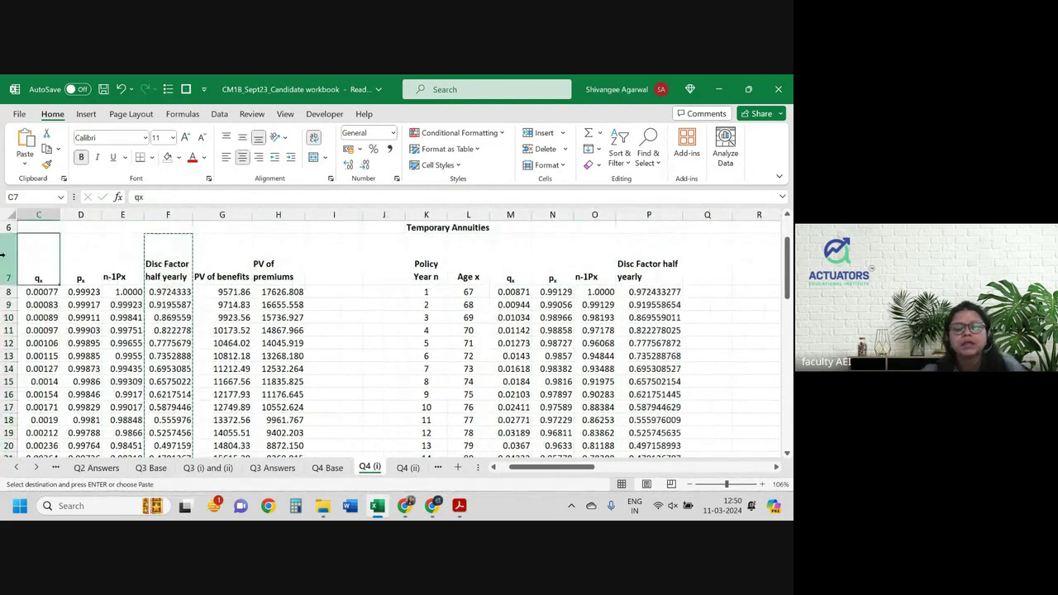
{"action": "key", "text": "alt+Tab"}
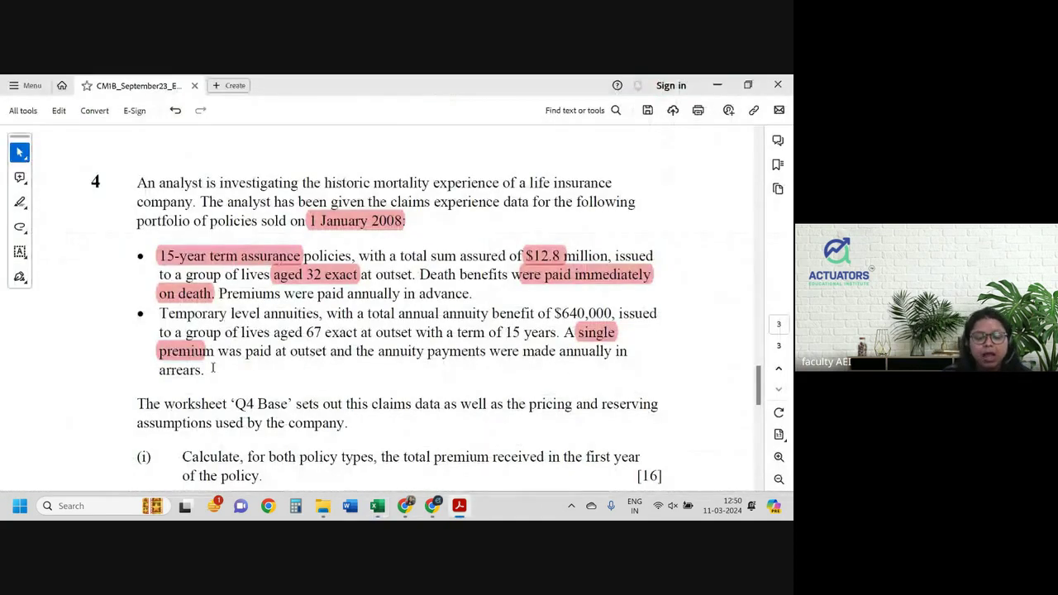
- Rewrite P8's discount factor to use the Q4 Base 4.25% rate in H12
{"action": "key", "text": "alt+Tab"}
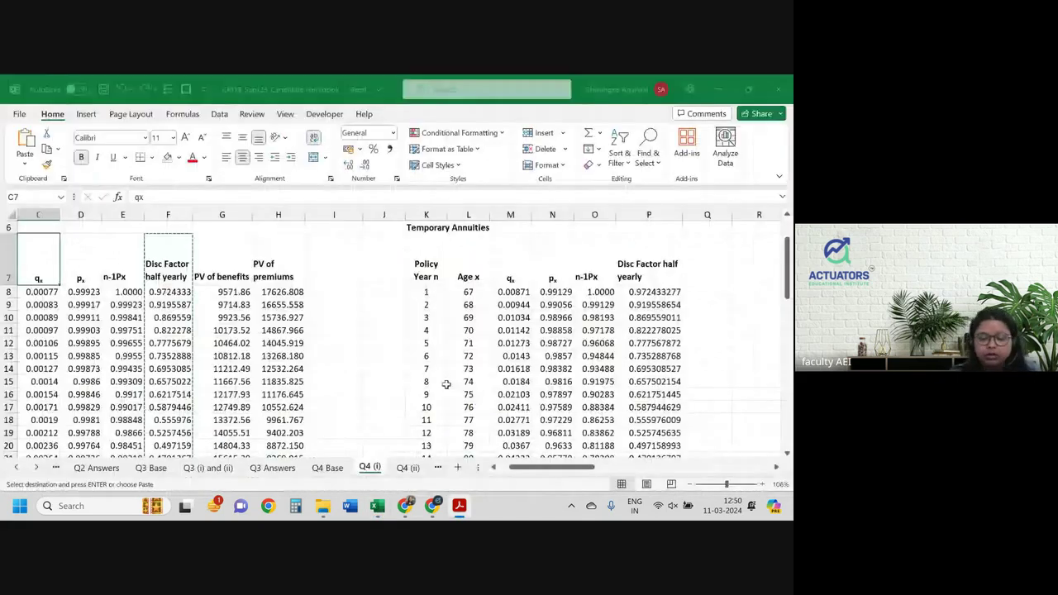
{"action": "double_click", "coordinate": [649, 292]}
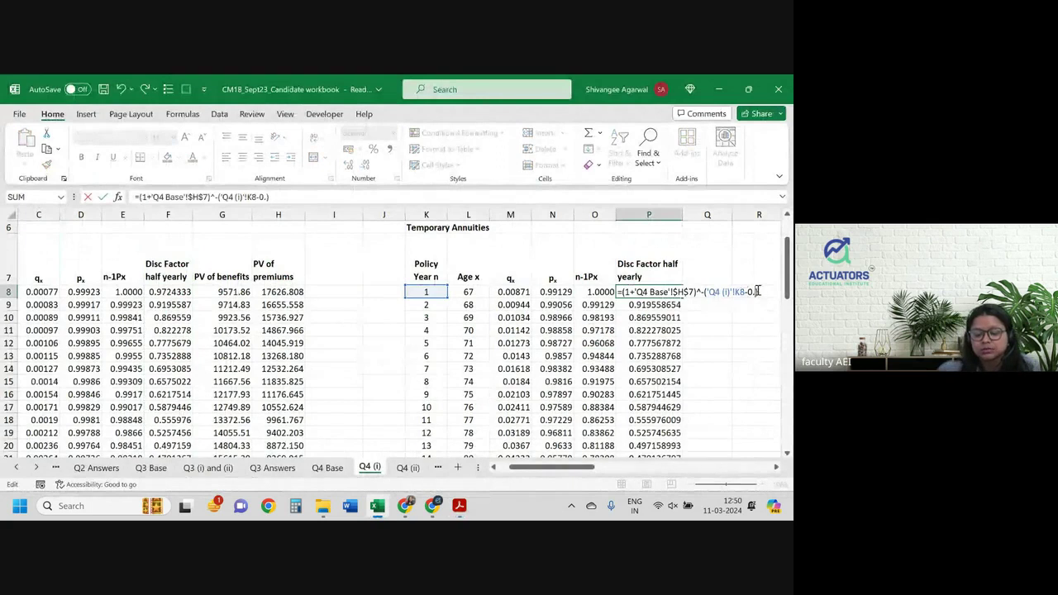
{"action": "key", "text": "BackSpace"}
{"action": "key", "text": "BackSpace"}
{"action": "key", "text": "BackSpace"}
{"action": "key", "text": "BackSpace"}
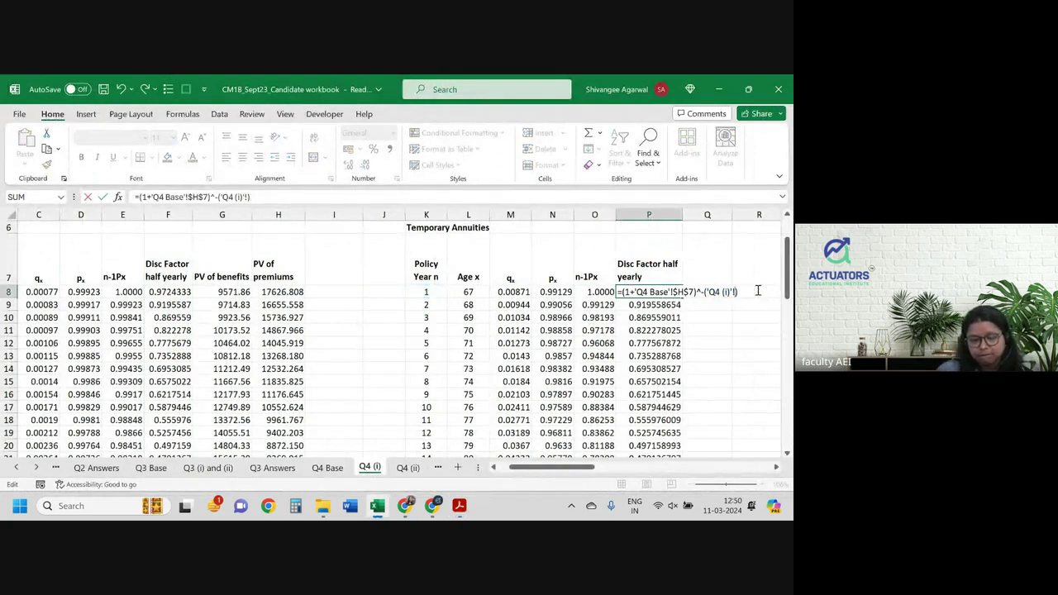
{"action": "type", "text": "K8-0."}
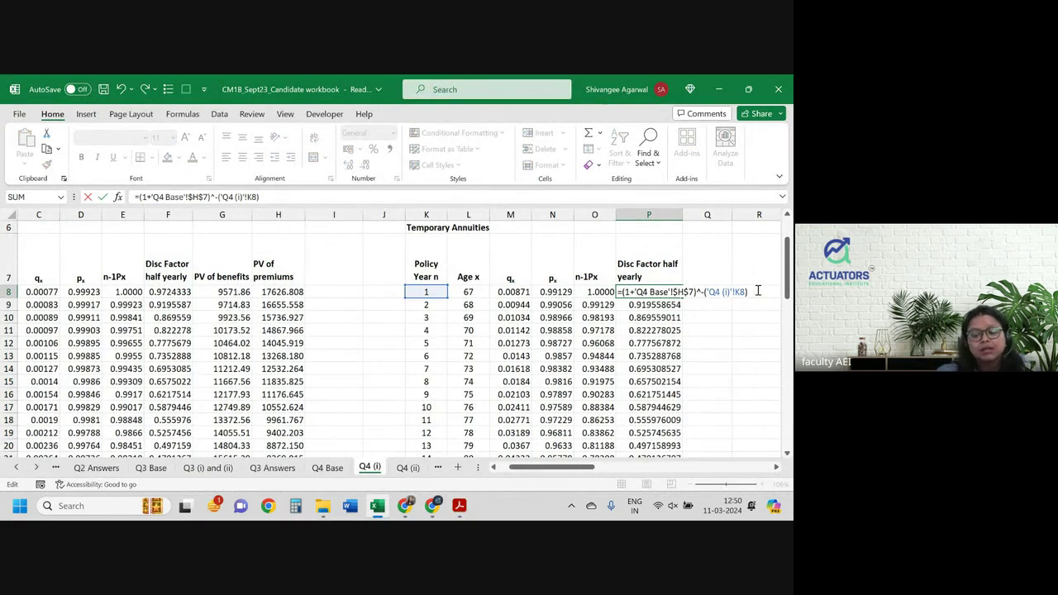
{"action": "left_click_drag", "start_coordinate": [694, 291], "coordinate": [636, 291]}
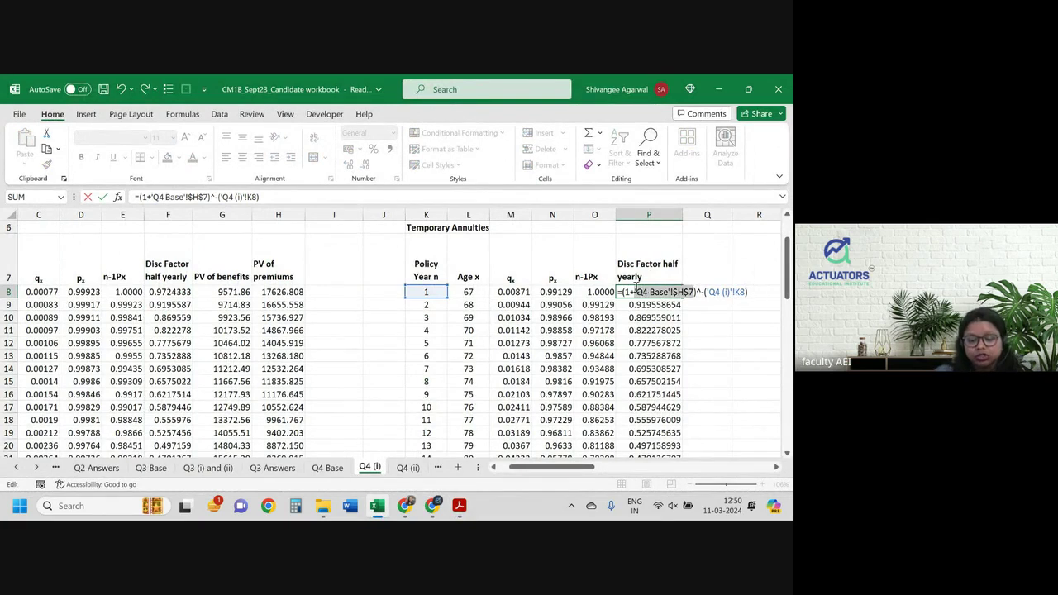
{"action": "key", "text": "BackSpace"}
{"action": "key", "text": "ctrl+Page_Up"}
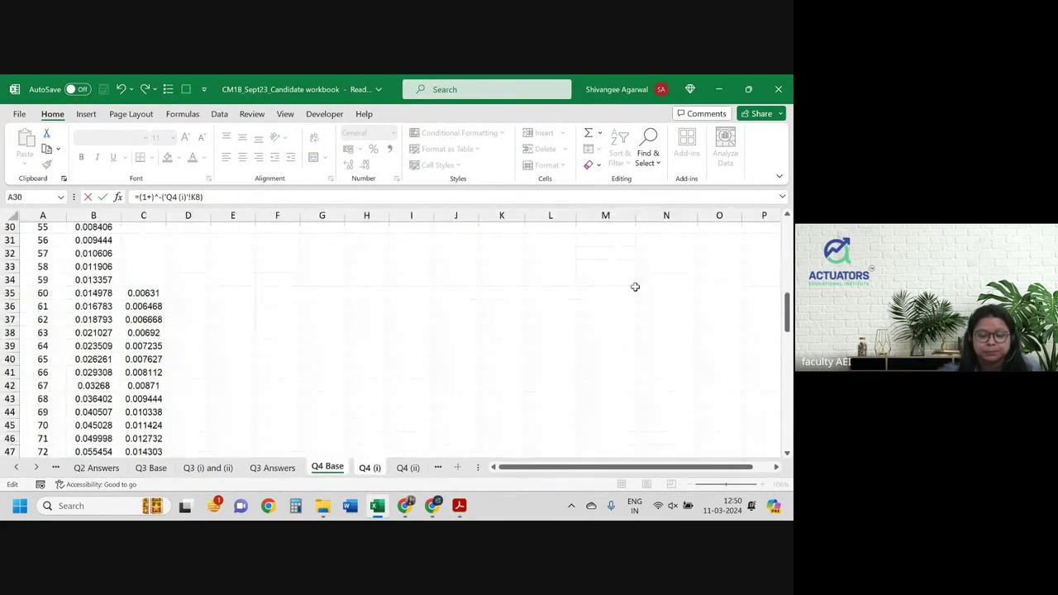
{"action": "scroll", "coordinate": [531, 422], "scroll_direction": "up", "scroll_amount": 9}
{"action": "scroll", "coordinate": [530, 422], "scroll_direction": "up", "scroll_amount": 1}
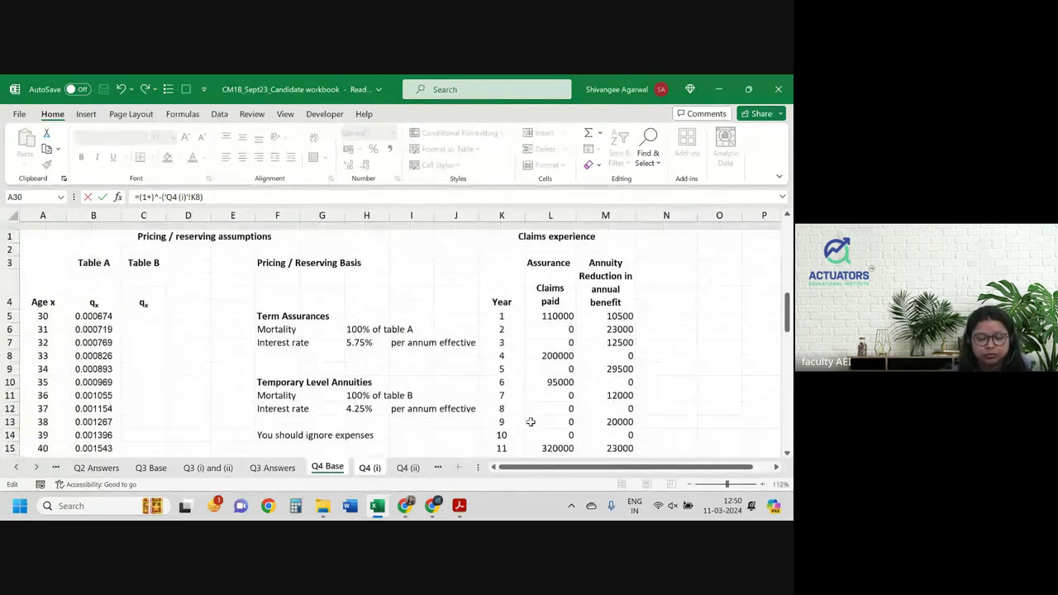
{"action": "left_click", "coordinate": [361, 397]}
{"action": "key", "text": "Return"}
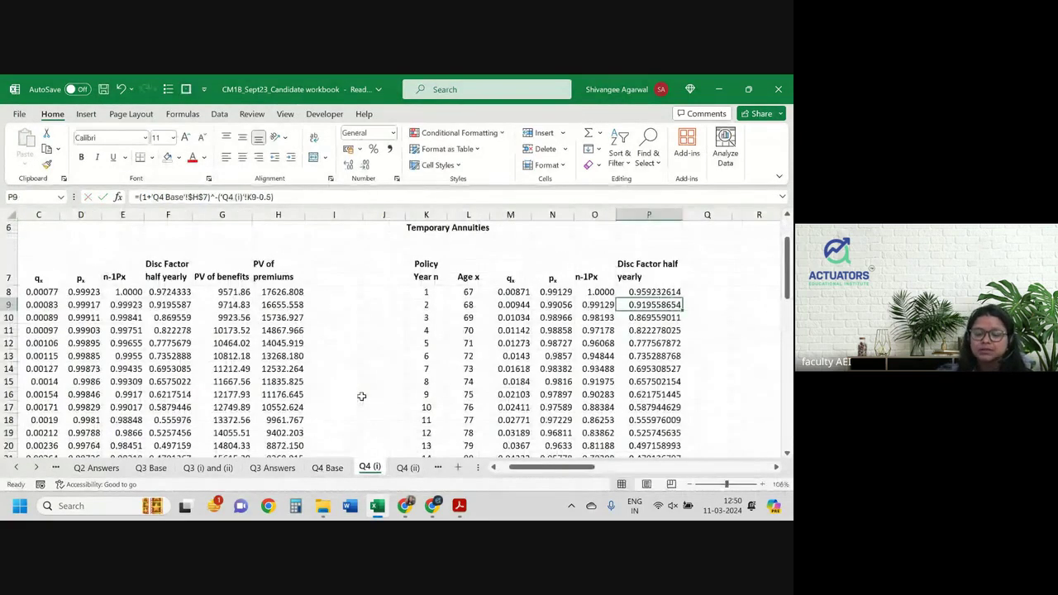
- Lock the rate as $H$12 and fill P8's formula down every policy year, starting 0.95923261
{"action": "left_click", "coordinate": [654, 292]}
{"action": "double_click", "coordinate": [683, 298]}
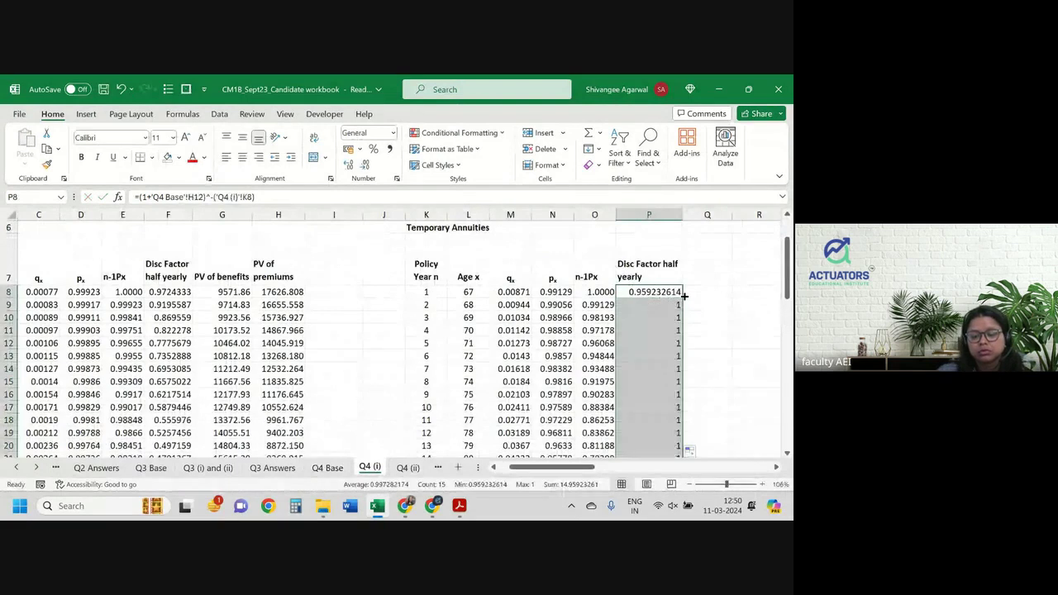
{"action": "double_click", "coordinate": [667, 292]}
{"action": "double_click", "coordinate": [676, 291]}
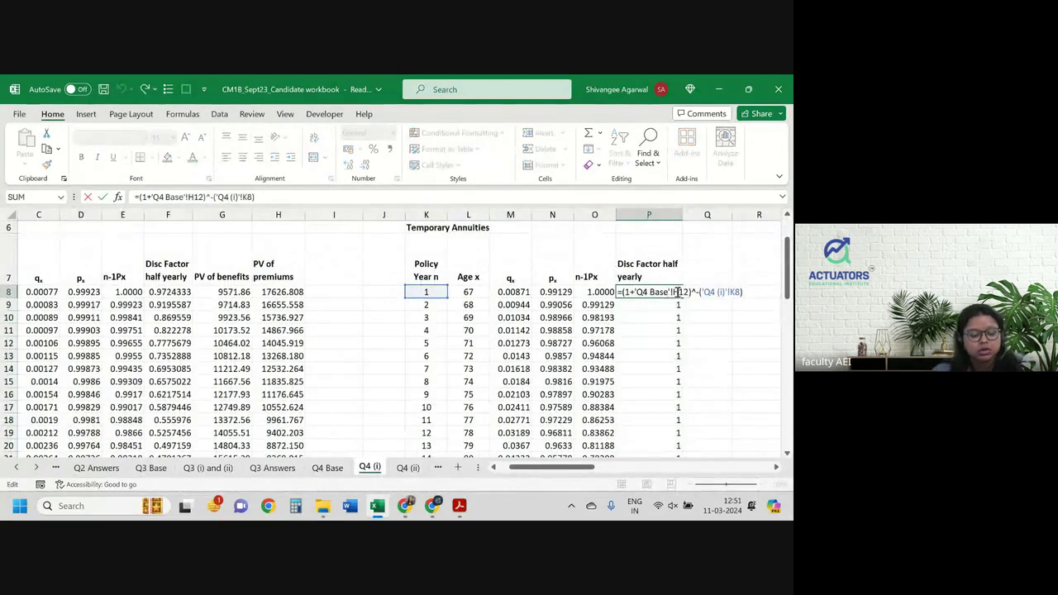
{"action": "key", "text": "F4"}
{"action": "key", "text": "ctrl+Return"}
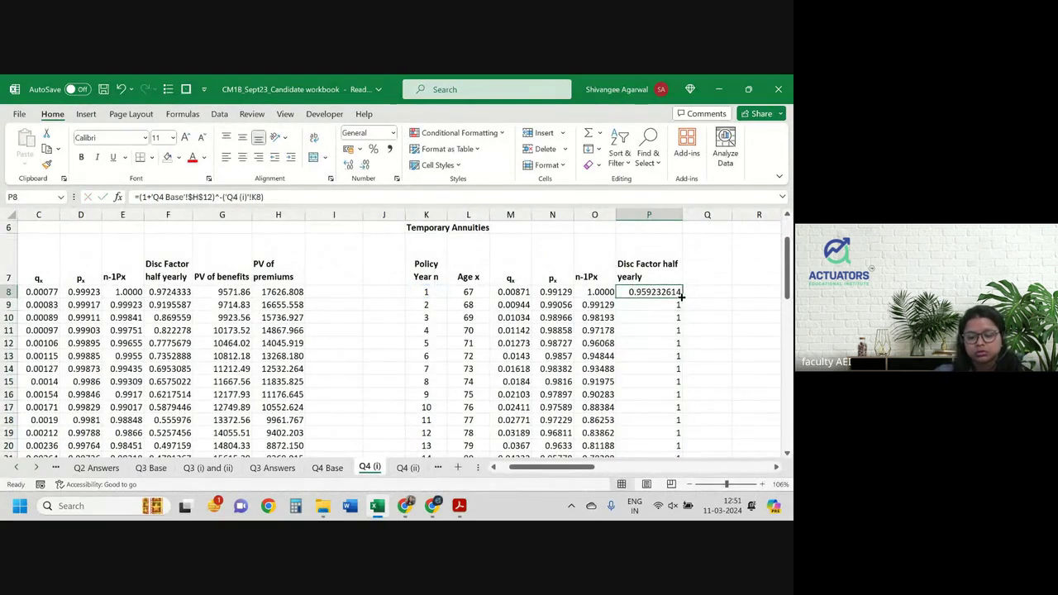
{"action": "double_click", "coordinate": [683, 296]}
- Show column P to 7 decimals and rename its heading to 'Disc Factor'
{"action": "left_click", "coordinate": [365, 165]}
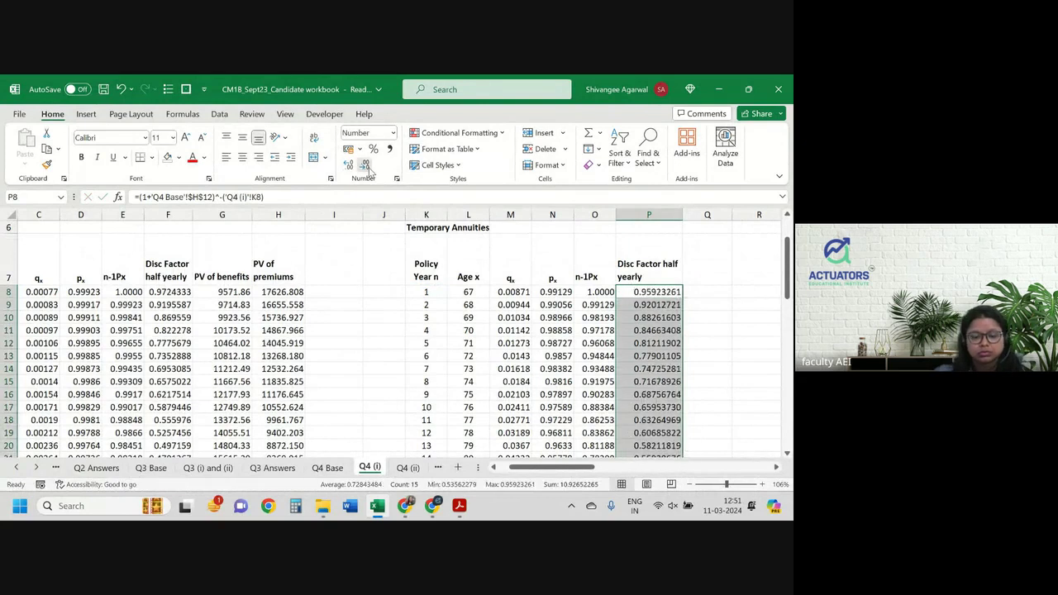
{"action": "left_click", "coordinate": [365, 166]}
{"action": "left_click", "coordinate": [712, 279]}
{"action": "left_click", "coordinate": [663, 264]}
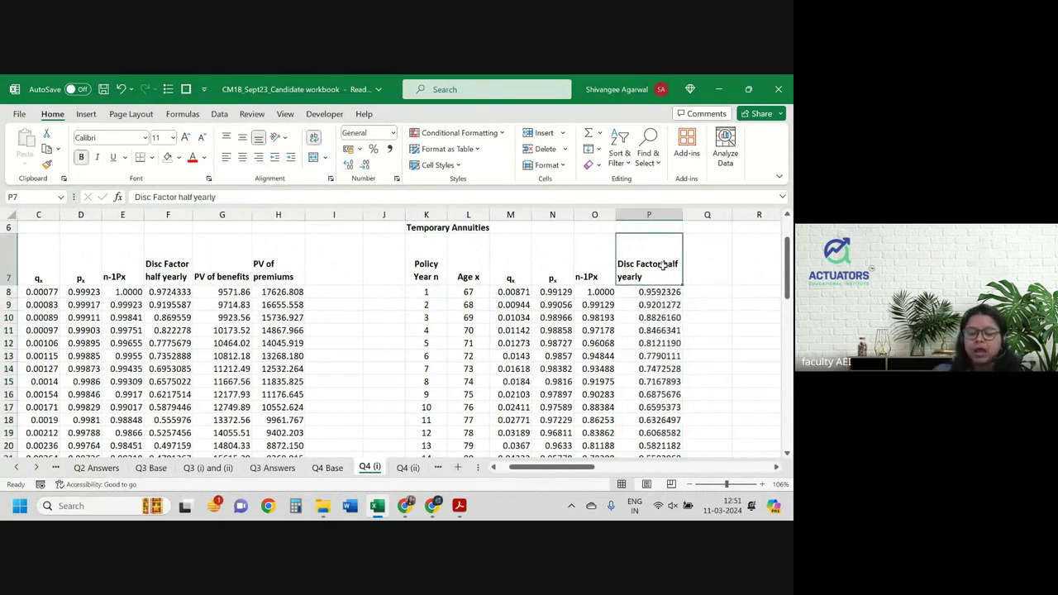
{"action": "key", "text": "F2"}
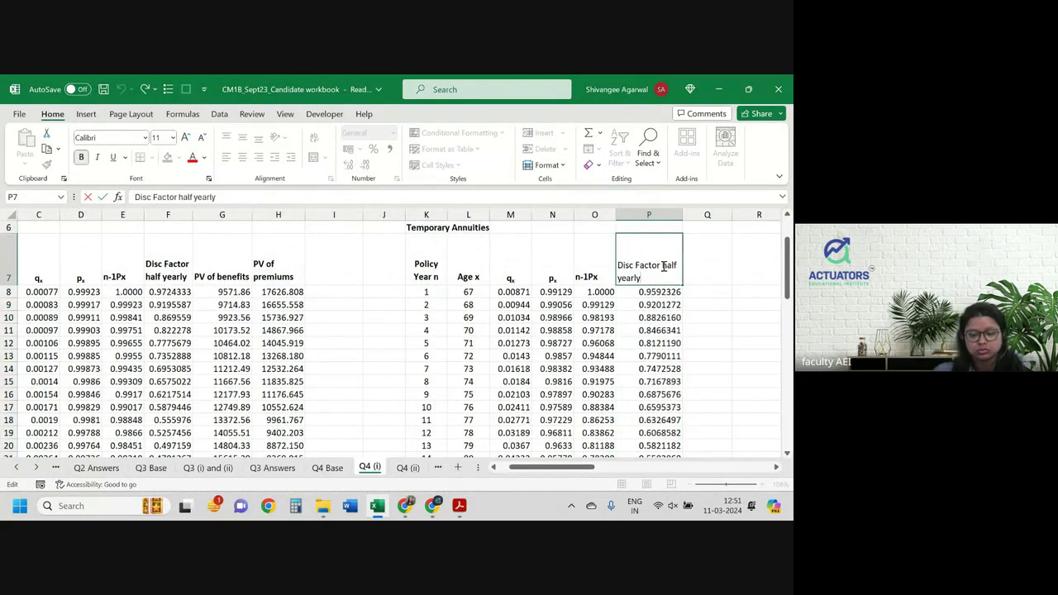
{"action": "key", "text": "ctrl+shift+Left"}
{"action": "key", "text": "ctrl+shift+Left"}
{"action": "key", "text": "BackSpace"}
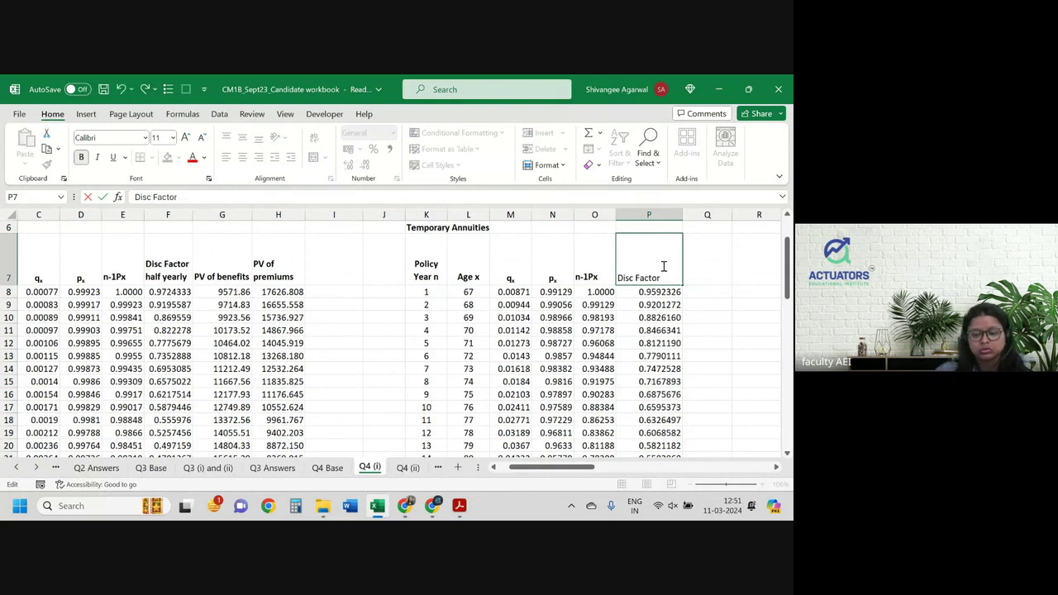
{"action": "left_click", "coordinate": [730, 285]}
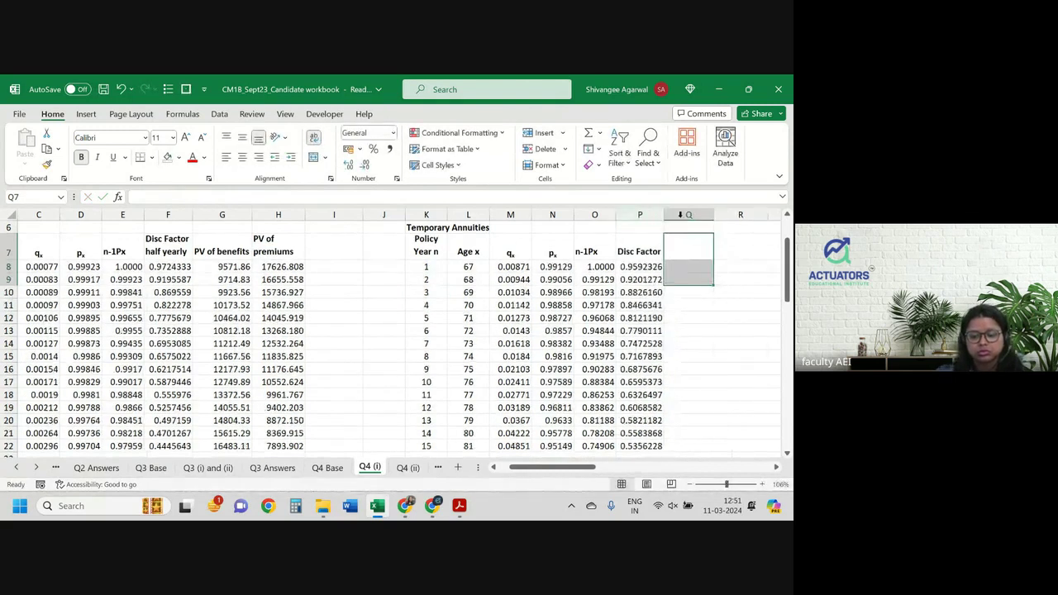
- Add the heading 'PV of Benefits' in Q7
{"action": "left_click", "coordinate": [676, 253]}
{"action": "type", "text": "PV of Be"}
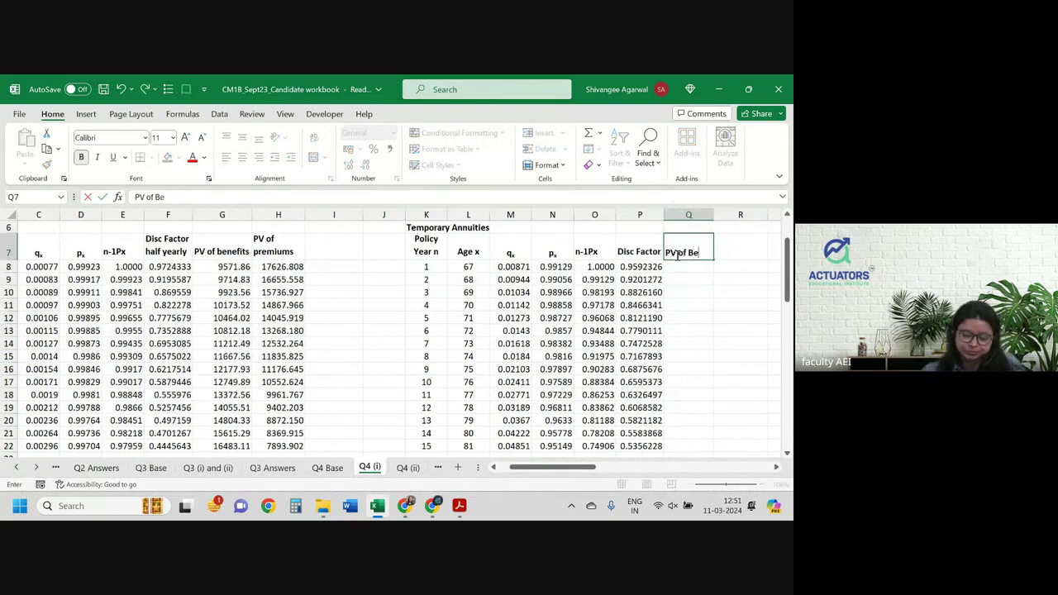
{"action": "type", "text": "nefis"}
{"action": "key", "text": "ctrl+Return"}
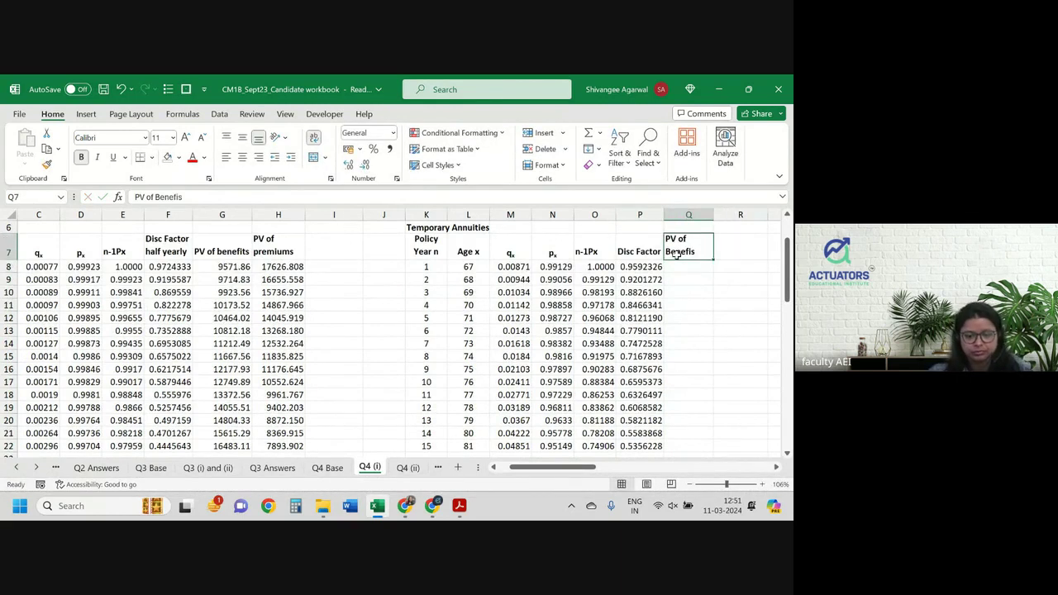
{"action": "key", "text": "F2"}
{"action": "key", "text": "BackSpace"}
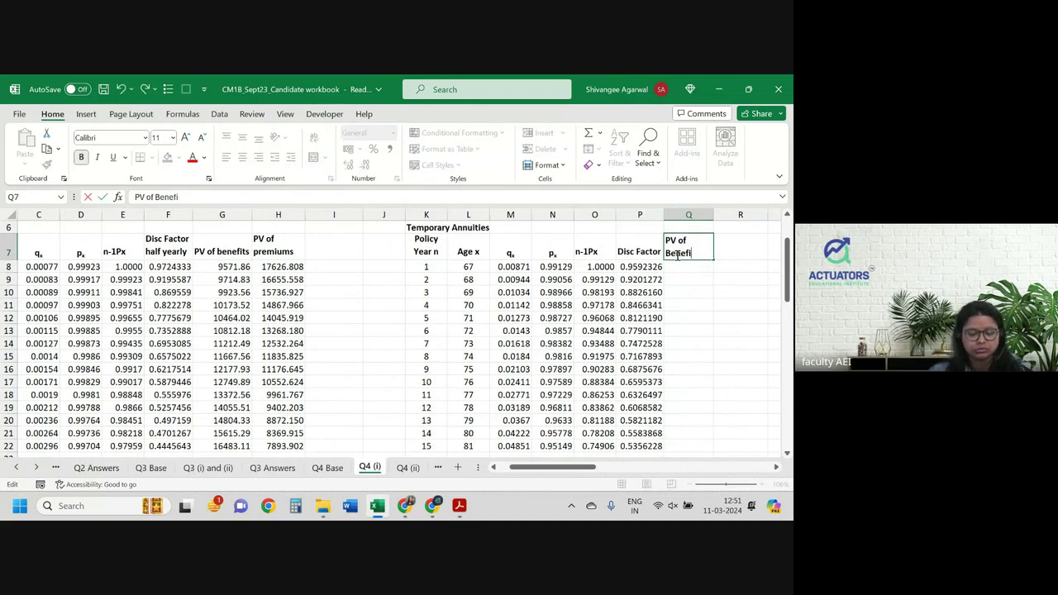
{"action": "key", "text": "ctrl+Return"}
- Copy the 'PV of premiums' heading from H7 into R7
{"action": "key", "text": "Left"}
{"action": "key", "text": "Left"}
{"action": "key", "text": "Left"}
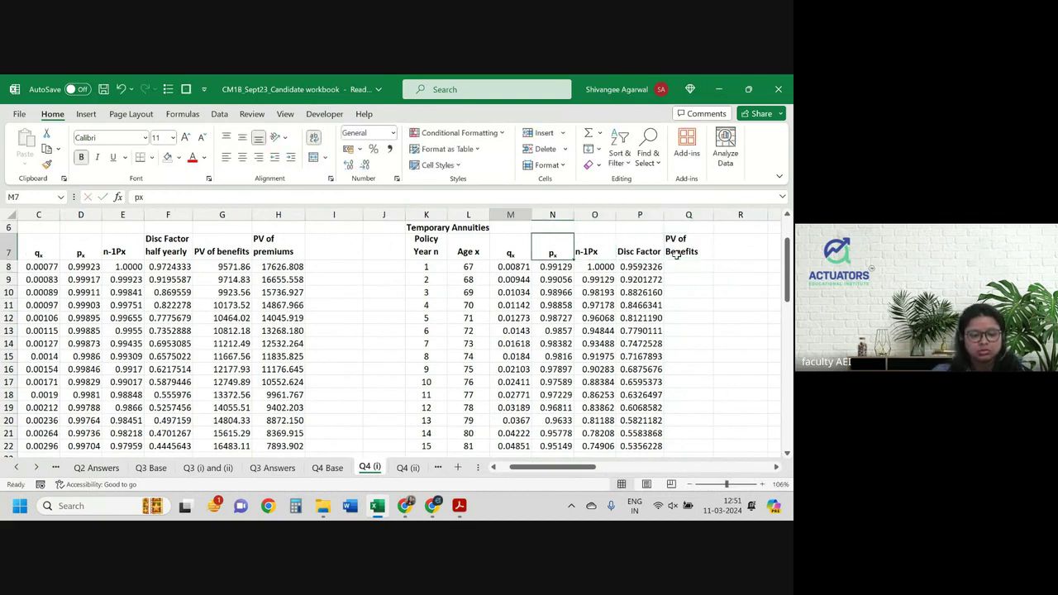
{"action": "key", "text": "Left"}
{"action": "key", "text": "Left"}
{"action": "key", "text": "Left"}
{"action": "key", "text": "Left"}
{"action": "key", "text": "Left"}
{"action": "key", "text": "Left"}
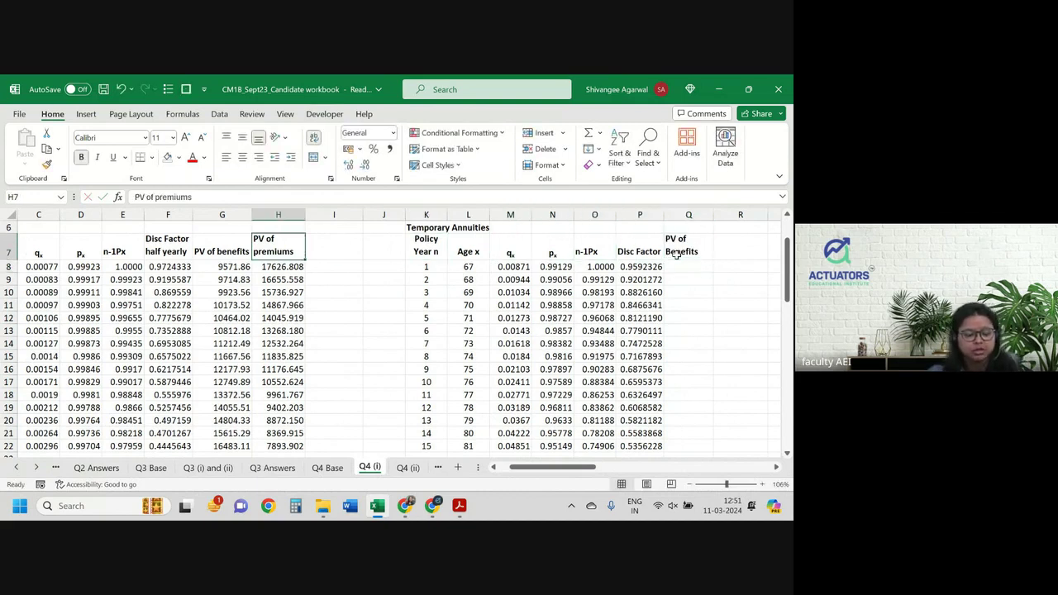
{"action": "key", "text": "ctrl+c"}
{"action": "key", "text": "Right"}
{"action": "key", "text": "Right"}
{"action": "key", "text": "Right"}
{"action": "key", "text": "Right"}
{"action": "key", "text": "Right"}
{"action": "key", "text": "Right"}
{"action": "key", "text": "Right"}
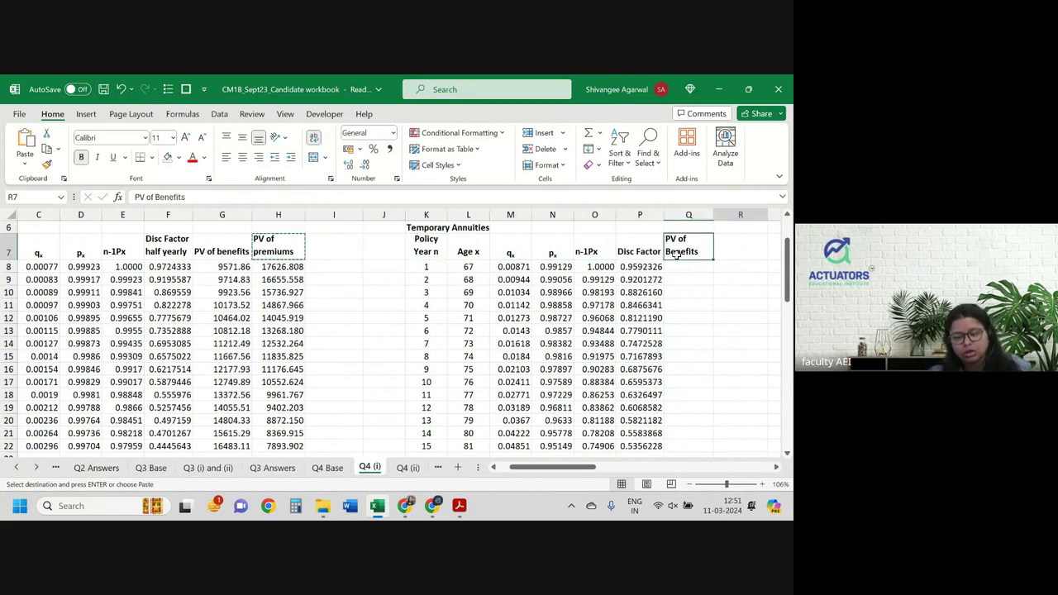
{"action": "key", "text": "Right"}
{"action": "key", "text": "ctrl+v"}
{"action": "key", "text": "Left"}
{"action": "key", "text": "Down"}
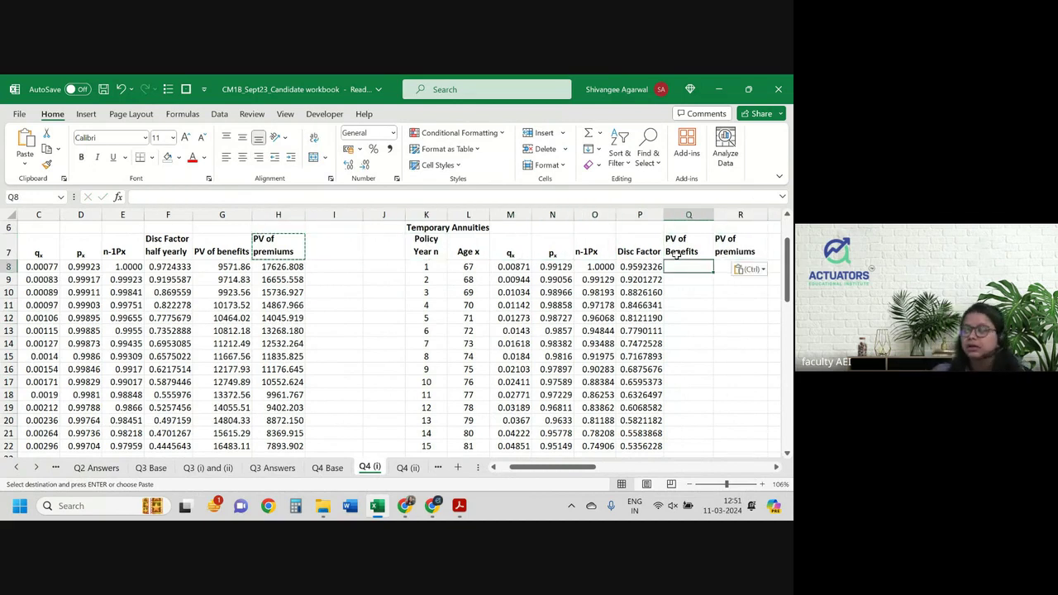
{"action": "scroll", "coordinate": [677, 255], "scroll_direction": "right", "scroll_amount": 1}
{"action": "scroll", "coordinate": [676, 254], "scroll_direction": "up", "scroll_amount": 1}
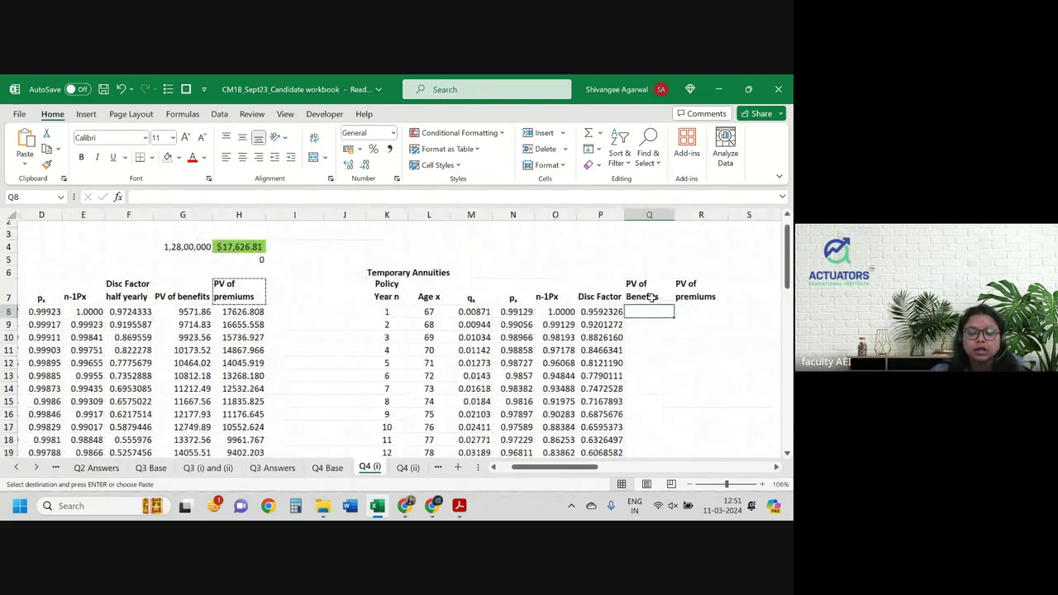
{"action": "scroll", "coordinate": [757, 286], "scroll_direction": "right", "scroll_amount": 2}
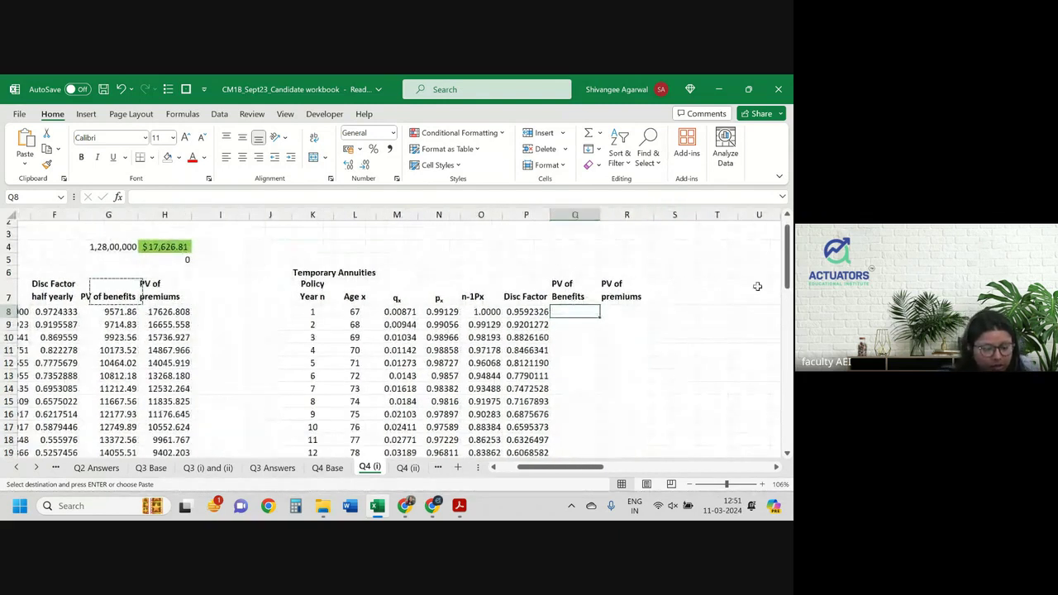
- Enter the annual benefit amount 6,40,000 in Q4
{"action": "left_click", "coordinate": [577, 245]}
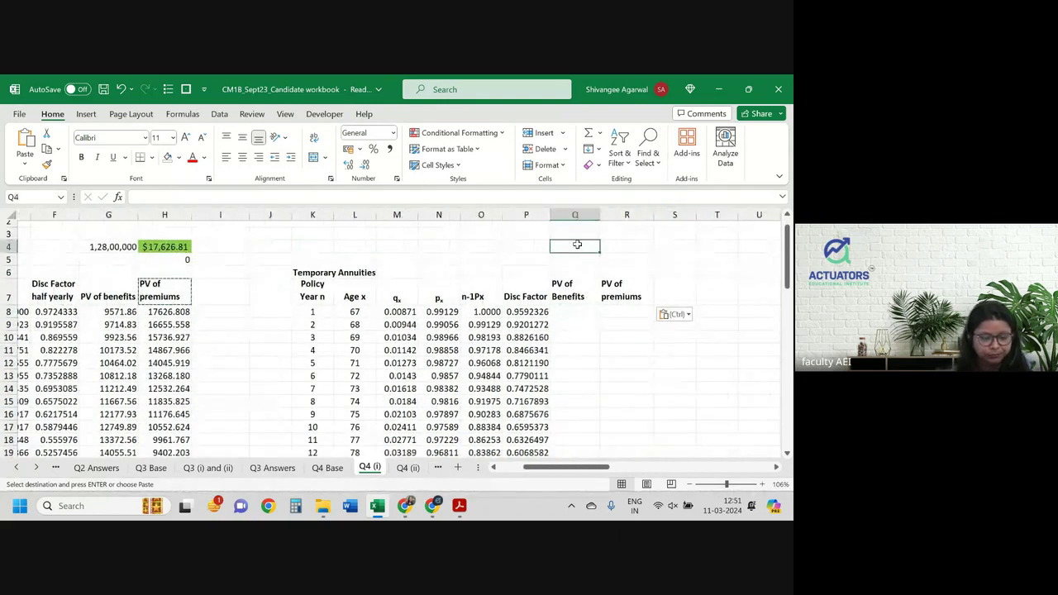
{"action": "key", "text": "Escape"}
{"action": "type", "text": "6"}
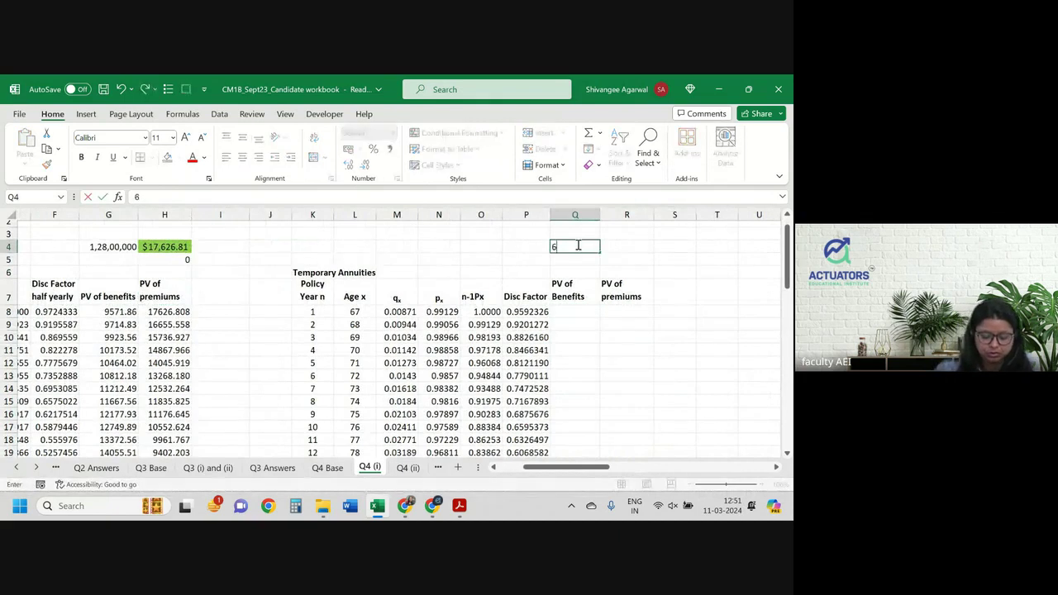
{"action": "type", "text": ",40,0"}
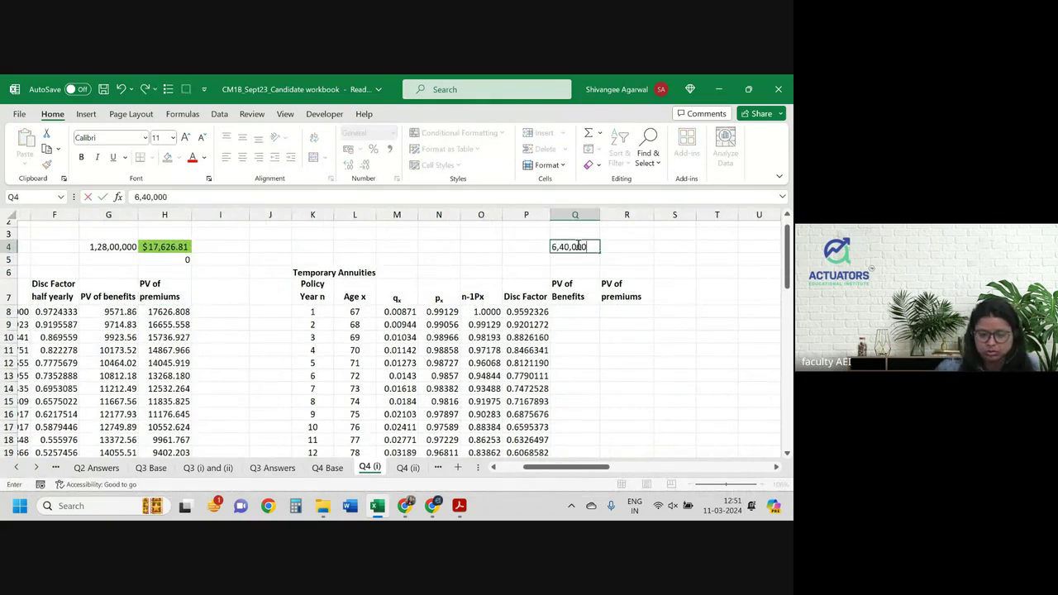
{"action": "key", "text": "Return"}
- Compute year one's PV of benefits in Q8 as =$Q$4*O8*P8*N8, giving 608561.54
{"action": "key", "text": "Down"}
{"action": "key", "text": "Down"}
{"action": "key", "text": "Down"}
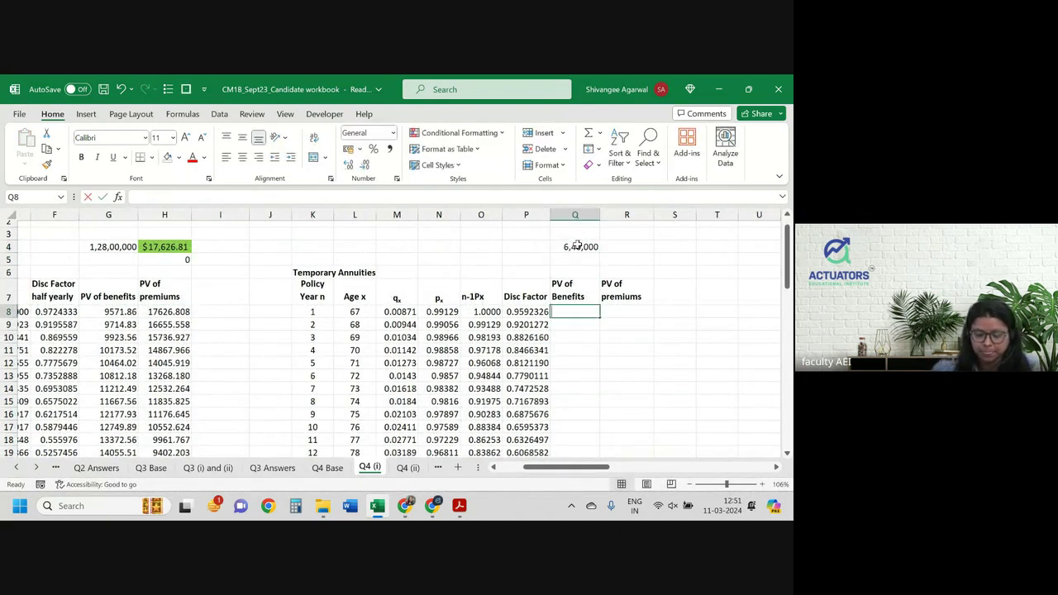
{"action": "type", "text": "="}
{"action": "key", "text": "Up"}
{"action": "key", "text": "Up"}
{"action": "key", "text": "Up"}
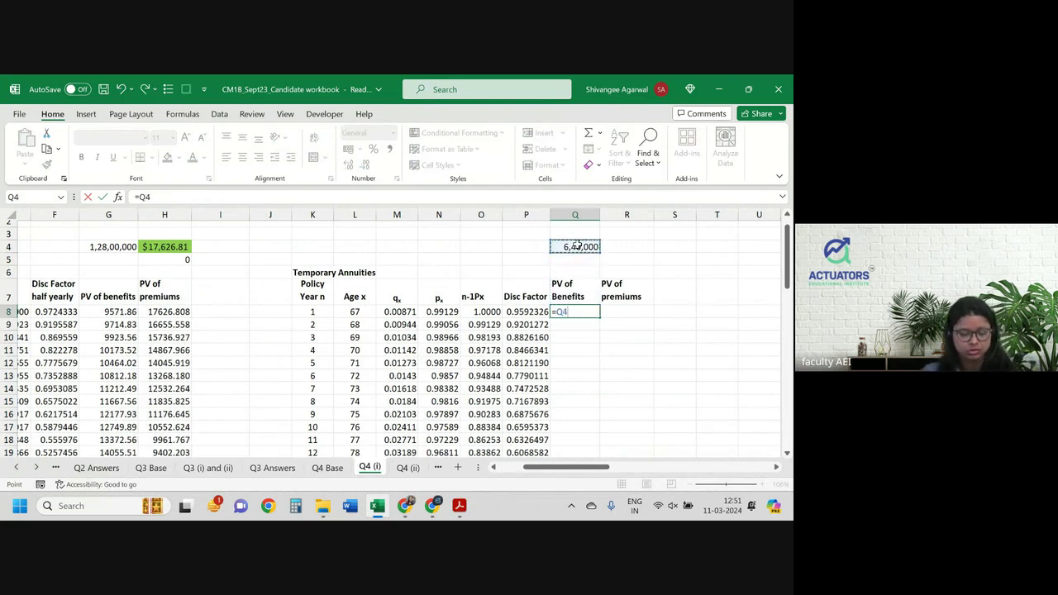
{"action": "key", "text": "F4"}
{"action": "type", "text": "*"}
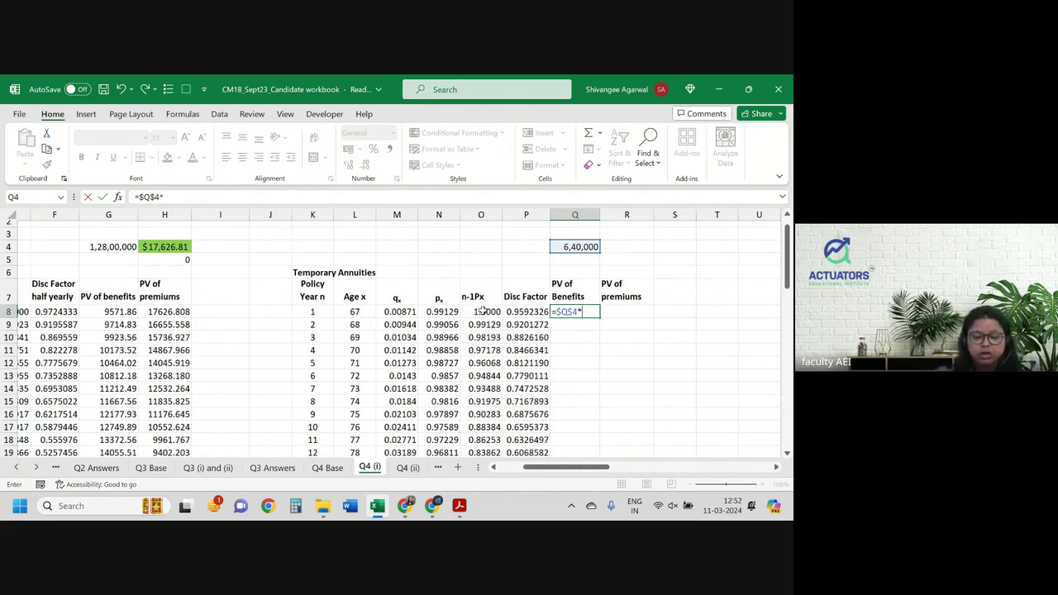
{"action": "left_click", "coordinate": [484, 310]}
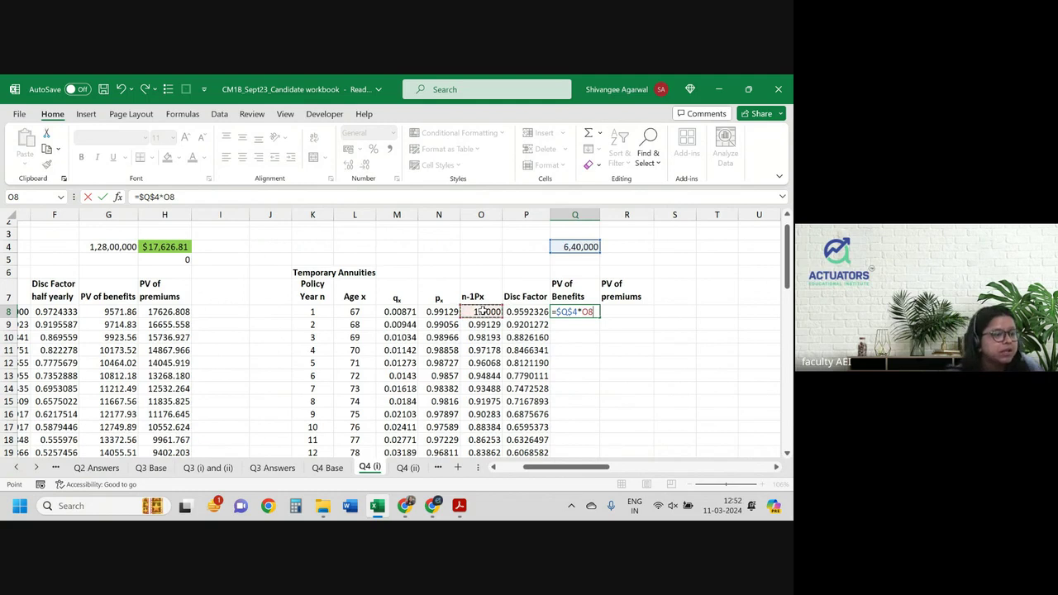
{"action": "type", "text": "*"}
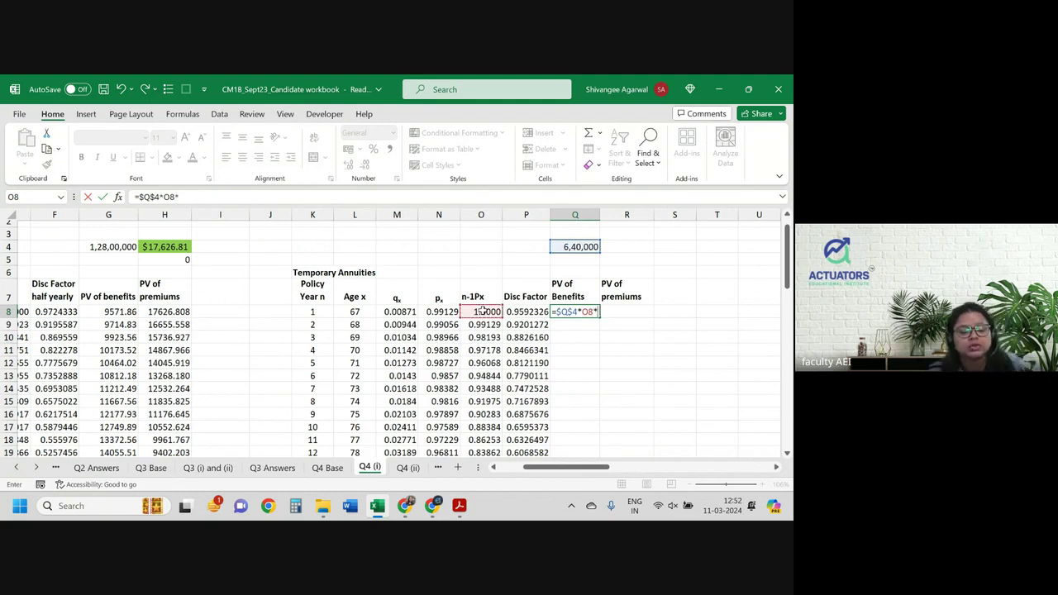
{"action": "key", "text": "Left"}
{"action": "type", "text": "*"}
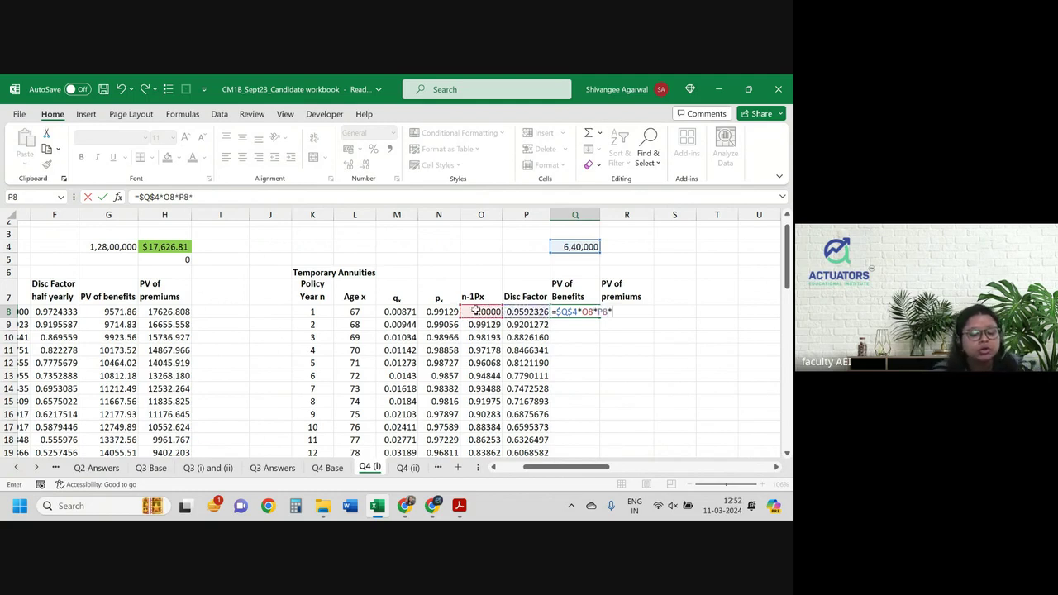
{"action": "left_click", "coordinate": [442, 313]}
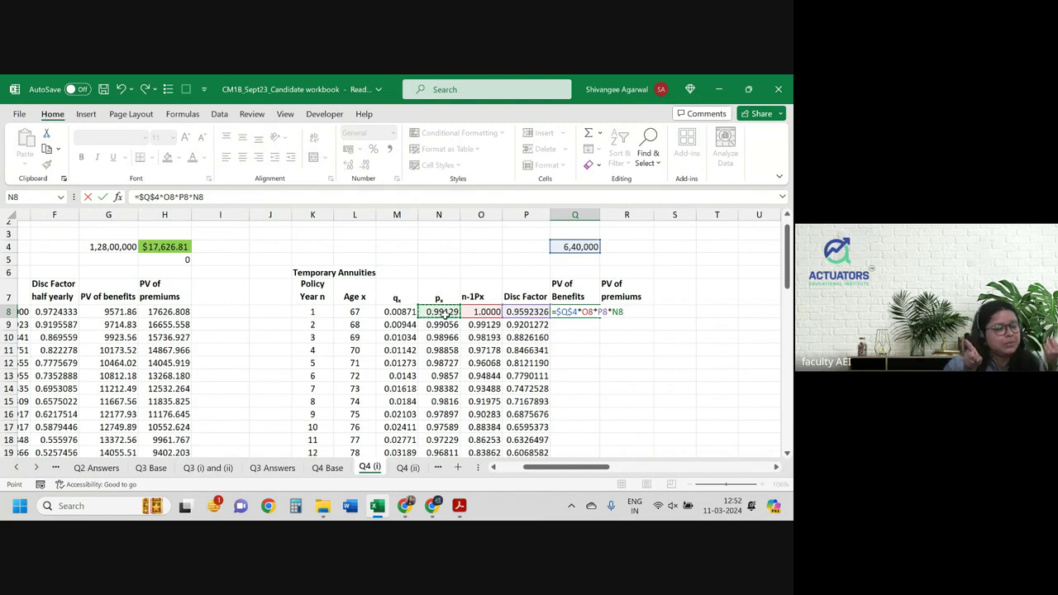
{"action": "key", "text": "Return"}
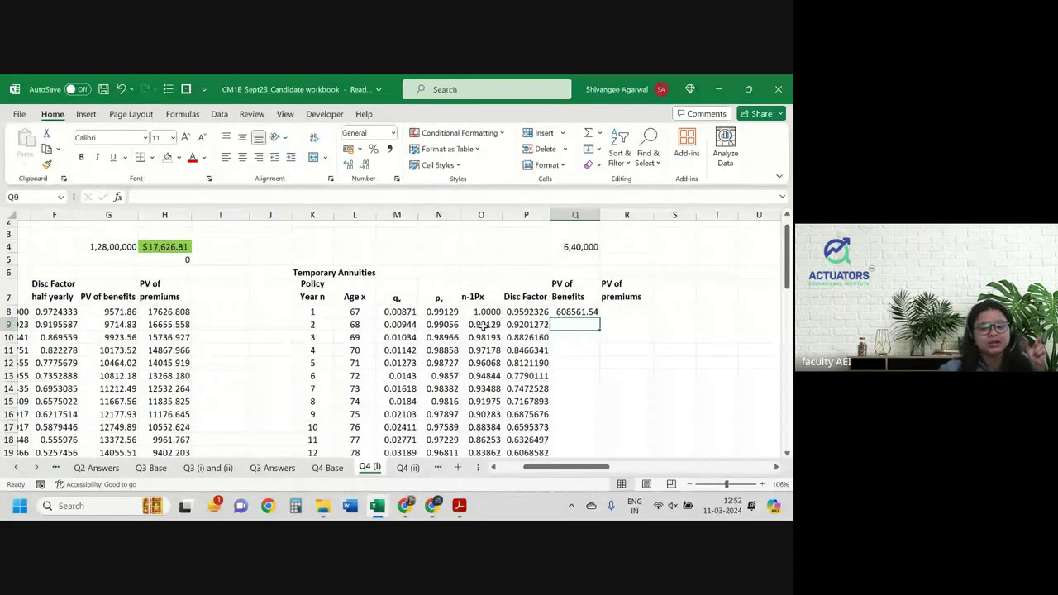
- Fill the PV of benefits formula from Q8 down through year 15, keeping two decimals
{"action": "left_click", "coordinate": [439, 324]}
{"action": "left_click", "coordinate": [593, 311]}
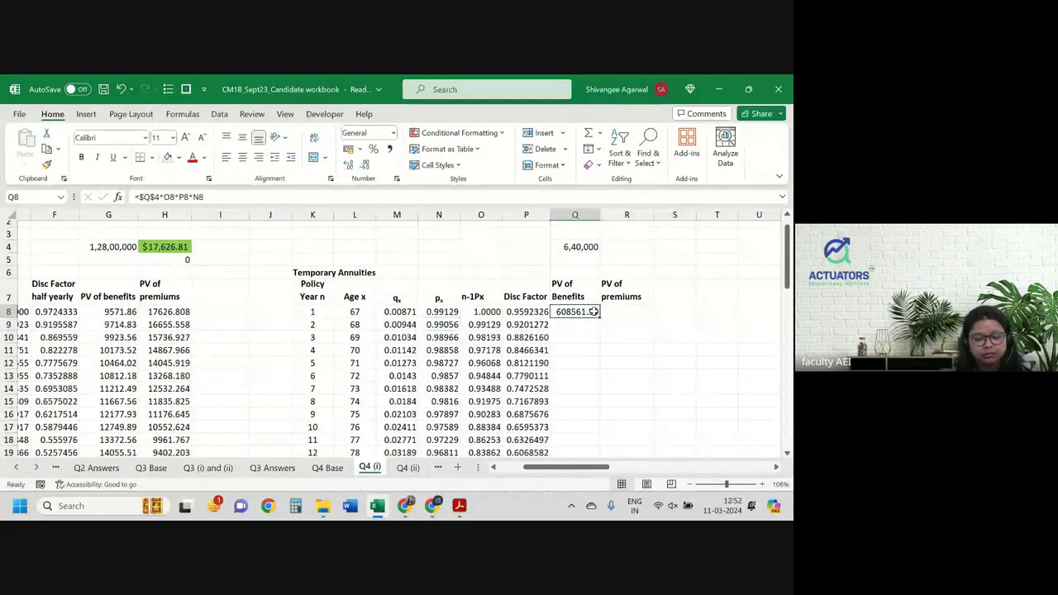
{"action": "double_click", "coordinate": [597, 312]}
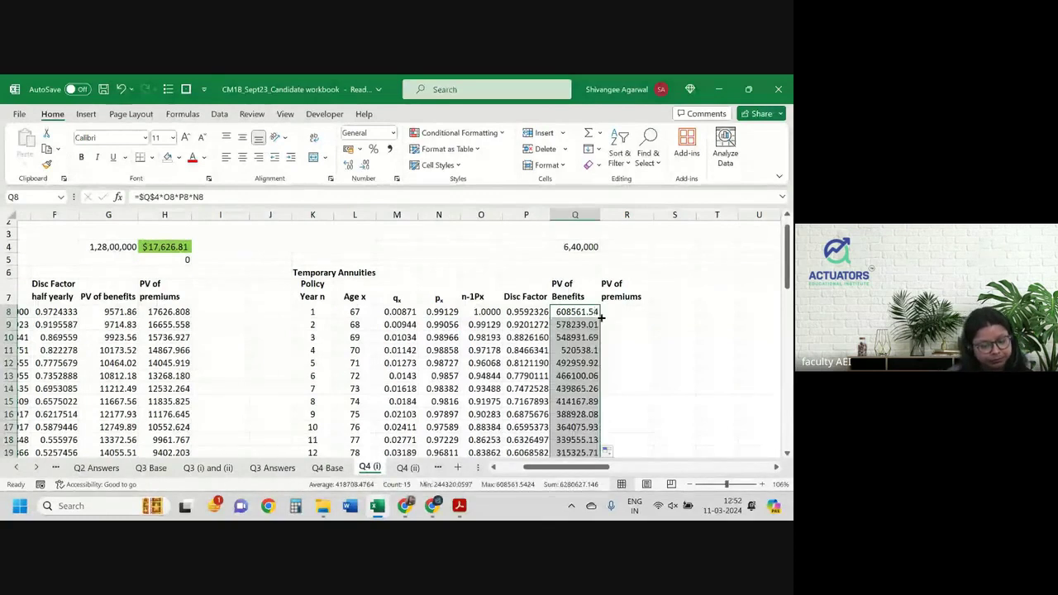
{"action": "left_click", "coordinate": [365, 166]}
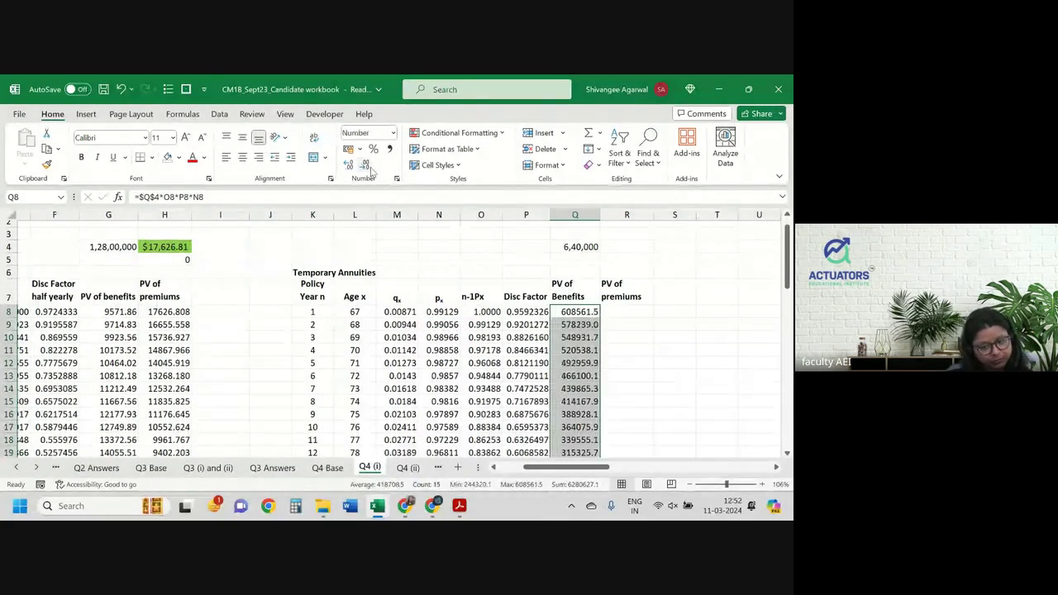
{"action": "left_click", "coordinate": [349, 166]}
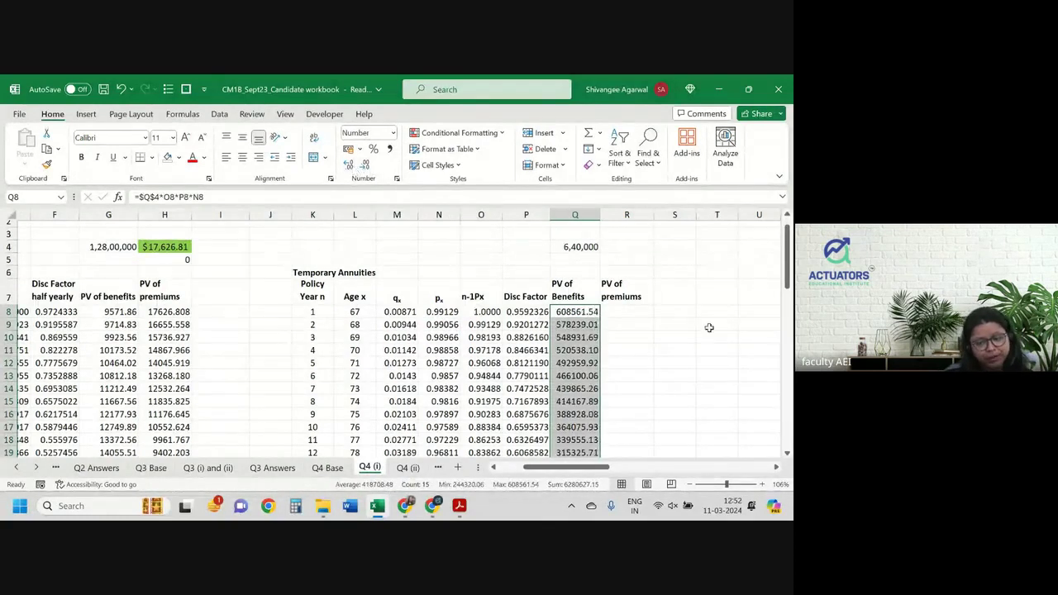
- Total the PV of benefits in R8 with =SUM(Q8:Q22), giving 6280627.15
{"action": "left_click", "coordinate": [648, 313]}
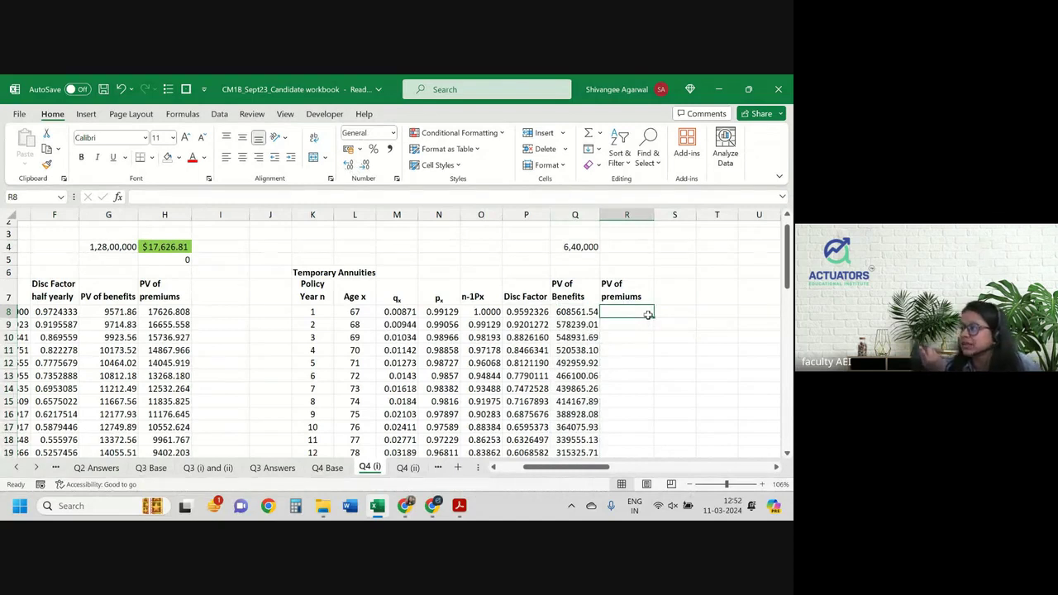
{"action": "type", "text": "="}
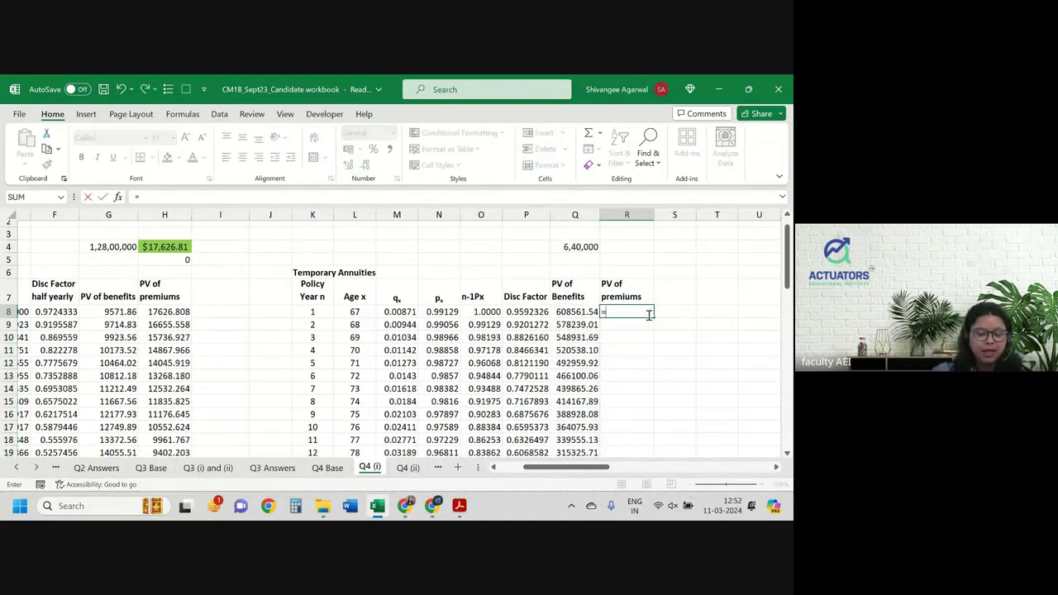
{"action": "type", "text": "sum("}
{"action": "key", "text": "Left"}
{"action": "key", "text": "ctrl+shift+Down"}
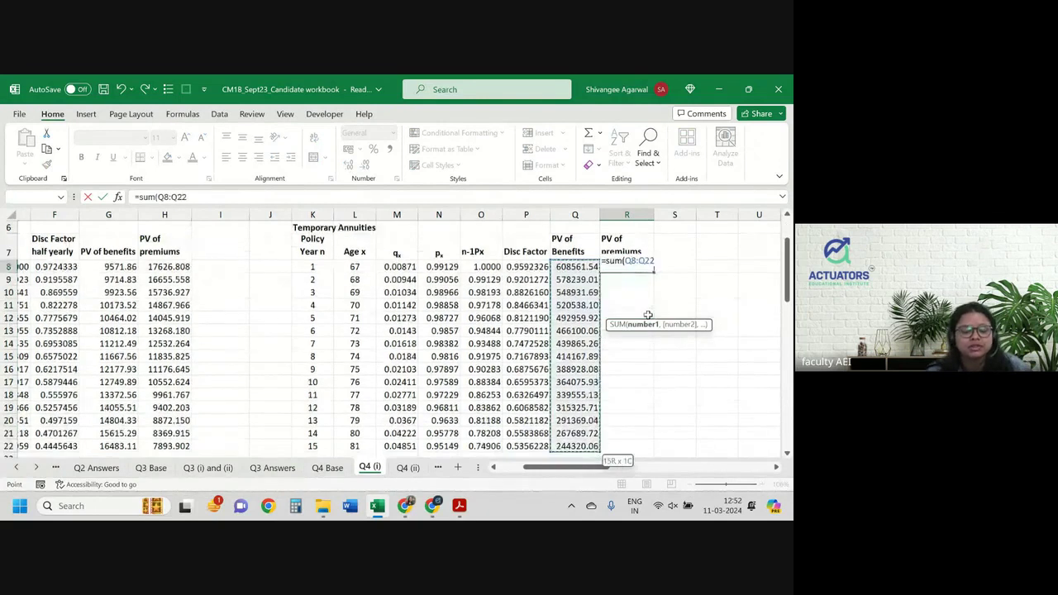
{"action": "key", "text": "Return"}
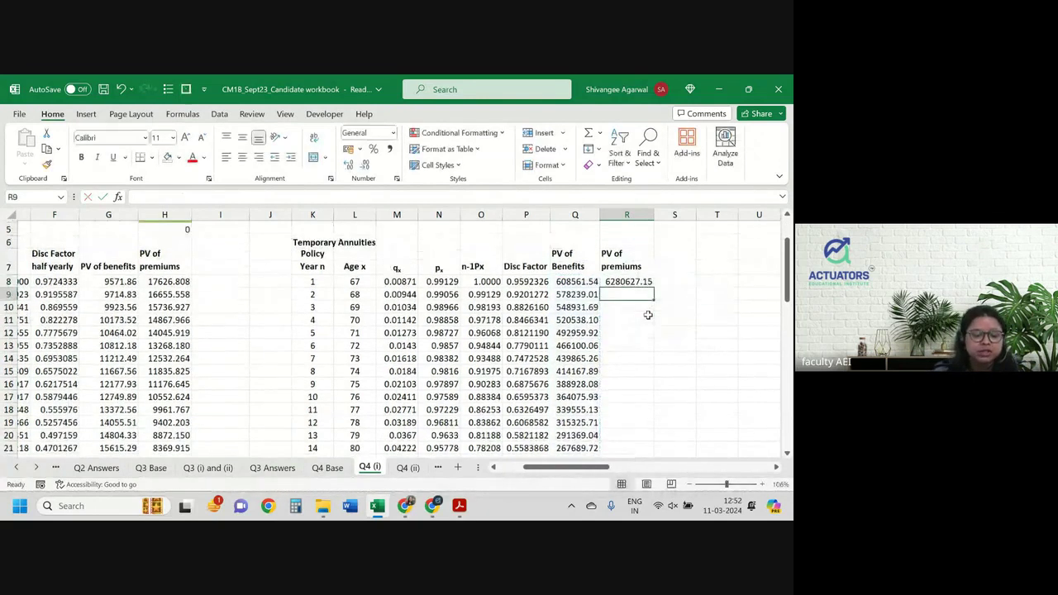
- Add the note '<< using goal seek' in I4 beside the premium
{"action": "left_click", "coordinate": [216, 266]}
{"action": "type", "text": "<< u"}
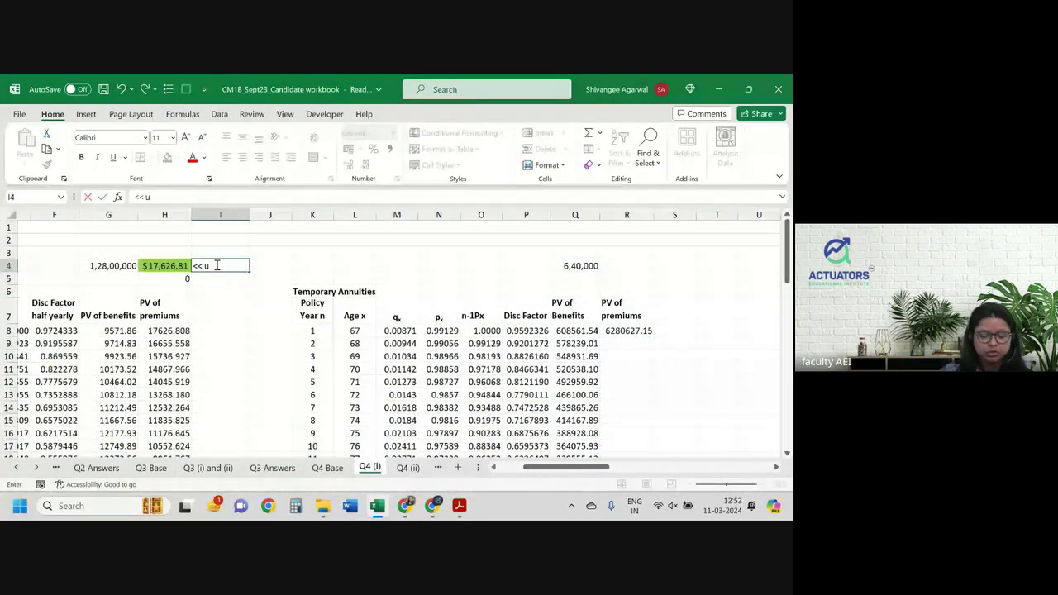
{"action": "type", "text": "sing goal see"}
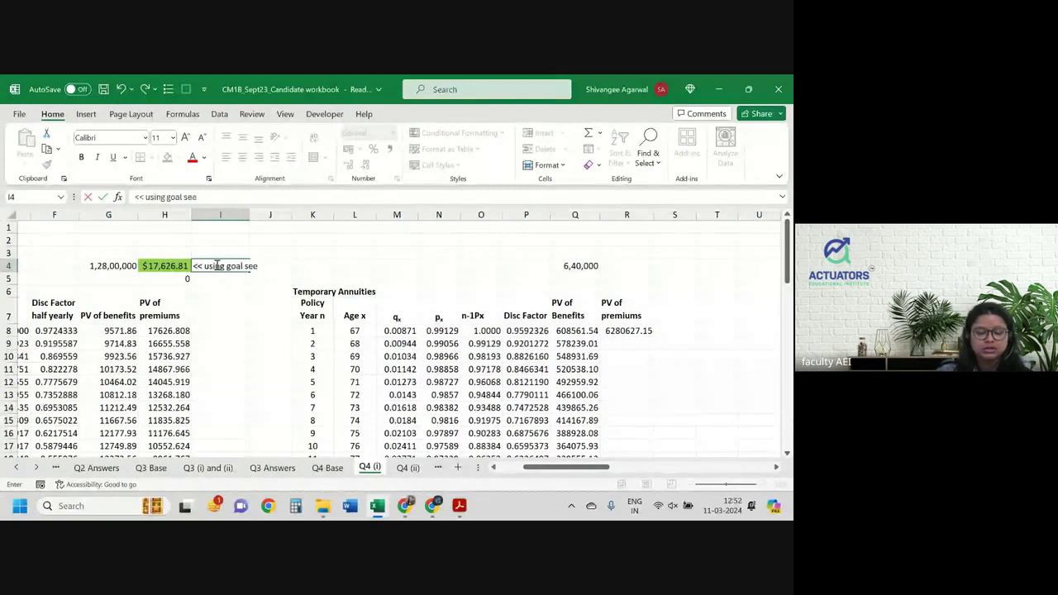
{"action": "type", "text": "k"}
{"action": "key", "text": "Return"}
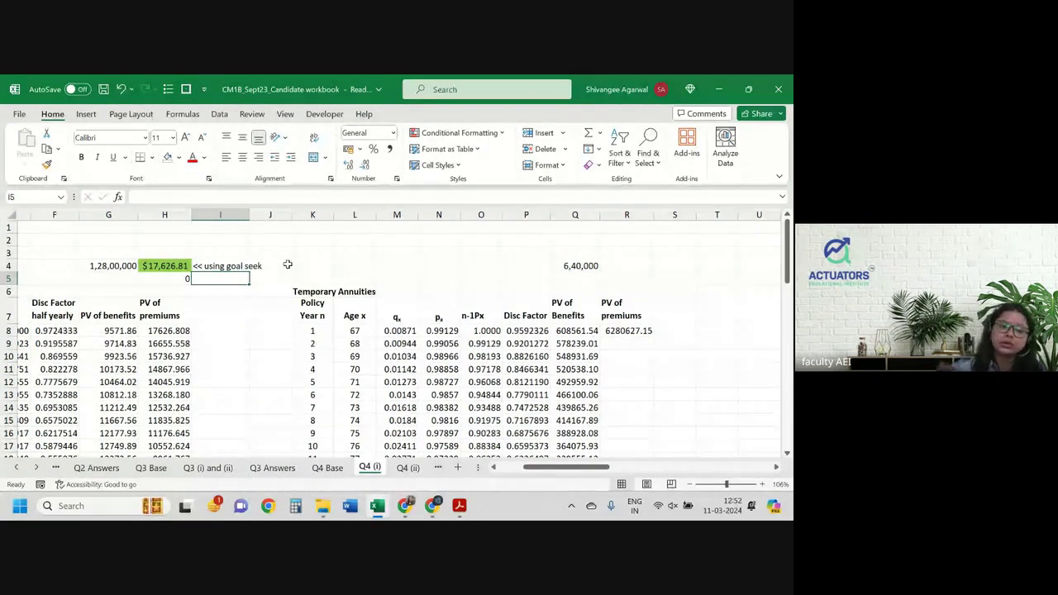
- Format the R8 total as $ English (United States) accounting, showing $62,80,627.15
{"action": "left_click", "coordinate": [633, 332]}
{"action": "left_click", "coordinate": [359, 150]}
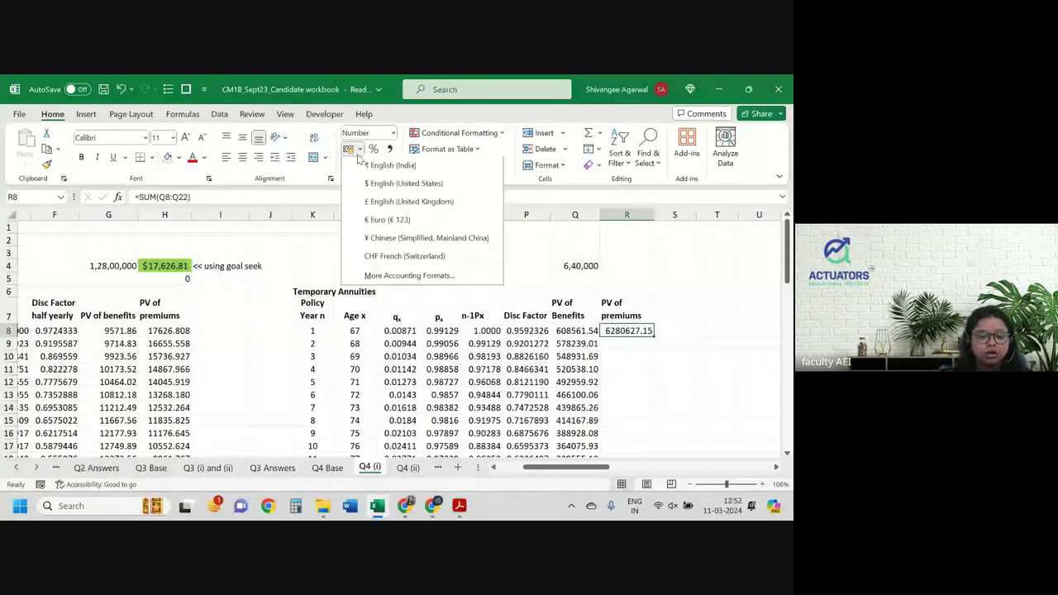
{"action": "left_click", "coordinate": [389, 188]}
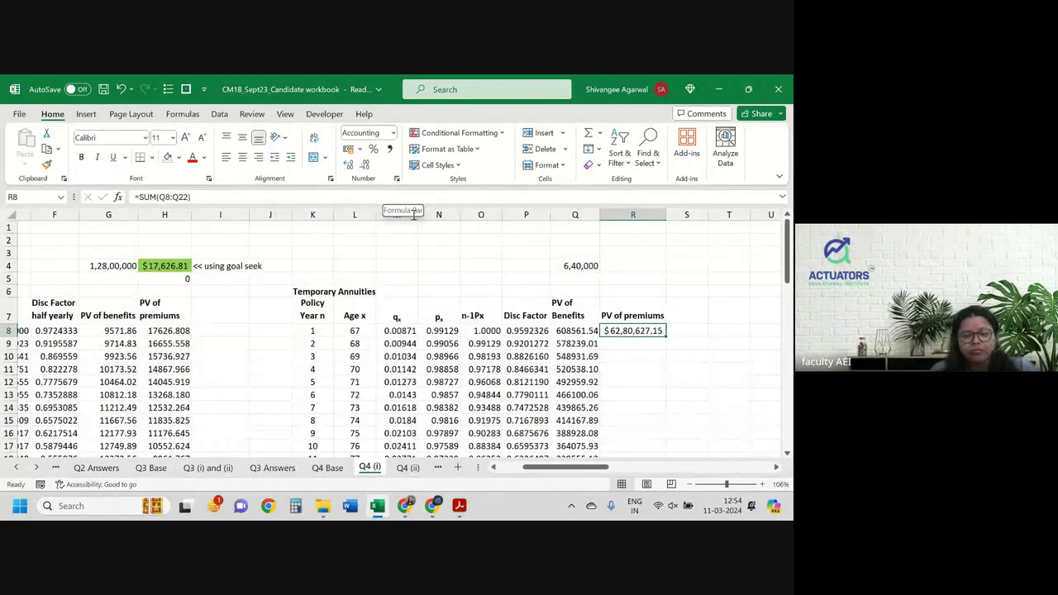
- Review the Q8 and Q9 PV formulas to confirm =$Q$4*O8*P8*N8 copied correctly
{"action": "double_click", "coordinate": [575, 331]}
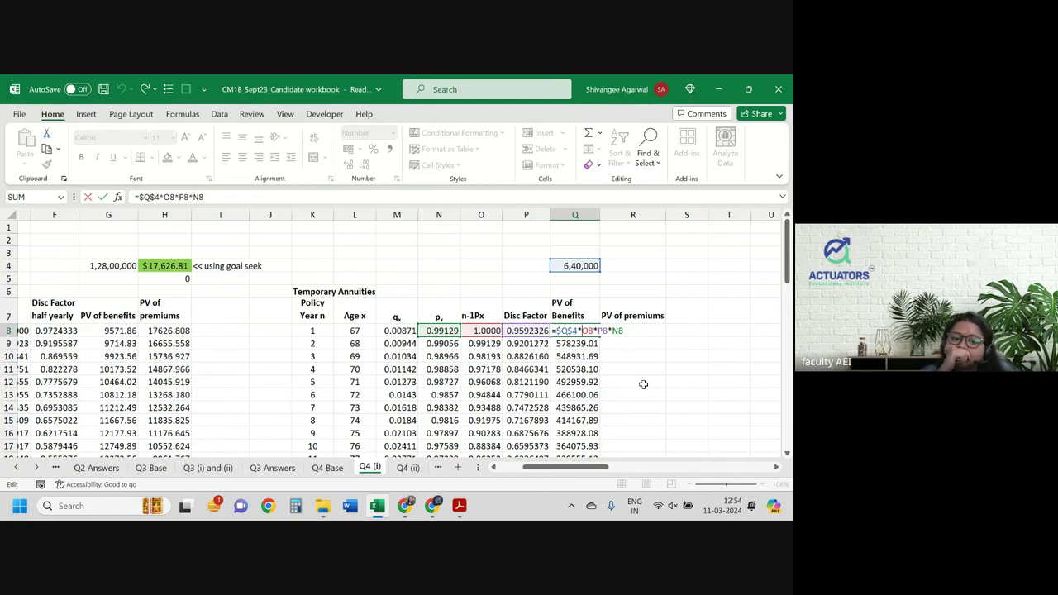
{"action": "key", "text": "Return"}
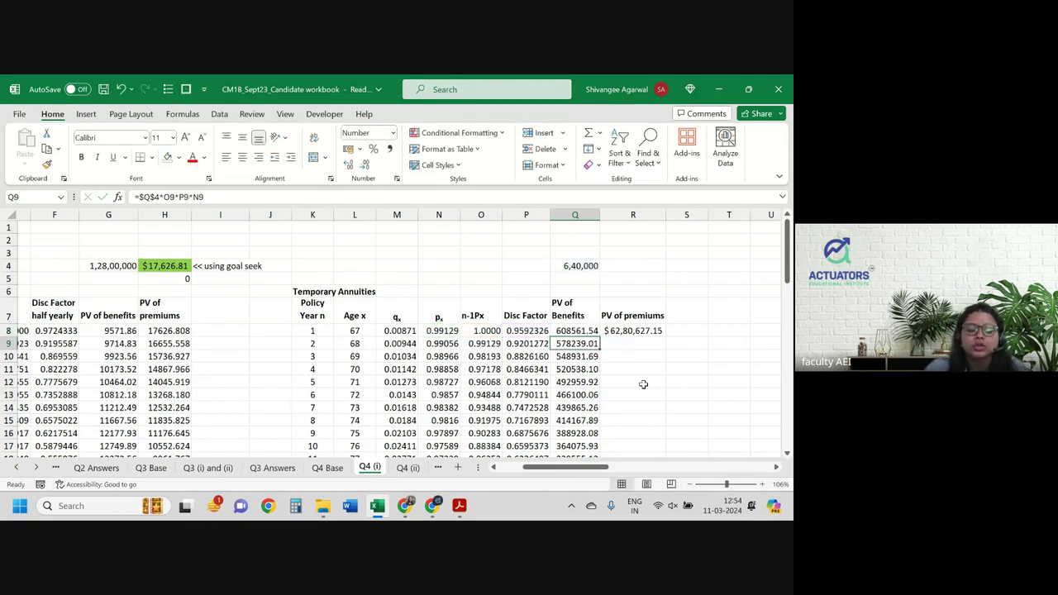
{"action": "key", "text": "ctrl+Down"}
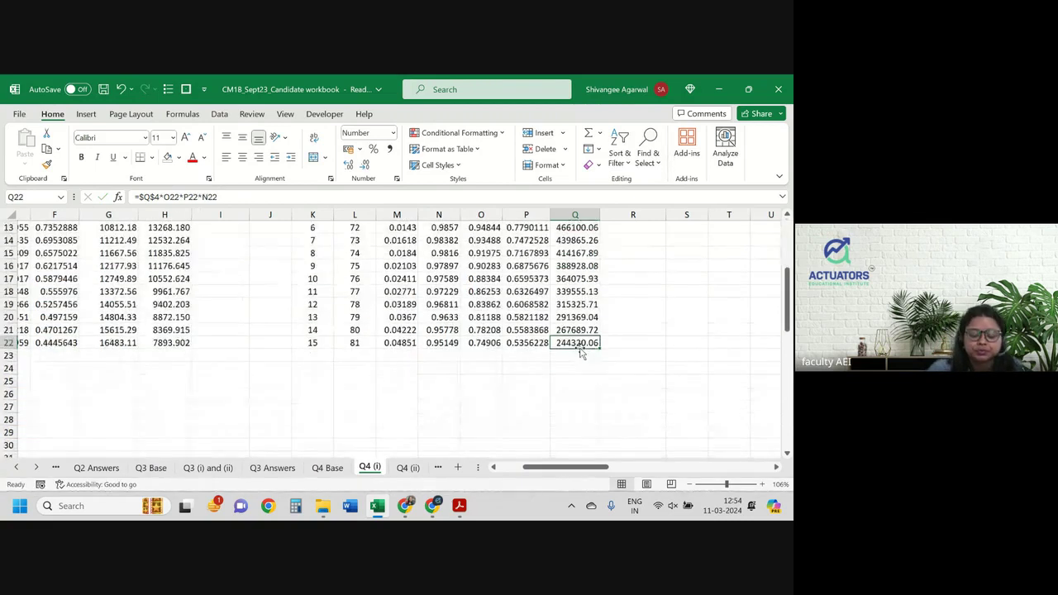
{"action": "key", "text": "ctrl+Up"}
{"action": "scroll", "coordinate": [583, 331], "scroll_direction": "up", "scroll_amount": 1}
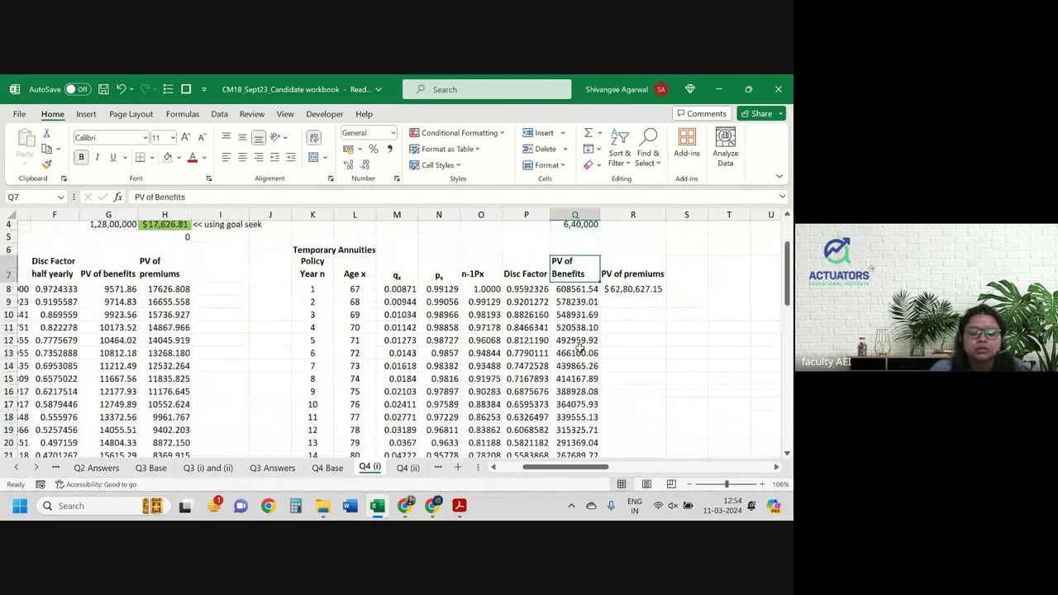
{"action": "scroll", "coordinate": [592, 296], "scroll_direction": "up", "scroll_amount": 1}
{"action": "double_click", "coordinate": [578, 318]}
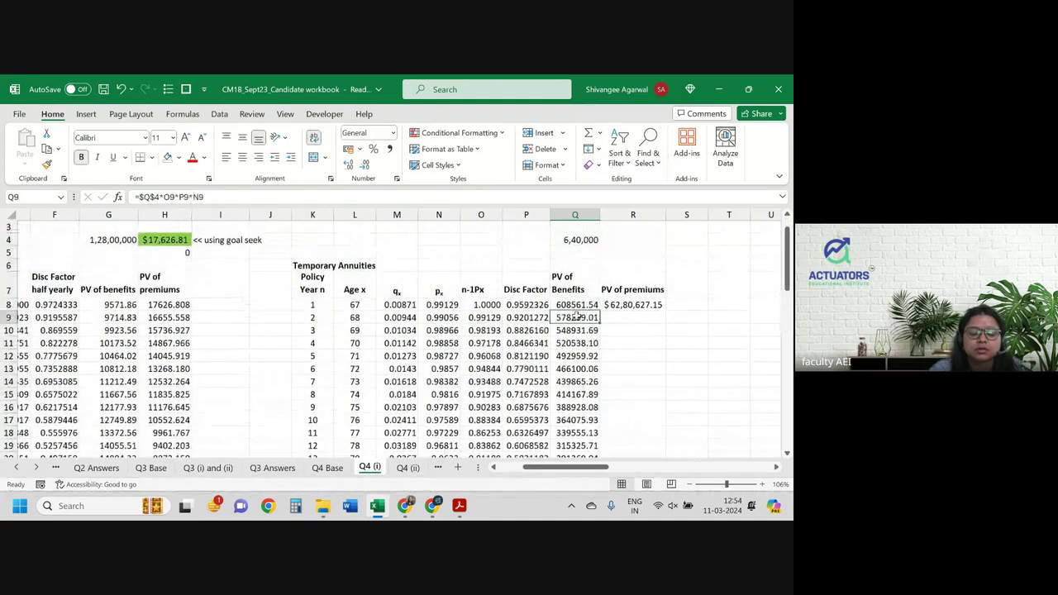
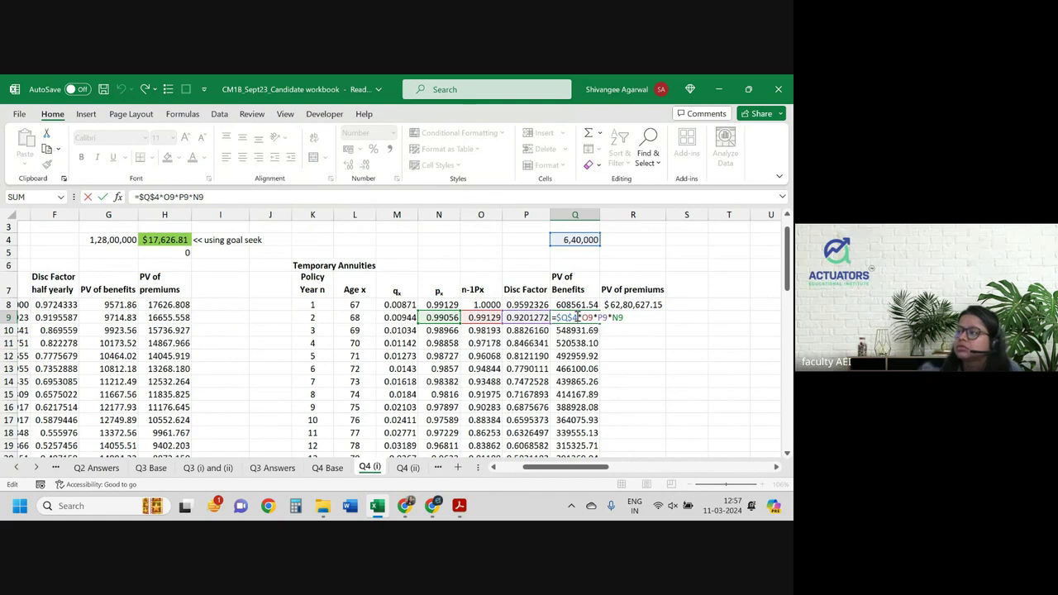
- Commit the year-2 PV of benefits formula (578239.01) in Q9, check Q4 Base, then view the question paper
{"action": "key", "text": "Return"}
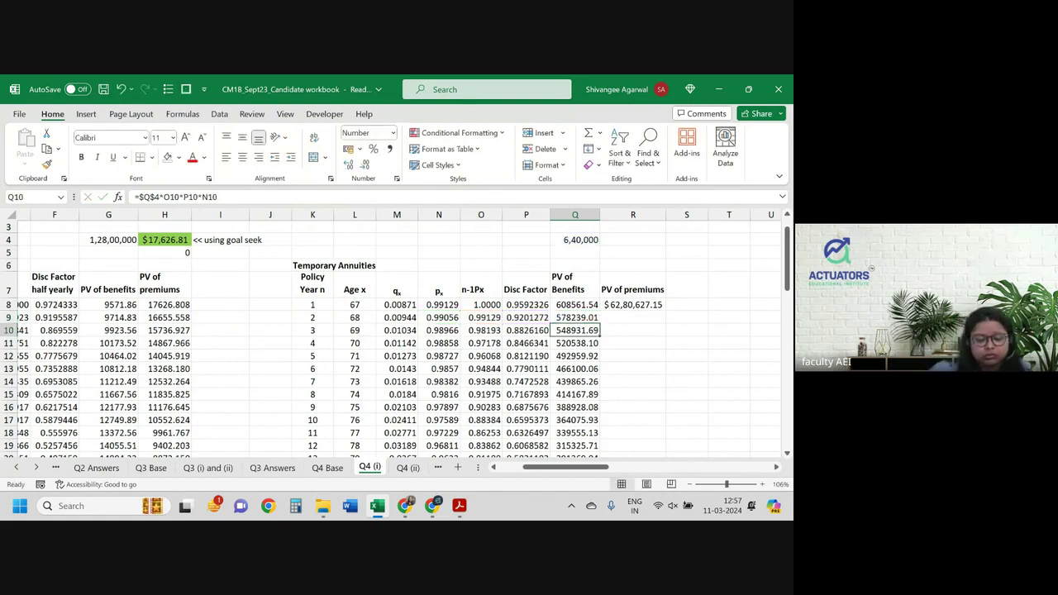
{"action": "left_click", "coordinate": [327, 467]}
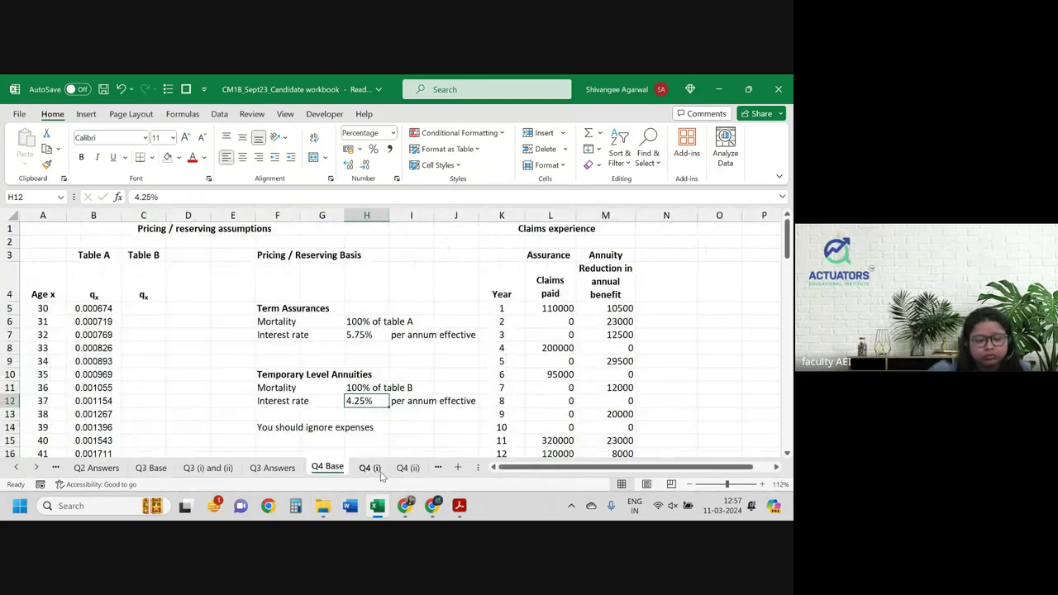
{"action": "left_click", "coordinate": [381, 471]}
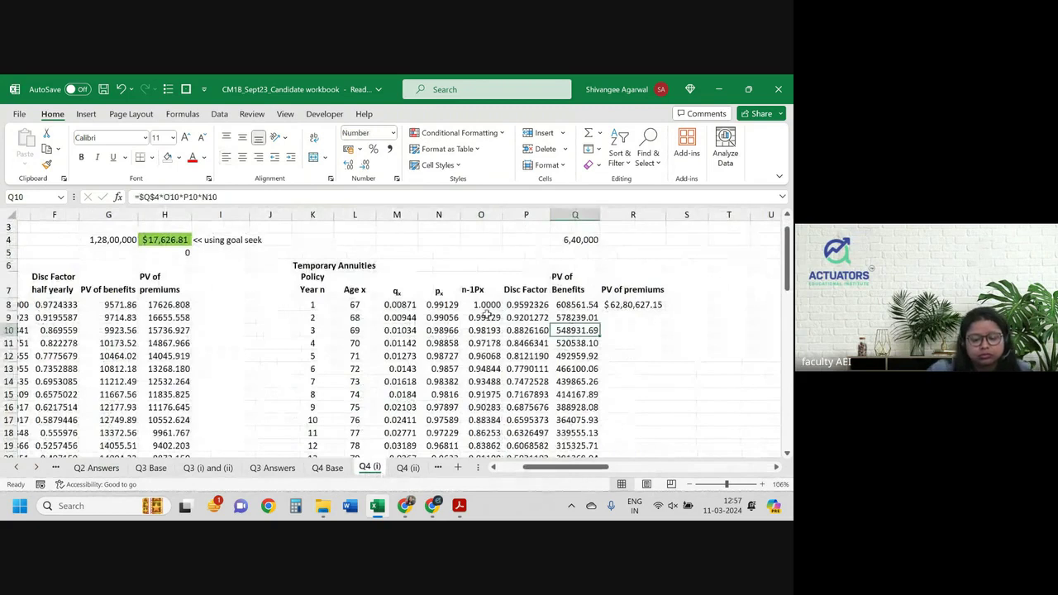
{"action": "key", "text": "alt+Tab"}
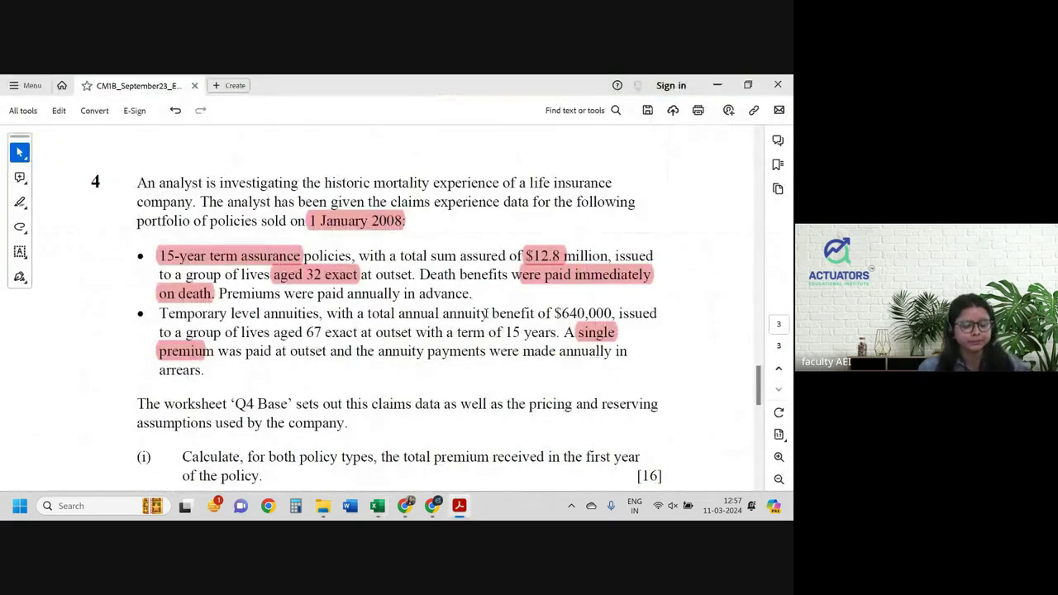
- Mark 'actual mortality experience', 'reserve held at the end of' and 'each policy year' in part (ii)
{"action": "scroll", "coordinate": [626, 329], "scroll_direction": "down", "scroll_amount": 3}
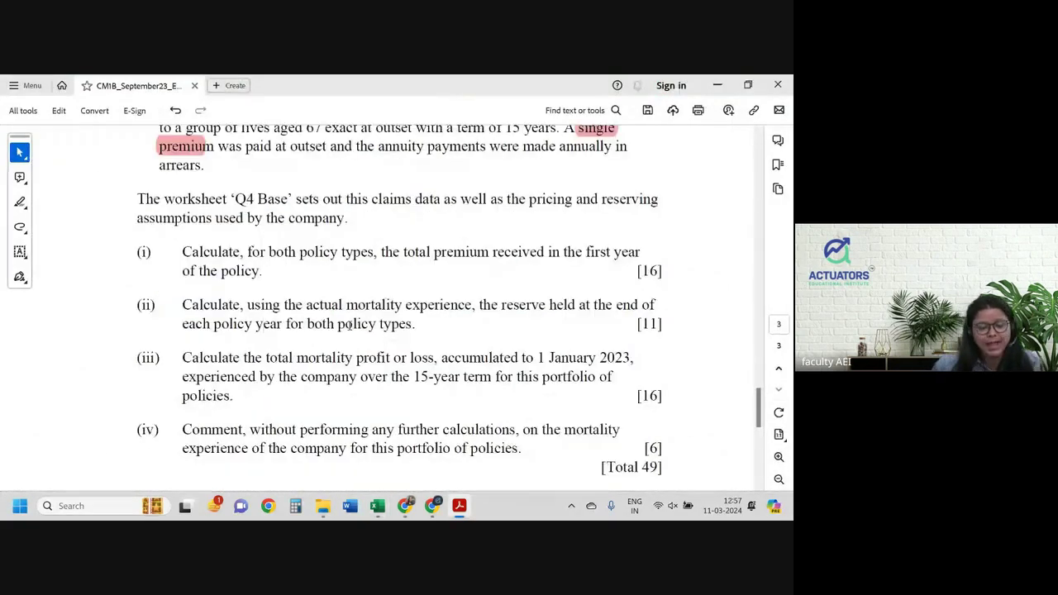
{"action": "left_click_drag", "start_coordinate": [248, 306], "coordinate": [455, 311]}
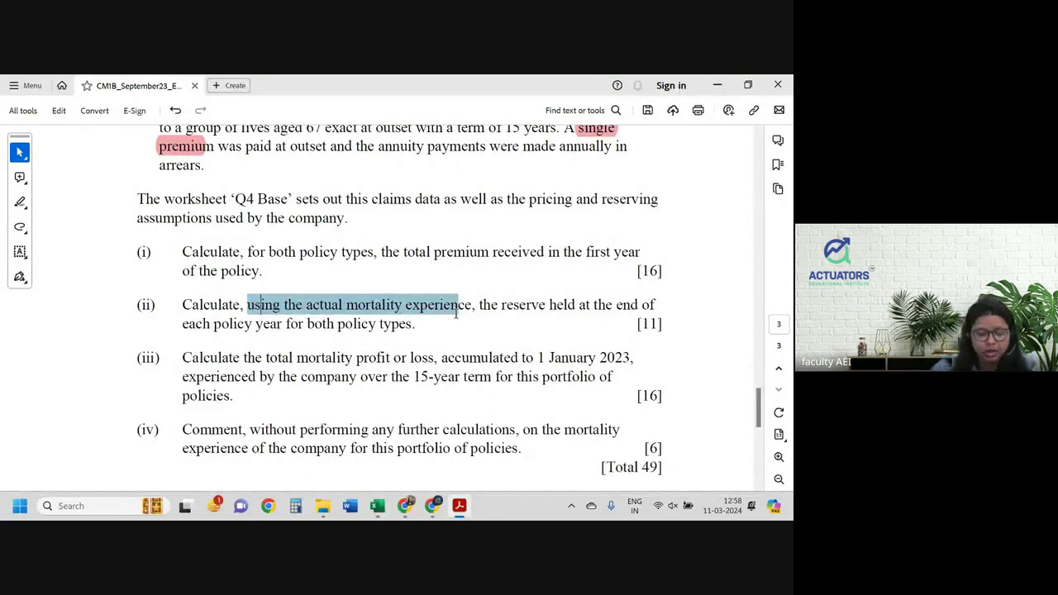
{"action": "left_click_drag", "start_coordinate": [479, 306], "coordinate": [638, 306]}
{"action": "mouse_move", "coordinate": [491, 306]}
{"action": "left_mouse_down"}
{"action": "mouse_move", "coordinate": [304, 324]}
{"action": "mouse_move", "coordinate": [400, 322]}
{"action": "left_mouse_up"}
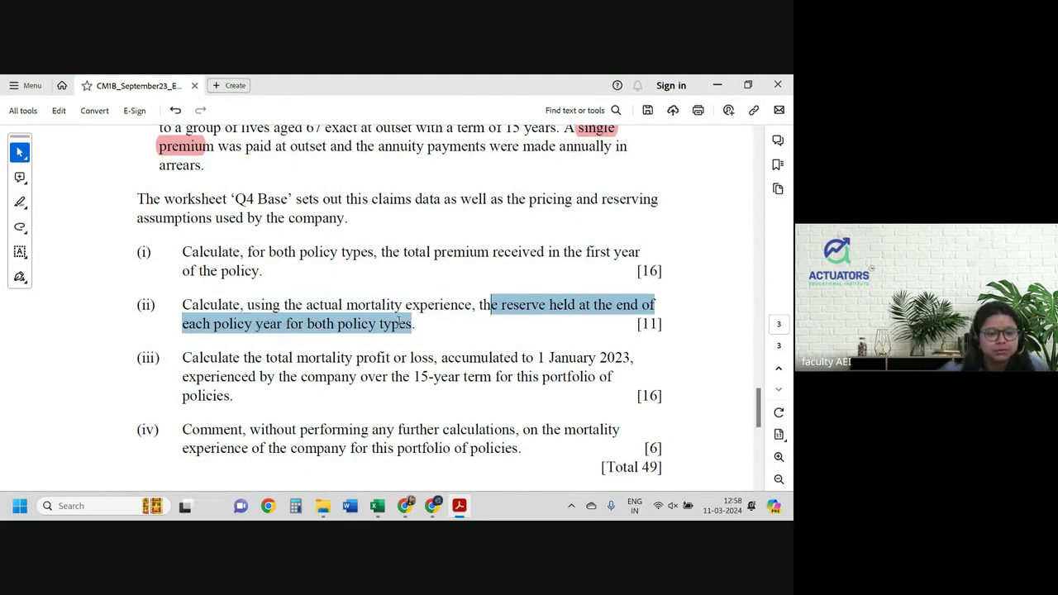
{"action": "left_click_drag", "start_coordinate": [400, 322], "coordinate": [402, 324]}
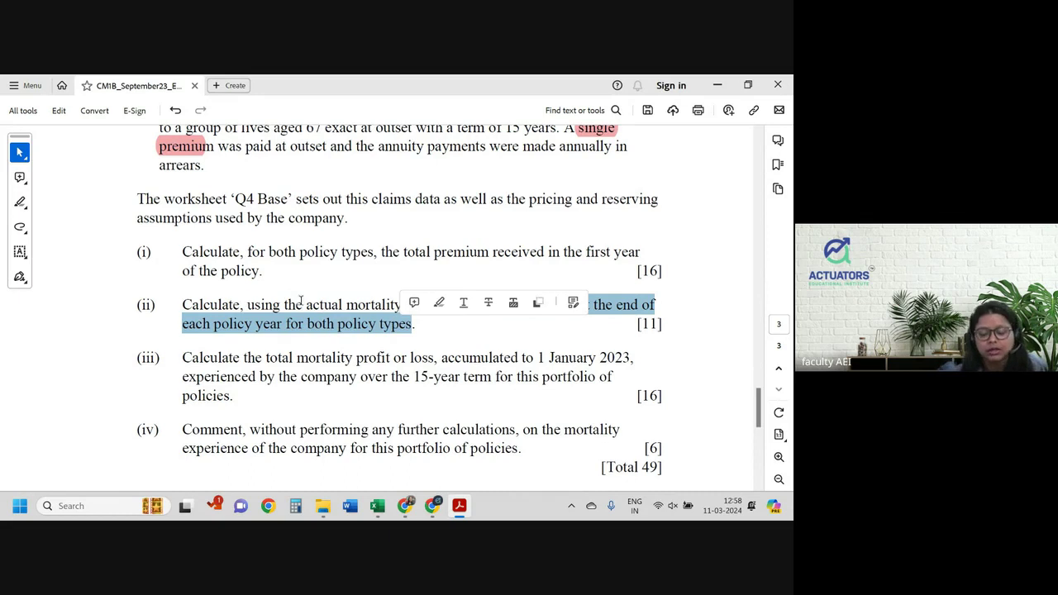
{"action": "left_click_drag", "start_coordinate": [306, 304], "coordinate": [451, 301]}
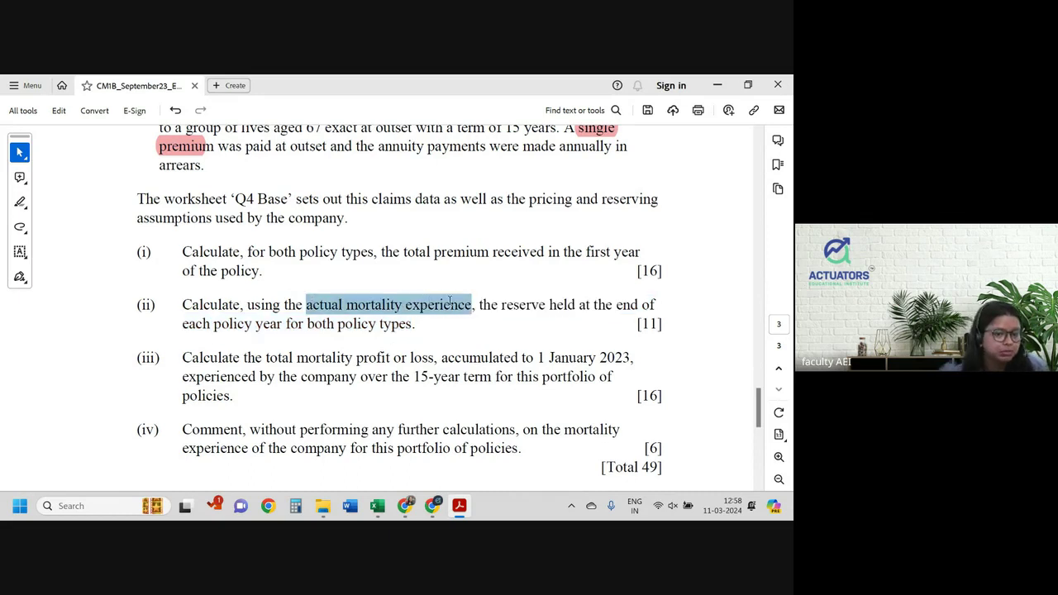
{"action": "left_click_drag", "start_coordinate": [501, 304], "coordinate": [646, 305]}
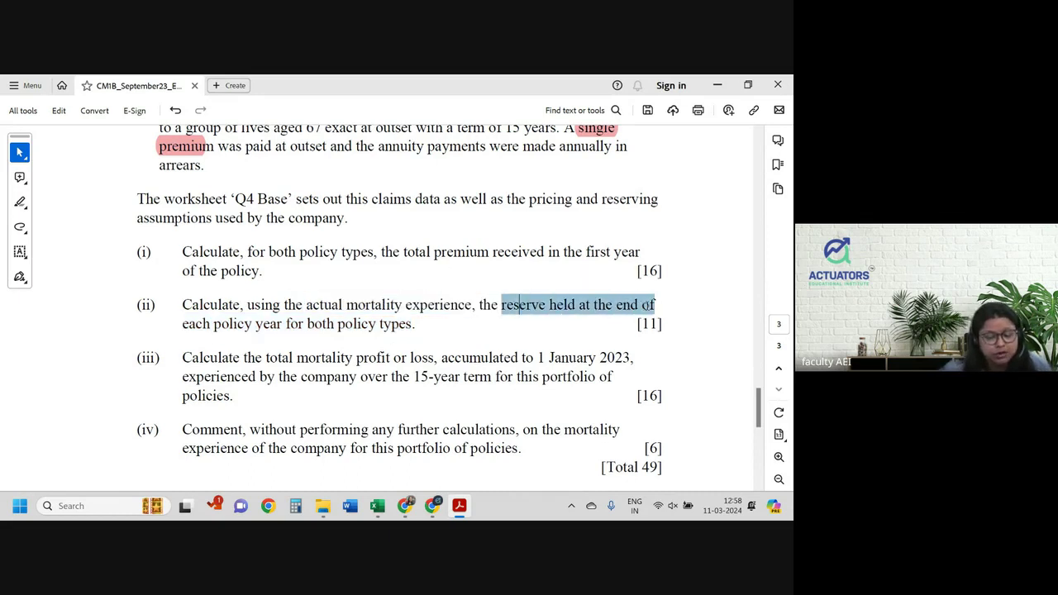
{"action": "left_click_drag", "start_coordinate": [183, 323], "coordinate": [276, 325]}
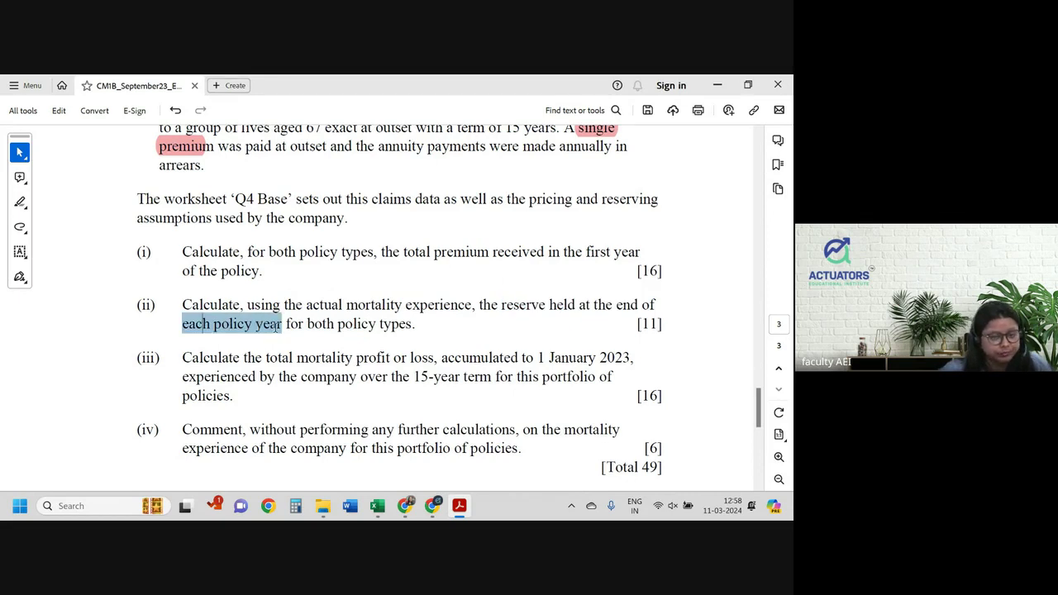
{"action": "left_click_drag", "start_coordinate": [276, 324], "coordinate": [278, 329]}
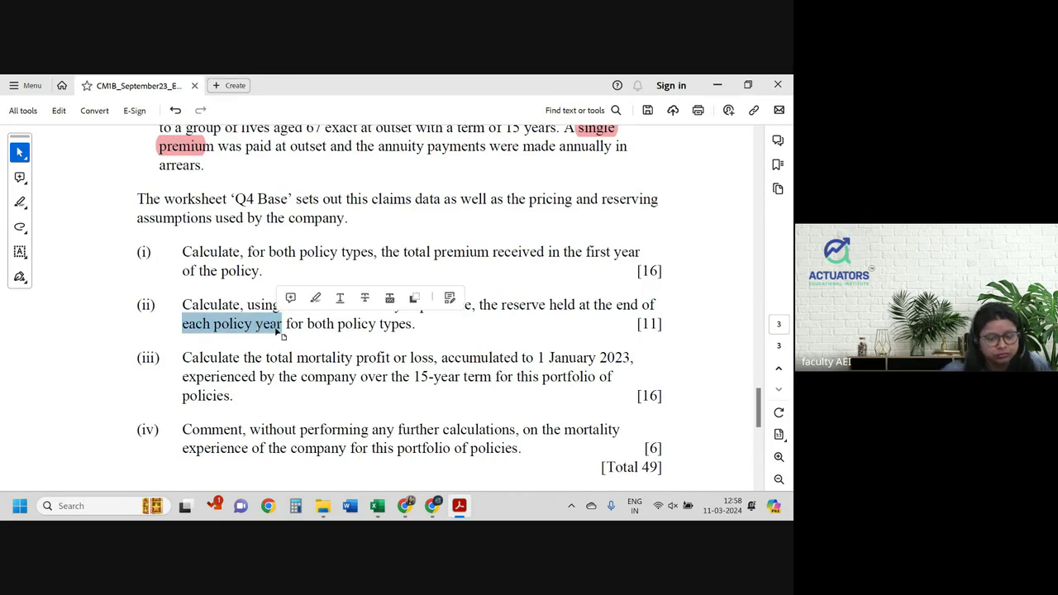
{"action": "key", "text": "alt+Tab"}
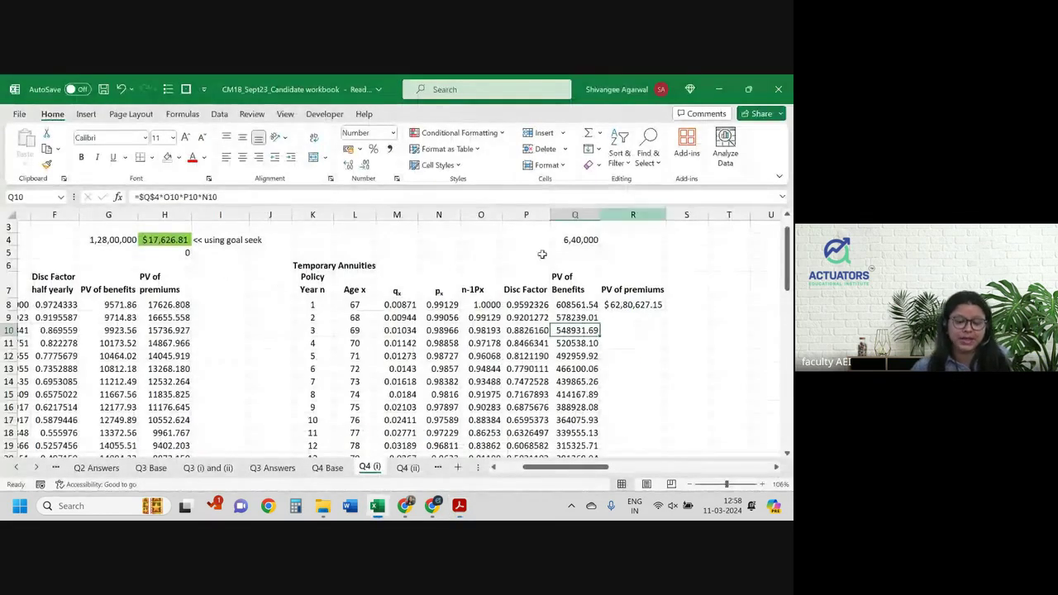
- Check the term assurance sum assured and the 640000 annual annuity benefit on Q4 (i)
{"action": "scroll", "coordinate": [124, 277], "scroll_direction": "up", "scroll_amount": 1}
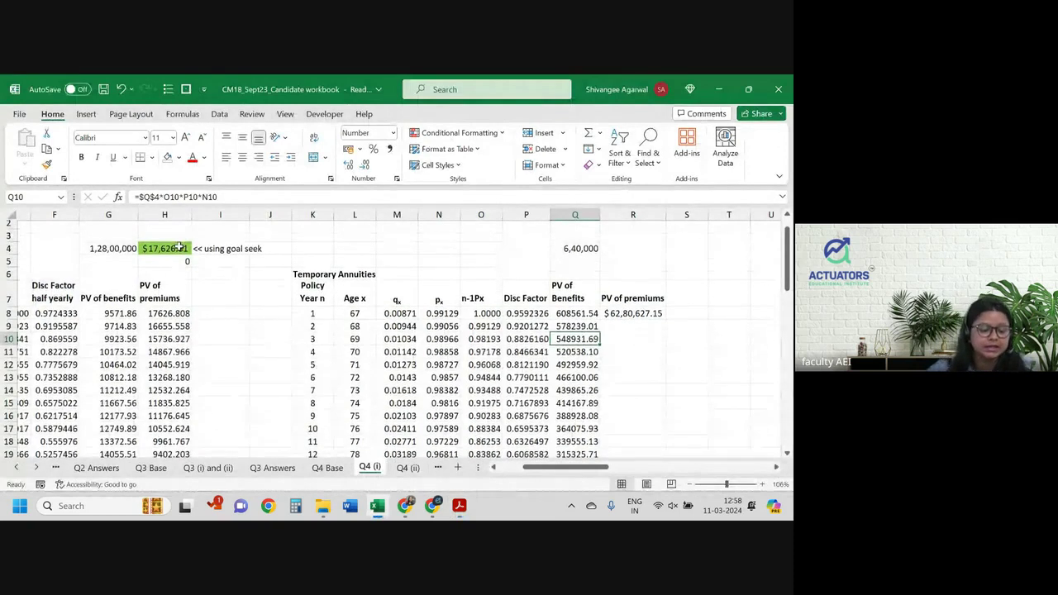
{"action": "left_click", "coordinate": [117, 247]}
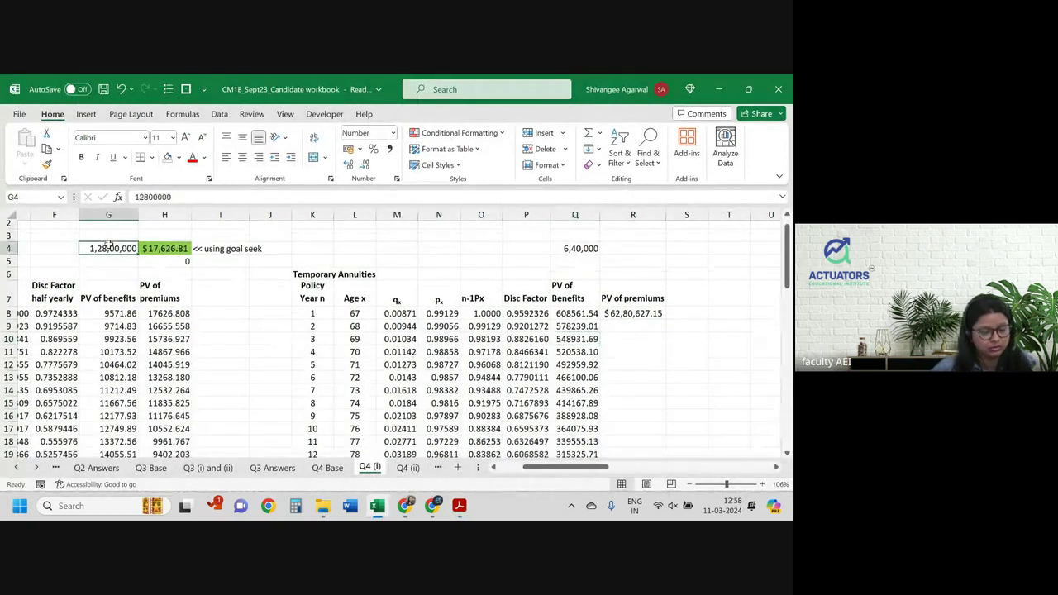
{"action": "left_click", "coordinate": [570, 248]}
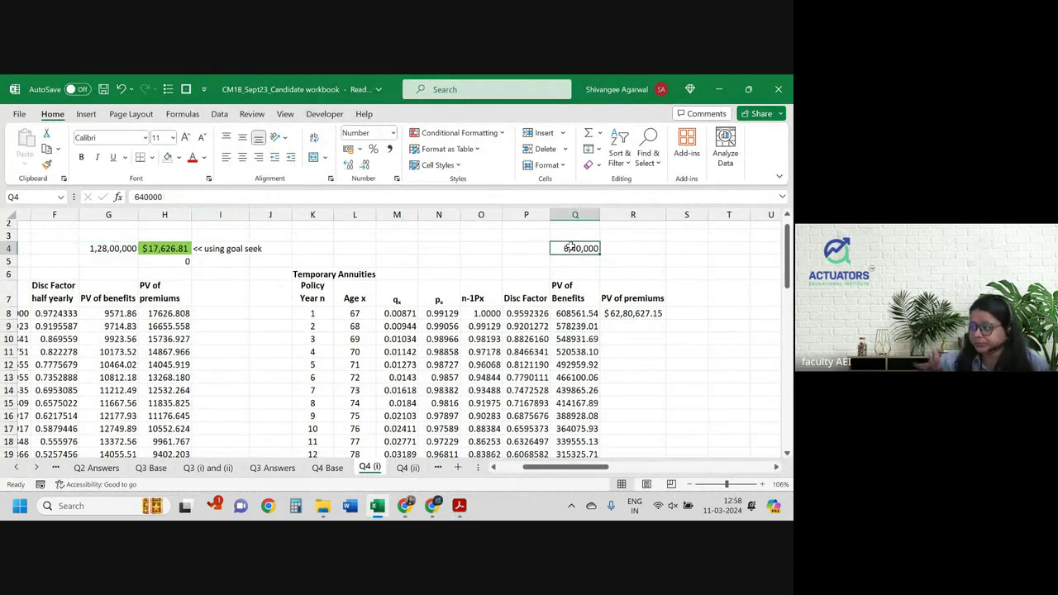
- On Q4 Base, review the assurance claims paid for years 1 and 6
{"action": "left_click", "coordinate": [335, 468]}
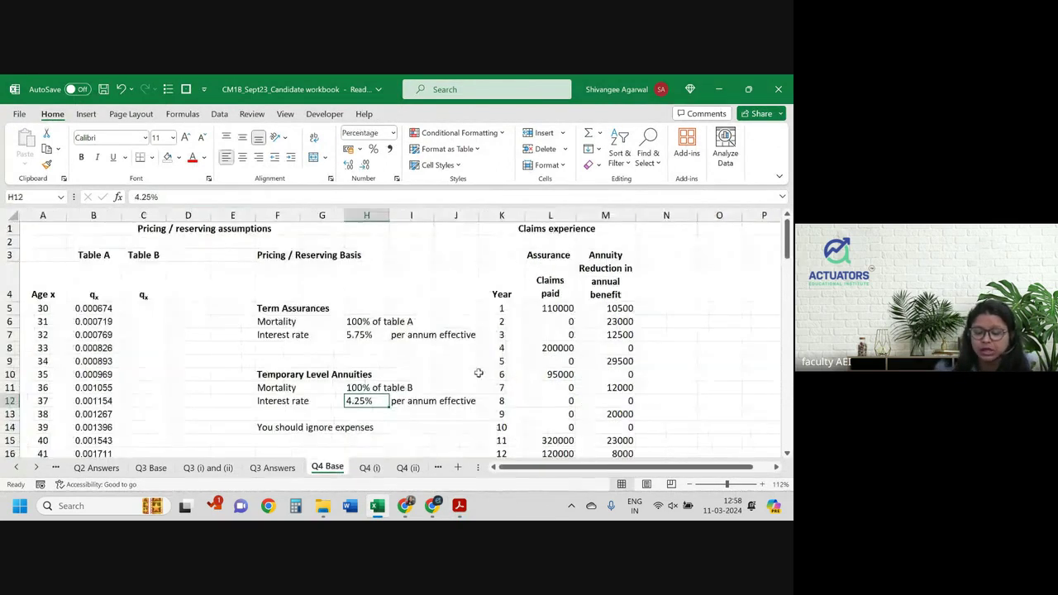
{"action": "left_click", "coordinate": [559, 311]}
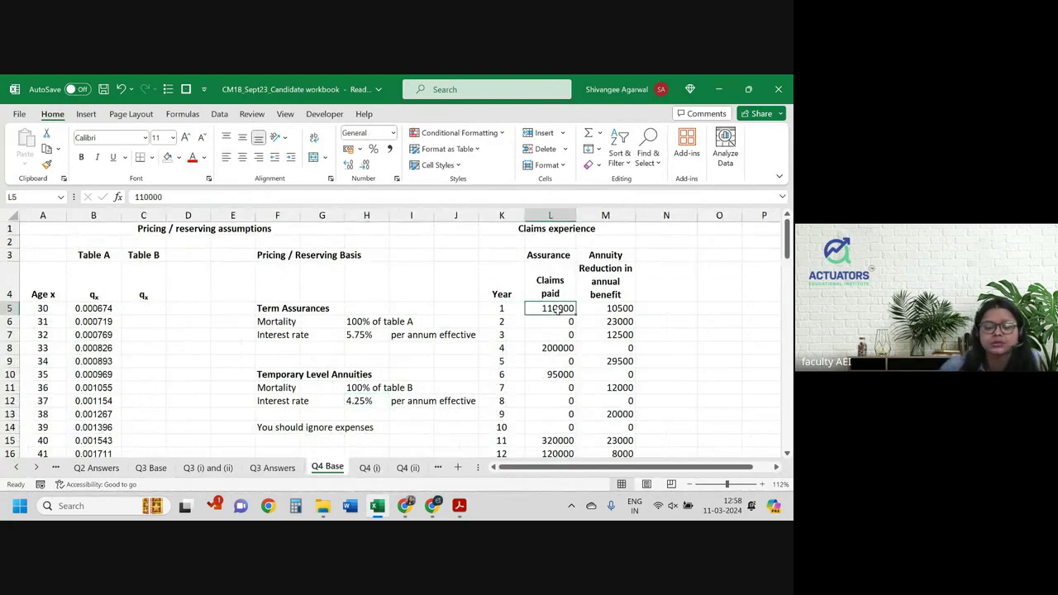
{"action": "left_click", "coordinate": [555, 347]}
{"action": "left_click", "coordinate": [562, 377]}
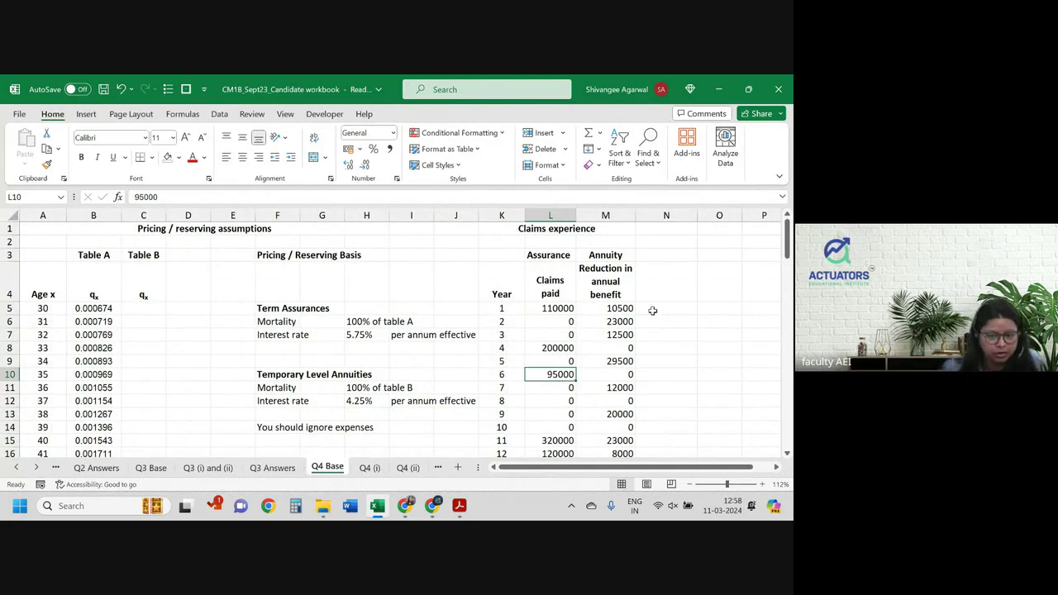
- Step through the annuity benefit reductions for years 1 to 3, glancing at the question paper
{"action": "left_click", "coordinate": [623, 305]}
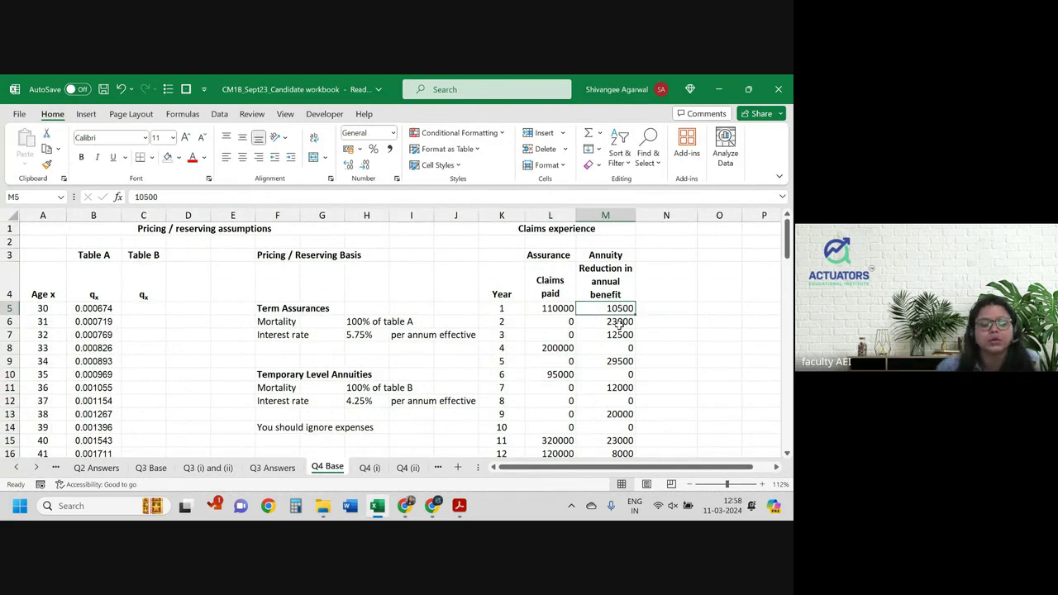
{"action": "left_click", "coordinate": [620, 322]}
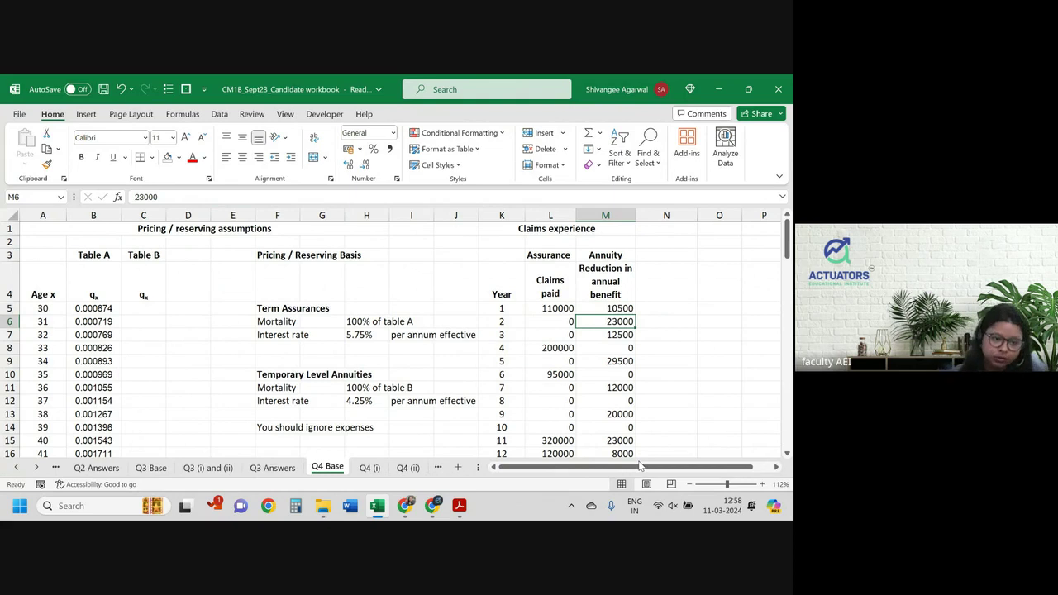
{"action": "left_click", "coordinate": [616, 281]}
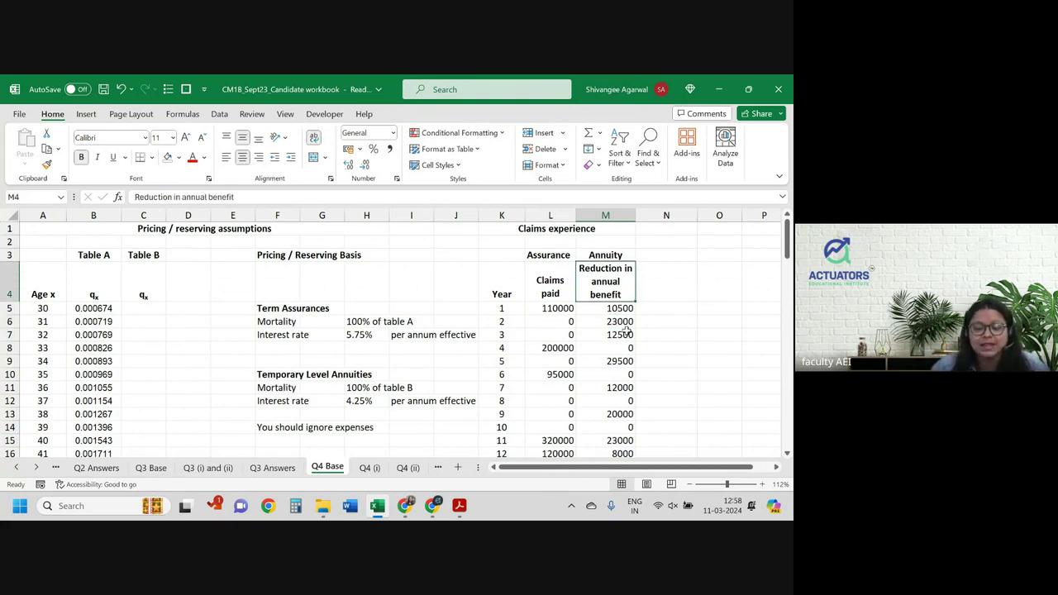
{"action": "left_click", "coordinate": [551, 293]}
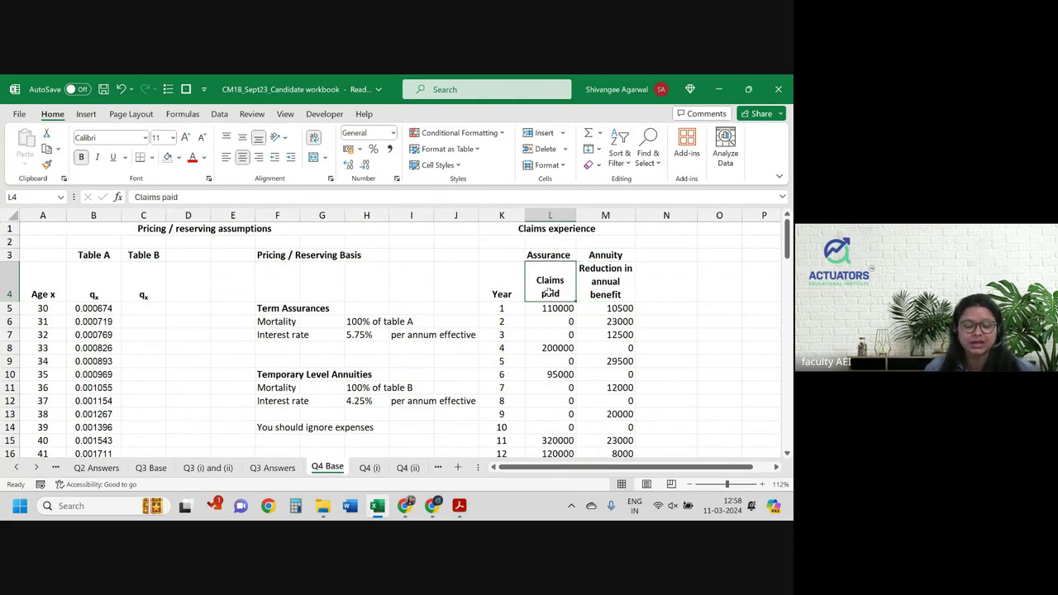
{"action": "left_click", "coordinate": [621, 288]}
{"action": "left_click", "coordinate": [602, 309]}
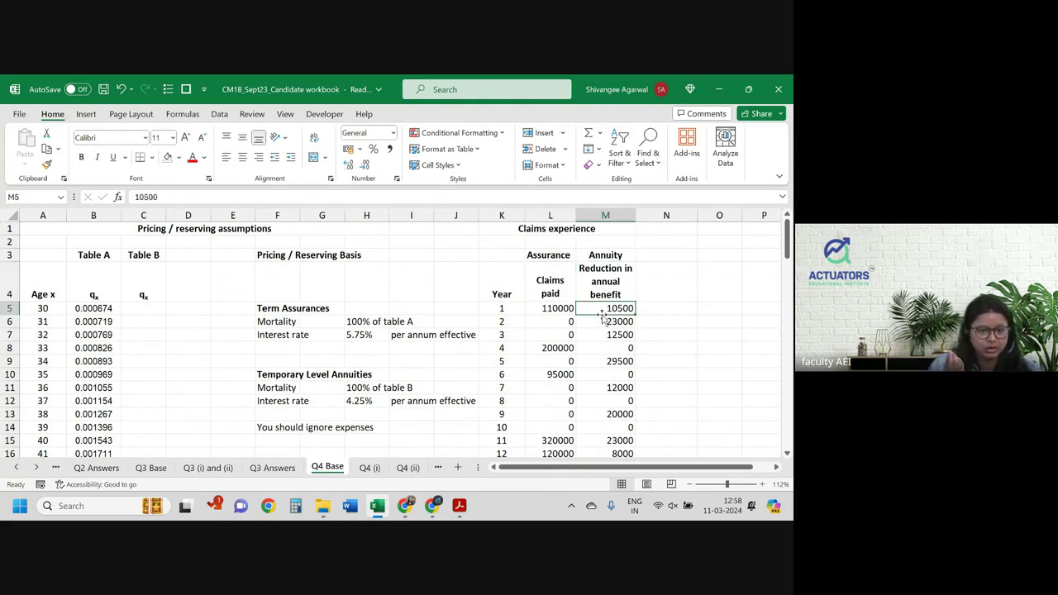
{"action": "left_click", "coordinate": [602, 322]}
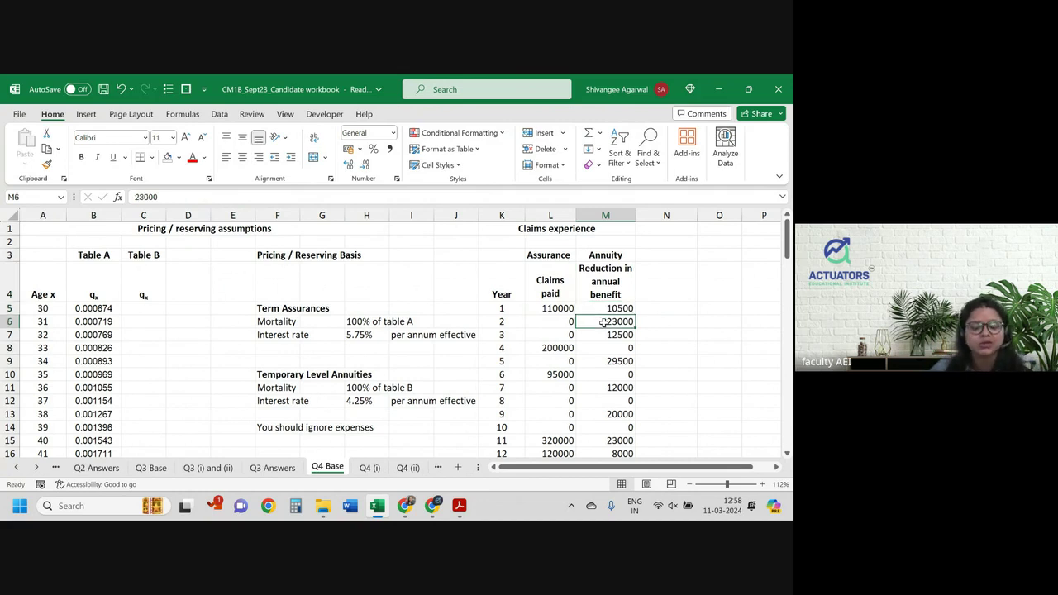
{"action": "left_click", "coordinate": [607, 334]}
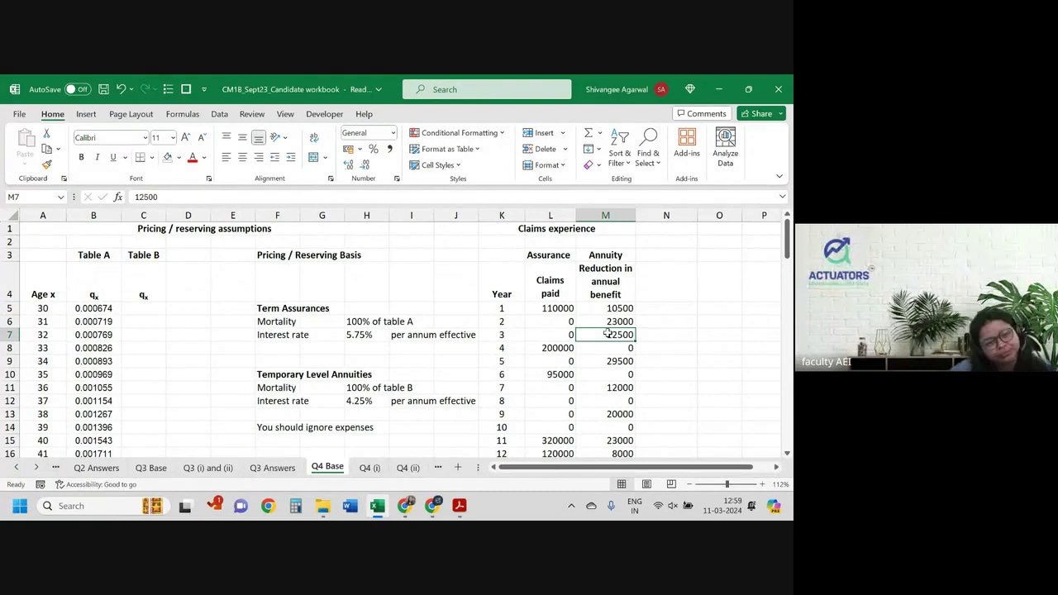
{"action": "key", "text": "alt+Tab"}
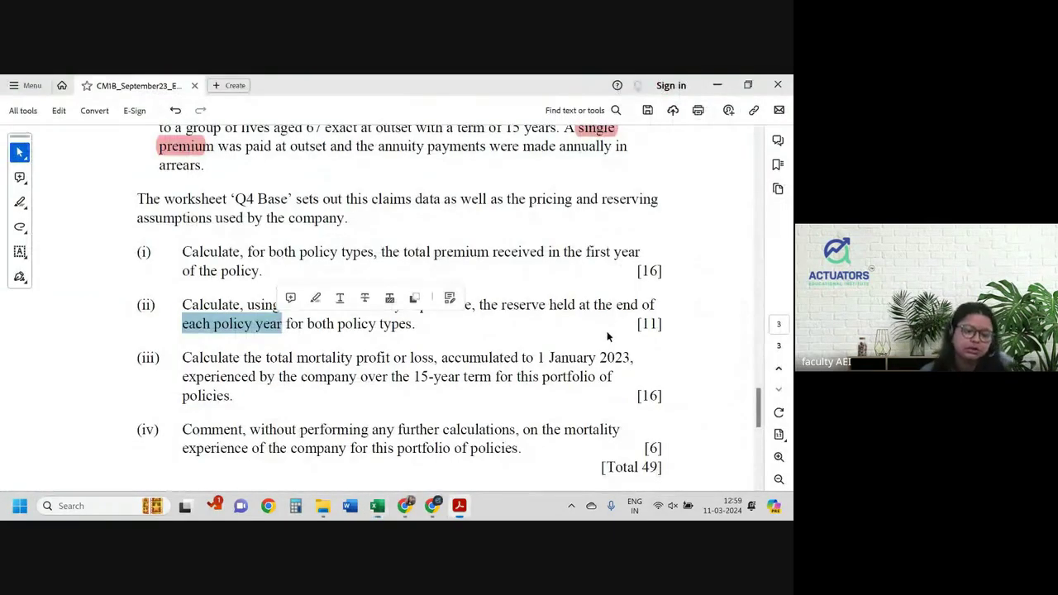
{"action": "key", "text": "alt+Tab"}
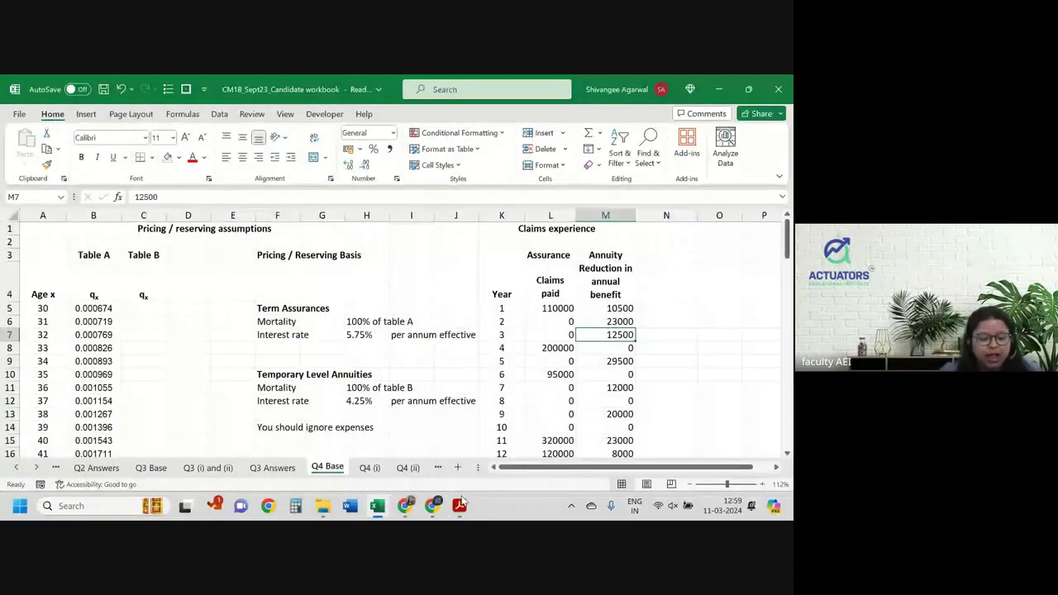
- Open the Q4 (ii) sheet, recheck Q4 Base, and select C6 for the starting benefit
{"action": "left_click", "coordinate": [409, 468]}
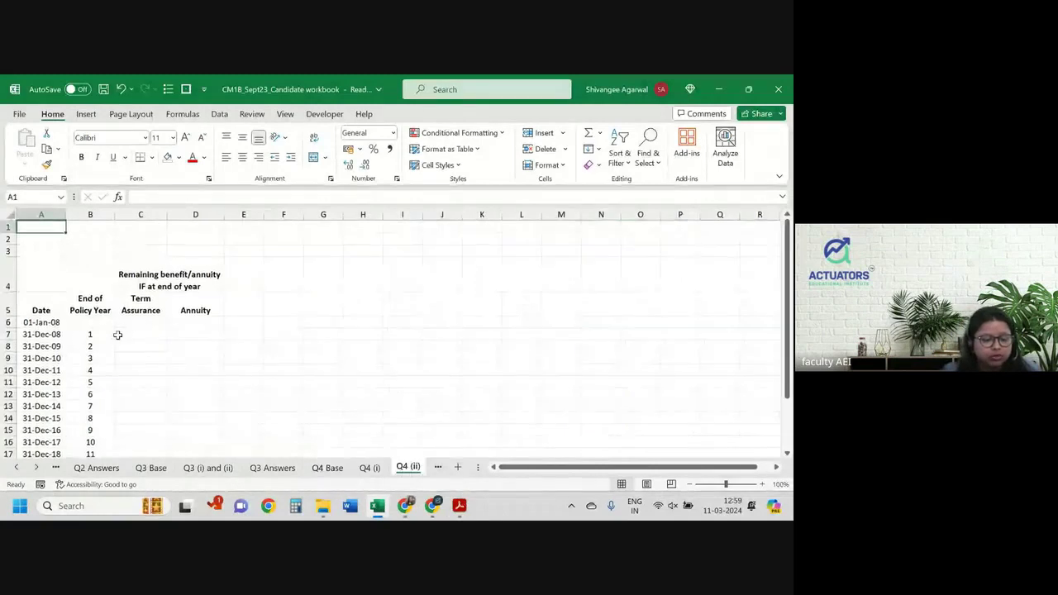
{"action": "scroll", "coordinate": [118, 335], "scroll_direction": "up", "scroll_amount": 3}
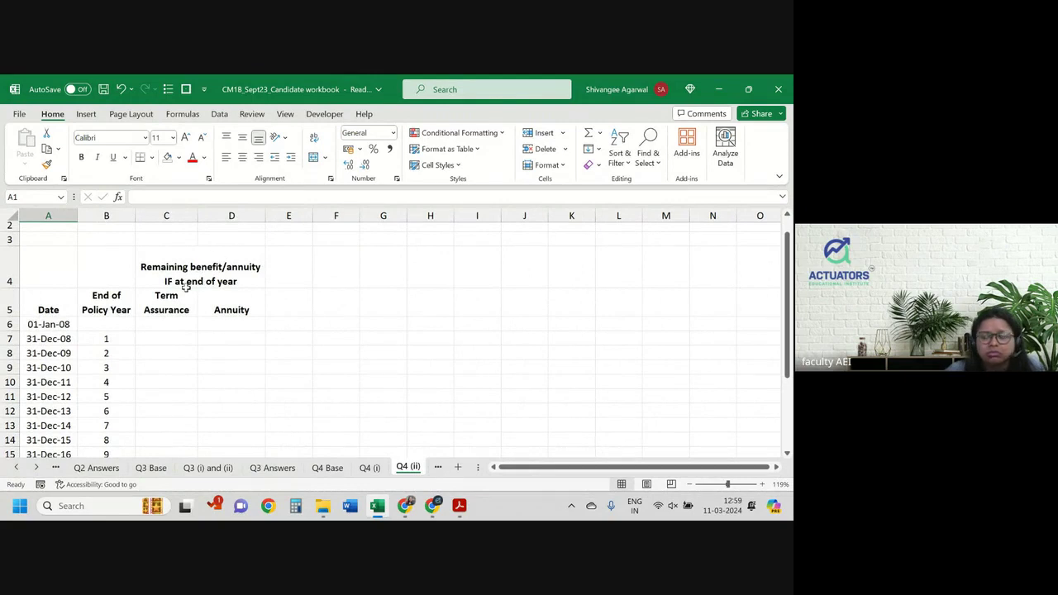
{"action": "left_click", "coordinate": [327, 466]}
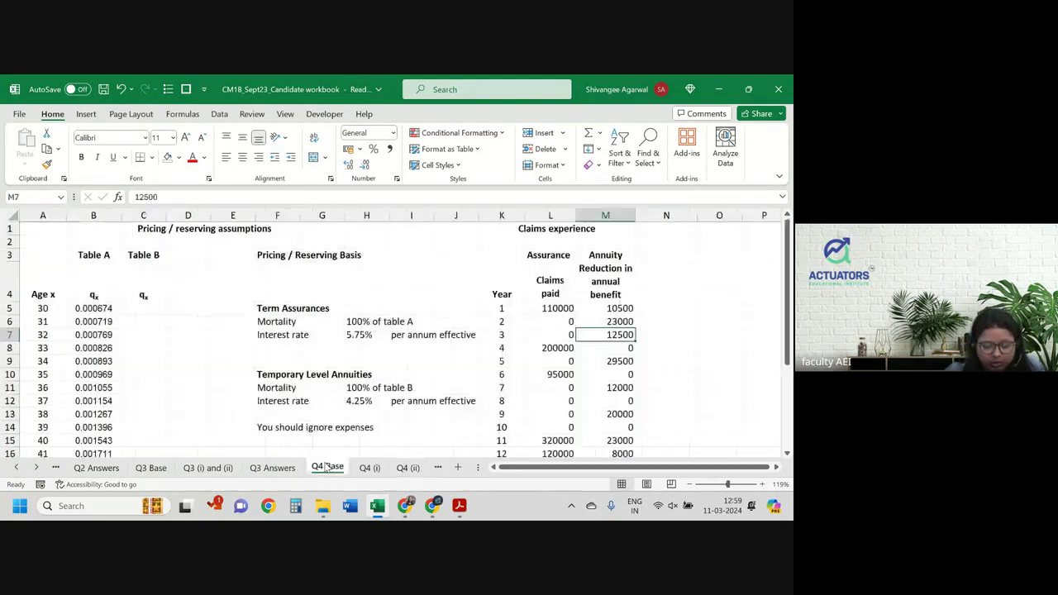
{"action": "left_click", "coordinate": [406, 468]}
{"action": "left_click", "coordinate": [178, 321]}
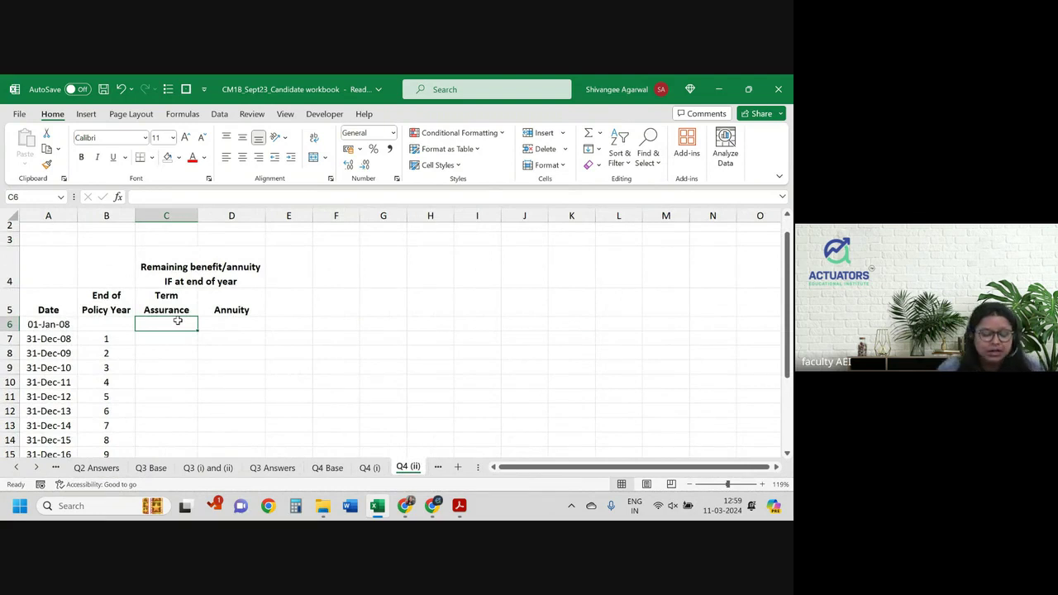
- Enter the starting term assurance benefit in C6, correcting mistyped digits
{"action": "type", "text": "1"}
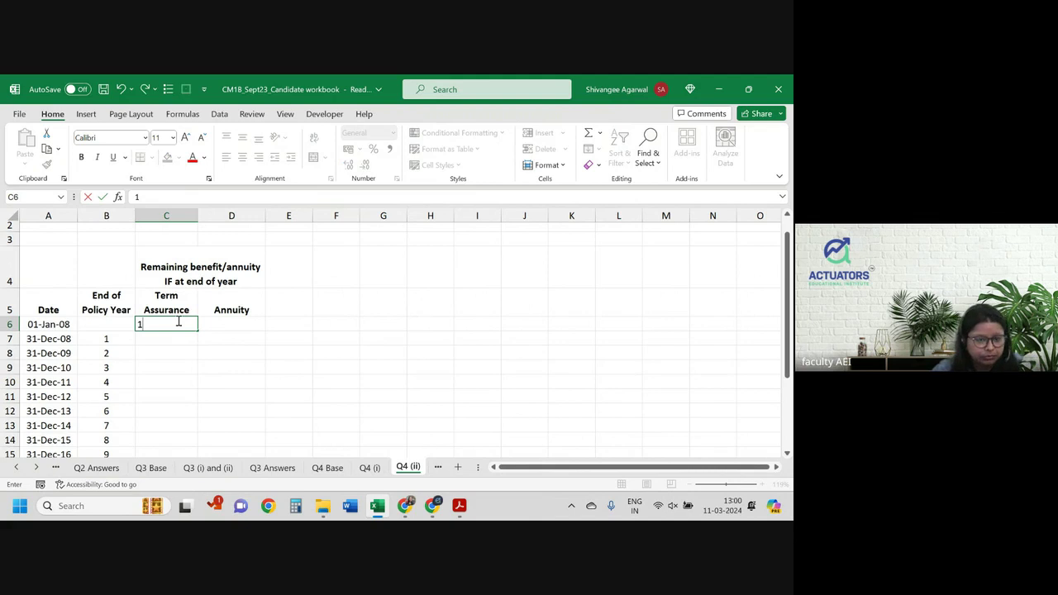
{"action": "type", "text": "2,8"}
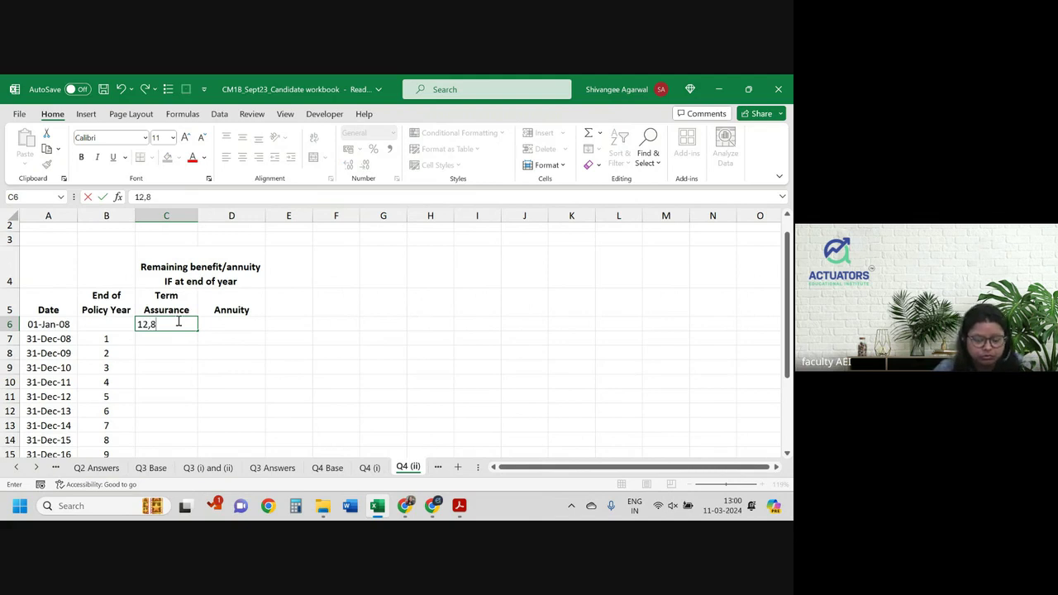
{"action": "type", "text": "0,000"}
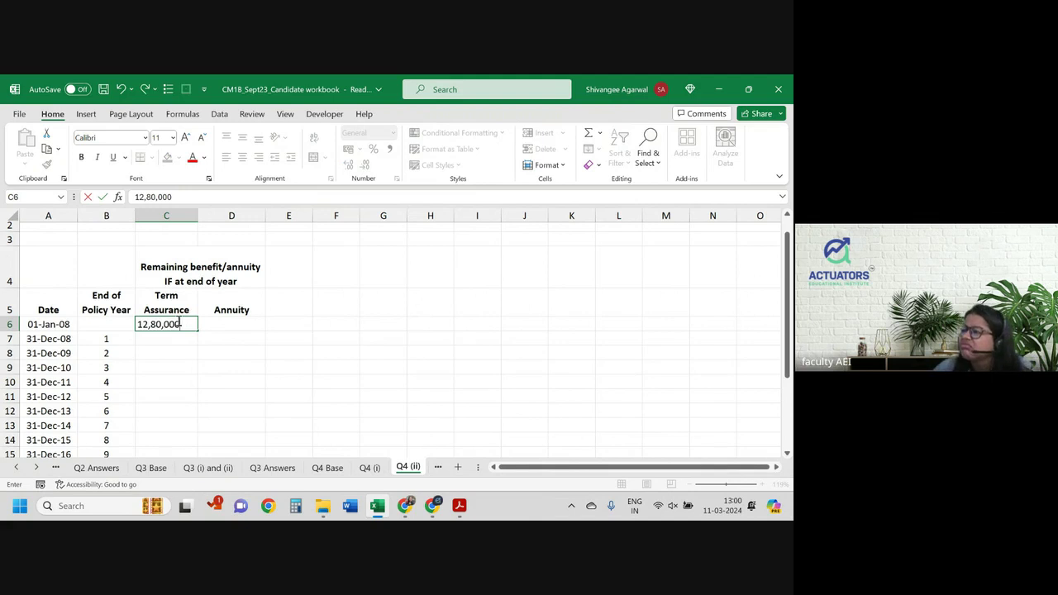
{"action": "key", "text": "BackSpace"}
{"action": "key", "text": "BackSpace"}
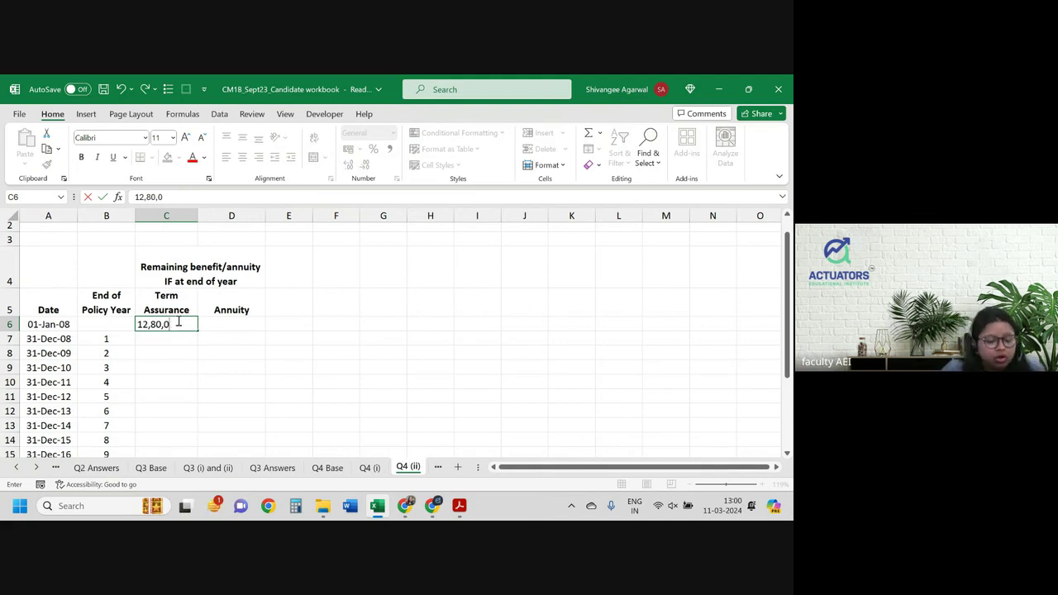
{"action": "key", "text": "BackSpace"}
{"action": "key", "text": "BackSpace"}
{"action": "key", "text": "BackSpace"}
{"action": "key", "text": "BackSpace"}
{"action": "key", "text": "BackSpace"}
{"action": "key", "text": "BackSpace"}
{"action": "type", "text": "1,2"}
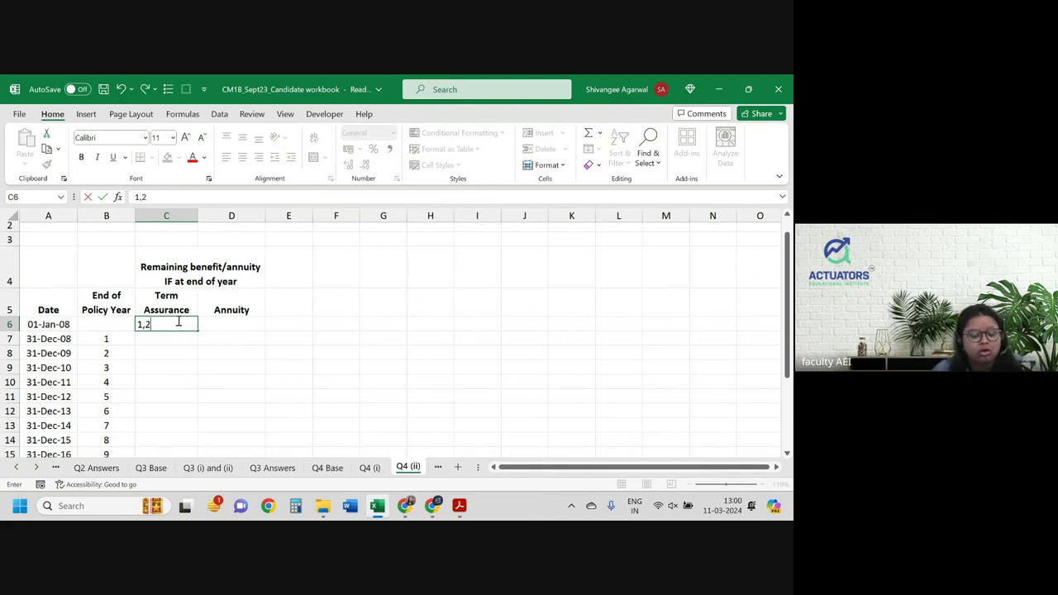
{"action": "type", "text": "8,"}
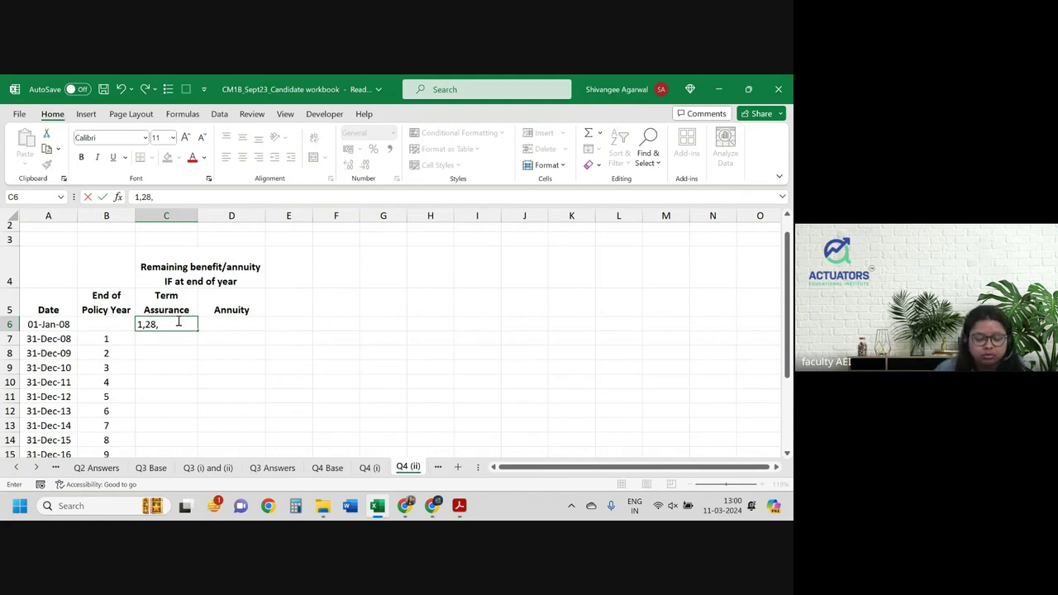
{"action": "type", "text": "80,000"}
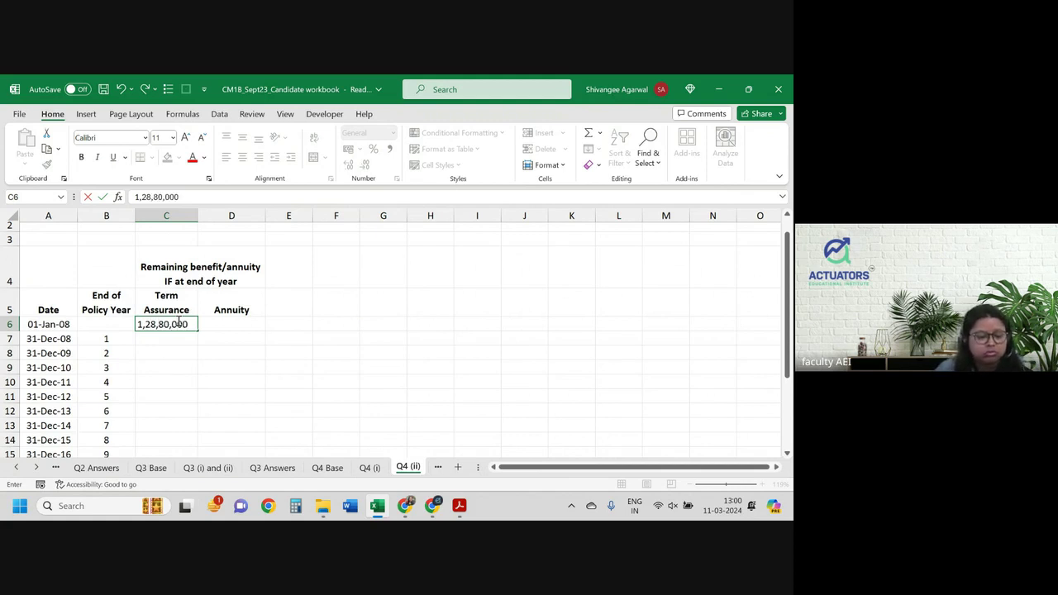
{"action": "key", "text": "Return"}
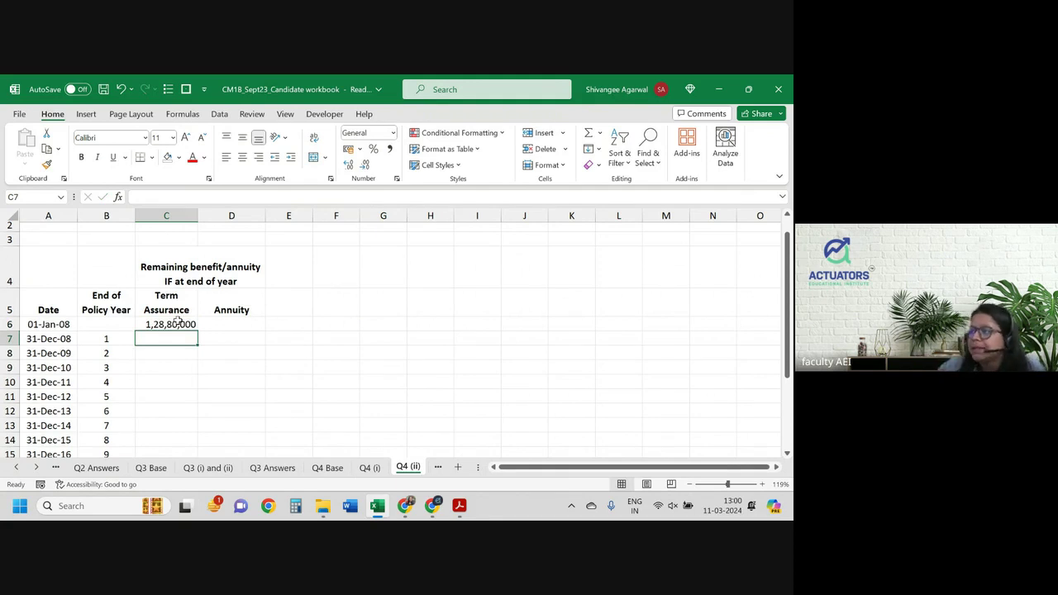
- Put a formula in C7 that references C6 as an absolute reference
{"action": "type", "text": "="}
{"action": "left_click", "coordinate": [178, 322]}
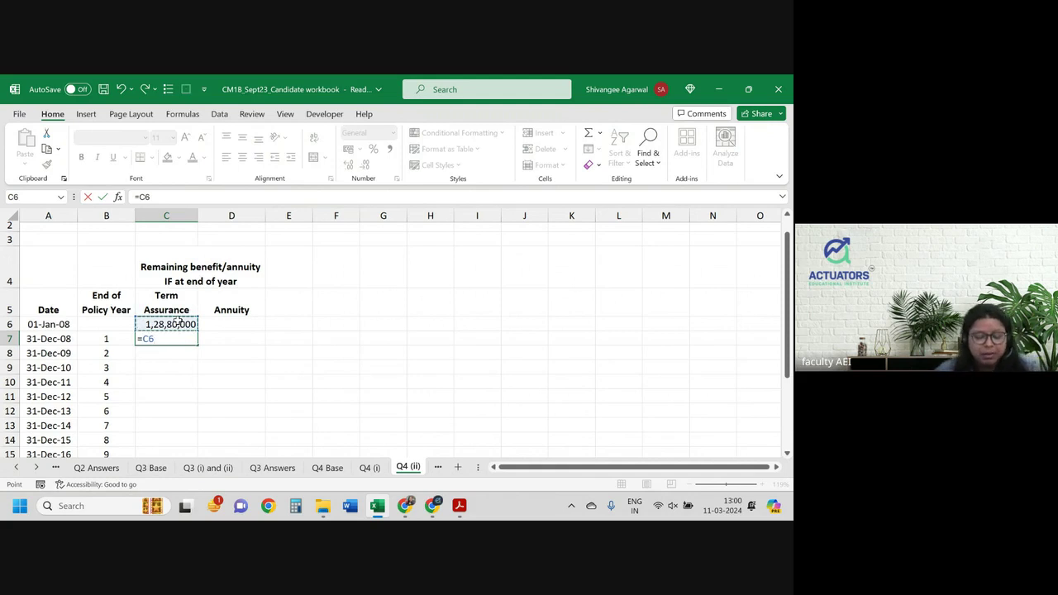
{"action": "key", "text": "F4"}
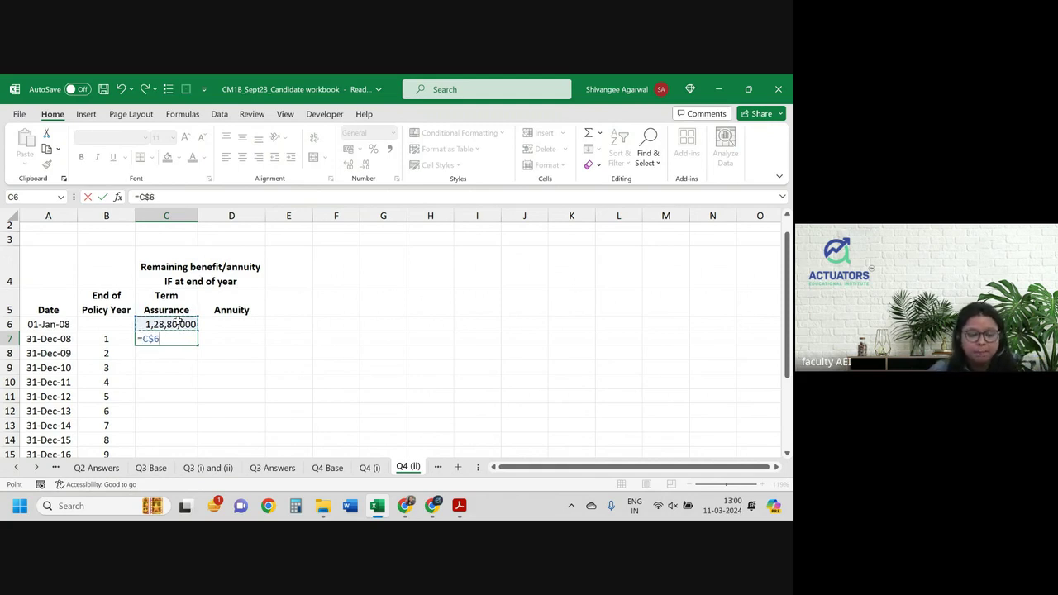
{"action": "key", "text": "Return"}
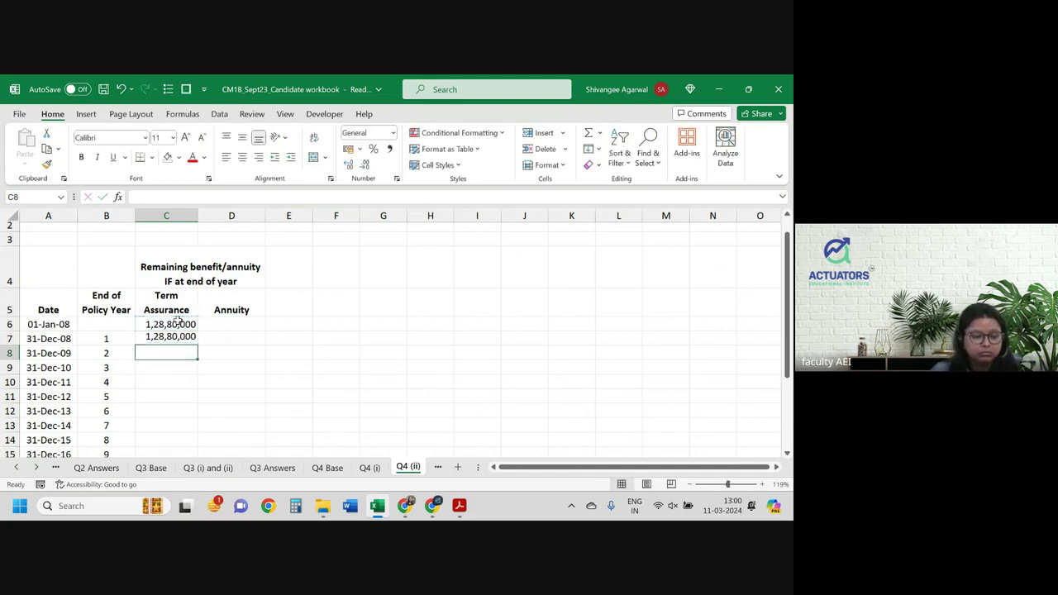
- Correct the C6 starting benefit to 1,28,00,000
{"action": "key", "text": "Up"}
{"action": "key", "text": "Up"}
{"action": "double_click", "coordinate": [178, 322]}
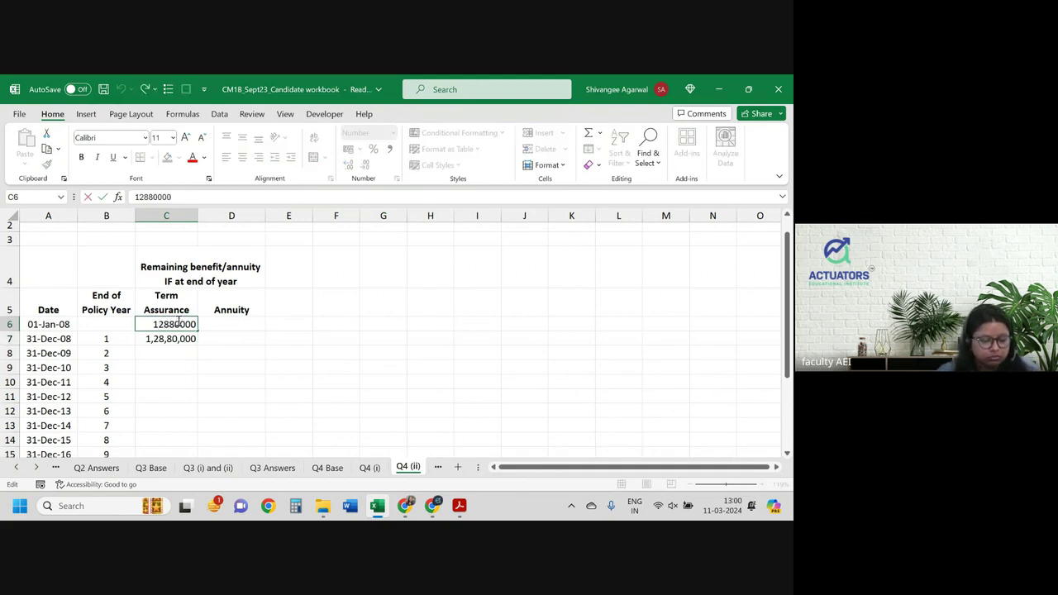
{"action": "key", "text": "BackSpace"}
{"action": "type", "text": "0"}
{"action": "key", "text": "Return"}
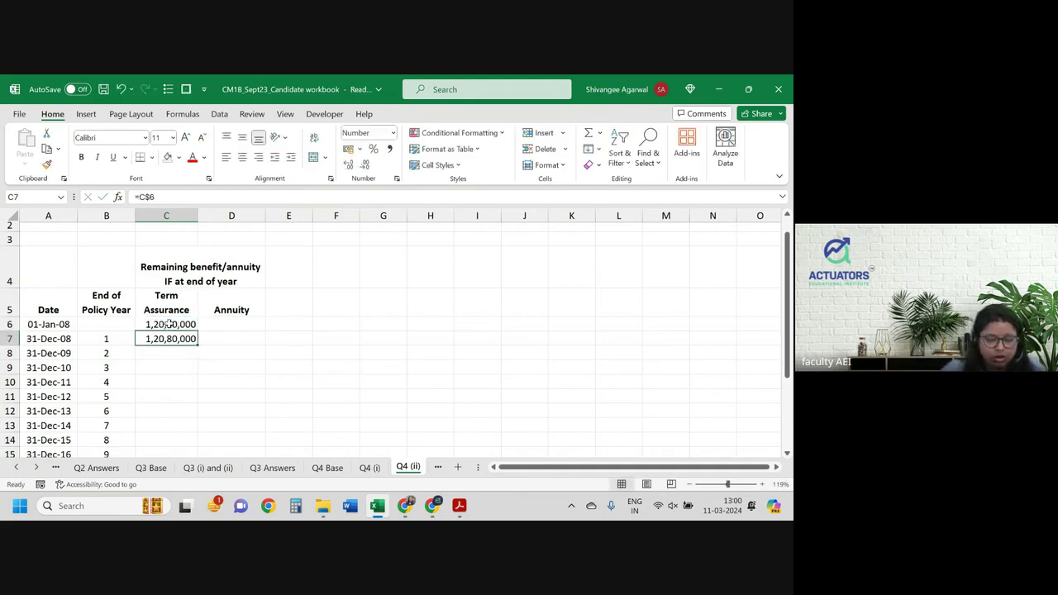
{"action": "left_click", "coordinate": [168, 324]}
{"action": "double_click", "coordinate": [153, 324]}
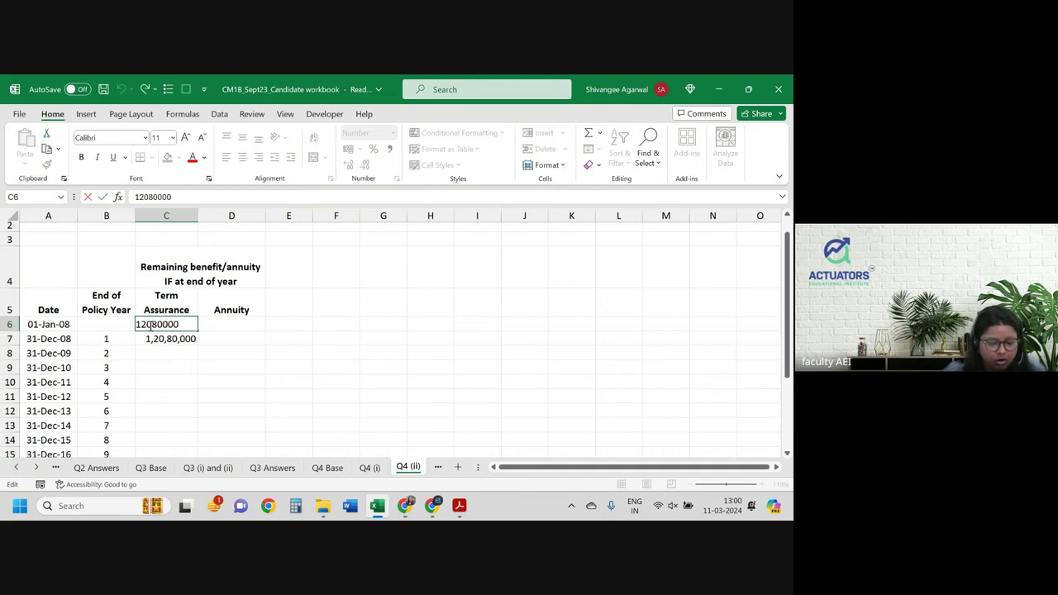
{"action": "key", "text": "BackSpace"}
{"action": "type", "text": "8"}
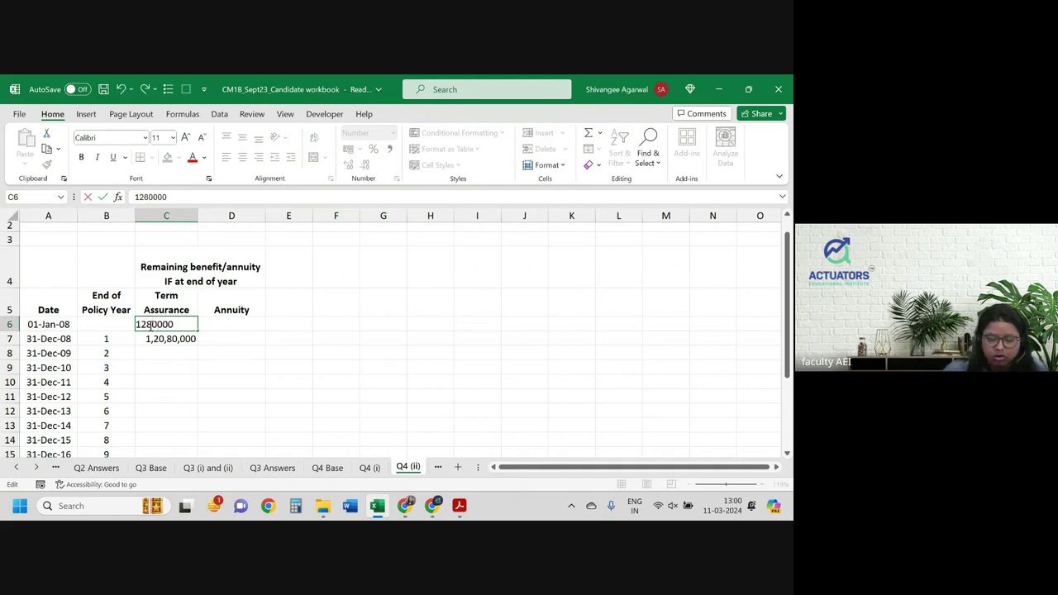
{"action": "key", "text": "Return"}
- Clear C7 and begin the formula =C$6-sum( to subtract summed claims
{"action": "key", "text": "Delete"}
{"action": "type", "text": "=C$6"}
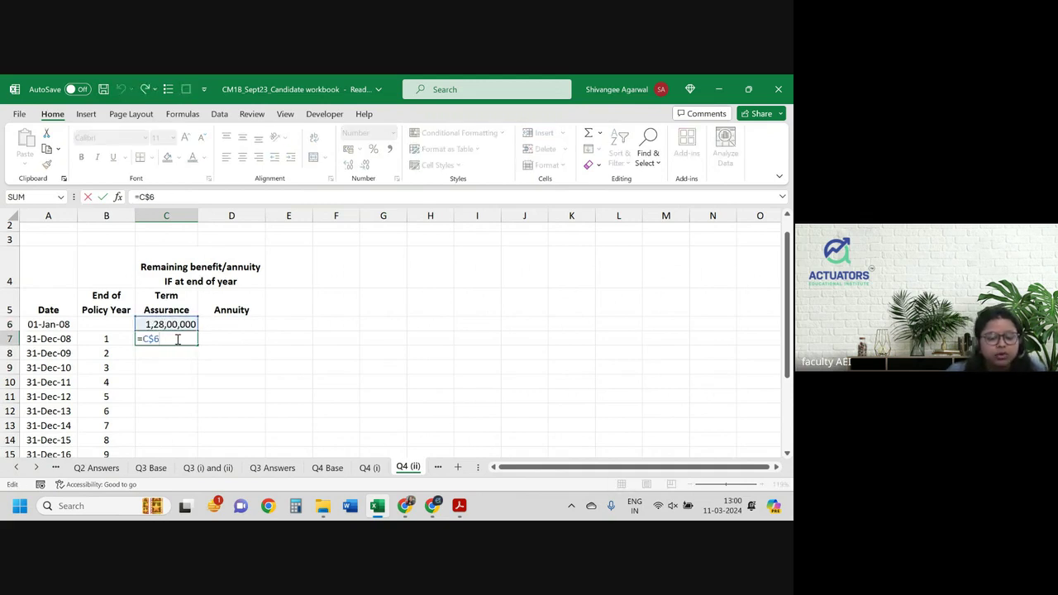
{"action": "type", "text": "-"}
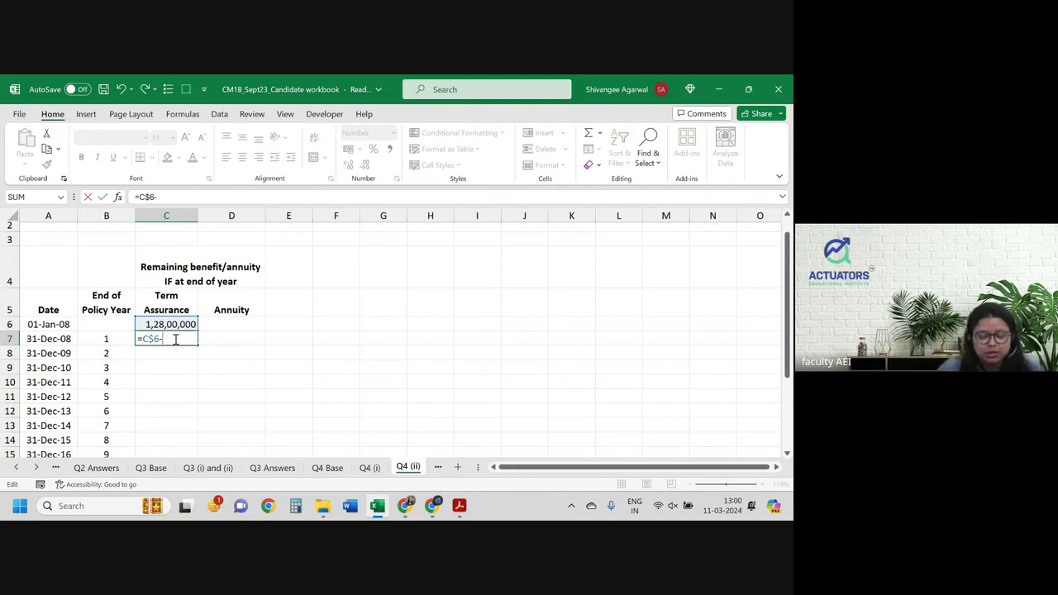
{"action": "type", "text": "sum("}
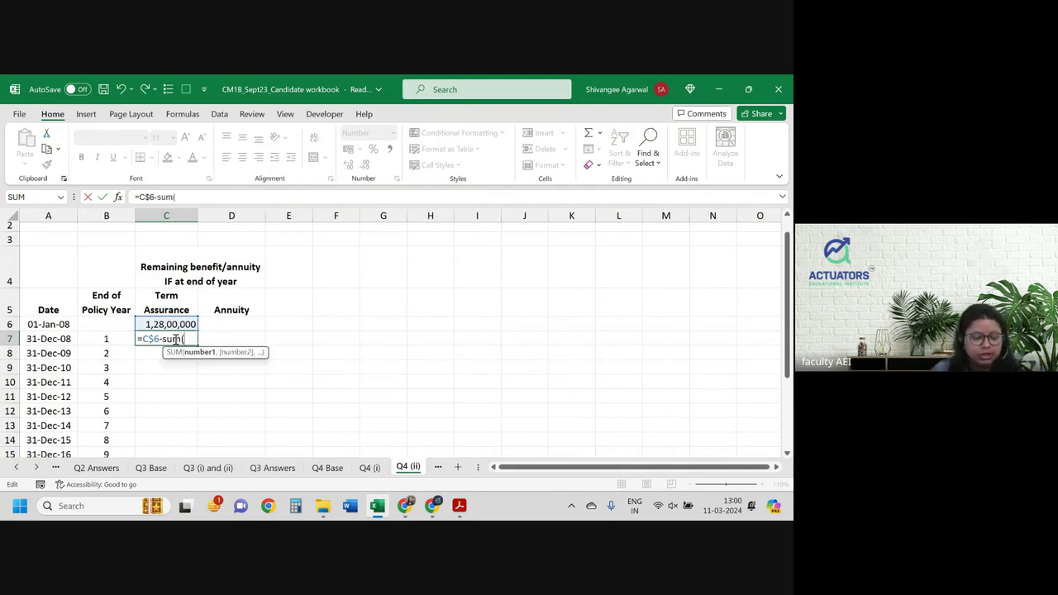
{"action": "left_click", "coordinate": [376, 469]}
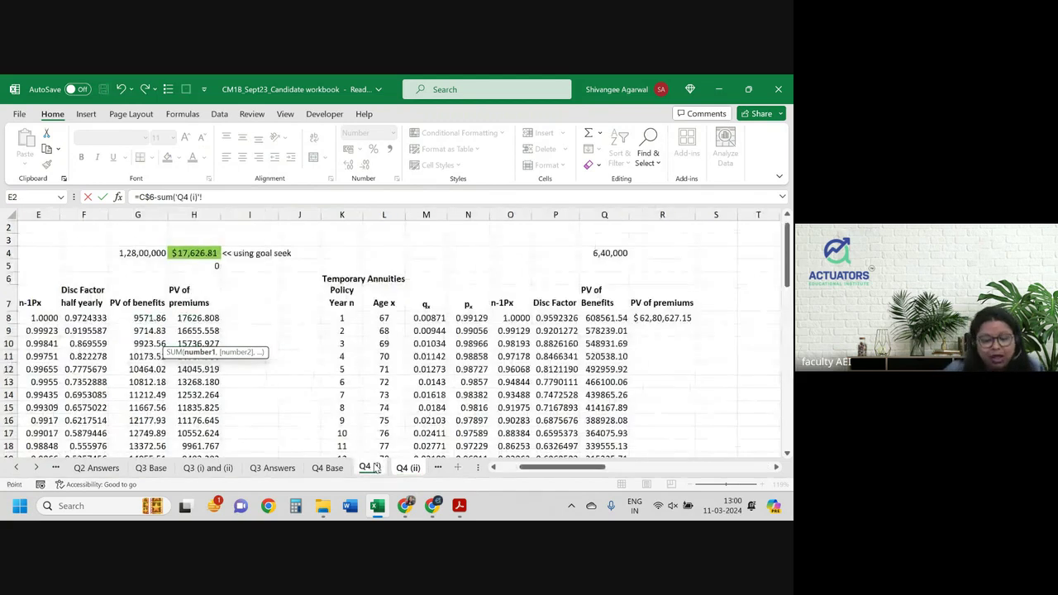
- Finish C7 as =C$6-SUM($L$5:L5) using Q4 Base claims, giving 1,26,90,000
{"action": "left_click", "coordinate": [318, 469]}
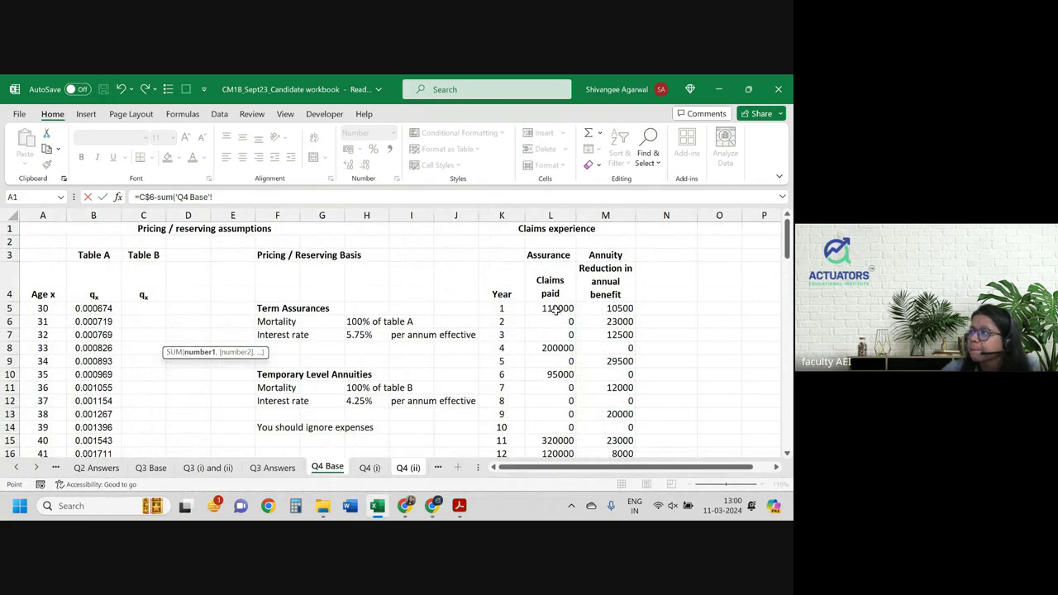
{"action": "left_click", "coordinate": [557, 310]}
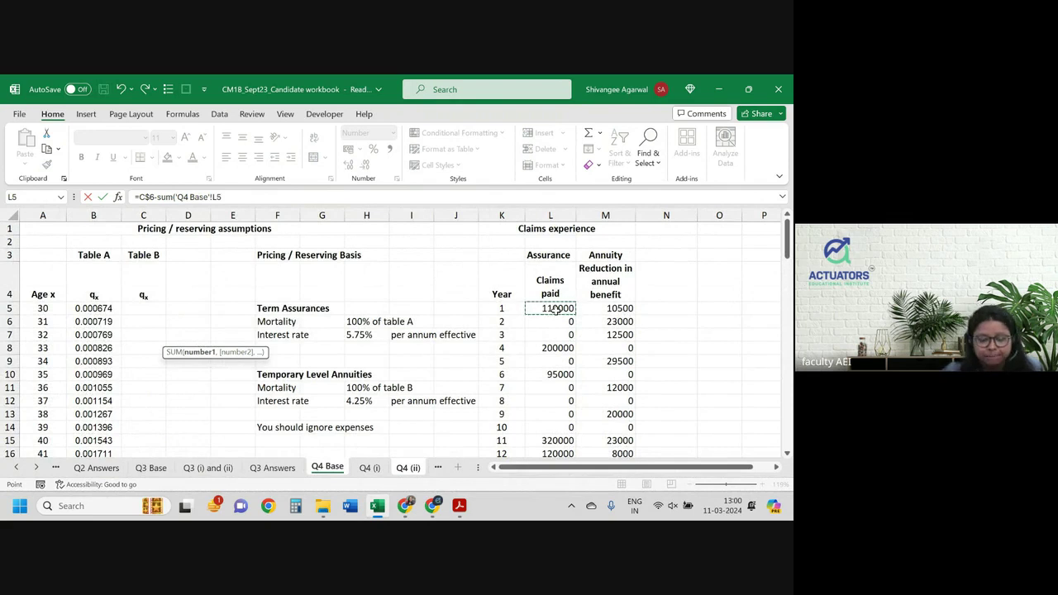
{"action": "key", "text": "F8"}
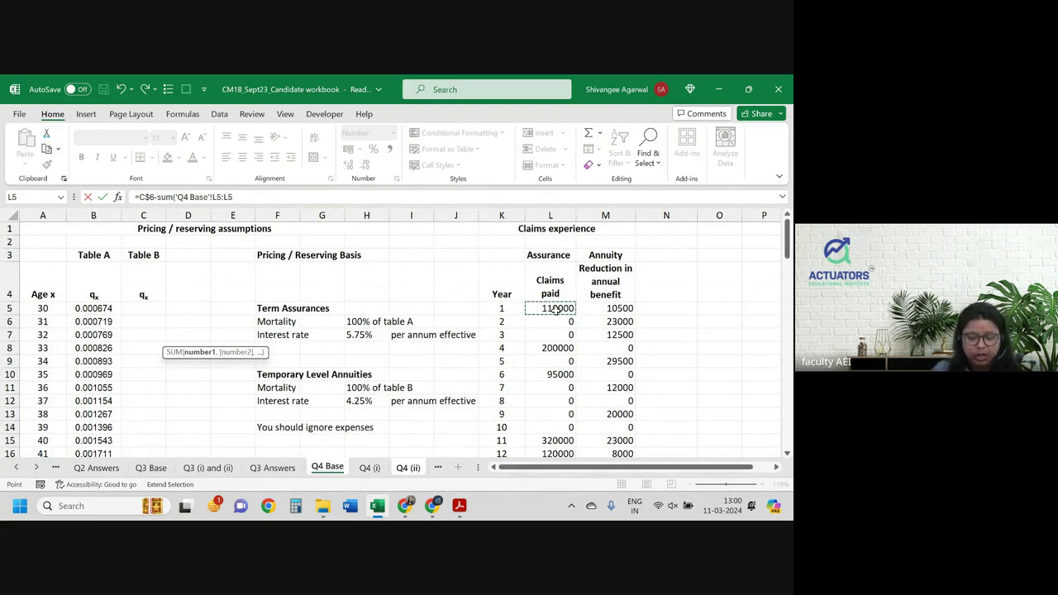
{"action": "type", "text": ")"}
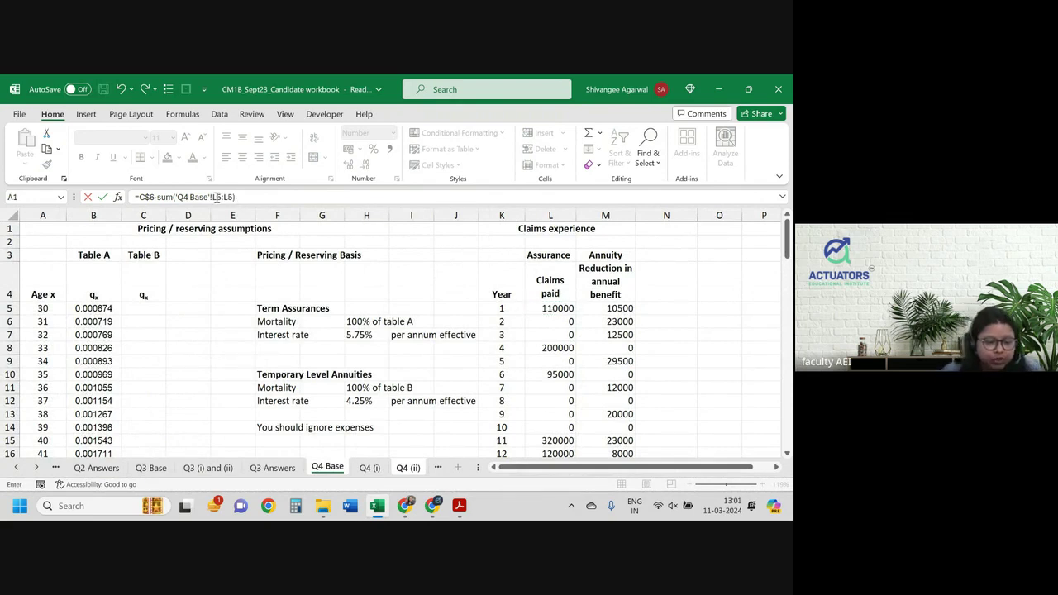
{"action": "left_click", "coordinate": [217, 197]}
{"action": "key", "text": "F4"}
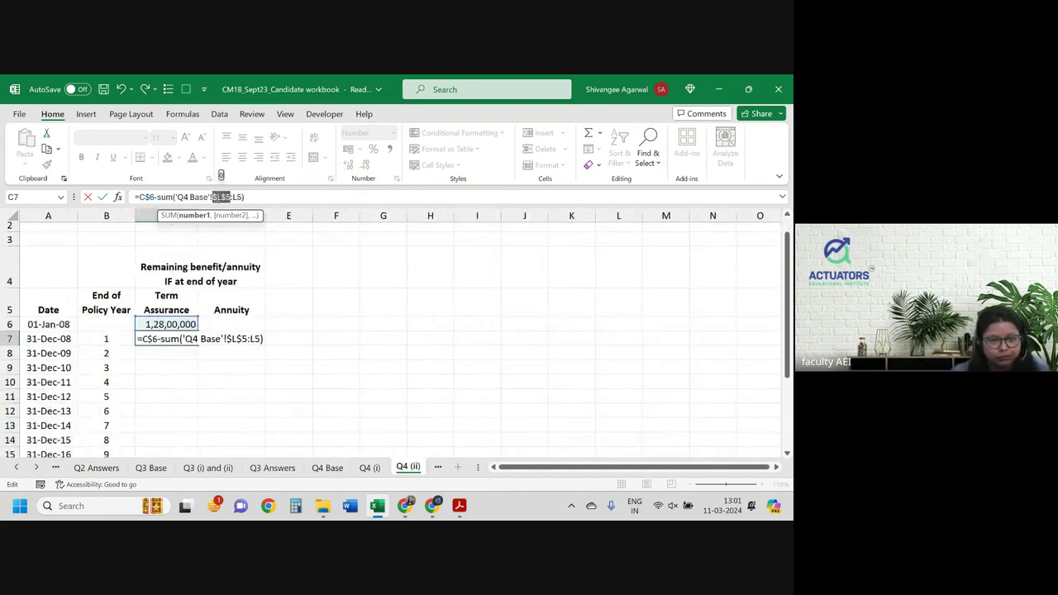
{"action": "key", "text": "Return"}
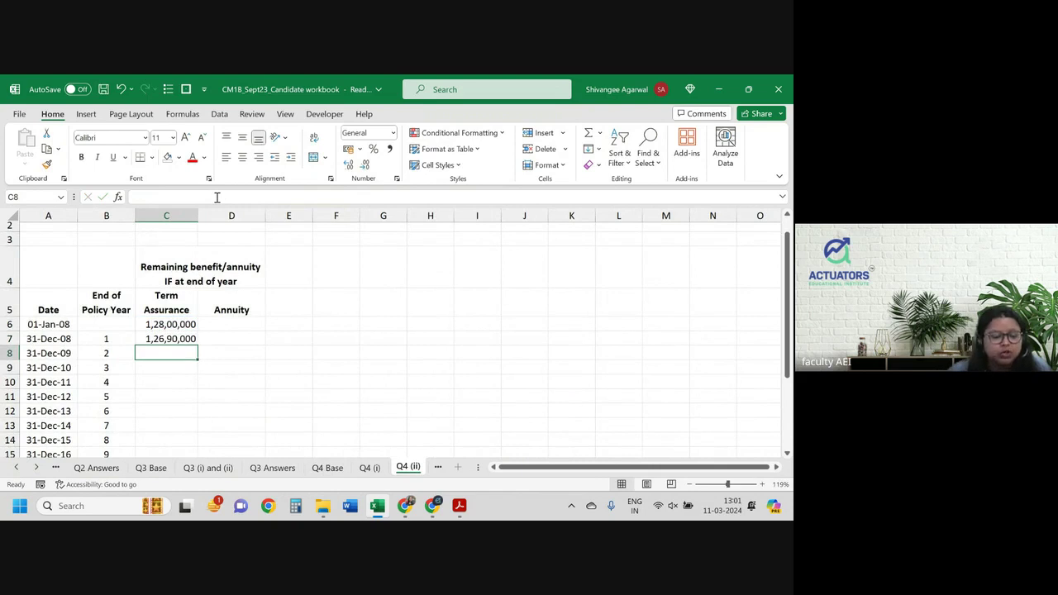
{"action": "key", "text": "alt+Tab"}
- Highlight 'a total sum' in pink in question 4's term assurance wording
{"action": "scroll", "coordinate": [464, 250], "scroll_direction": "up", "scroll_amount": 5}
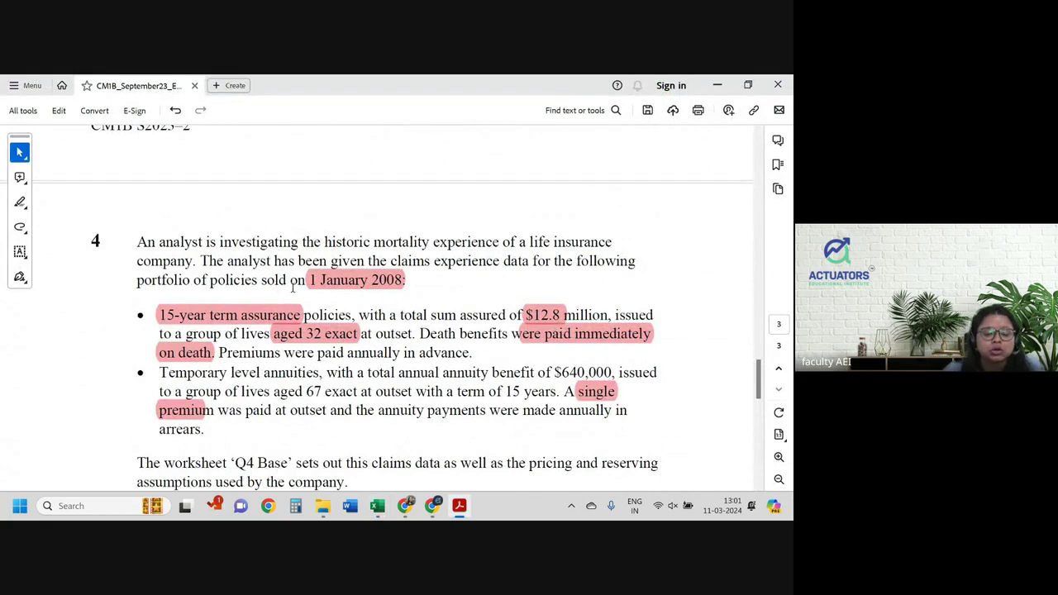
{"action": "left_click_drag", "start_coordinate": [390, 314], "coordinate": [456, 315]}
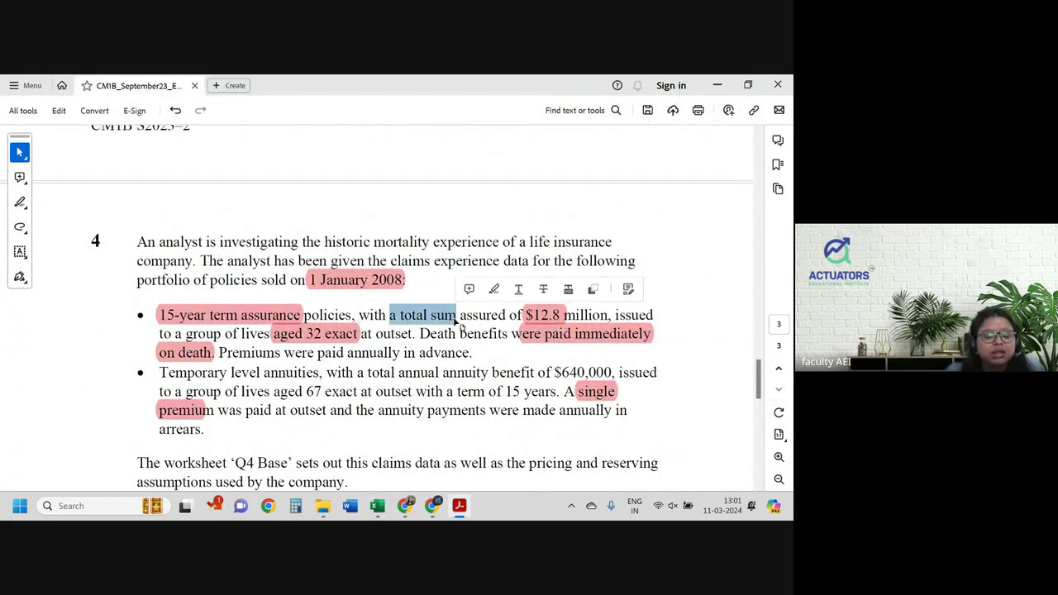
{"action": "left_click", "coordinate": [495, 288]}
{"action": "key", "text": "alt+Tab"}
{"action": "key", "text": "ctrl+Page_Up"}
{"action": "key", "text": "ctrl+Page_Up"}
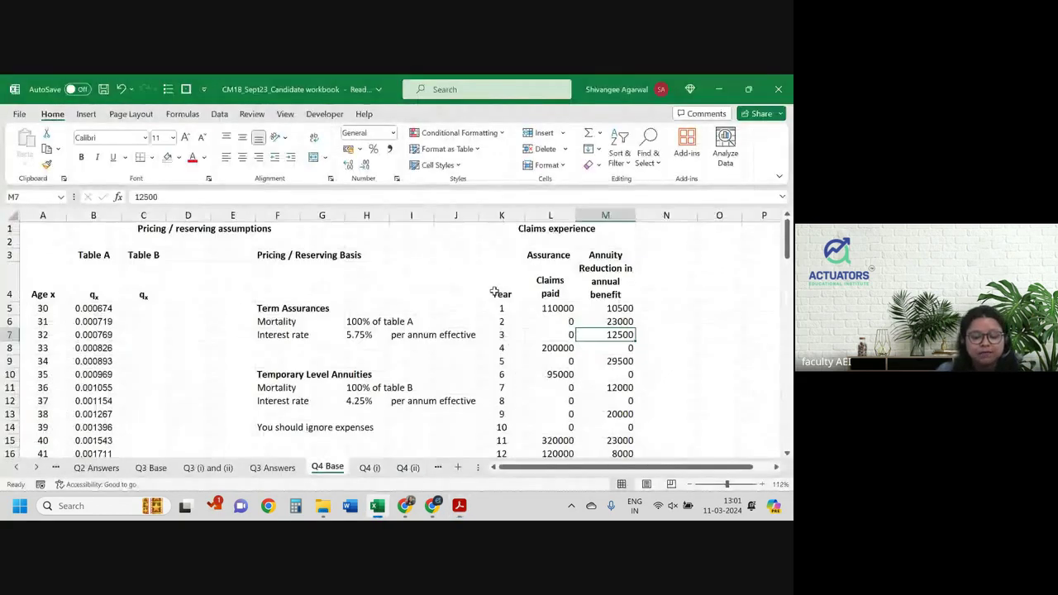
- Check the year-1 claims paid in L5 on Q4 Base, then return to Q4 (ii)
{"action": "left_click", "coordinate": [558, 310]}
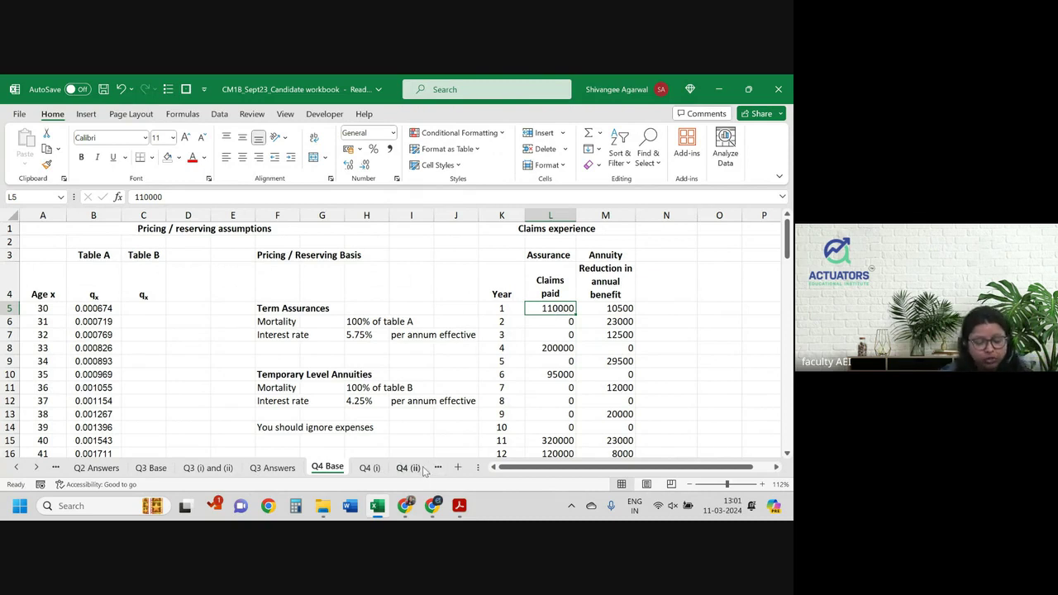
{"action": "left_click", "coordinate": [408, 468]}
- Fill the C7 formula down to year 15, reaching 1,17,65,000 at 31-Dec-22
{"action": "left_click", "coordinate": [193, 339]}
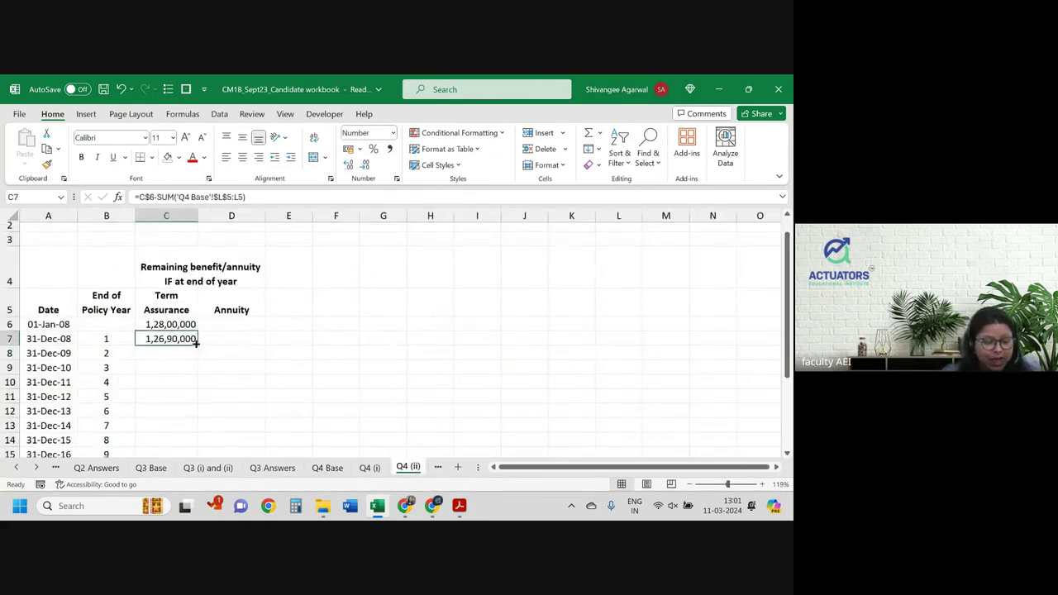
{"action": "double_click", "coordinate": [199, 346]}
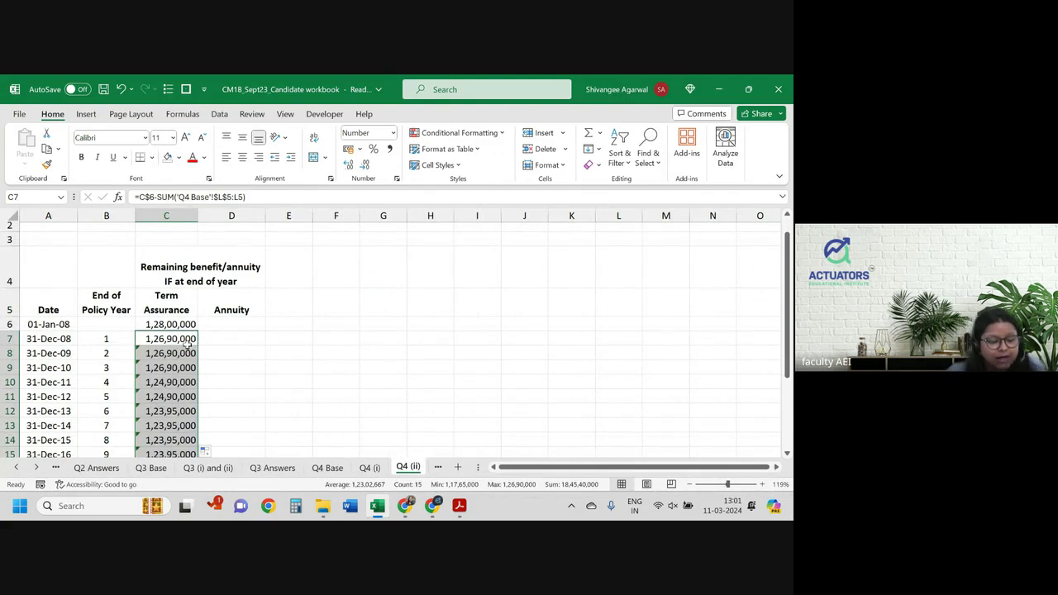
{"action": "scroll", "coordinate": [133, 312], "scroll_direction": "down", "scroll_amount": 1}
{"action": "key", "text": "Up"}
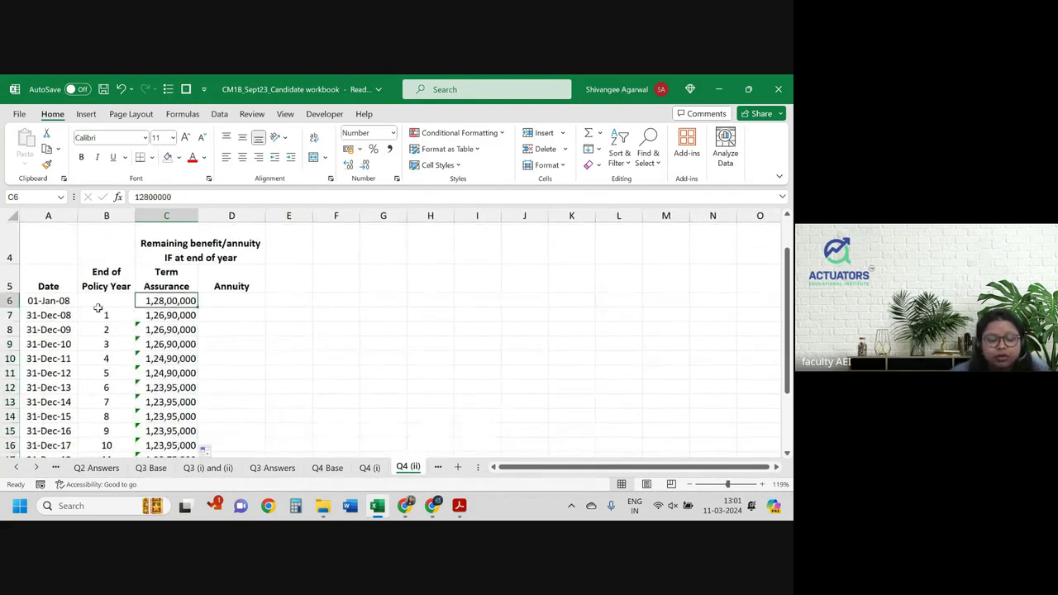
{"action": "scroll", "coordinate": [140, 379], "scroll_direction": "down", "scroll_amount": 2}
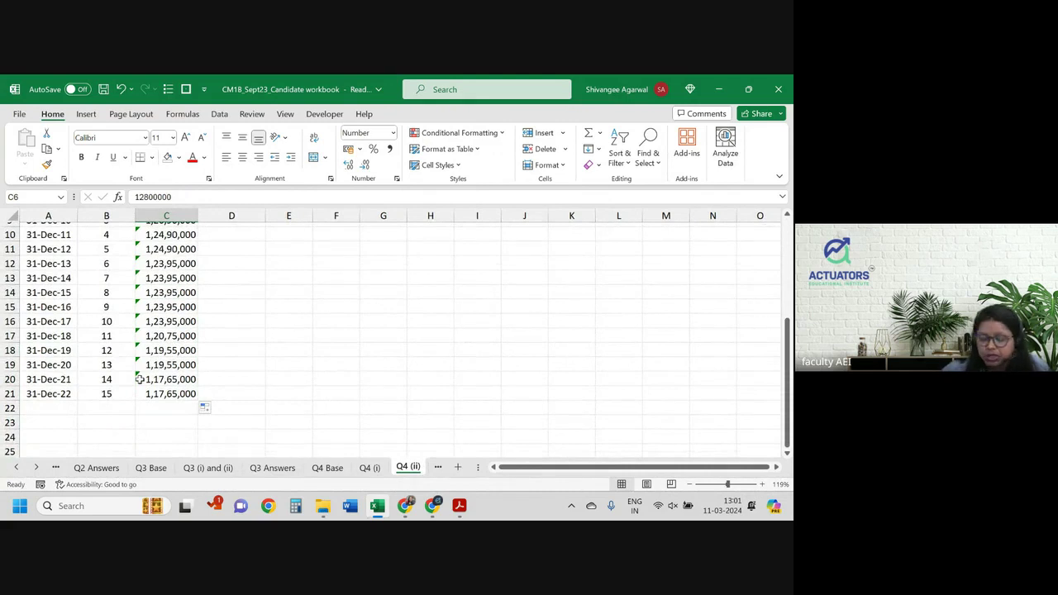
{"action": "scroll", "coordinate": [140, 379], "scroll_direction": "up", "scroll_amount": 1}
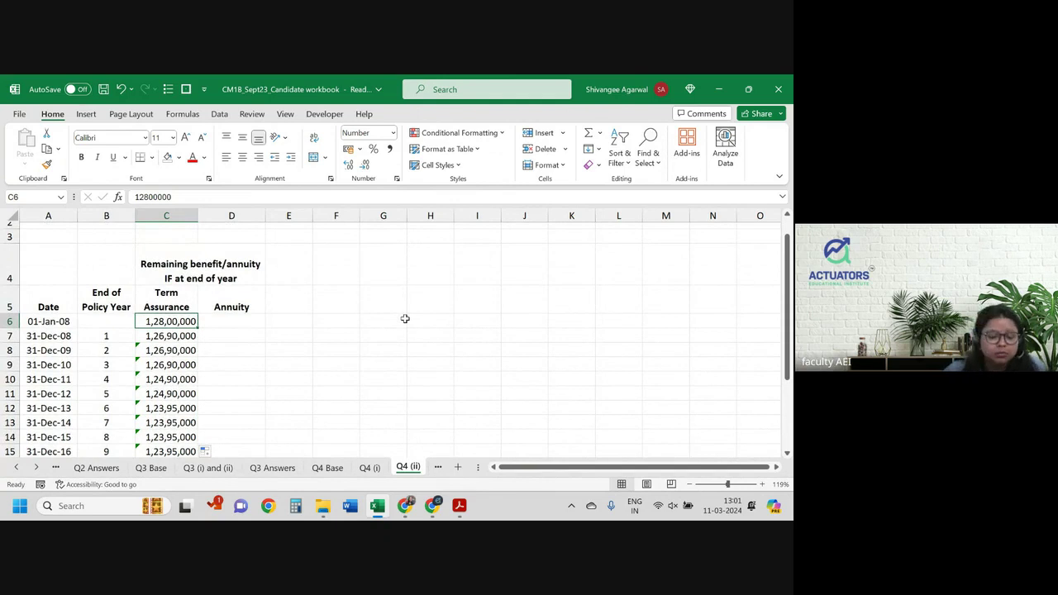
- Add headings PV of benefit, PV of premiums and Reserves at end of year, widening column G
{"action": "left_click", "coordinate": [348, 306]}
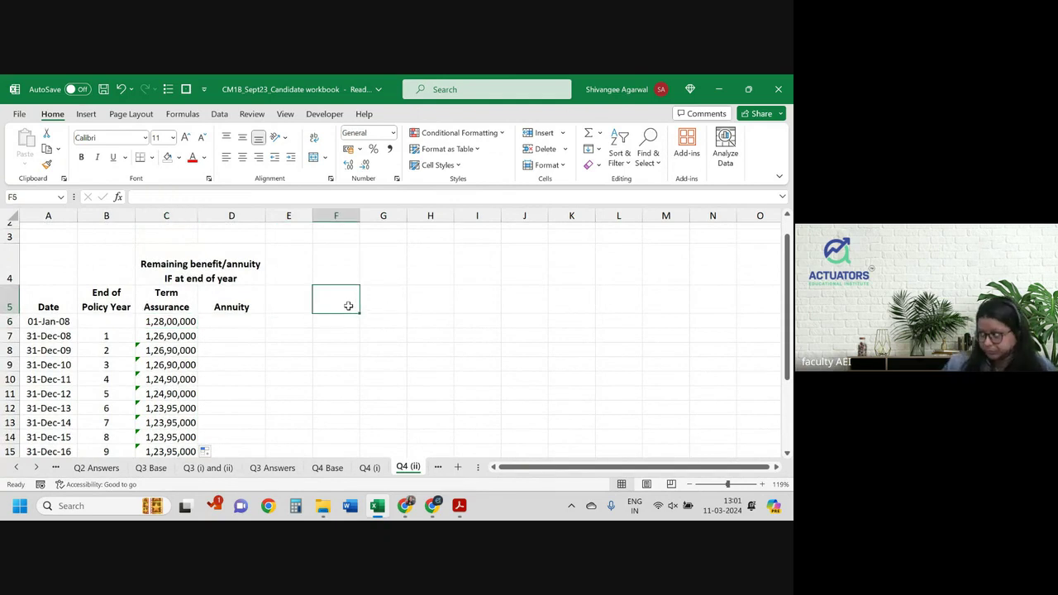
{"action": "type", "text": "P"}
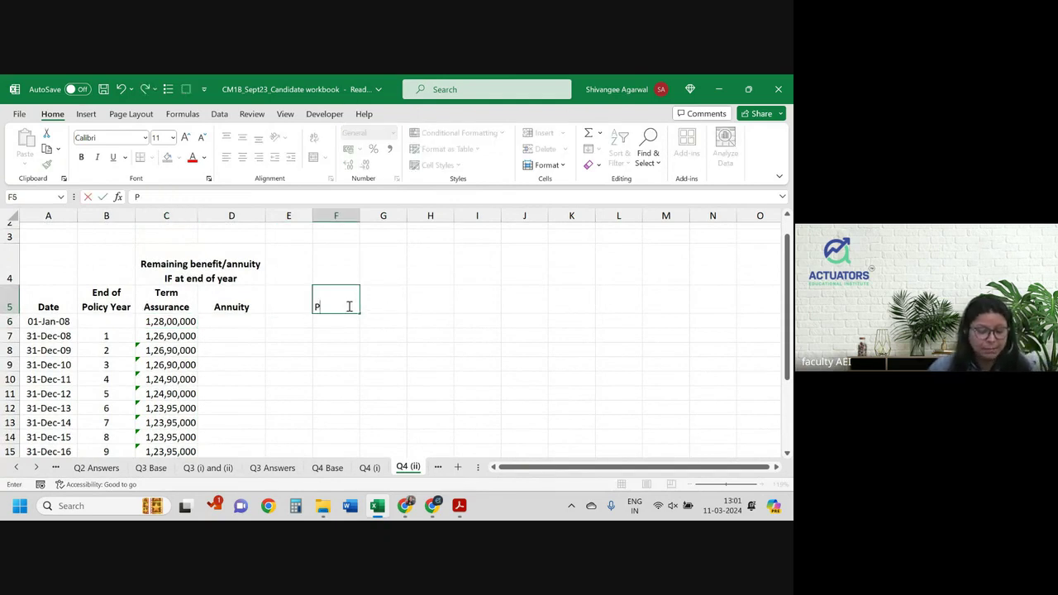
{"action": "type", "text": "V of benef"}
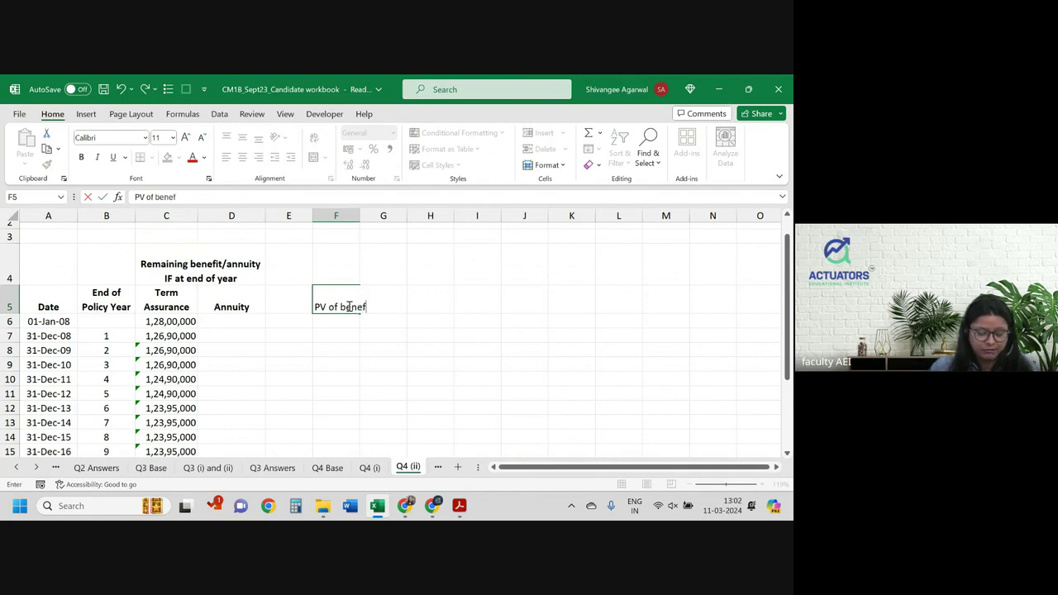
{"action": "type", "text": "it"}
{"action": "key", "text": "Tab"}
{"action": "type", "text": "PV"}
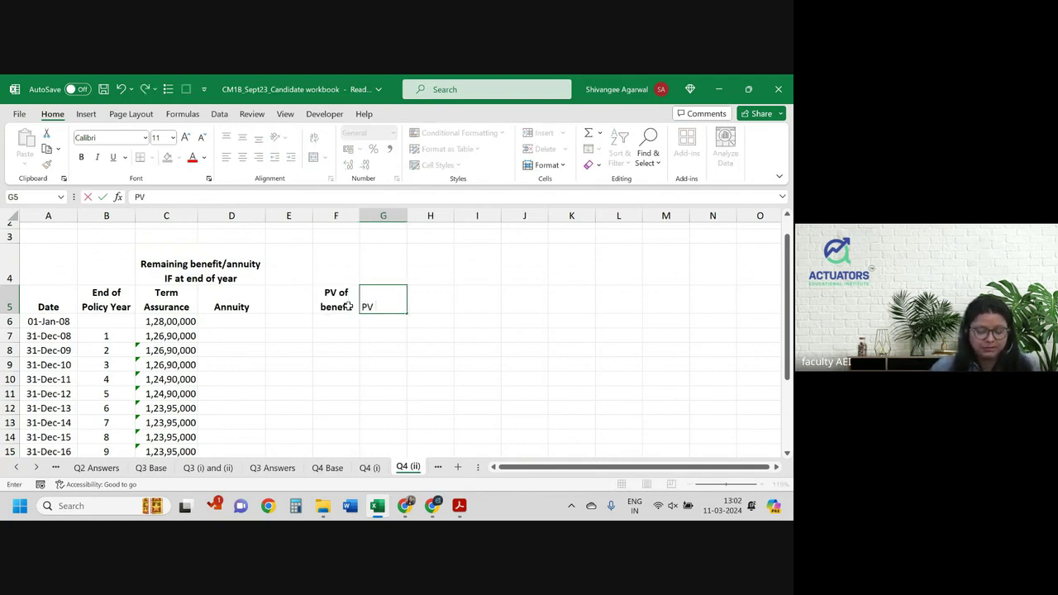
{"action": "type", "text": " of premiu"}
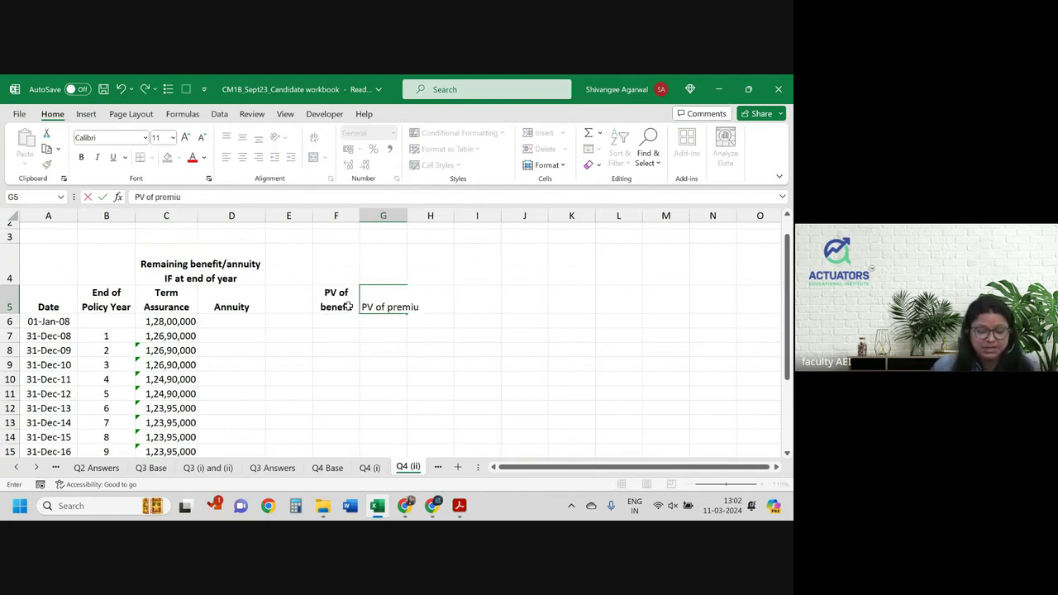
{"action": "type", "text": "ms"}
{"action": "key", "text": "Tab"}
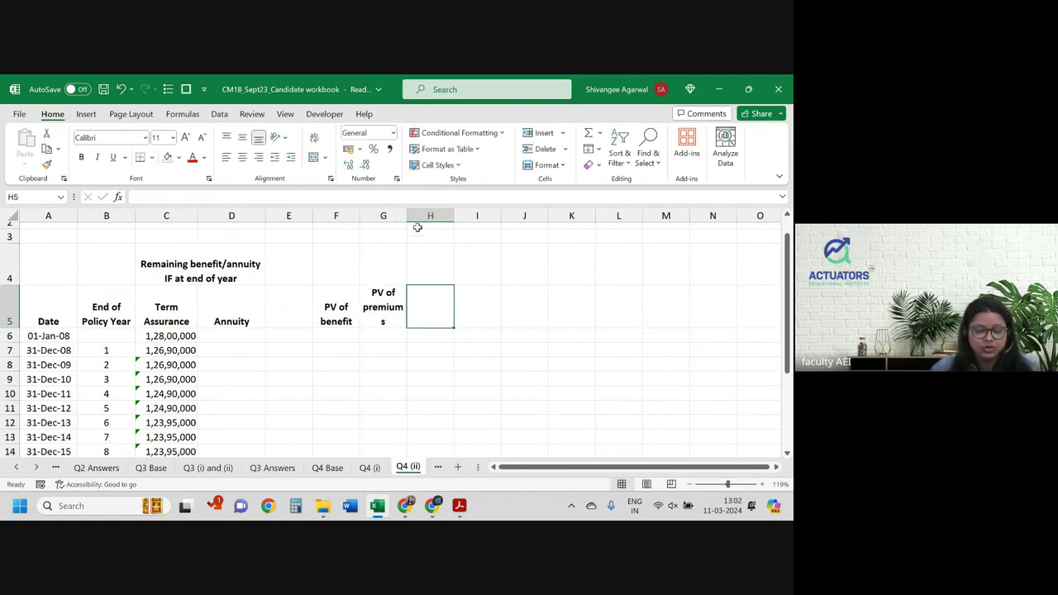
{"action": "left_click_drag", "start_coordinate": [407, 216], "coordinate": [416, 218]}
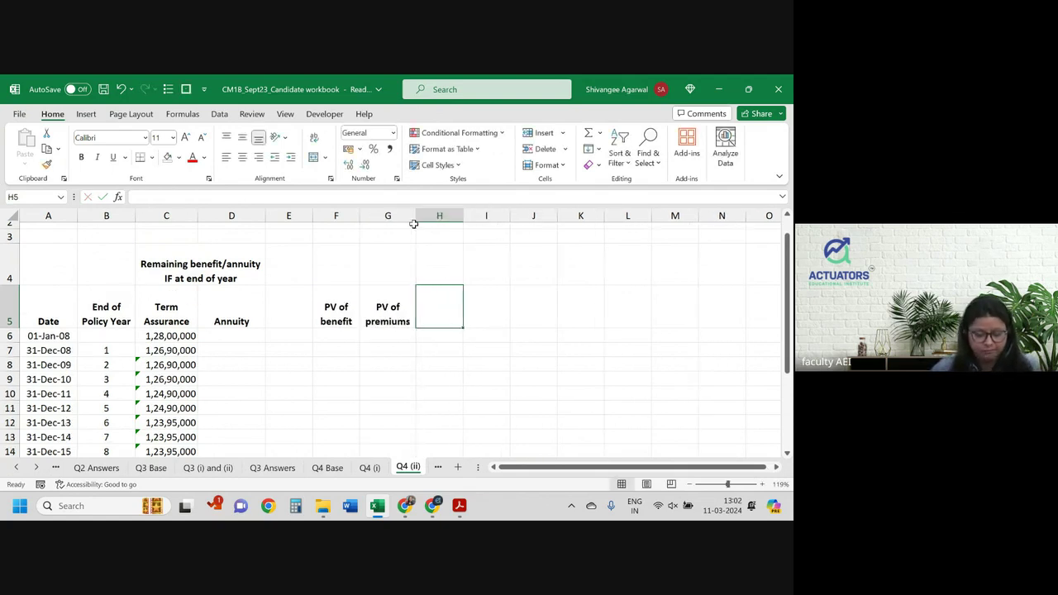
{"action": "type", "text": "Reser"}
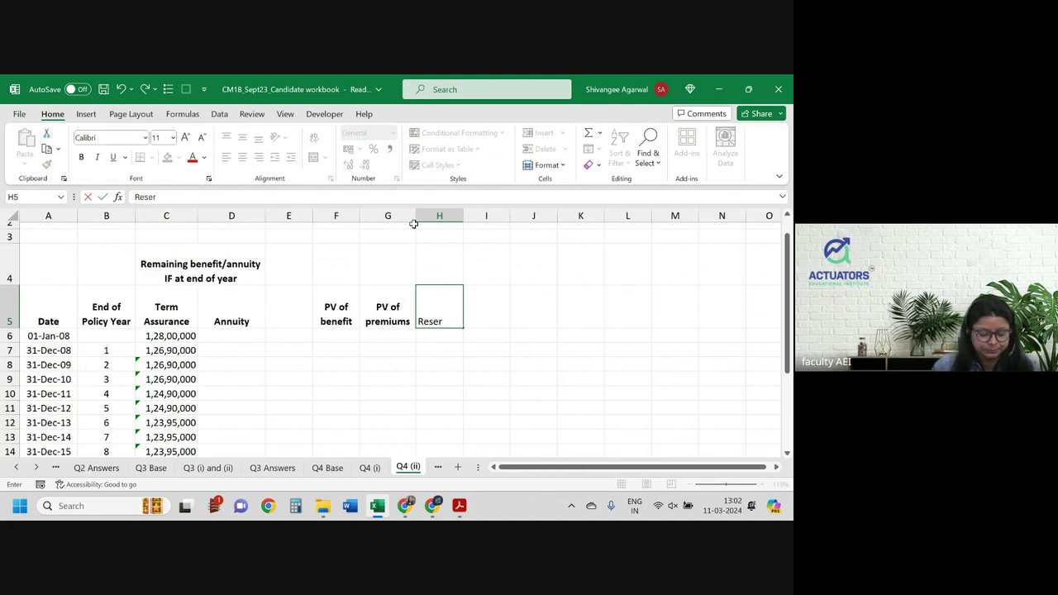
{"action": "type", "text": "ves at end"}
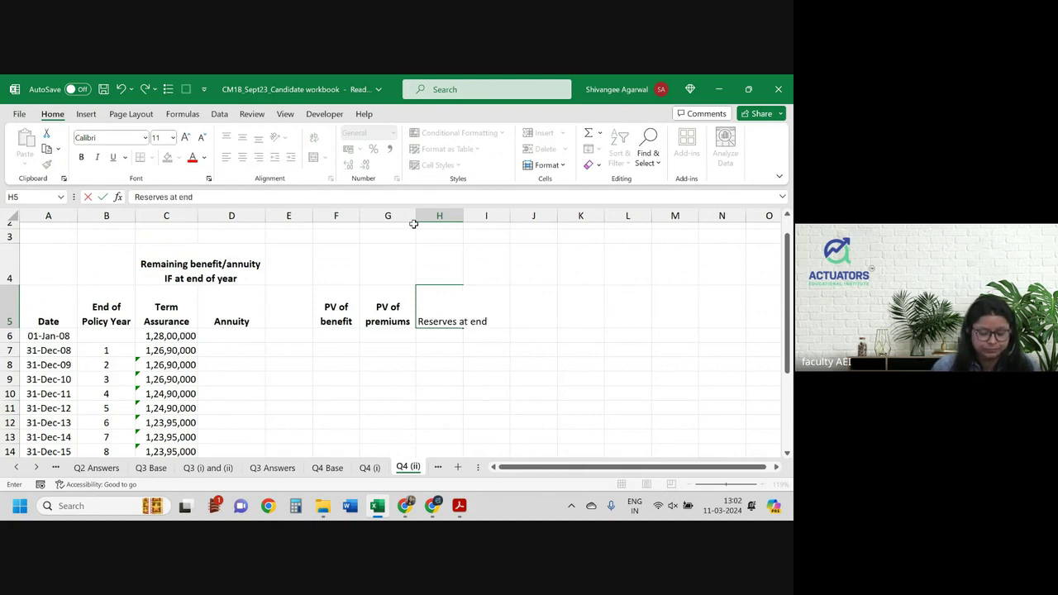
{"action": "type", "text": " of year"}
{"action": "key", "text": "Return"}
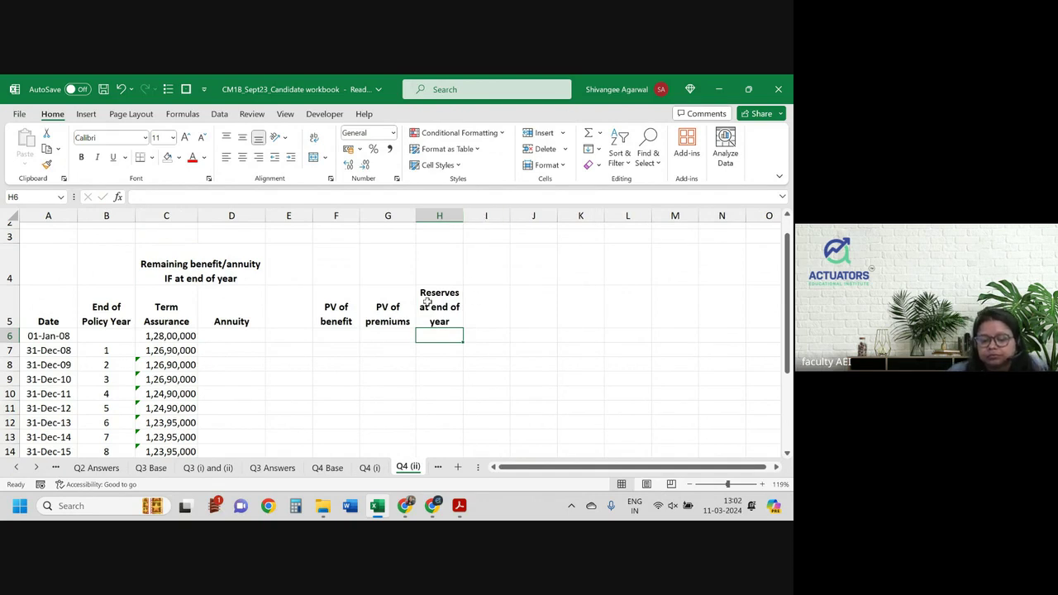
- Label the block 'term Assurance' above the headings and select the first PV of benefit cell
{"action": "left_click", "coordinate": [336, 266]}
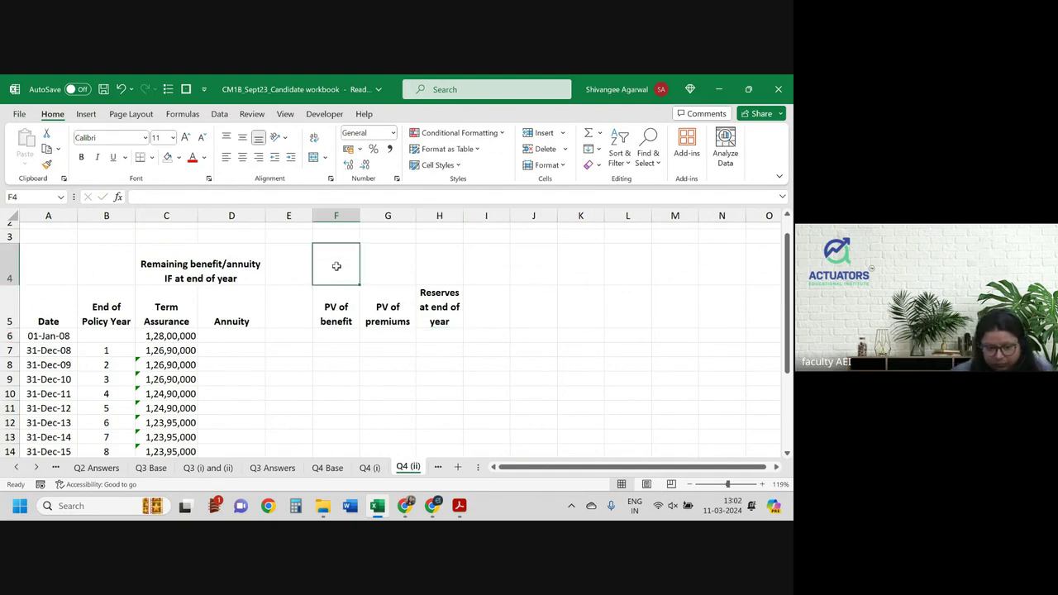
{"action": "type", "text": "t"}
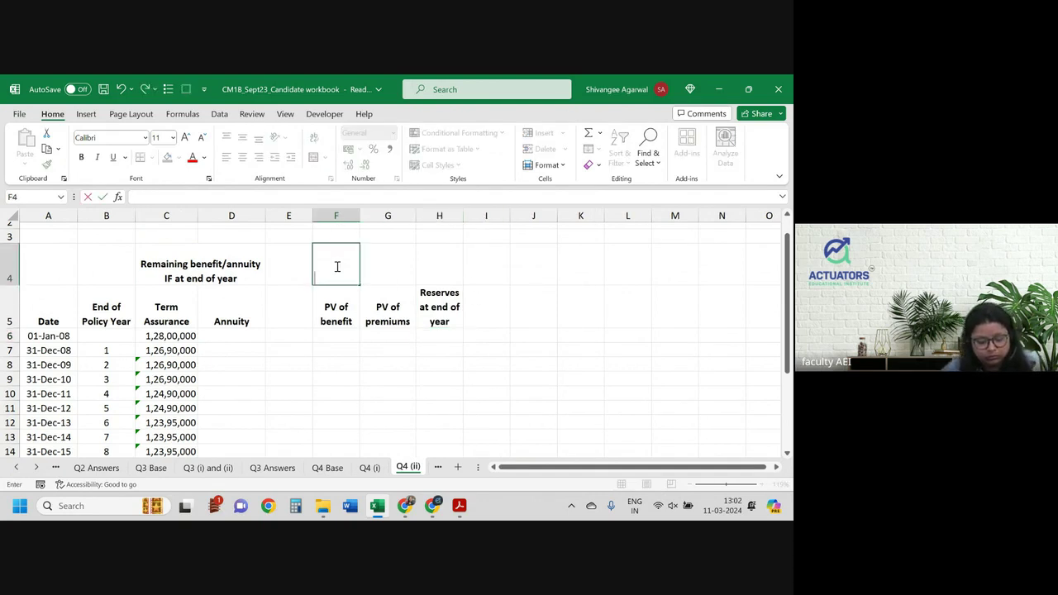
{"action": "type", "text": "erm Assu"}
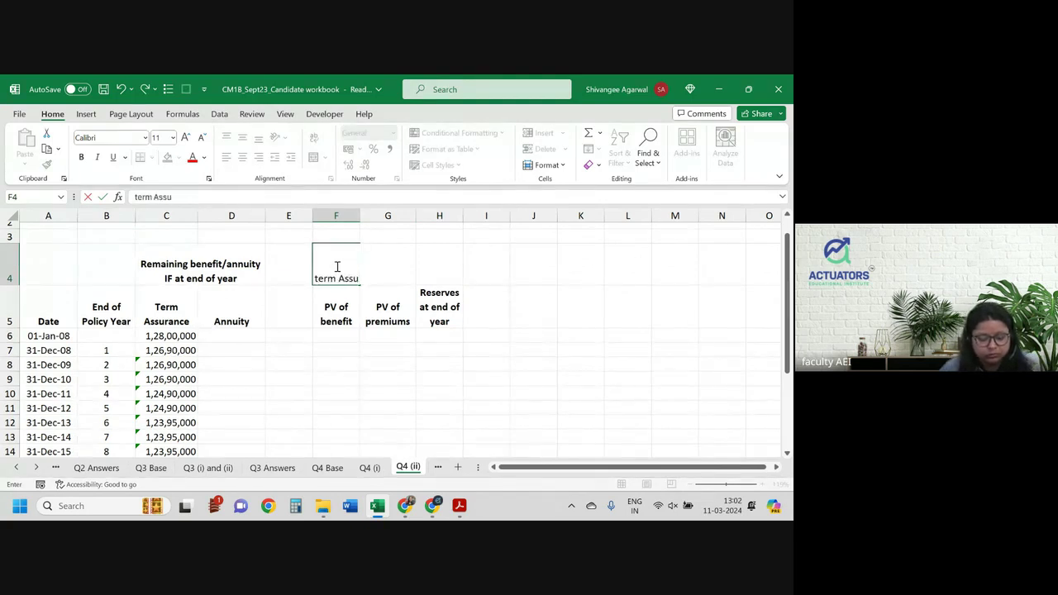
{"action": "type", "text": "rance"}
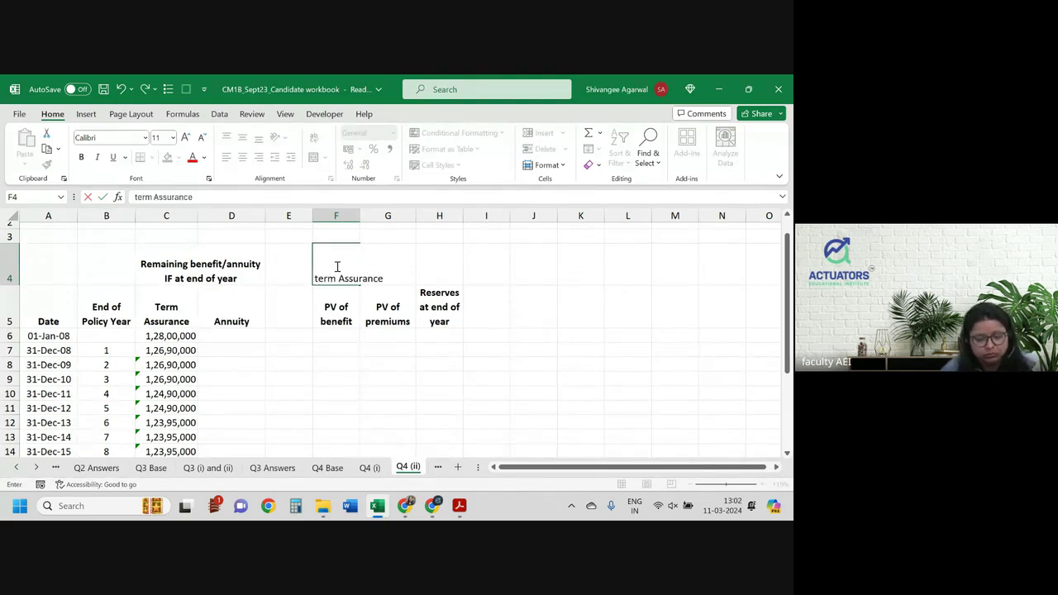
{"action": "key", "text": "Return"}
{"action": "left_click", "coordinate": [339, 333]}
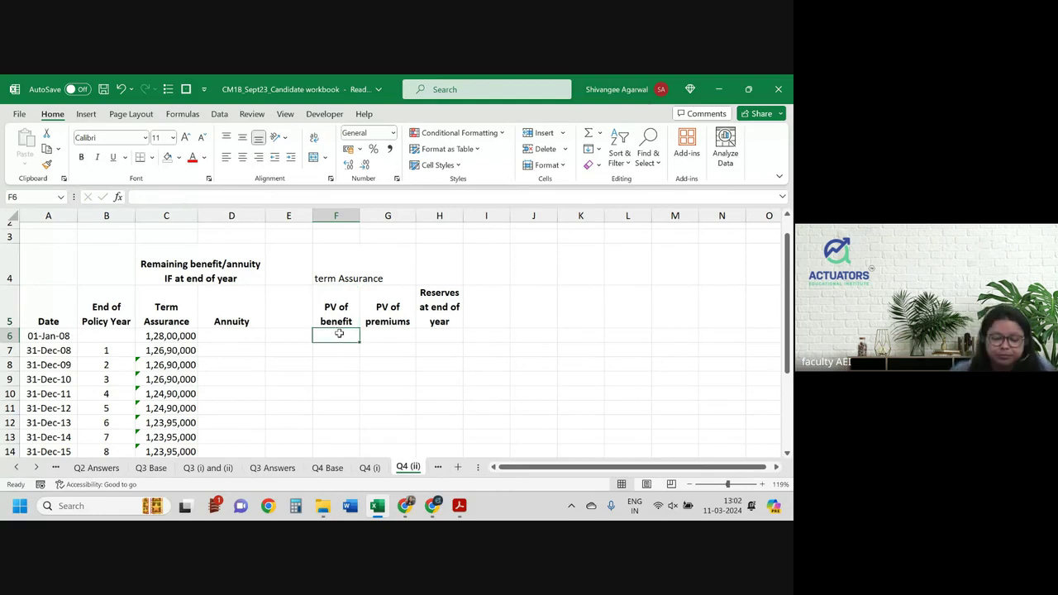
{"action": "scroll", "coordinate": [339, 334], "scroll_direction": "down", "scroll_amount": 1}
{"action": "left_click", "coordinate": [338, 327]}
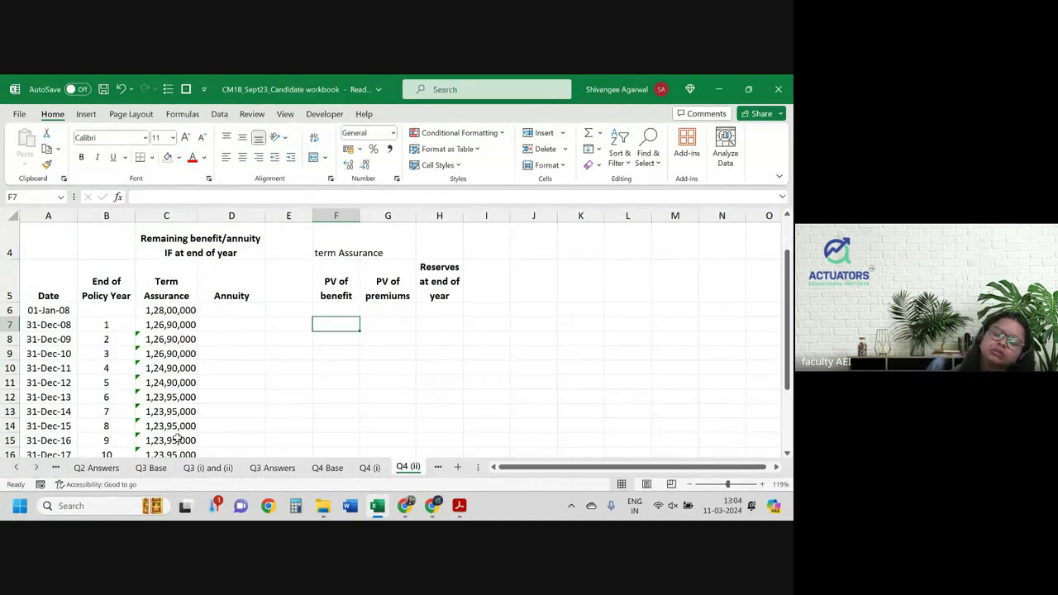
- Insert a blank column F before PV of benefit, moving the term Assurance block to columns G–I
{"action": "left_click", "coordinate": [431, 323]}
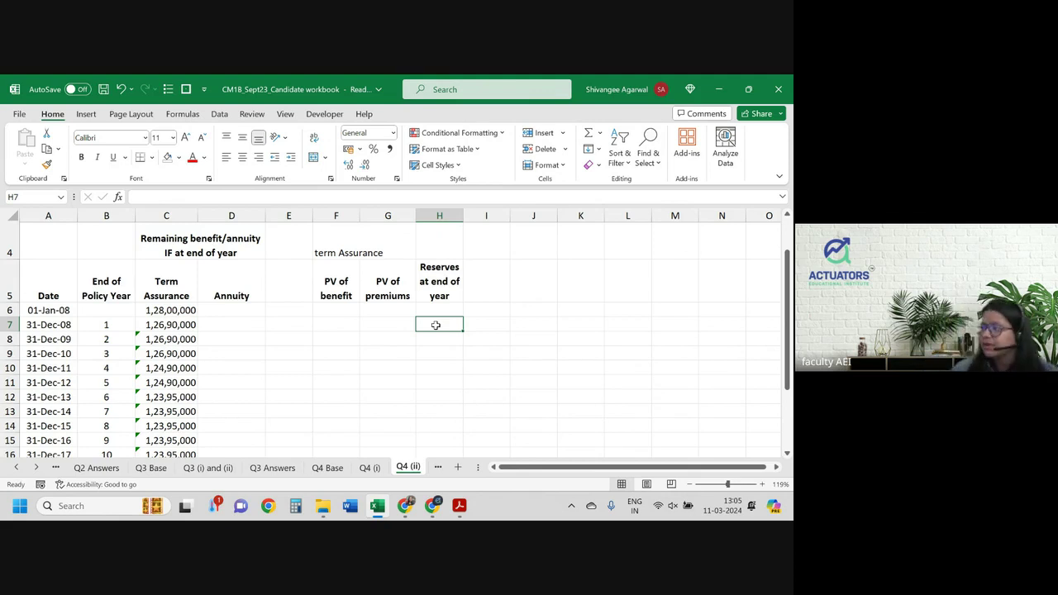
{"action": "left_click", "coordinate": [177, 323]}
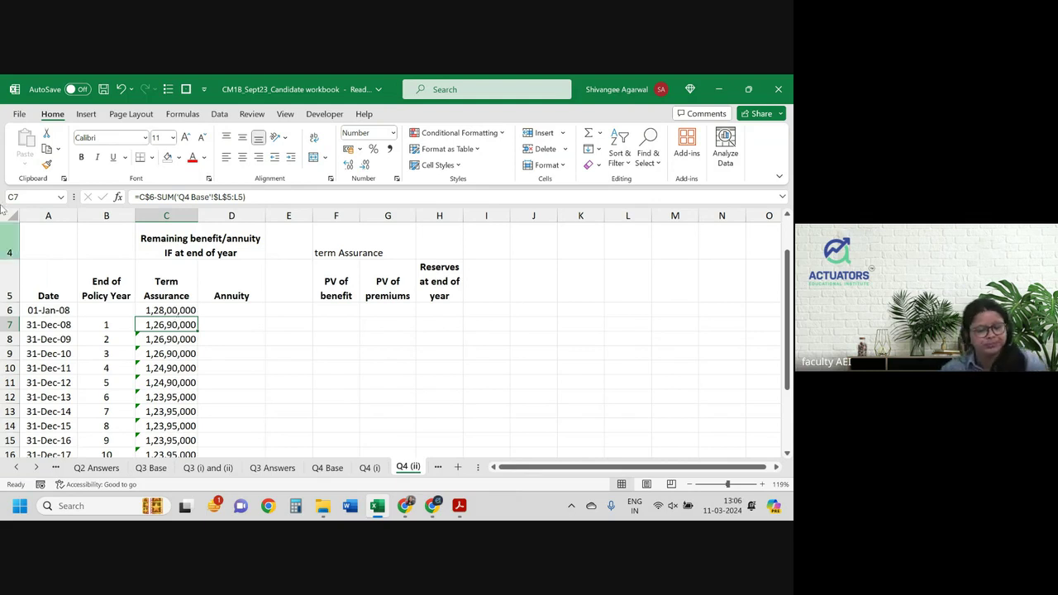
{"action": "left_click", "coordinate": [340, 208]}
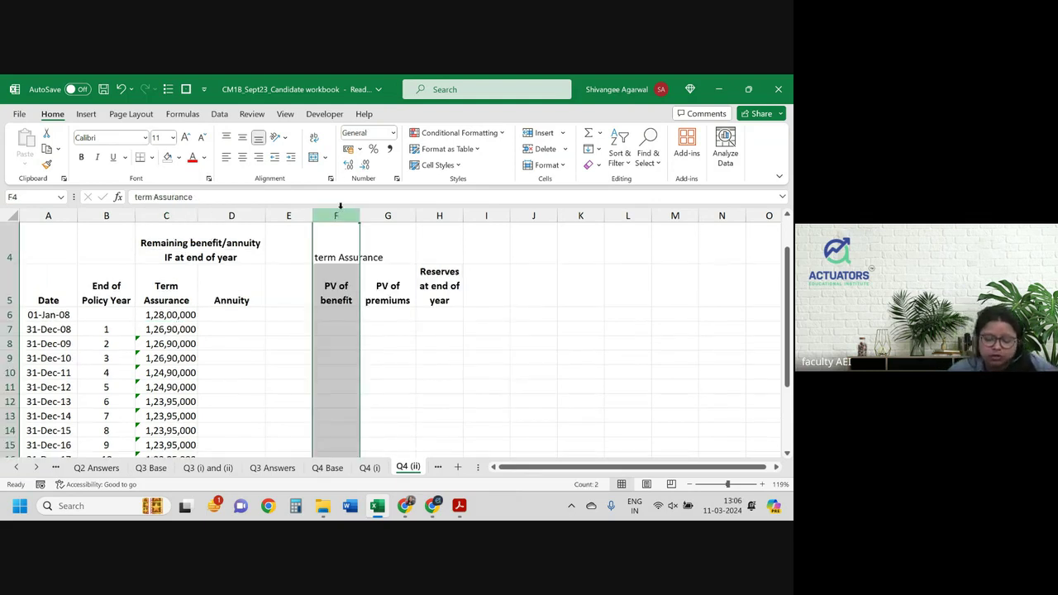
{"action": "key", "text": "ctrl+shift+plus"}
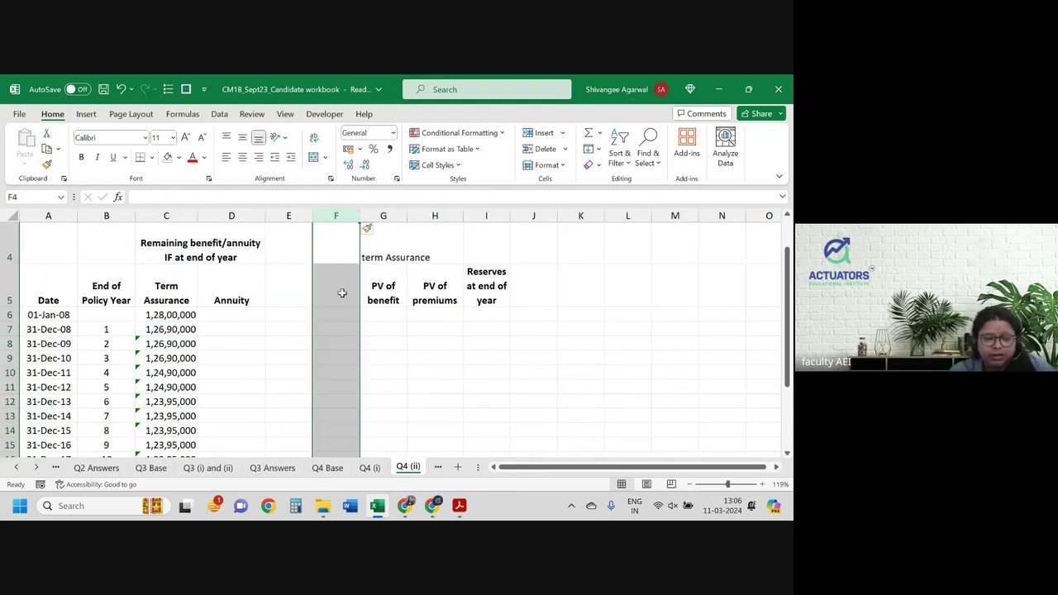
- Label new column F 'Assurance factor' and widen it slightly
{"action": "left_click", "coordinate": [341, 293]}
{"action": "type", "text": "A"}
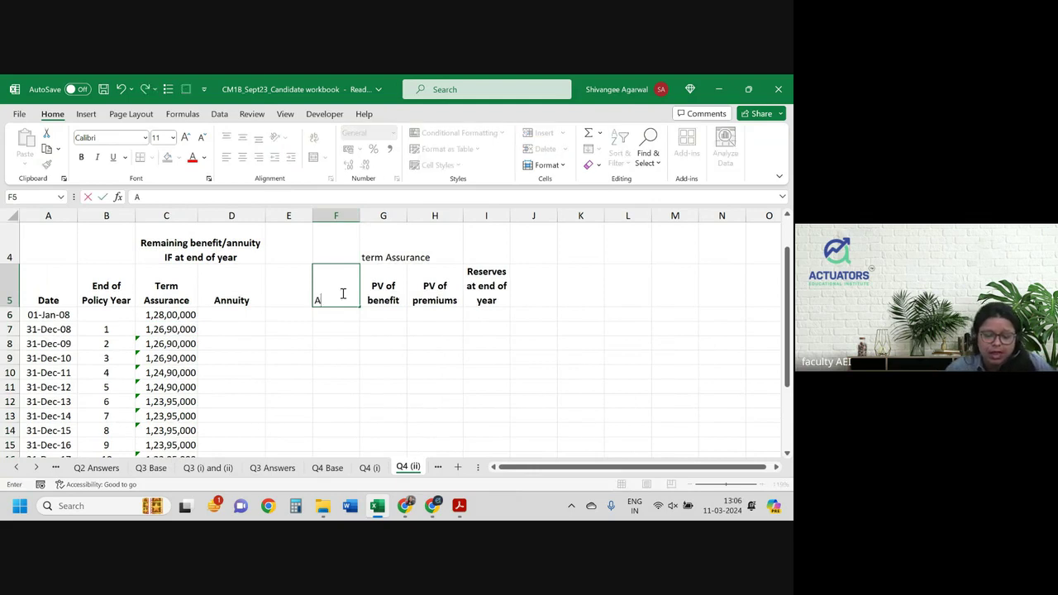
{"action": "type", "text": "ssurance"}
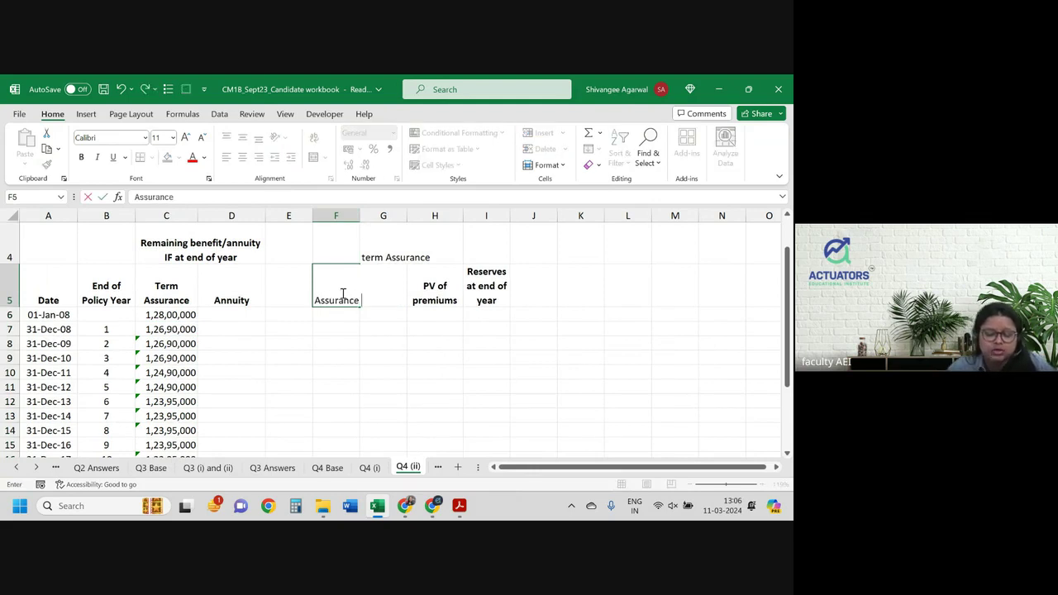
{"action": "type", "text": " fact"}
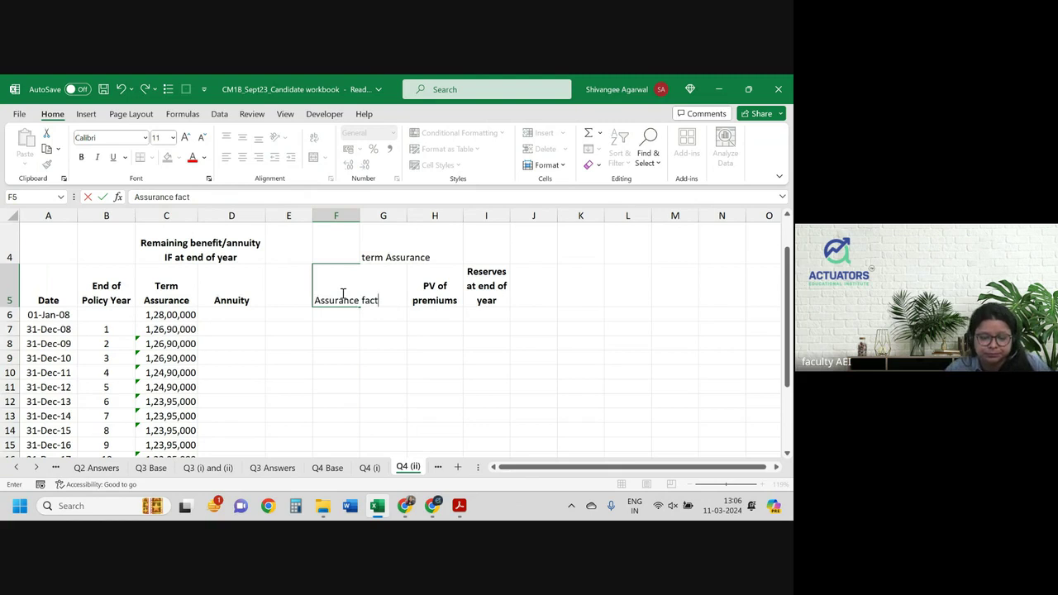
{"action": "type", "text": "or"}
{"action": "key", "text": "Return"}
{"action": "left_click_drag", "start_coordinate": [357, 214], "coordinate": [366, 218]}
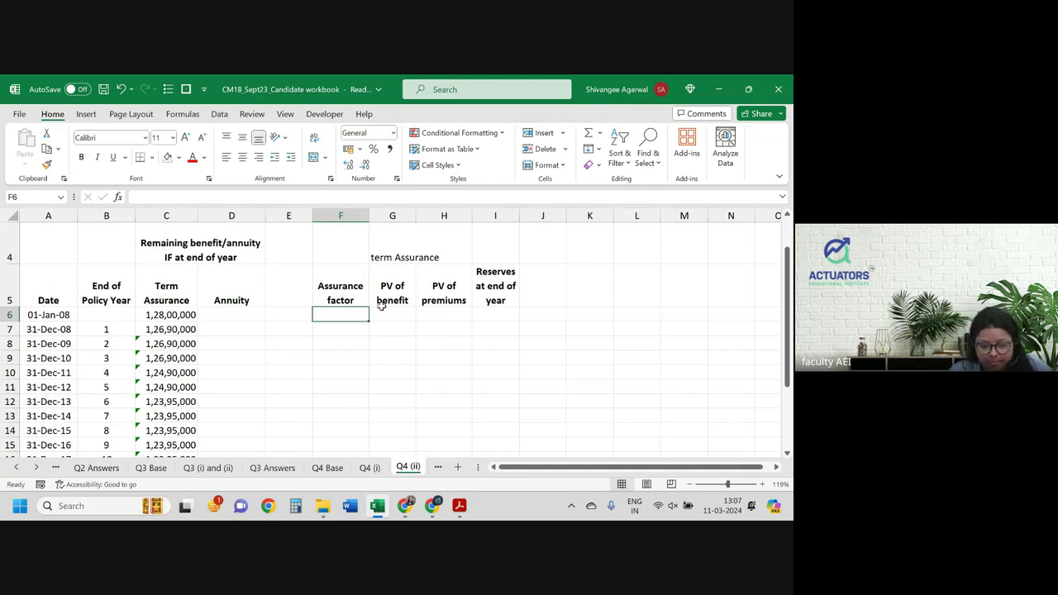
{"action": "scroll", "coordinate": [382, 306], "scroll_direction": "down", "scroll_amount": 2}
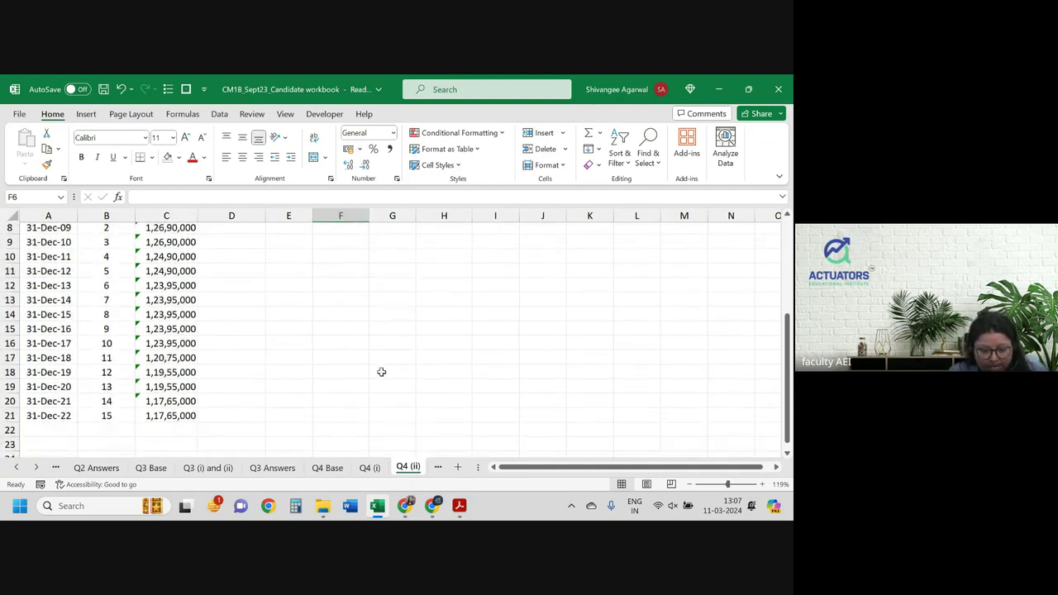
- Begin a formula with = in F21, the year-15 assurance factor cell beside 31-Dec-22
{"action": "scroll", "coordinate": [381, 372], "scroll_direction": "up", "scroll_amount": 3}
{"action": "scroll", "coordinate": [381, 372], "scroll_direction": "down", "scroll_amount": 2}
{"action": "scroll", "coordinate": [381, 372], "scroll_direction": "down", "scroll_amount": 1}
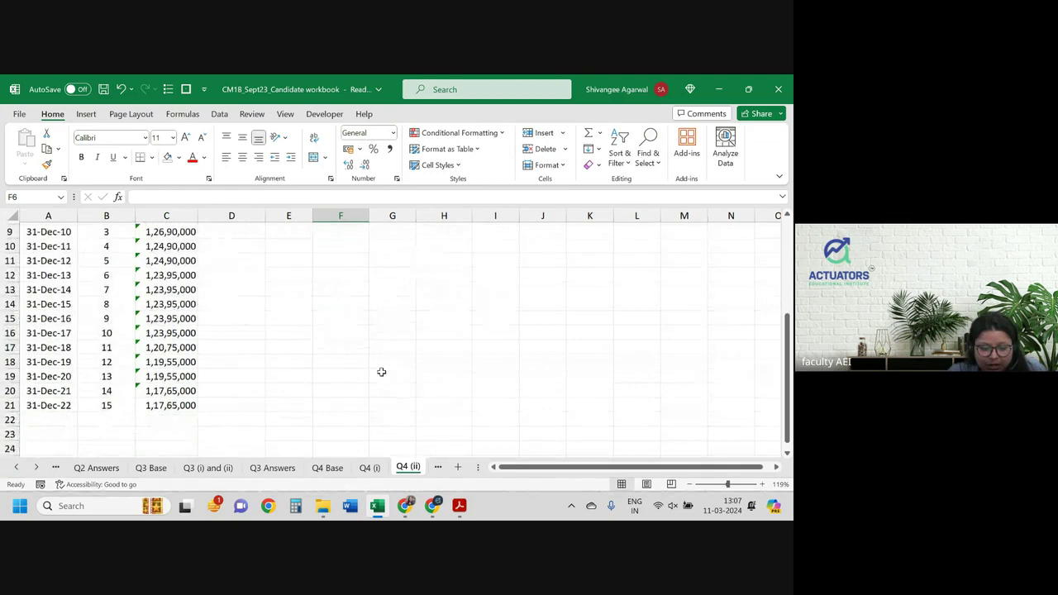
{"action": "left_click", "coordinate": [341, 418]}
{"action": "scroll", "coordinate": [348, 418], "scroll_direction": "up", "scroll_amount": 2}
{"action": "scroll", "coordinate": [348, 419], "scroll_direction": "down", "scroll_amount": 2}
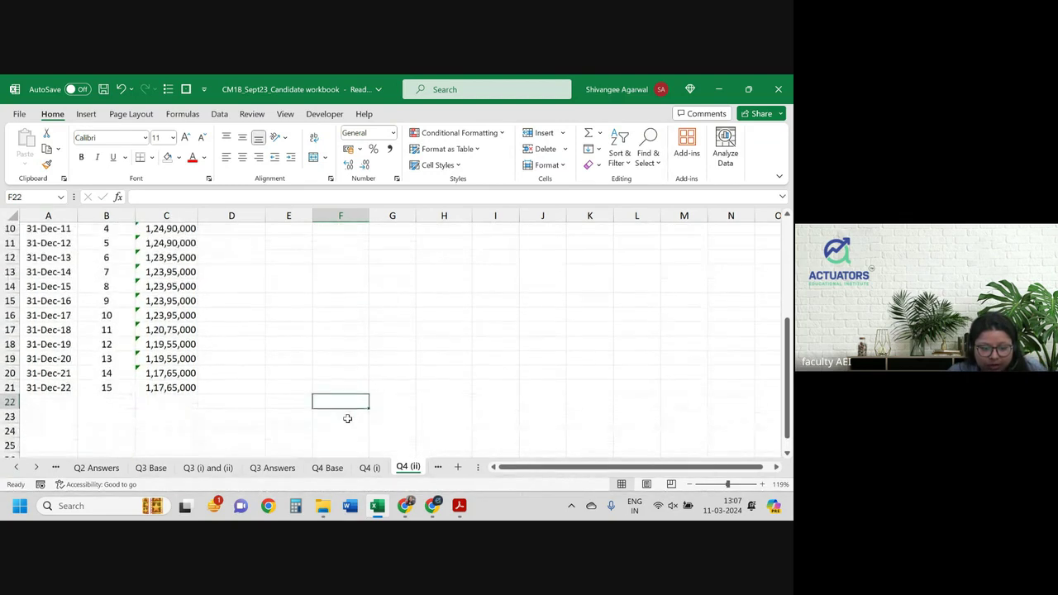
{"action": "left_click", "coordinate": [341, 376]}
{"action": "left_click", "coordinate": [342, 385]}
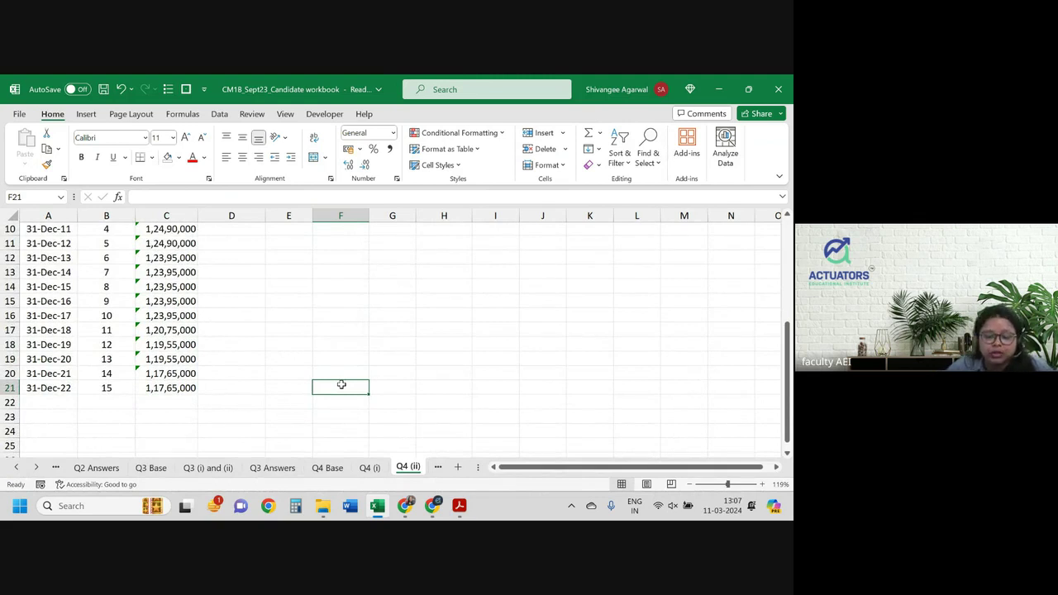
{"action": "type", "text": "="}
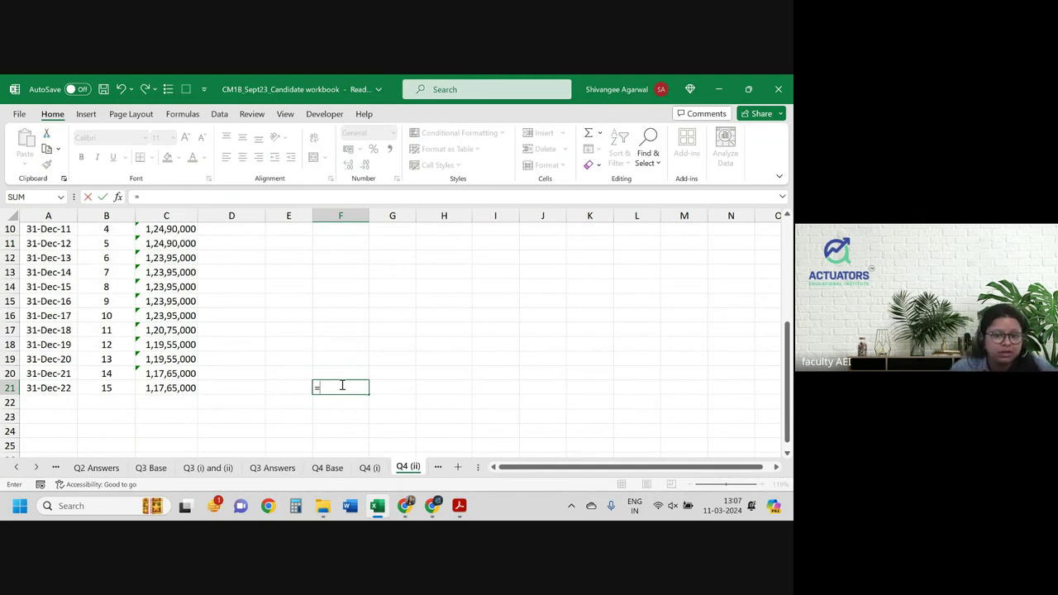
- Reference Q4 (i)'s C22 discounted half a year: C22*(1+'Q4 Base'!$H$7)^-0.5
{"action": "left_click", "coordinate": [369, 468]}
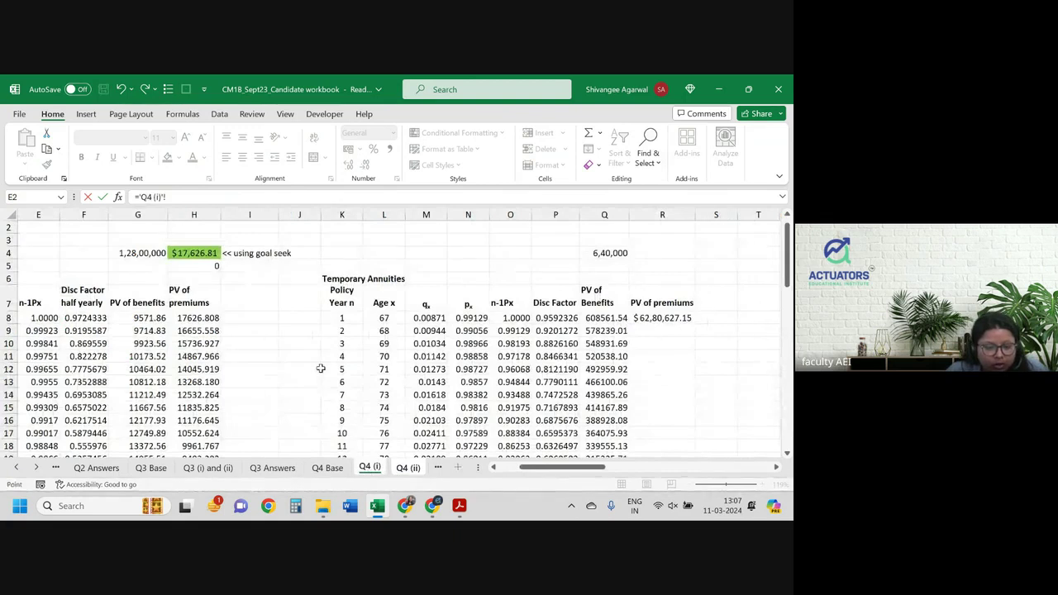
{"action": "scroll", "coordinate": [321, 369], "scroll_direction": "left", "scroll_amount": 1}
{"action": "scroll", "coordinate": [321, 369], "scroll_direction": "left", "scroll_amount": 4}
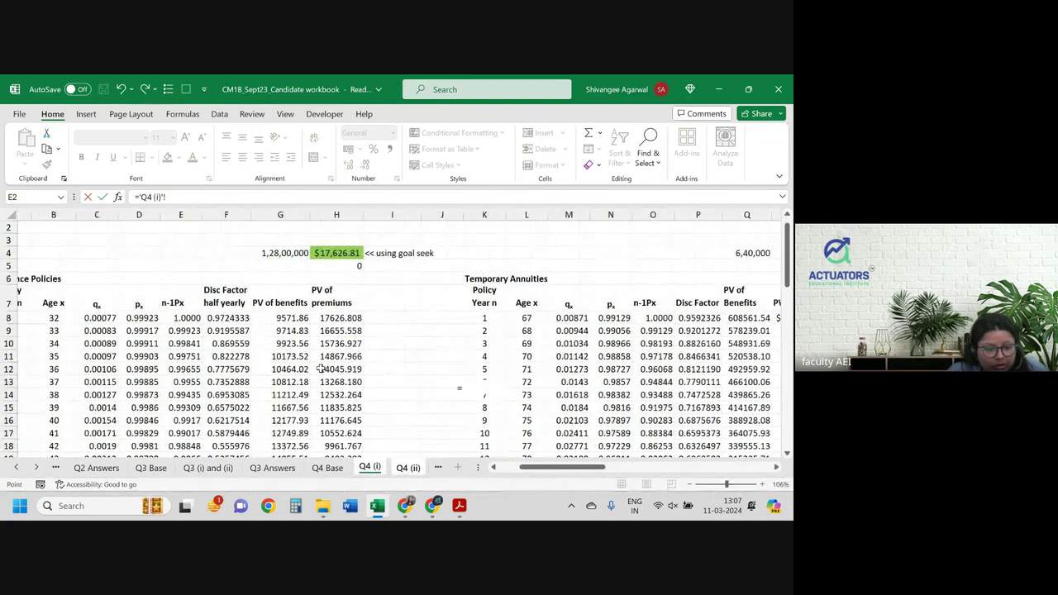
{"action": "scroll", "coordinate": [152, 312], "scroll_direction": "down", "scroll_amount": 4}
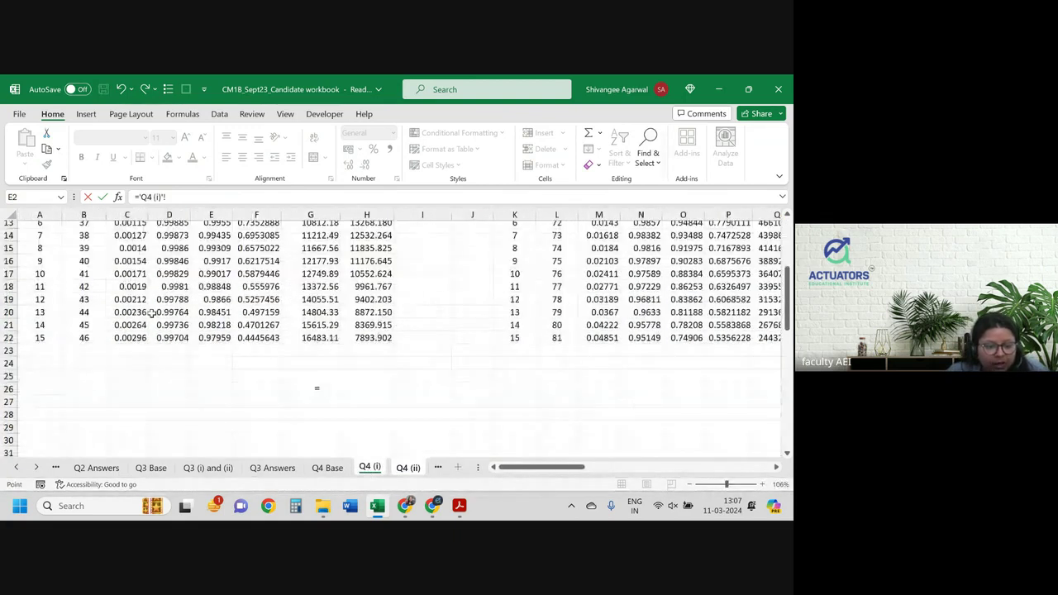
{"action": "left_click", "coordinate": [120, 338]}
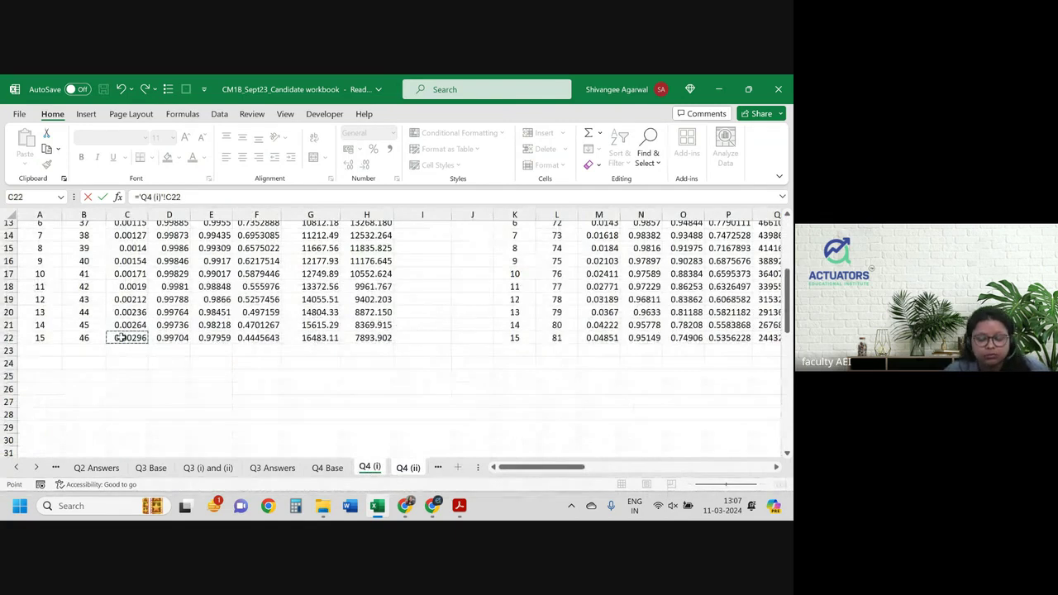
{"action": "type", "text": "*("}
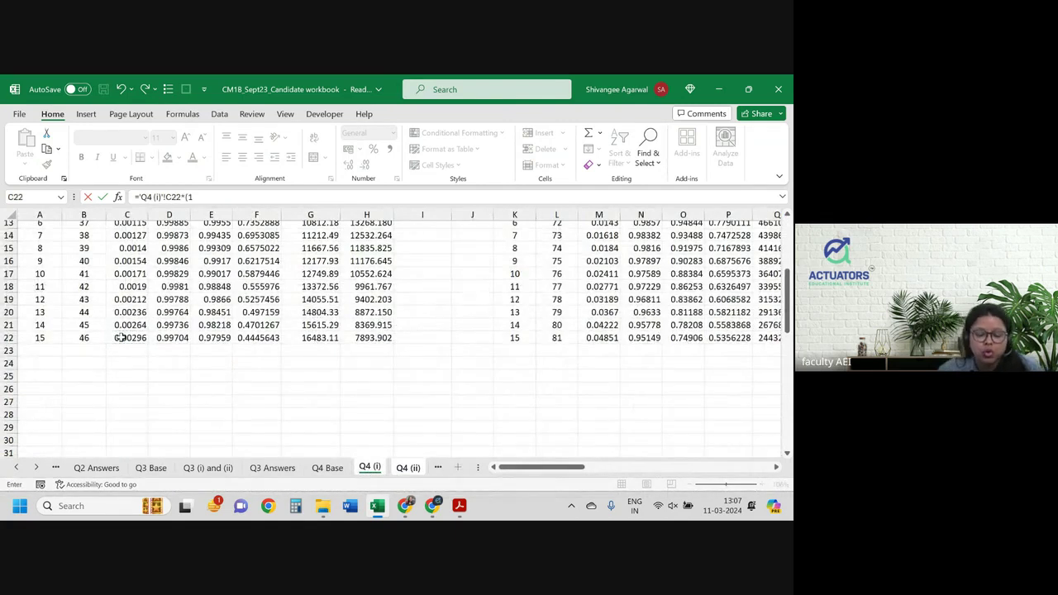
{"action": "type", "text": "1+"}
{"action": "key", "text": "ctrl+Page_Up"}
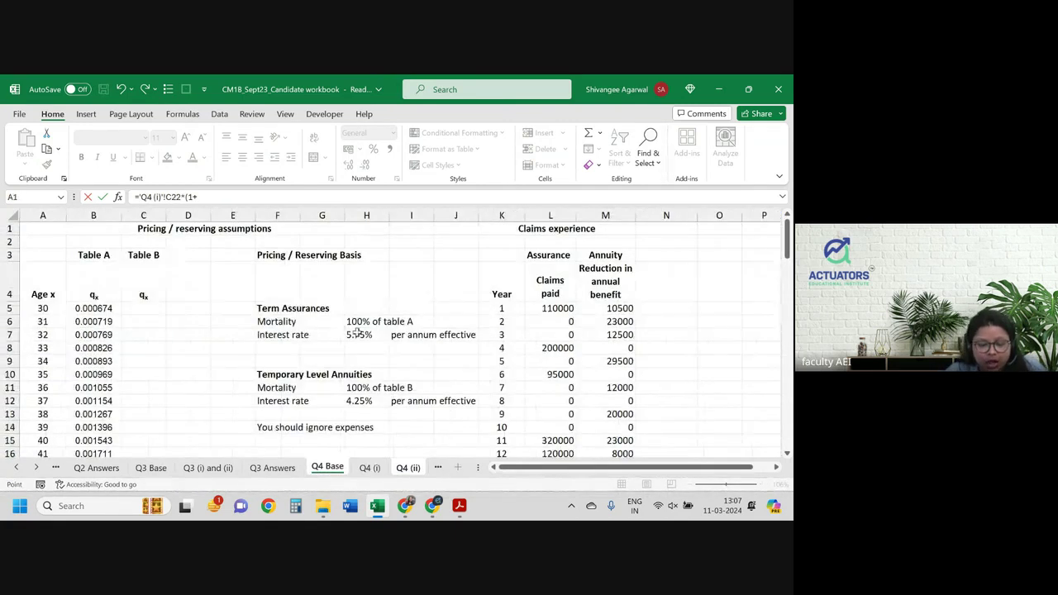
{"action": "left_click", "coordinate": [359, 335]}
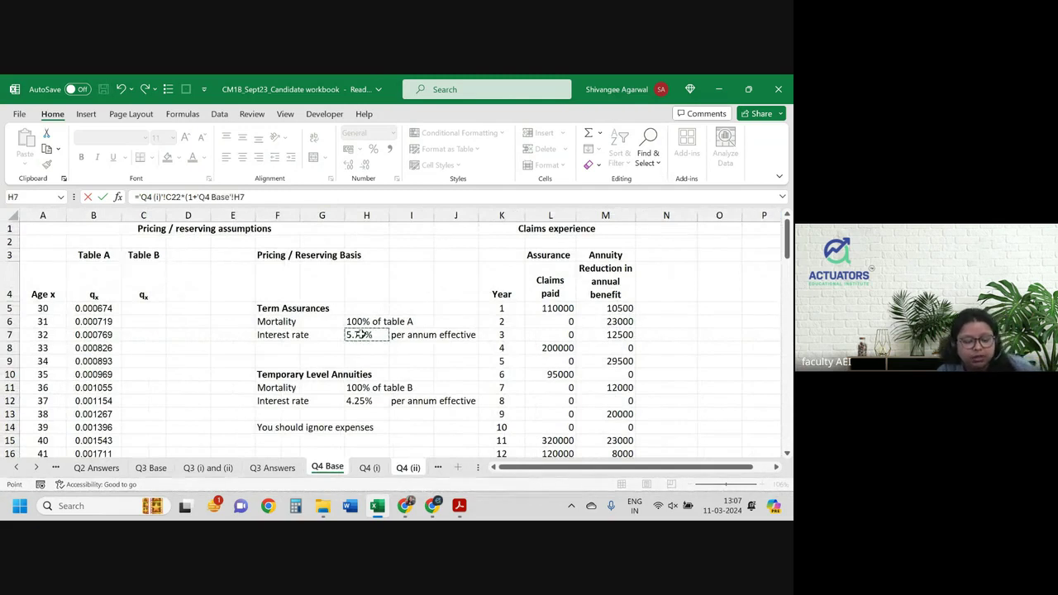
{"action": "key", "text": "F4"}
{"action": "type", "text": ")"}
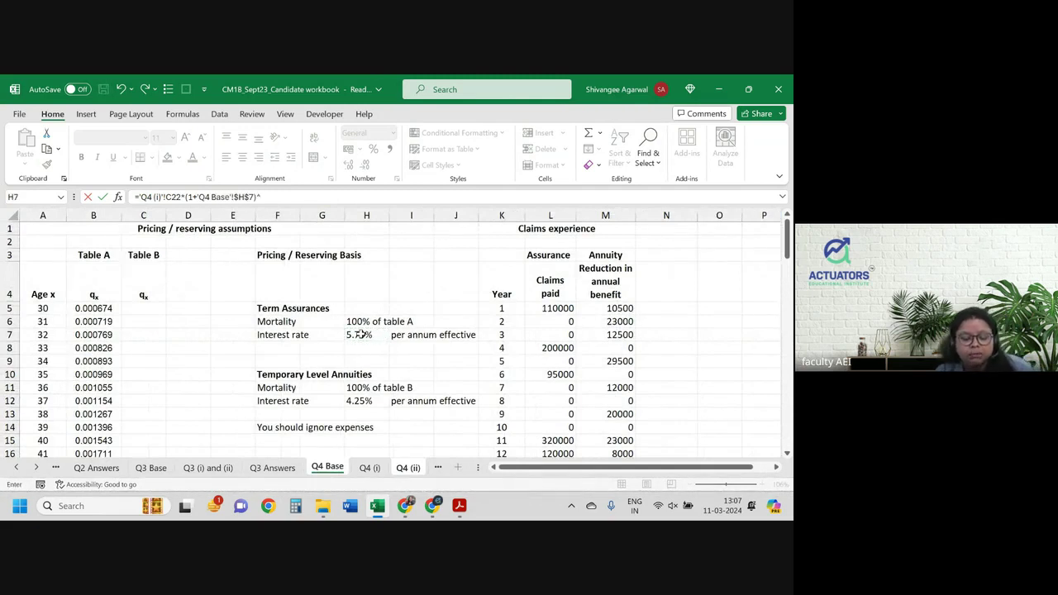
{"action": "type", "text": "^-0.5+"}
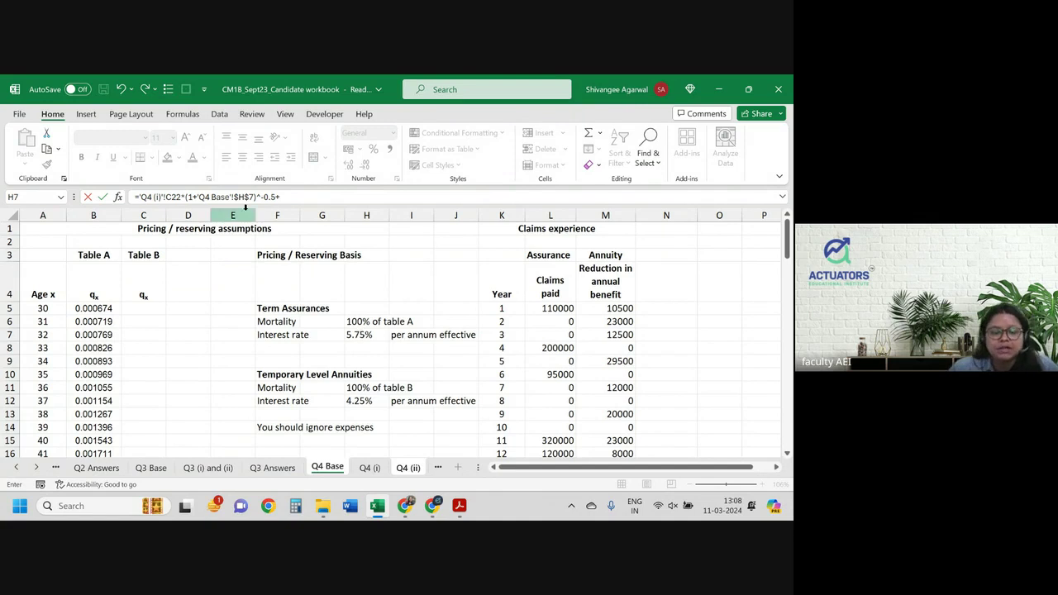
- Wrap the half-year discounted term in brackets and return to the Q4 (ii) sheet
{"action": "left_click", "coordinate": [277, 198]}
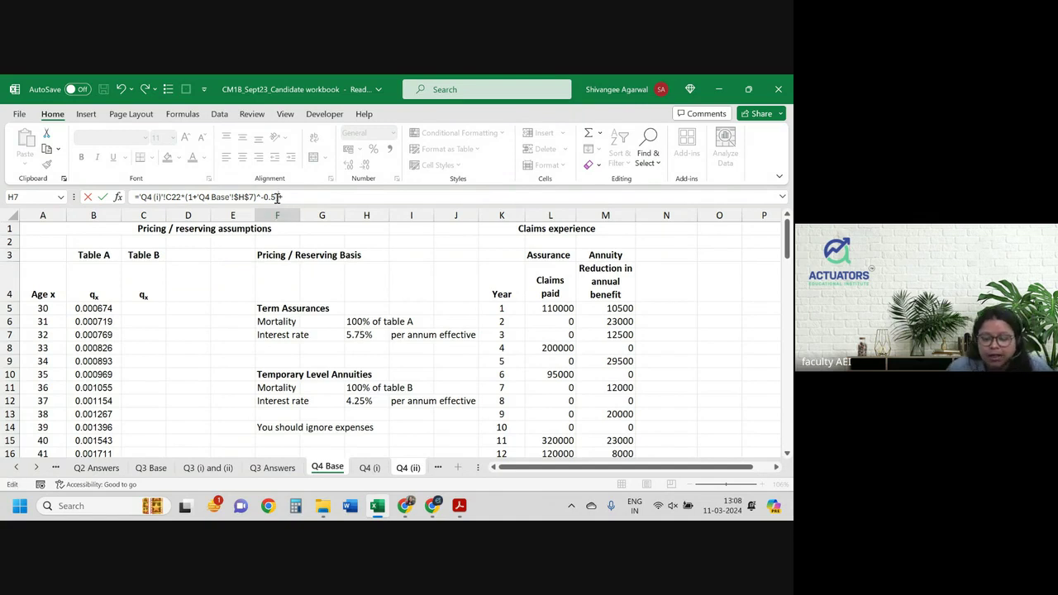
{"action": "left_click", "coordinate": [138, 196]}
{"action": "type", "text": "("}
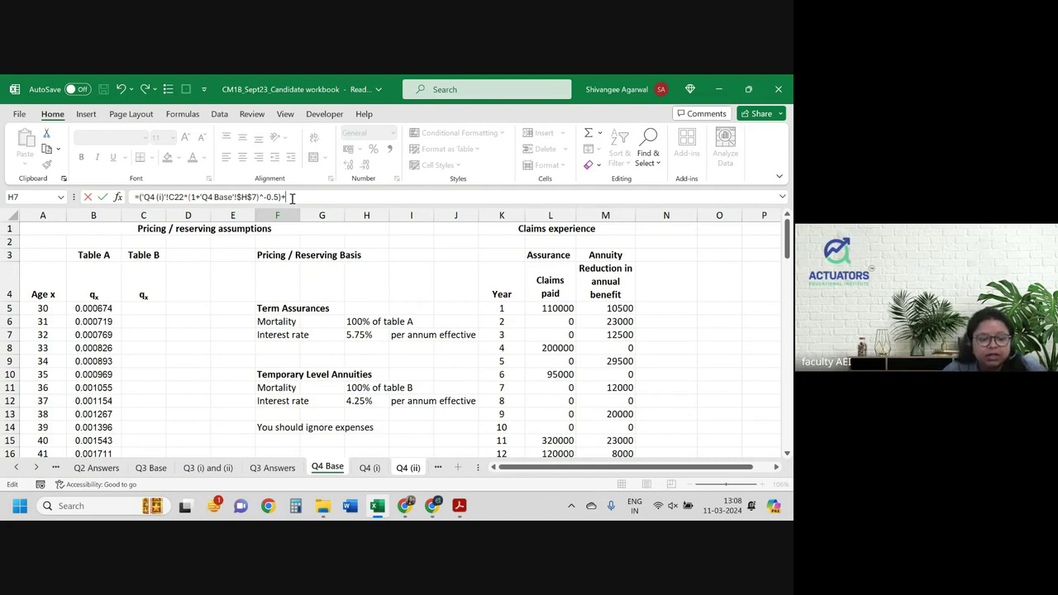
{"action": "key", "text": "ctrl+Page_Down"}
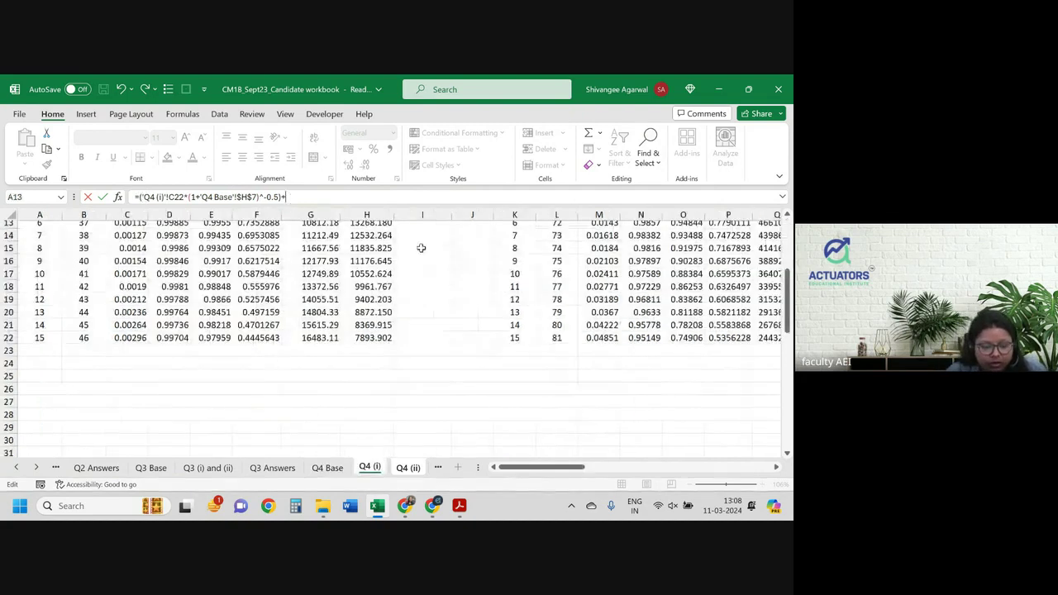
{"action": "key", "text": "ctrl+Page_Down"}
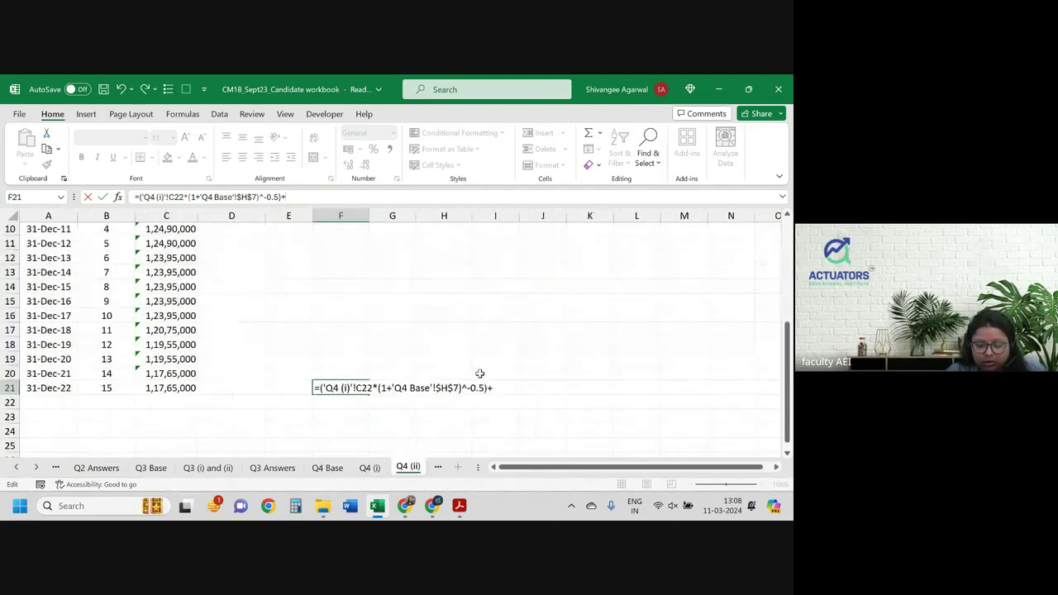
- Add F22 and multiply it by Q4 (i)'s survival probability in D22
{"action": "left_click", "coordinate": [354, 401]}
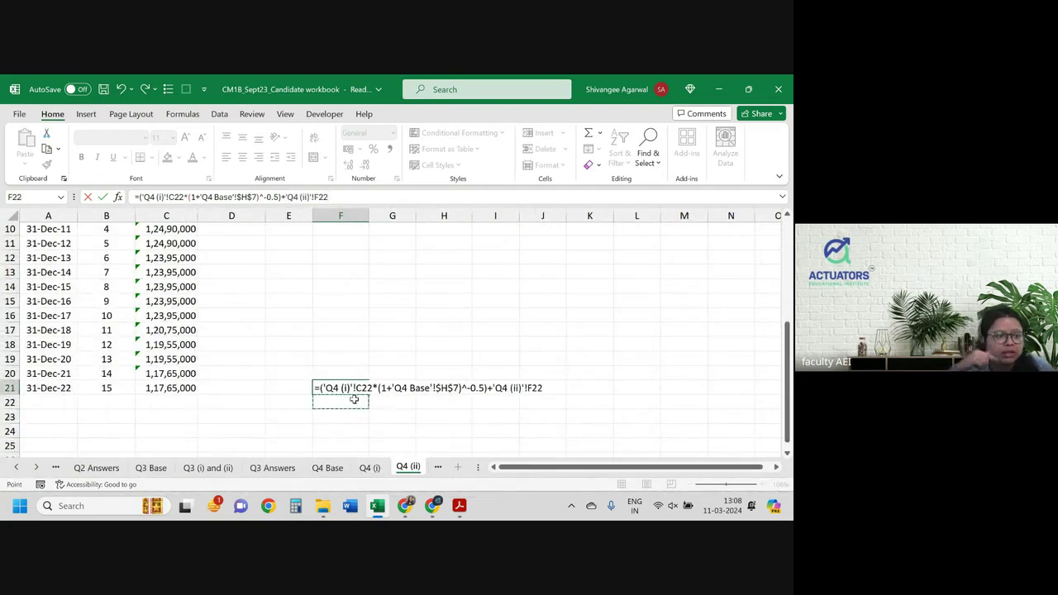
{"action": "type", "text": "*"}
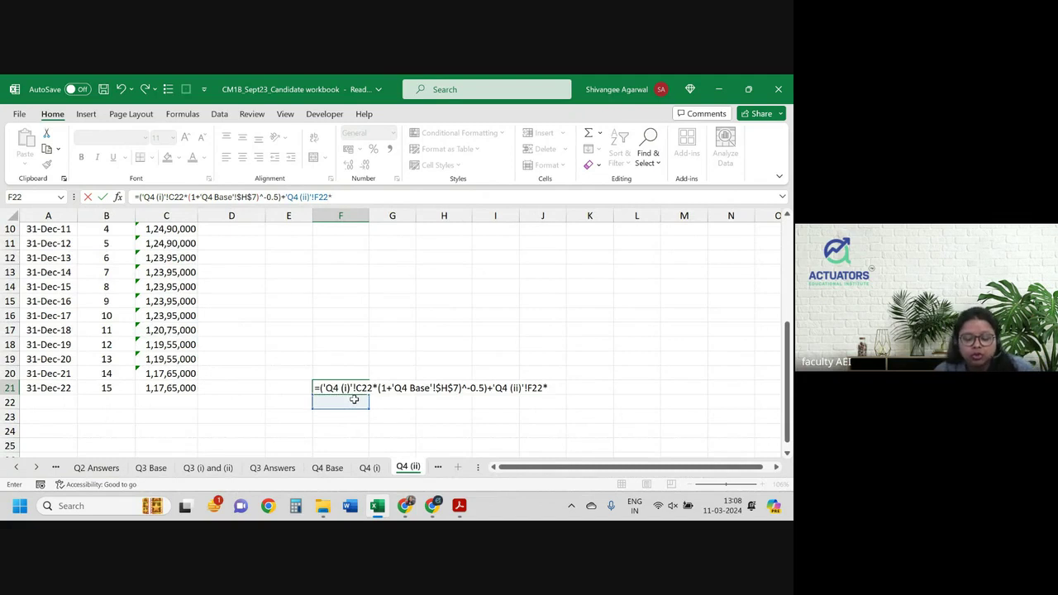
{"action": "key", "text": "ctrl+Page_Up"}
{"action": "scroll", "coordinate": [303, 375], "scroll_direction": "up", "scroll_amount": 2}
{"action": "scroll", "coordinate": [303, 374], "scroll_direction": "up", "scroll_amount": 2}
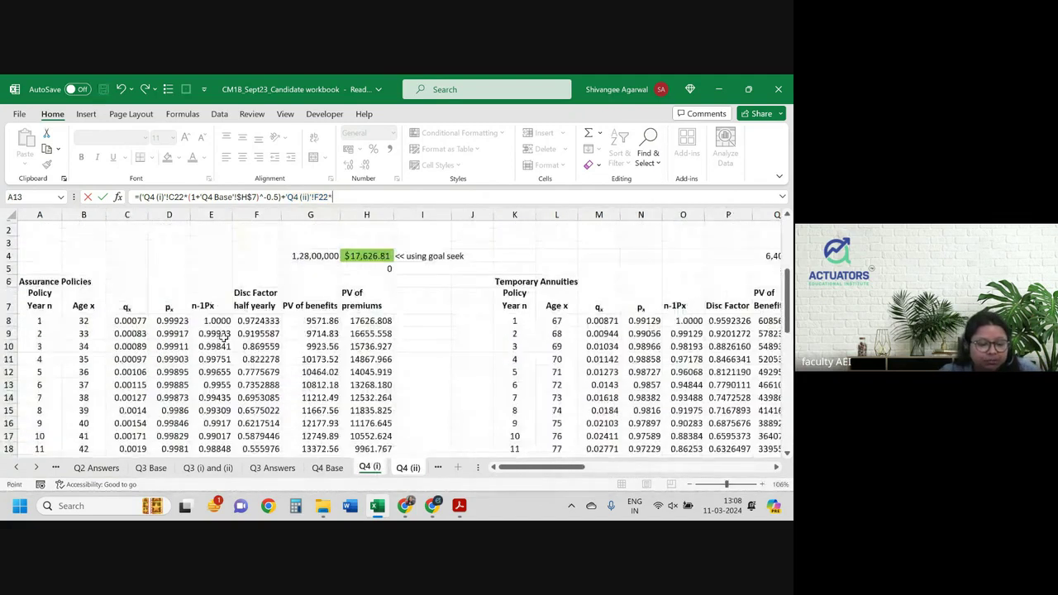
{"action": "scroll", "coordinate": [223, 337], "scroll_direction": "down", "scroll_amount": 3}
{"action": "left_click", "coordinate": [169, 369]}
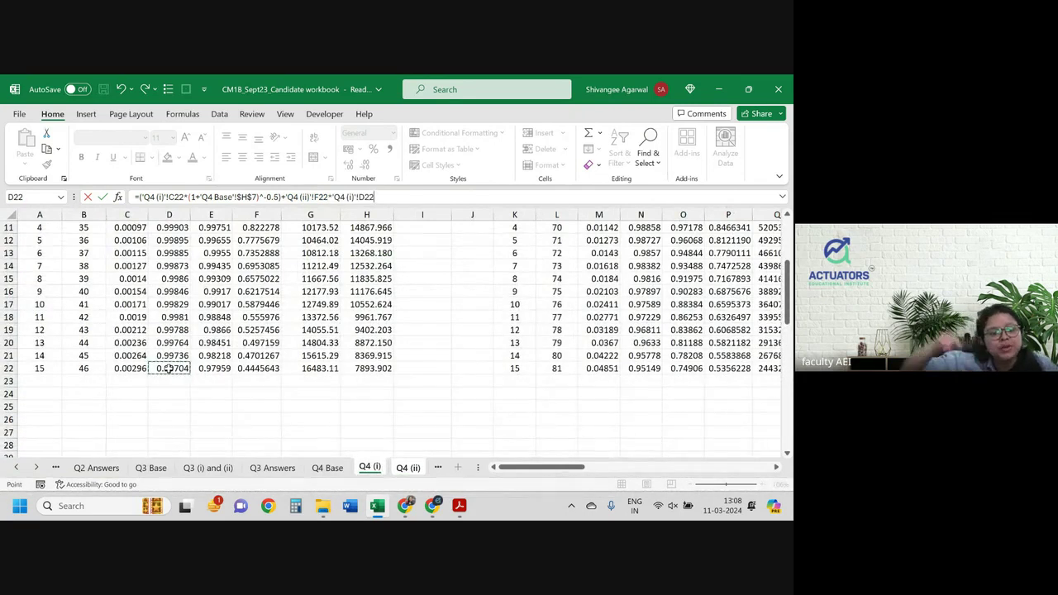
- Discount by one year at 'Q4 Base'!$H$7 and enter the formula, giving 0.0028755
{"action": "type", "text": "*(1"}
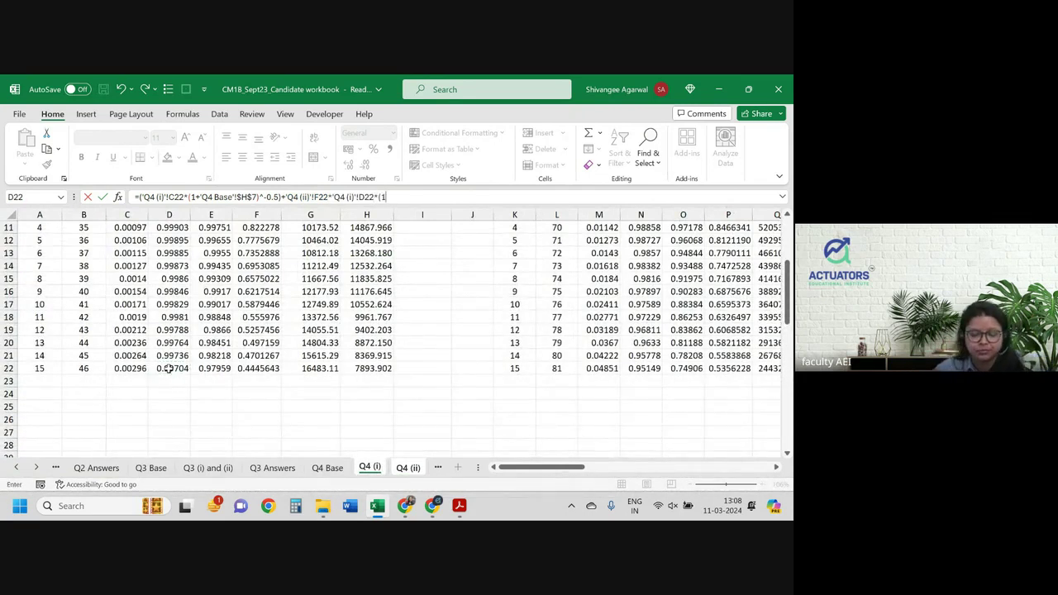
{"action": "key", "text": "ctrl+Page_Up"}
{"action": "key", "text": "ctrl+Page_Up"}
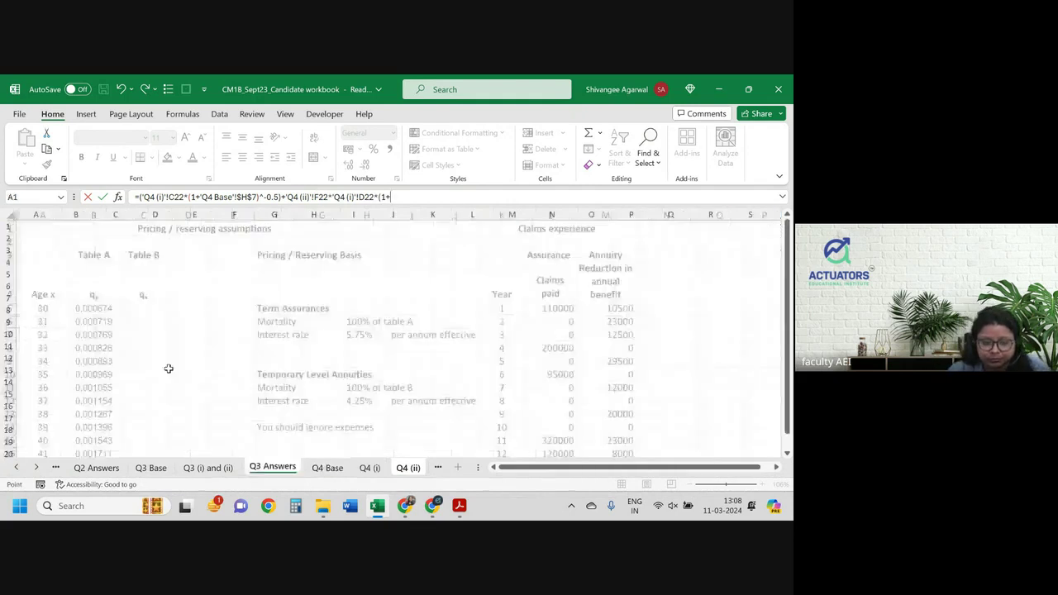
{"action": "key", "text": "ctrl+Page_Up"}
{"action": "key", "text": "ctrl+Page_Down"}
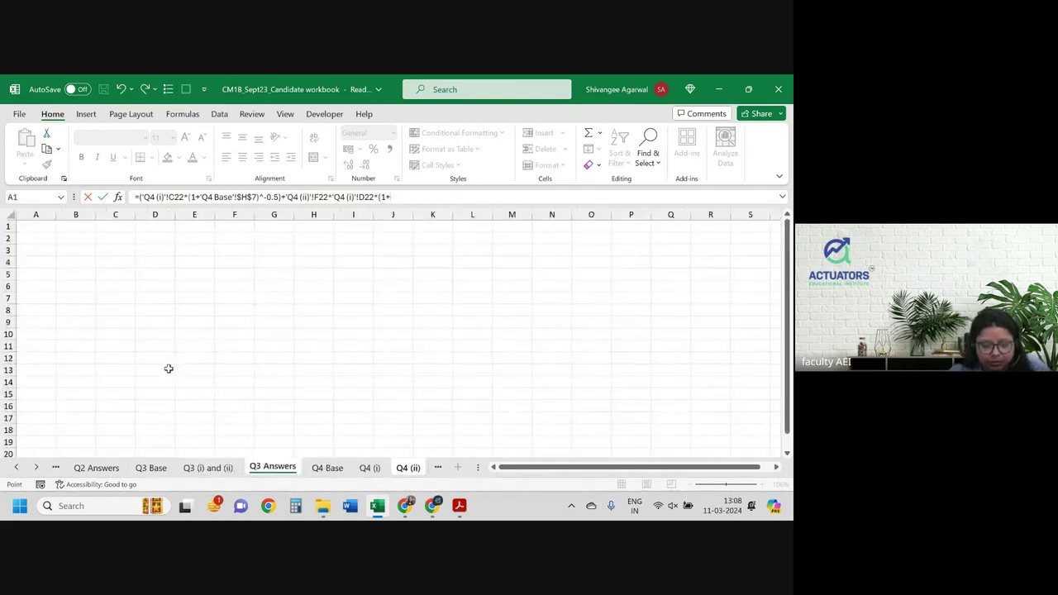
{"action": "key", "text": "ctrl+Page_Down"}
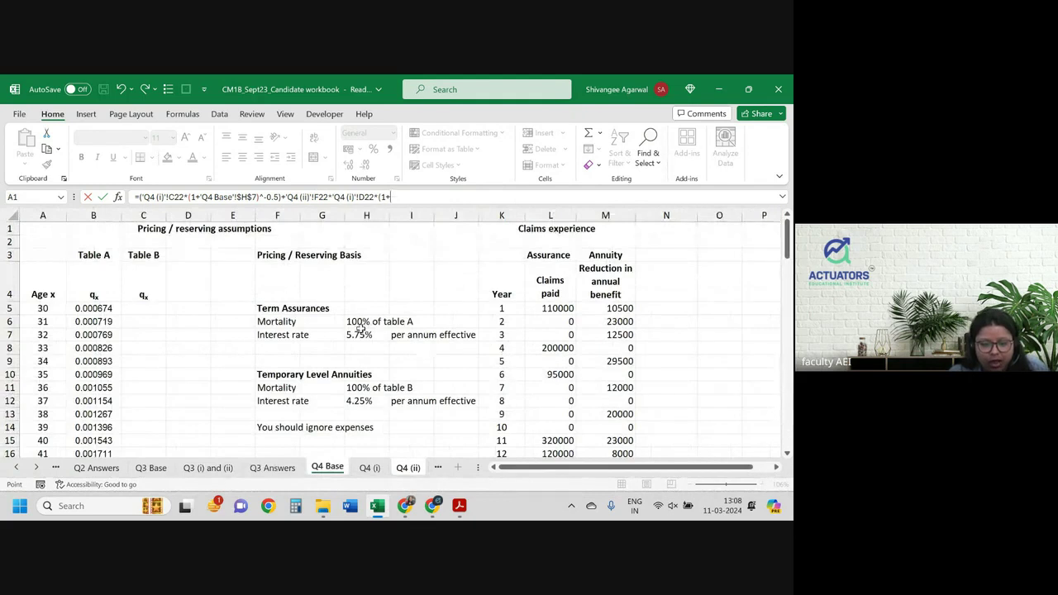
{"action": "left_click", "coordinate": [361, 334]}
{"action": "key", "text": "F4"}
{"action": "type", "text": ")^-1"}
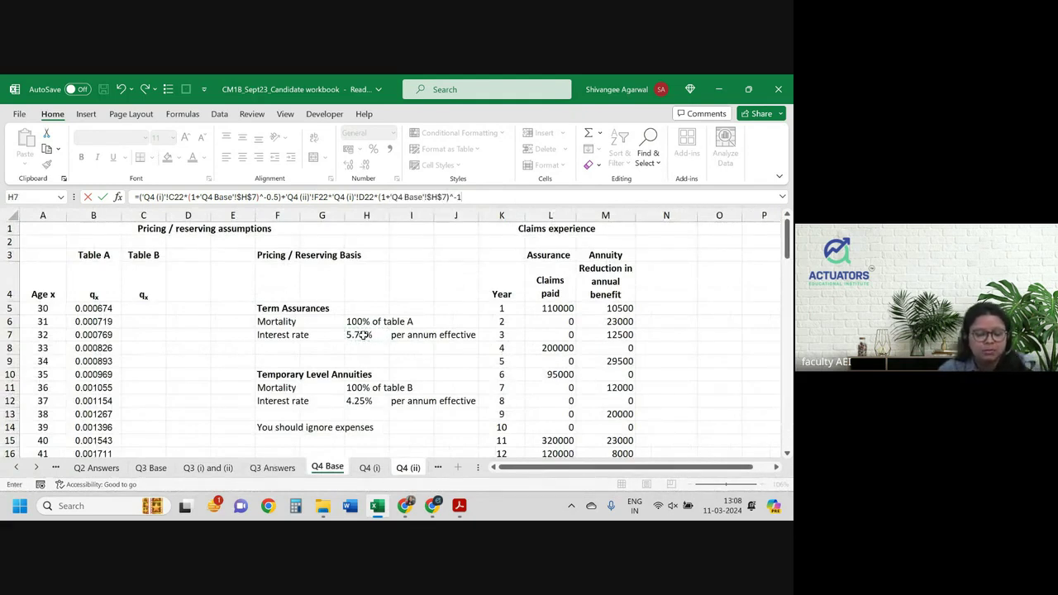
{"action": "key", "text": "Return"}
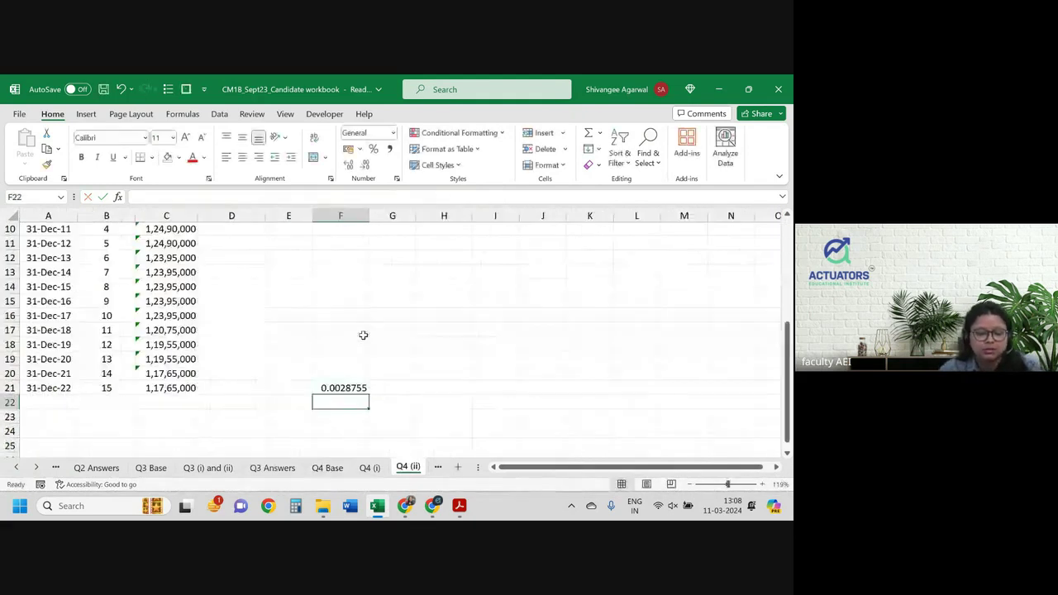
- Fill F21's formula up to F6, delete the #VALUE! in F6, and check F7 and F21
{"action": "left_click", "coordinate": [362, 389]}
{"action": "mouse_move", "coordinate": [369, 395]}
{"action": "left_mouse_down"}
{"action": "mouse_move", "coordinate": [355, 184]}
{"action": "mouse_move", "coordinate": [344, 340]}
{"action": "left_mouse_up"}
{"action": "left_click", "coordinate": [344, 344]}
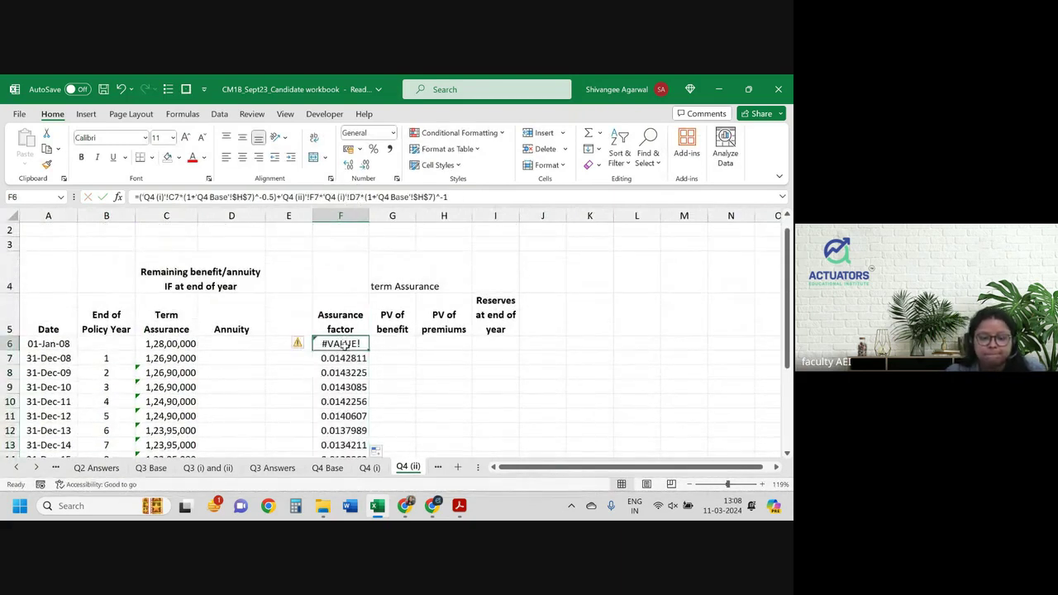
{"action": "key", "text": "Delete"}
{"action": "left_click", "coordinate": [352, 358]}
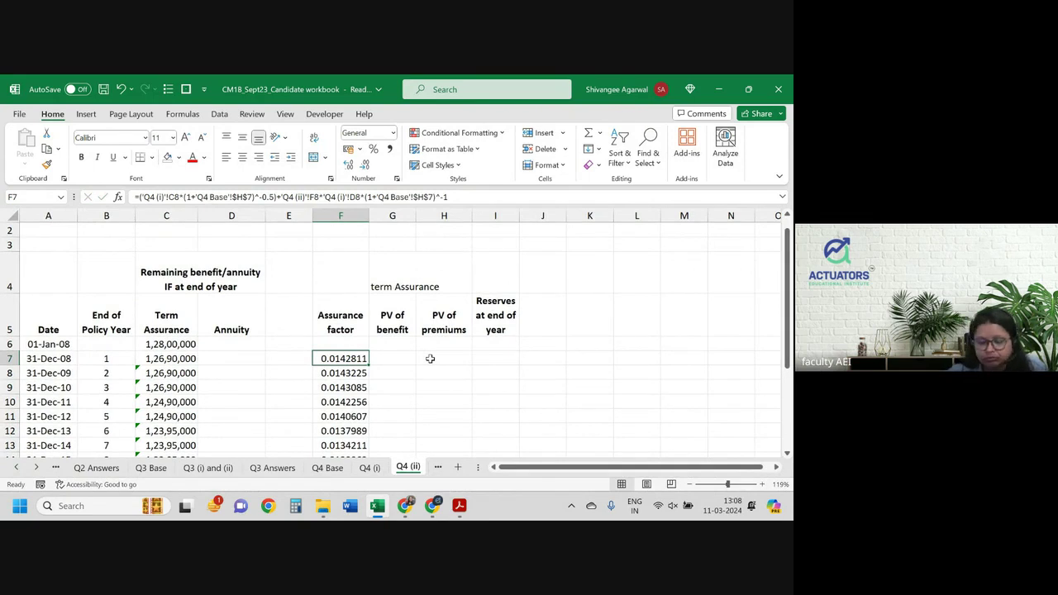
{"action": "scroll", "coordinate": [345, 371], "scroll_direction": "down", "scroll_amount": 2}
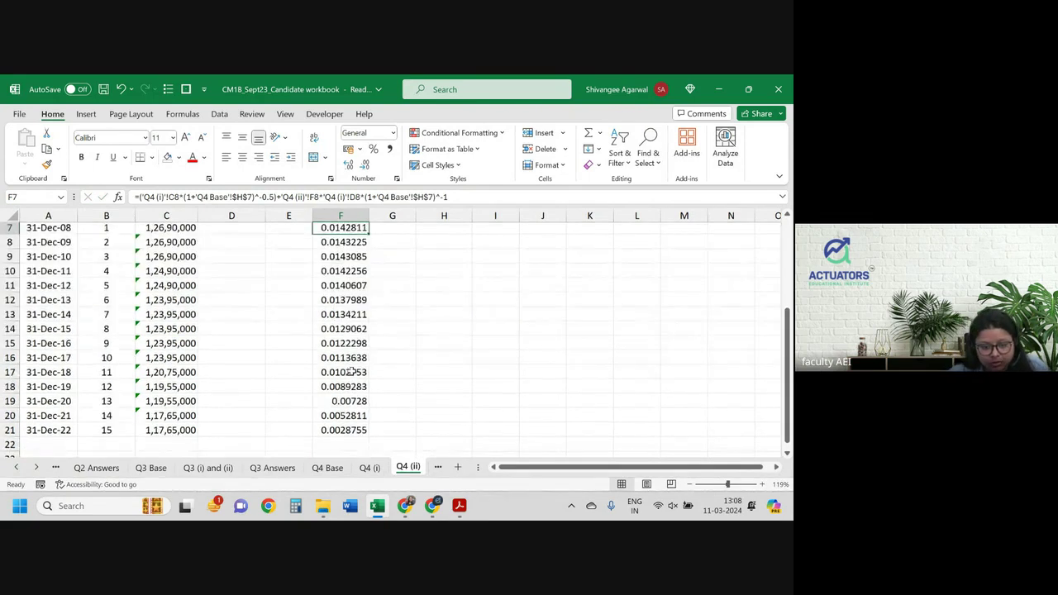
{"action": "left_click", "coordinate": [344, 427]}
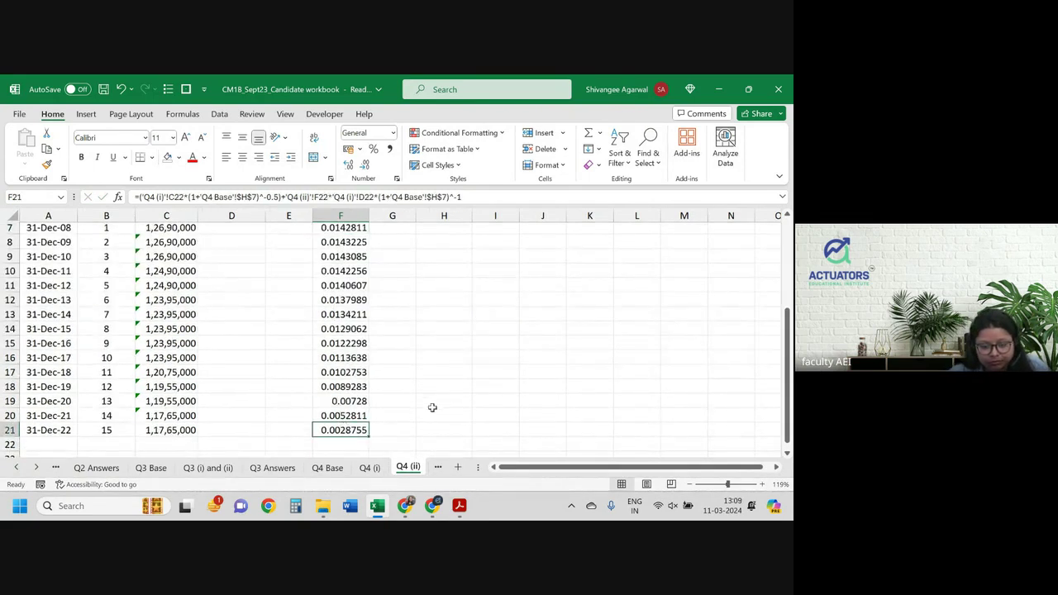
{"action": "scroll", "coordinate": [444, 402], "scroll_direction": "down", "scroll_amount": 1}
- Review and confirm F21's assurance factor formula, then select G7 for the year-1 PV of benefit
{"action": "double_click", "coordinate": [364, 409]}
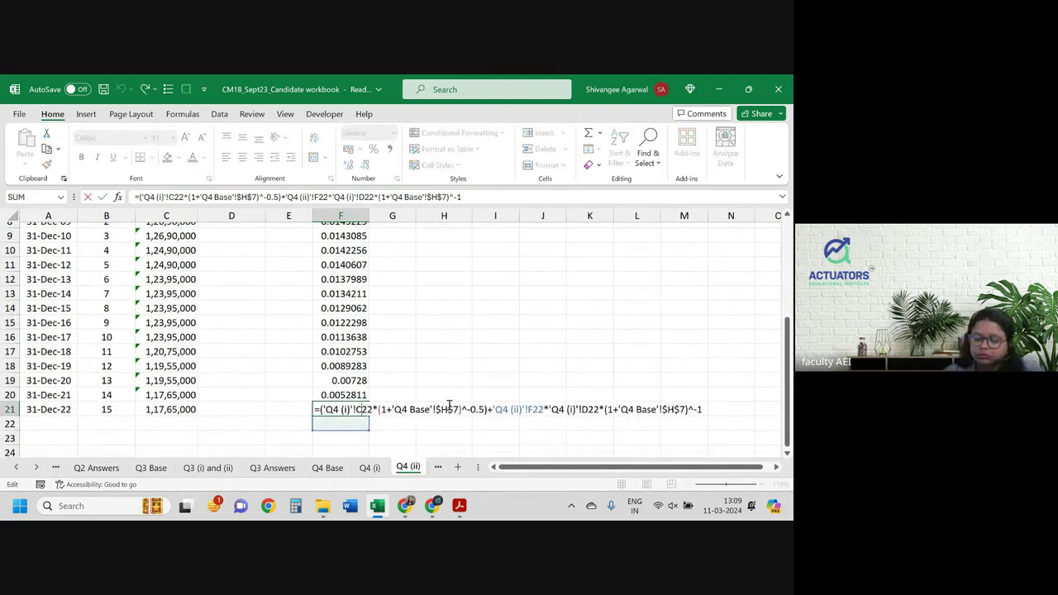
{"action": "key", "text": "Return"}
{"action": "scroll", "coordinate": [448, 404], "scroll_direction": "up", "scroll_amount": 3}
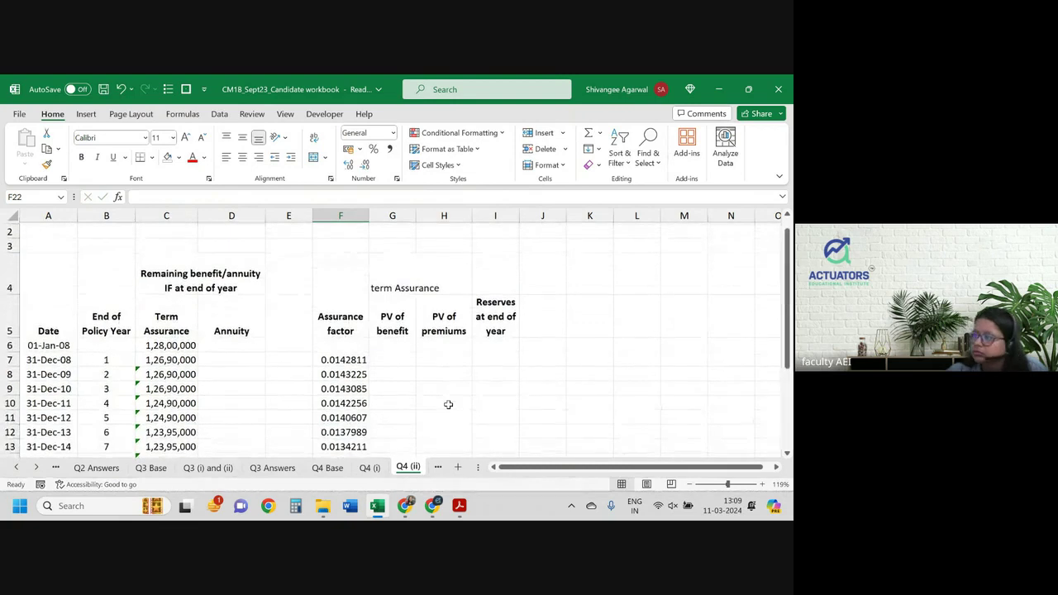
{"action": "scroll", "coordinate": [448, 405], "scroll_direction": "down", "scroll_amount": 1}
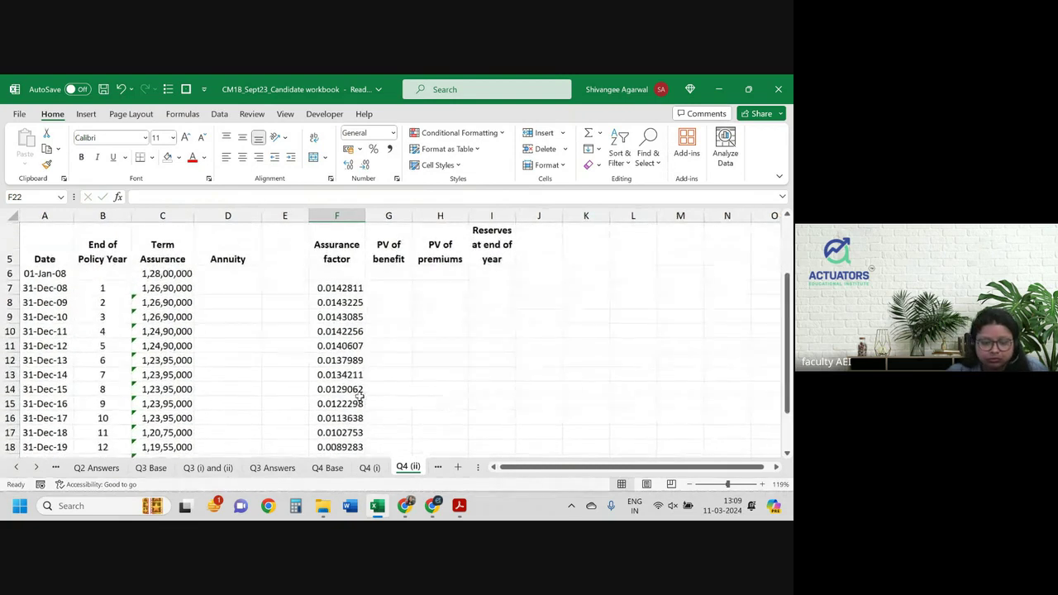
{"action": "scroll", "coordinate": [355, 410], "scroll_direction": "down", "scroll_amount": 1}
{"action": "scroll", "coordinate": [345, 423], "scroll_direction": "down", "scroll_amount": 1}
{"action": "scroll", "coordinate": [342, 405], "scroll_direction": "down", "scroll_amount": 1}
{"action": "double_click", "coordinate": [336, 424]}
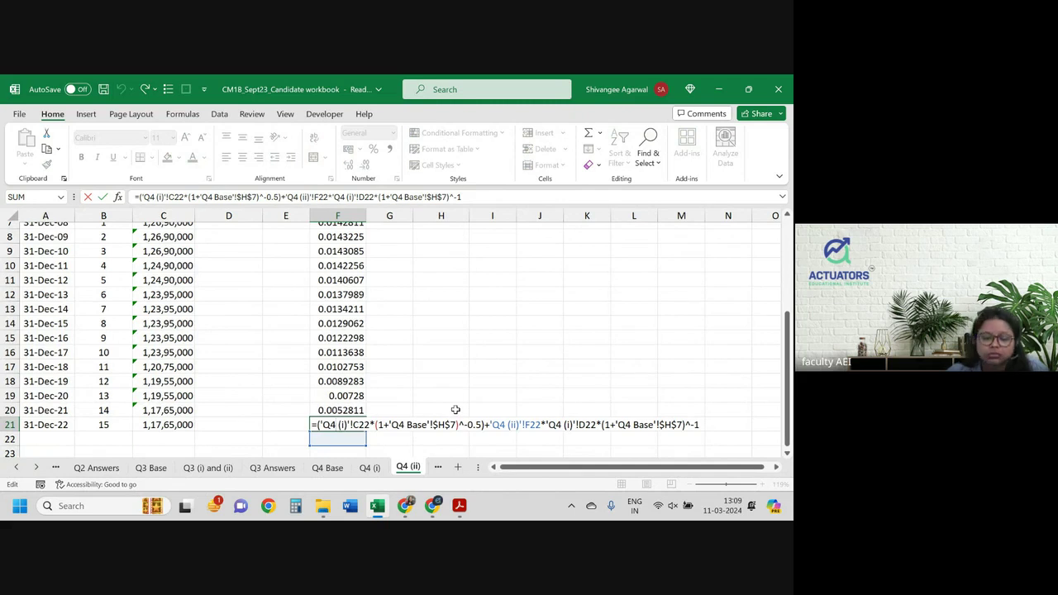
{"action": "key", "text": "Return"}
{"action": "scroll", "coordinate": [456, 410], "scroll_direction": "up", "scroll_amount": 3}
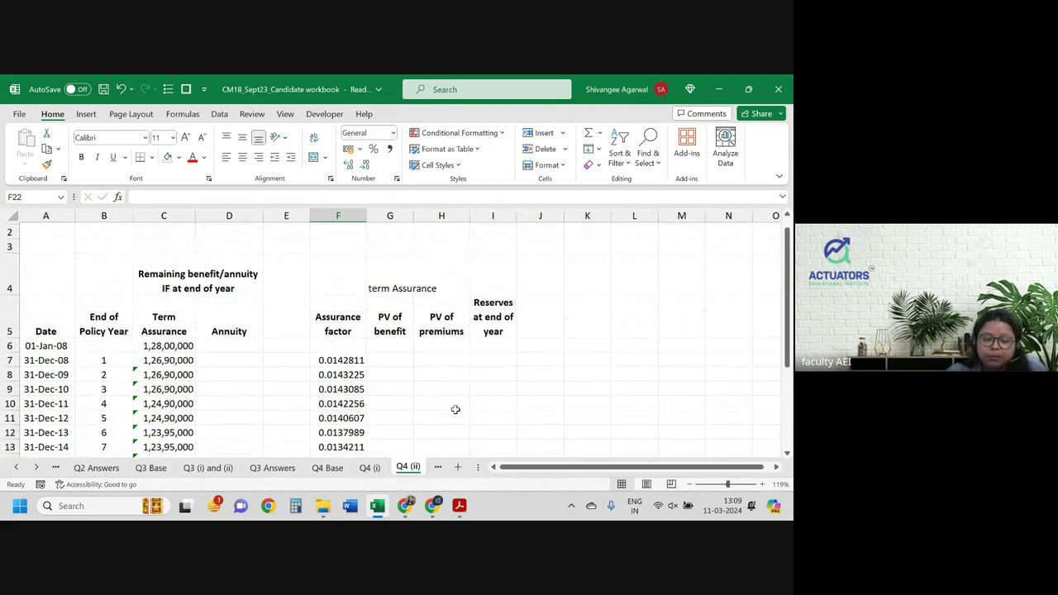
{"action": "left_click", "coordinate": [392, 356]}
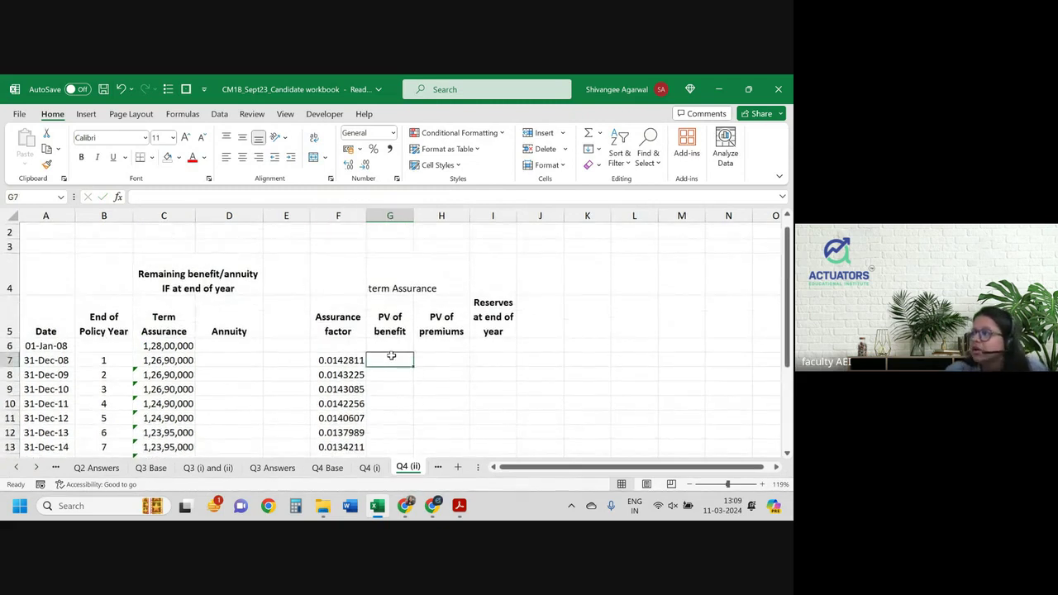
- Enter =C7*F7 in G7 and fill it down to G21, starting at 181227.7
{"action": "type", "text": "="}
{"action": "key", "text": "Left"}
{"action": "key", "text": "Left"}
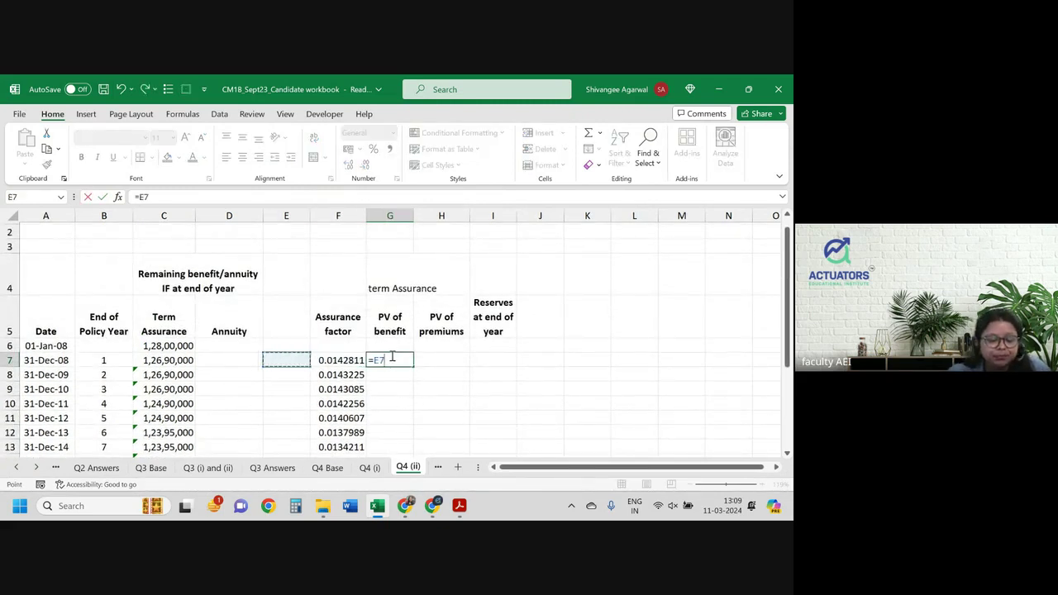
{"action": "key", "text": "Left"}
{"action": "key", "text": "Left"}
{"action": "type", "text": "*"}
{"action": "key", "text": "Left"}
{"action": "key", "text": "Left"}
{"action": "key", "text": "Right"}
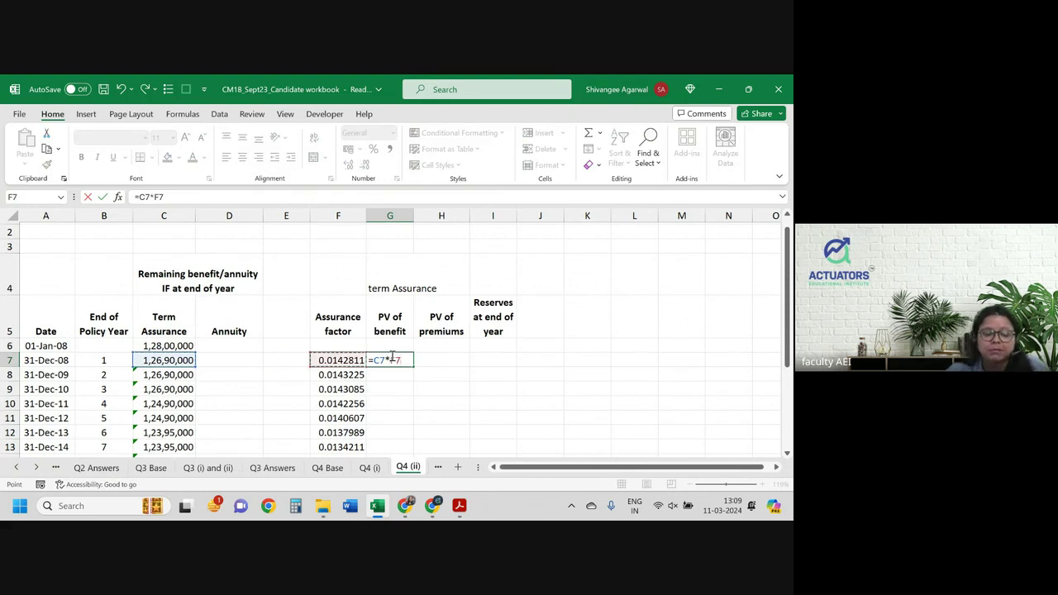
{"action": "key", "text": "ctrl+Return"}
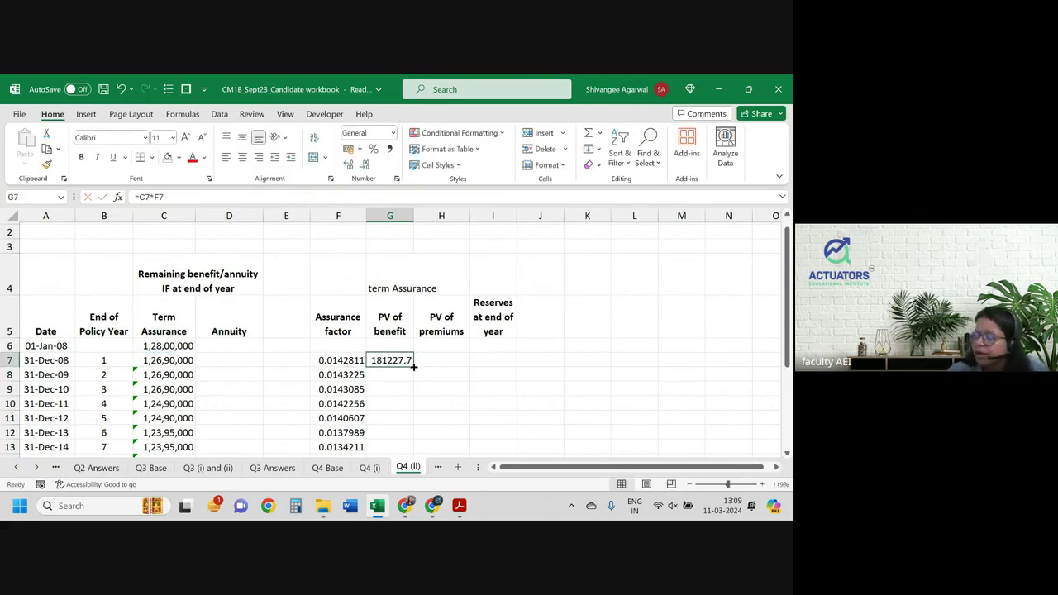
{"action": "double_click", "coordinate": [413, 366]}
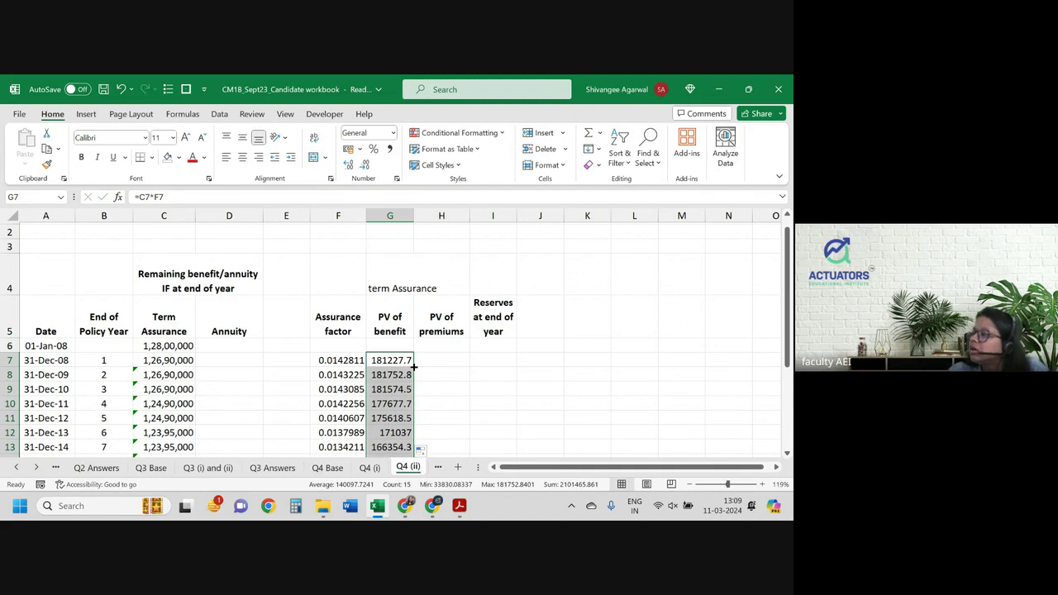
{"action": "key", "text": "Return"}
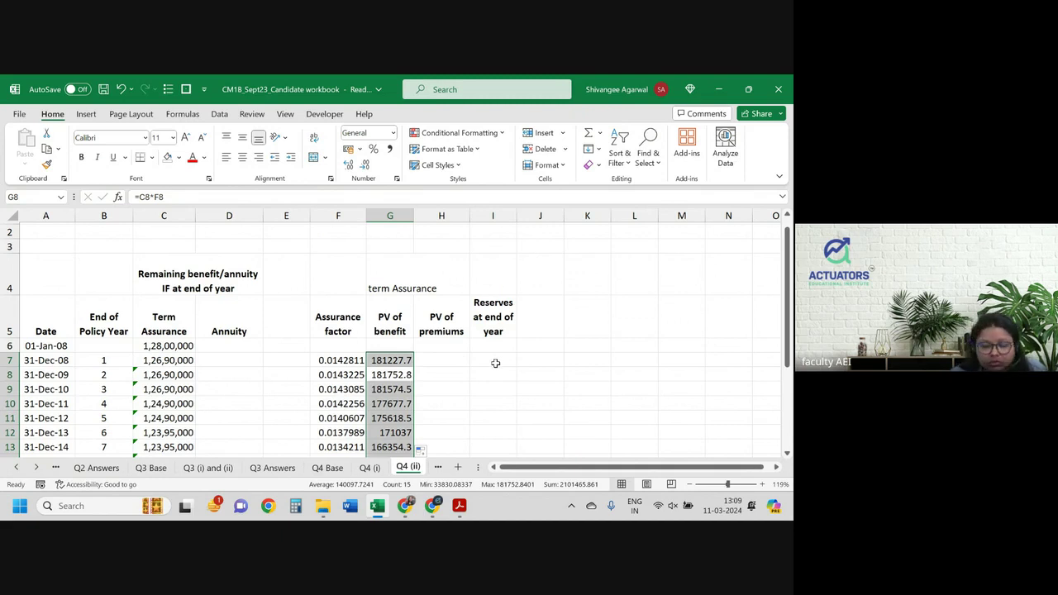
{"action": "left_click", "coordinate": [495, 363]}
{"action": "left_click", "coordinate": [331, 360]}
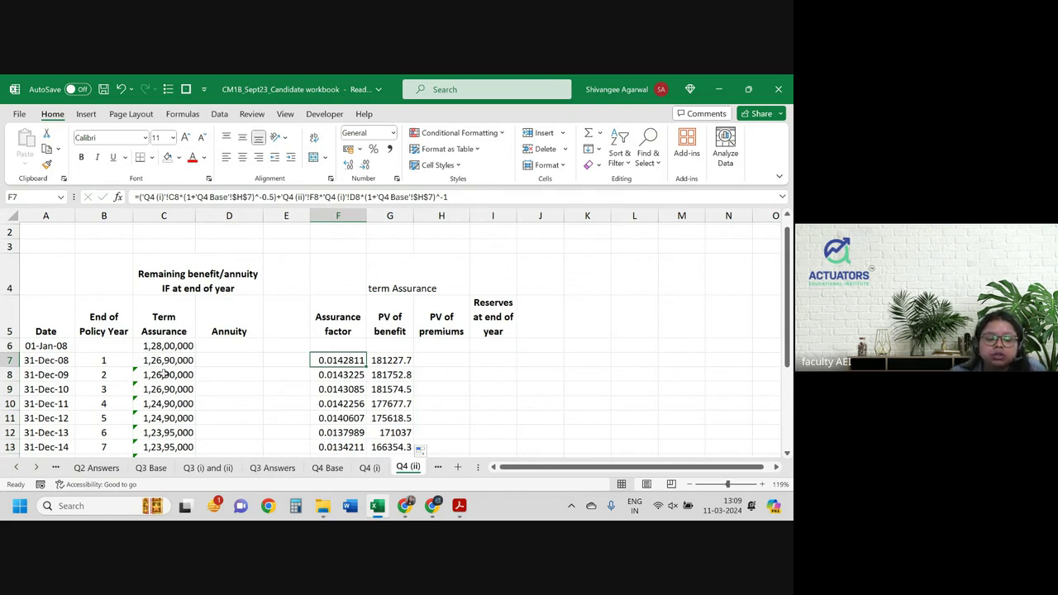
{"action": "left_click_drag", "start_coordinate": [48, 360], "coordinate": [327, 361]}
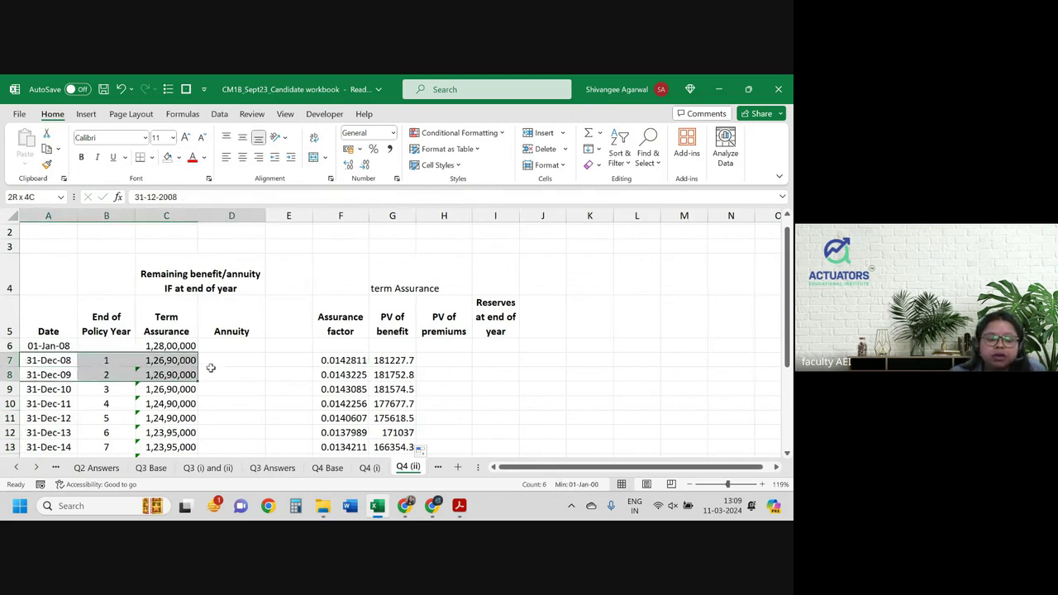
{"action": "left_click", "coordinate": [339, 361]}
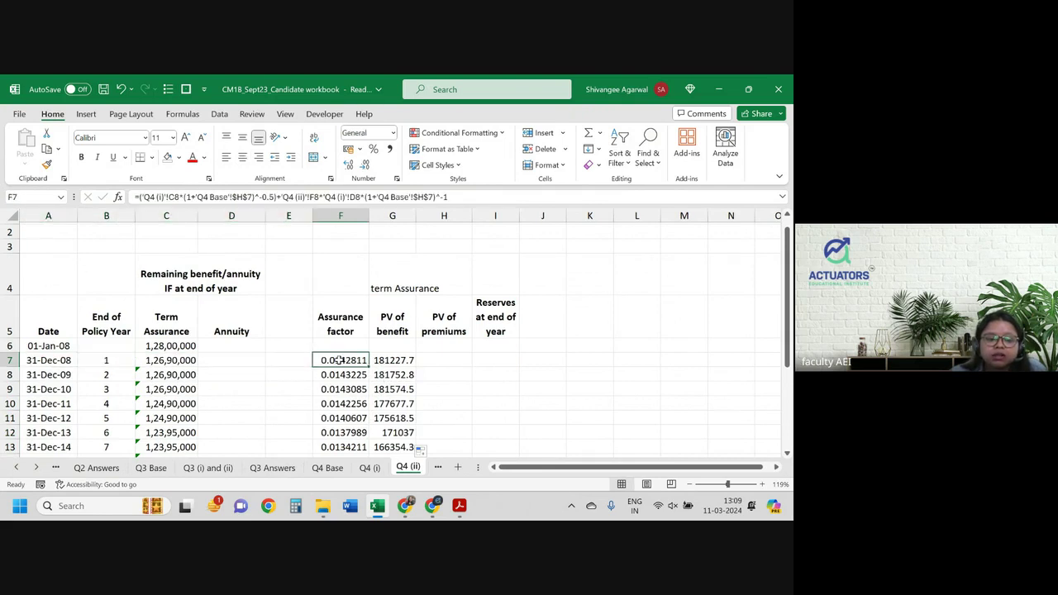
{"action": "scroll", "coordinate": [339, 361], "scroll_direction": "down", "scroll_amount": 2}
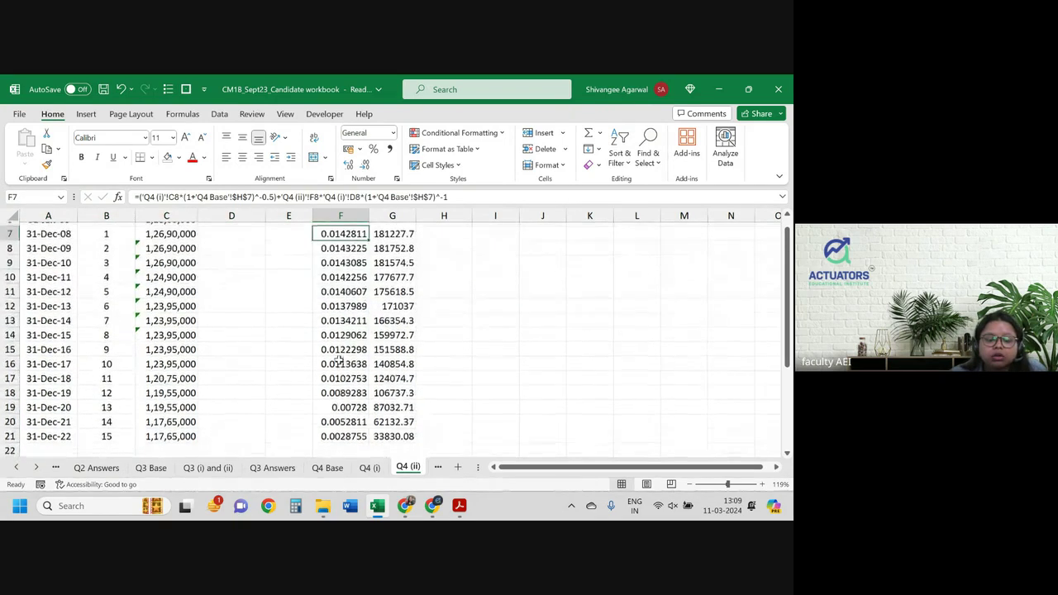
{"action": "scroll", "coordinate": [339, 361], "scroll_direction": "up", "scroll_amount": 2}
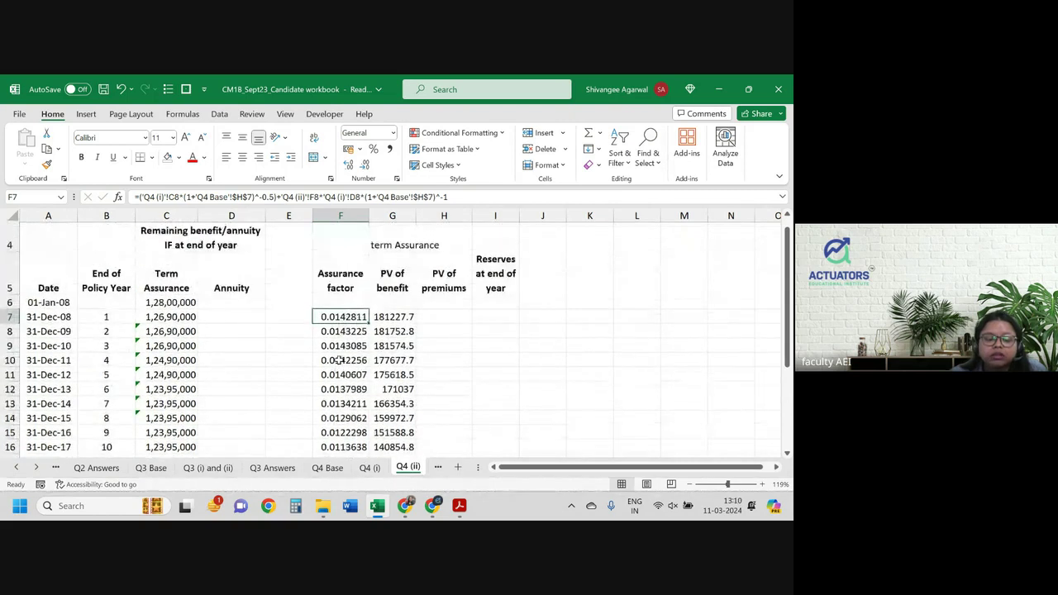
{"action": "scroll", "coordinate": [339, 361], "scroll_direction": "down", "scroll_amount": 1}
{"action": "left_click", "coordinate": [341, 308]}
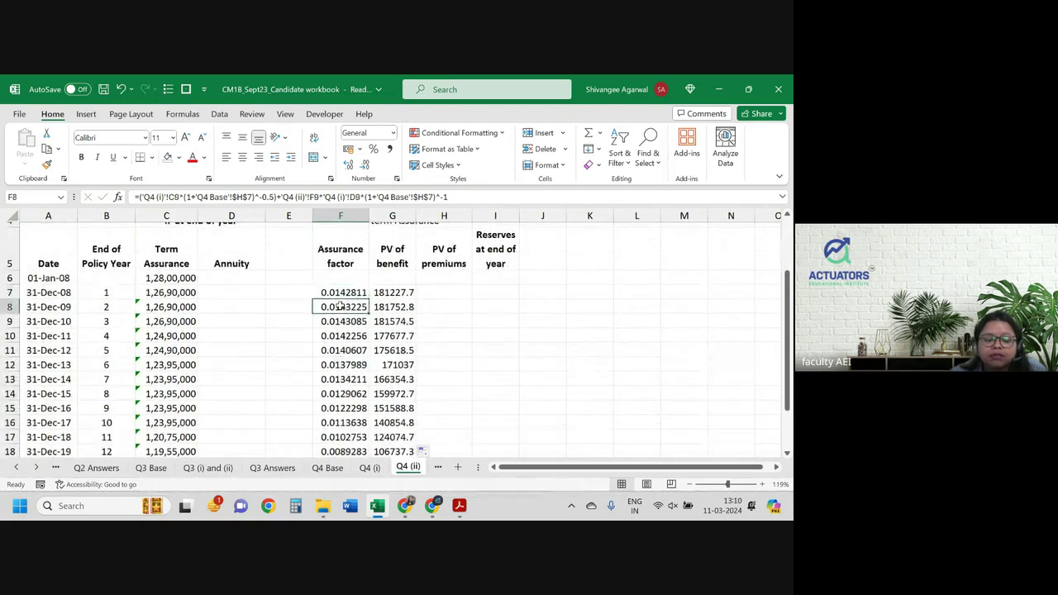
{"action": "left_click", "coordinate": [337, 289]}
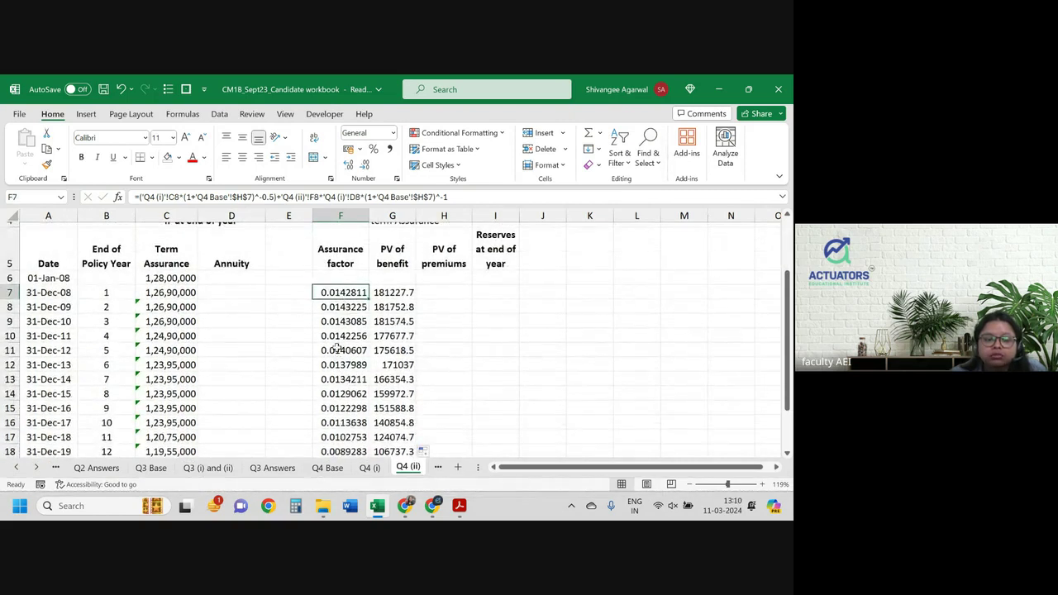
{"action": "left_click", "coordinate": [356, 305]}
{"action": "left_click", "coordinate": [354, 289]}
{"action": "scroll", "coordinate": [334, 292], "scroll_direction": "down", "scroll_amount": 2}
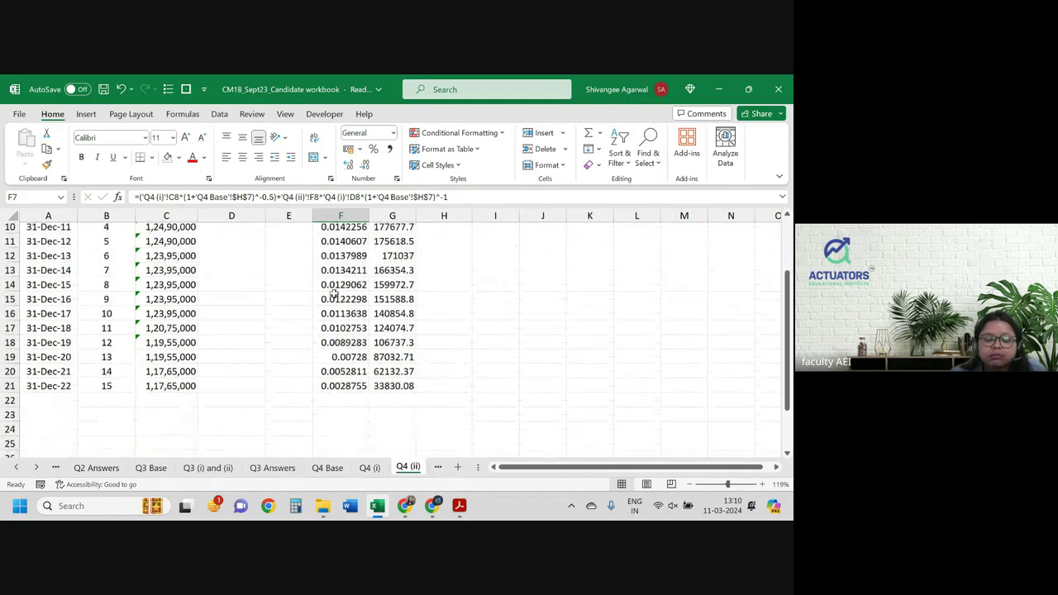
{"action": "left_click", "coordinate": [334, 385]}
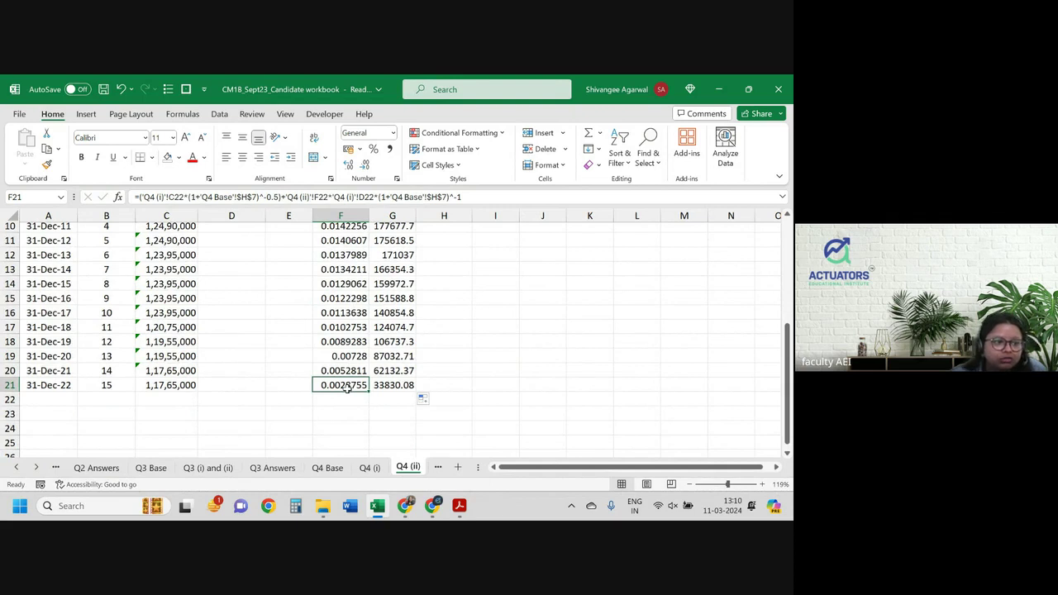
- Insert an empty column G, shifting PV of benefit one column right
{"action": "left_click", "coordinate": [392, 216]}
{"action": "right_click", "coordinate": [396, 218]}
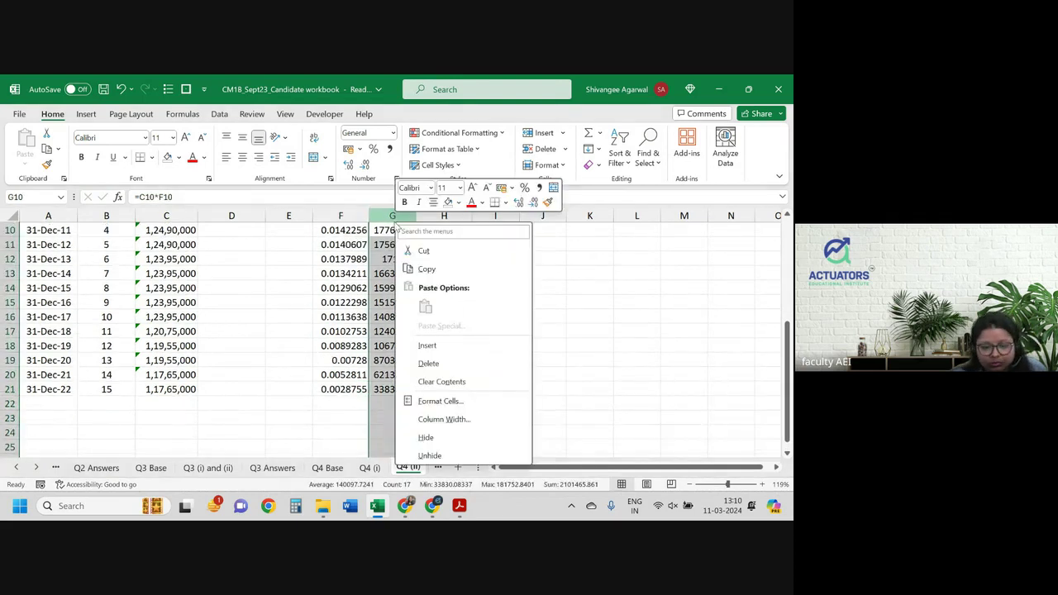
{"action": "left_click", "coordinate": [446, 350]}
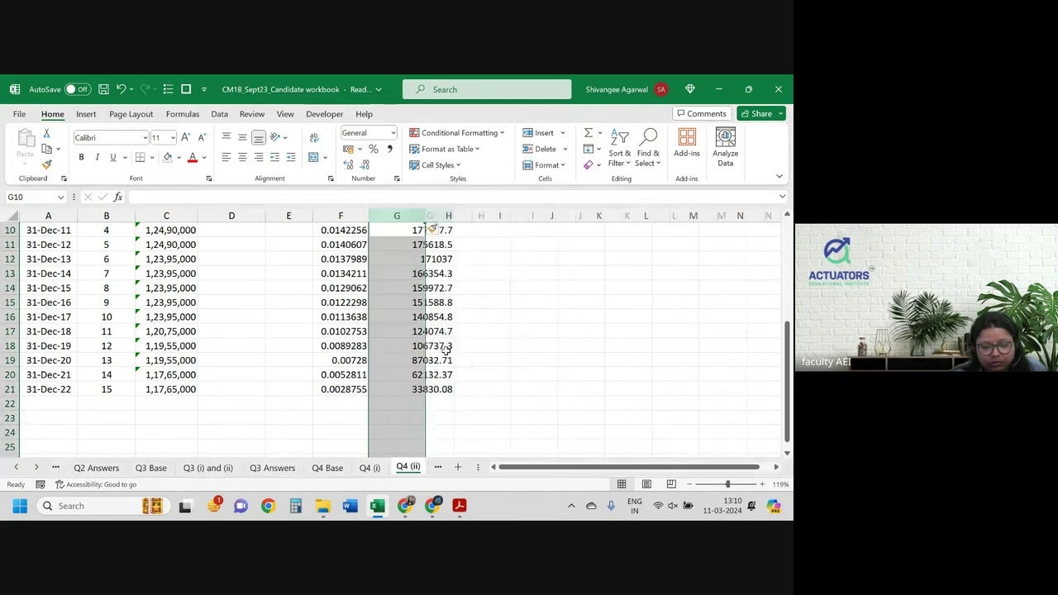
{"action": "left_click", "coordinate": [388, 390]}
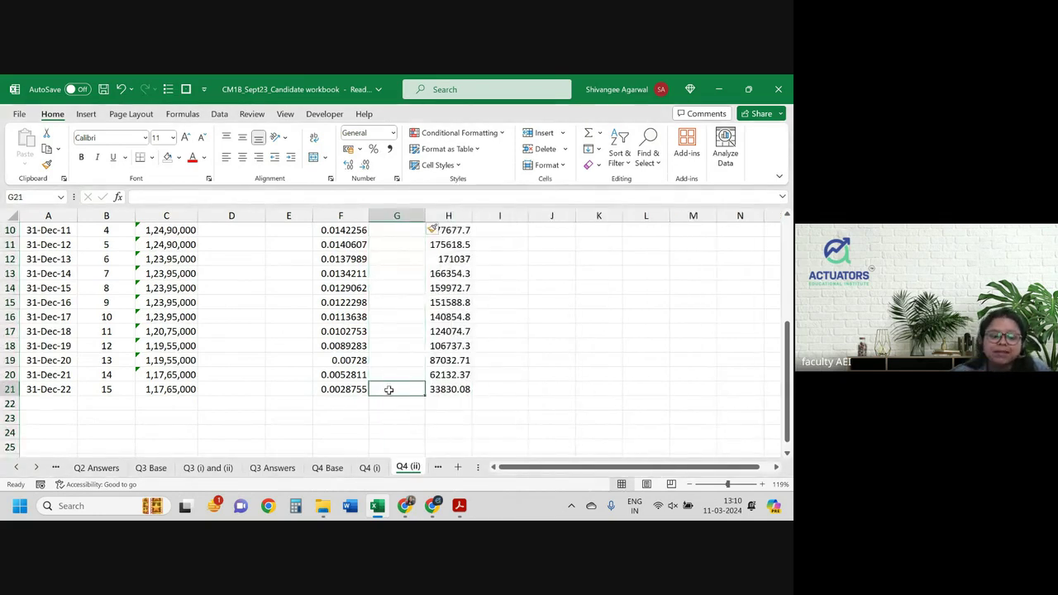
{"action": "left_click", "coordinate": [347, 387]}
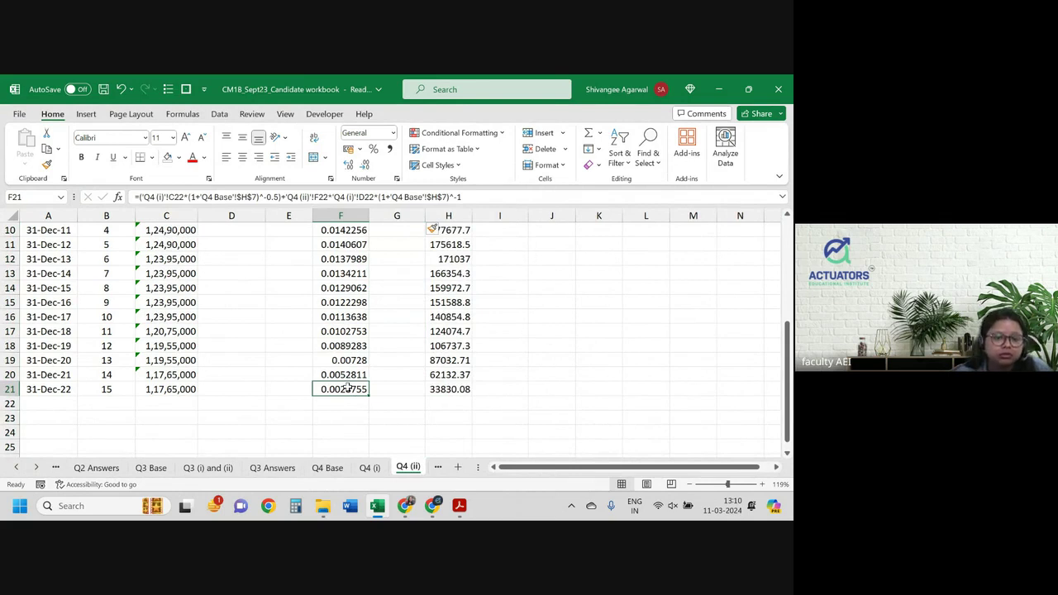
{"action": "left_click", "coordinate": [382, 389]}
- Copy assurance factors F7:F21 and paste them one row higher, starting at F6
{"action": "scroll", "coordinate": [383, 391], "scroll_direction": "up", "scroll_amount": 2}
{"action": "scroll", "coordinate": [383, 391], "scroll_direction": "up", "scroll_amount": 1}
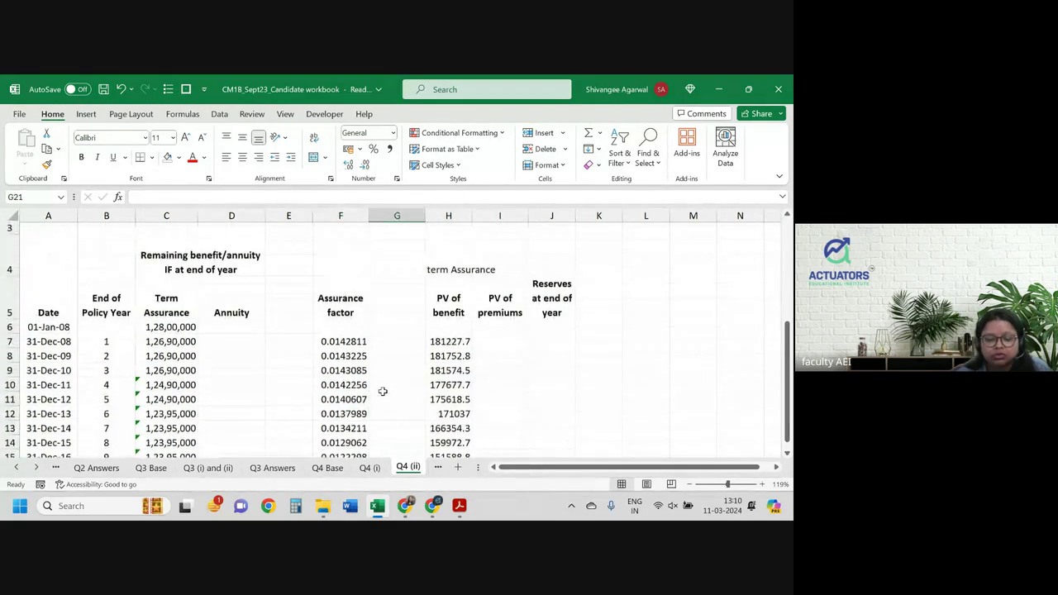
{"action": "left_click", "coordinate": [344, 306]}
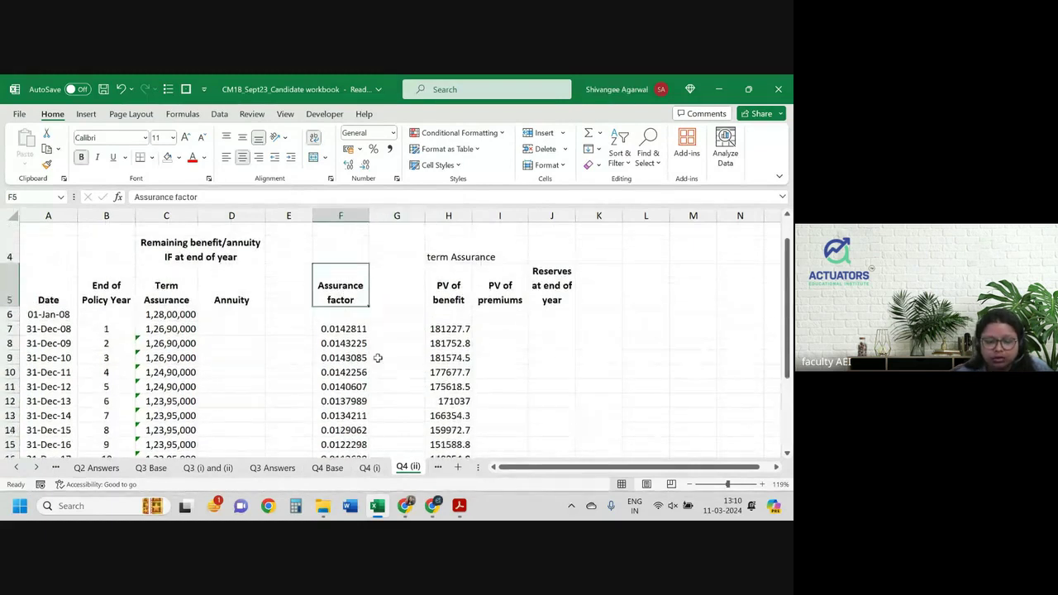
{"action": "scroll", "coordinate": [370, 339], "scroll_direction": "down", "scroll_amount": 1}
{"action": "left_click", "coordinate": [347, 291]}
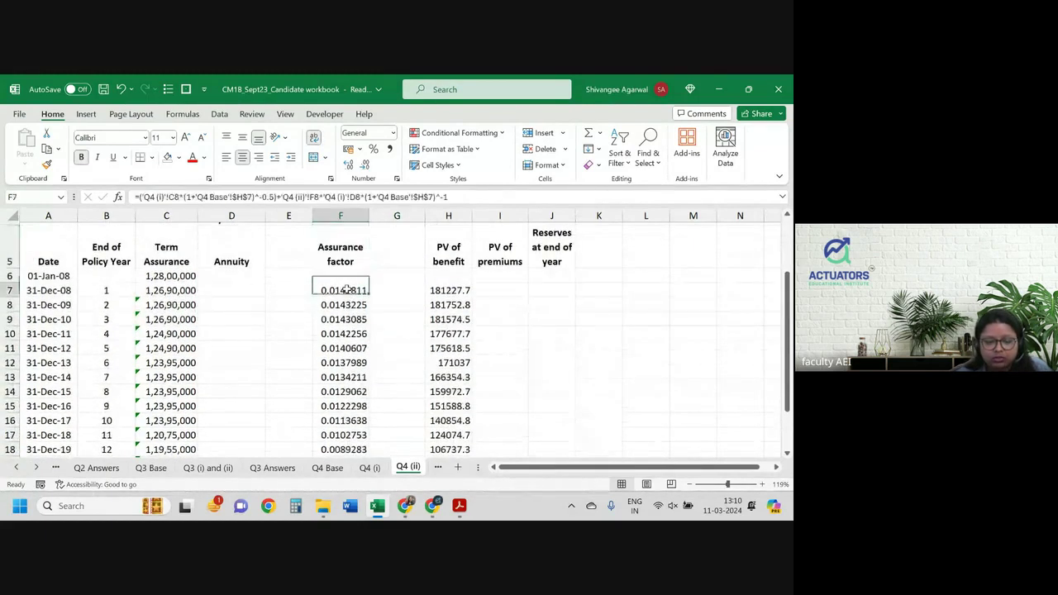
{"action": "key", "text": "ctrl+shift+Down"}
{"action": "key", "text": "ctrl+c"}
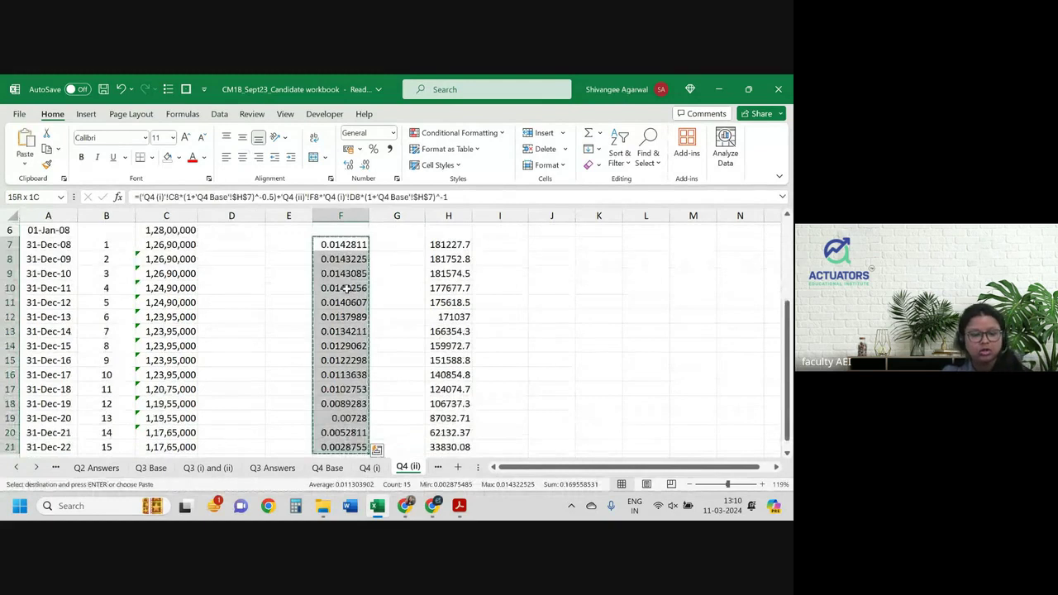
{"action": "scroll", "coordinate": [343, 273], "scroll_direction": "up", "scroll_amount": 1}
{"action": "left_click", "coordinate": [340, 258]}
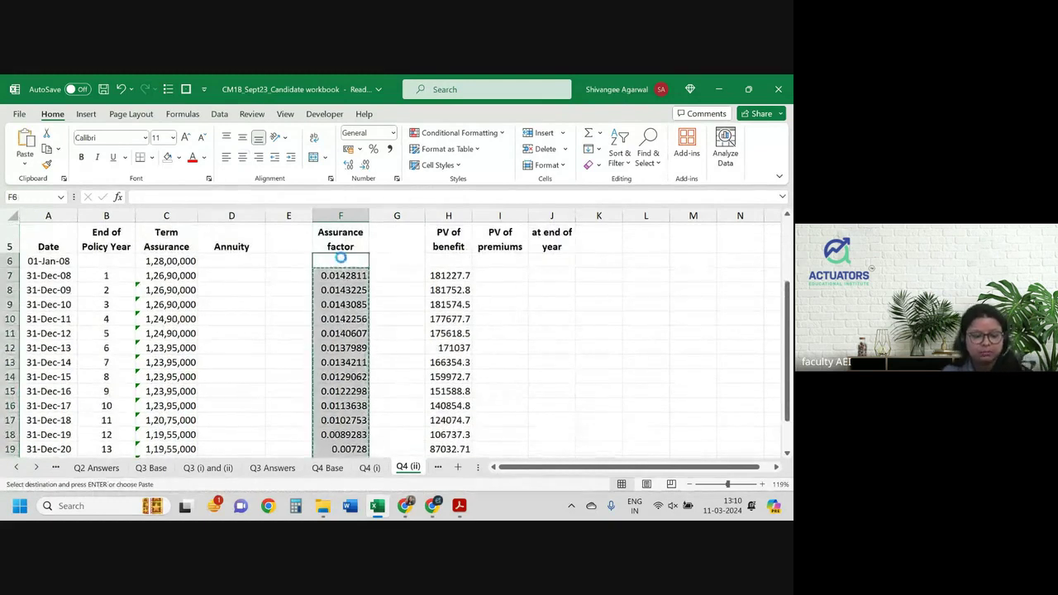
{"action": "key", "text": "Return"}
{"action": "left_click", "coordinate": [344, 290]}
- Start a formula in G7, then abandon it and leave G7 empty
{"action": "scroll", "coordinate": [346, 285], "scroll_direction": "down", "scroll_amount": 3}
{"action": "scroll", "coordinate": [346, 285], "scroll_direction": "up", "scroll_amount": 2}
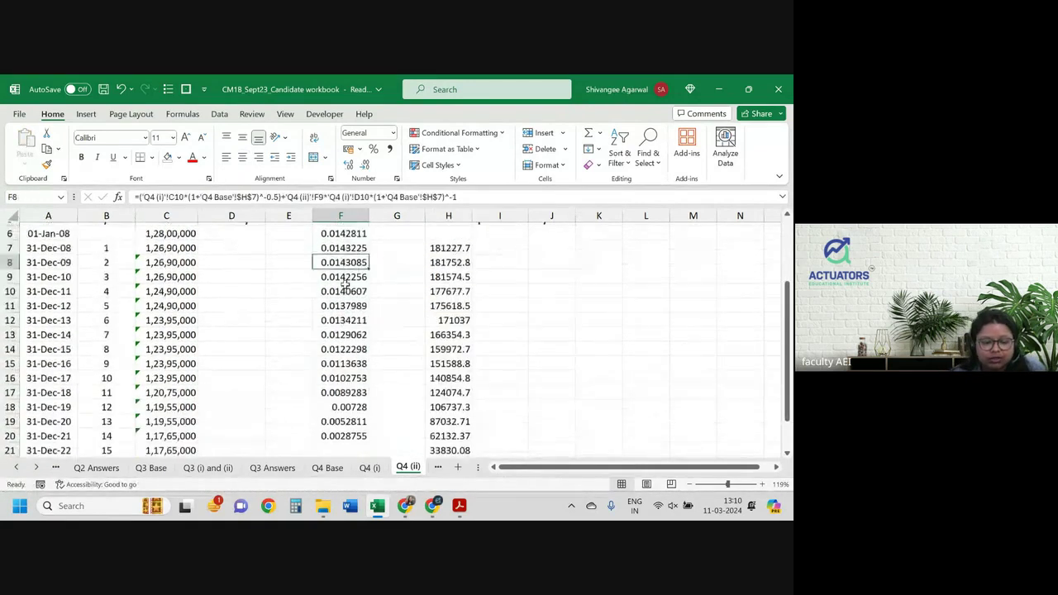
{"action": "scroll", "coordinate": [372, 289], "scroll_direction": "up", "scroll_amount": 1}
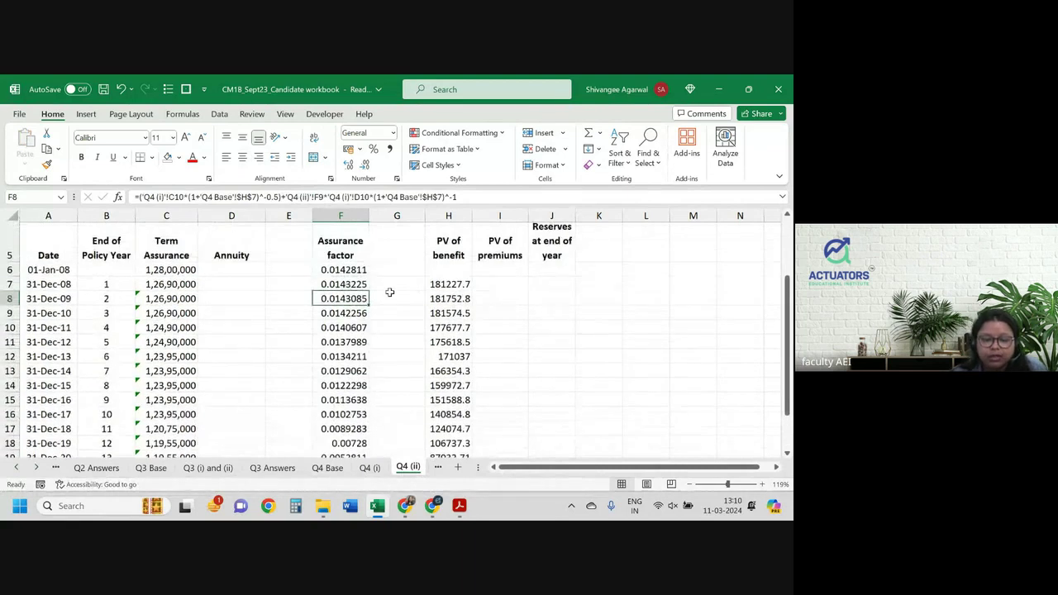
{"action": "left_click", "coordinate": [390, 292]}
{"action": "left_click", "coordinate": [390, 286]}
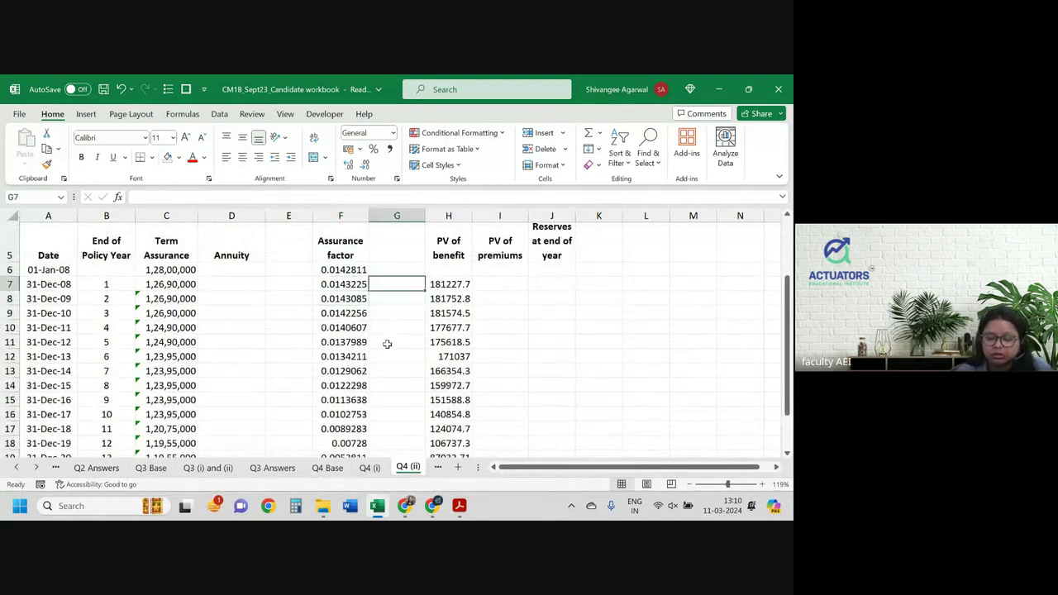
{"action": "type", "text": "="}
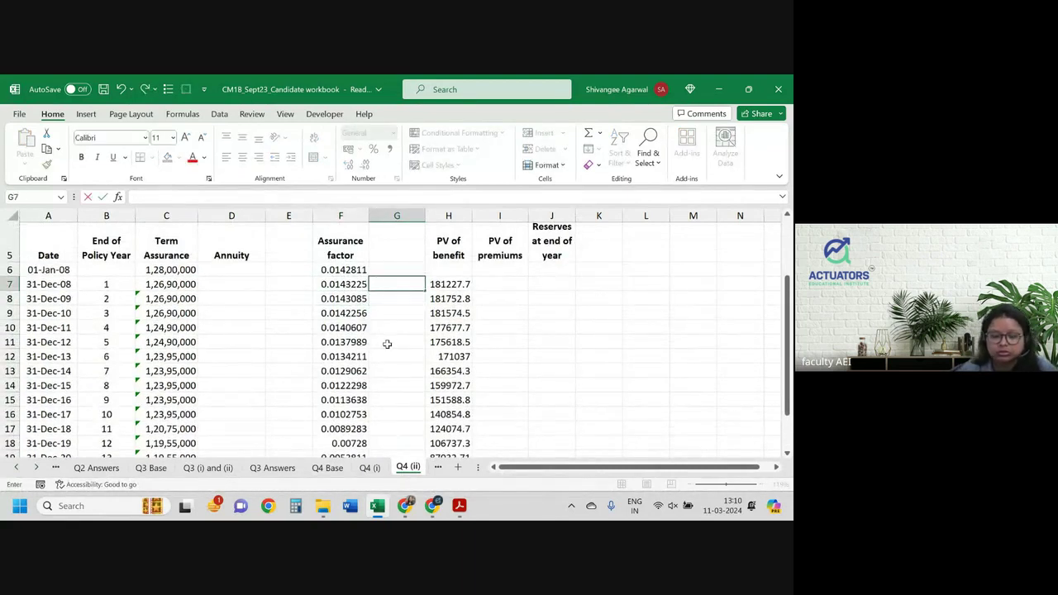
{"action": "key", "text": "BackSpace"}
{"action": "key", "text": "Return"}
- Replace F21's formula with 0, leaving year 14 at 0.0028755
{"action": "scroll", "coordinate": [387, 344], "scroll_direction": "down", "scroll_amount": 3}
{"action": "left_click", "coordinate": [357, 351]}
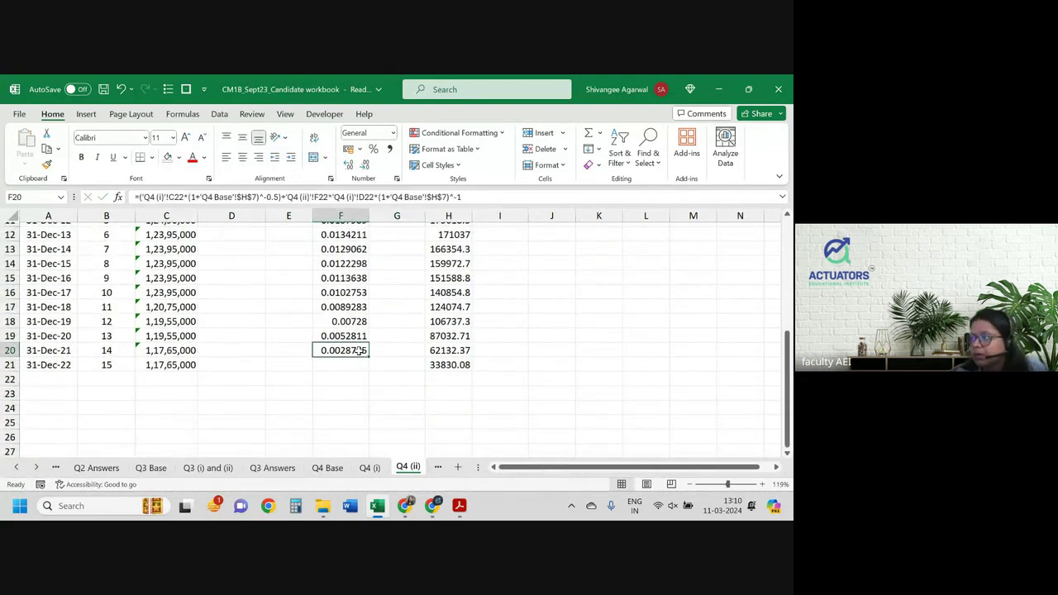
{"action": "left_click", "coordinate": [352, 361]}
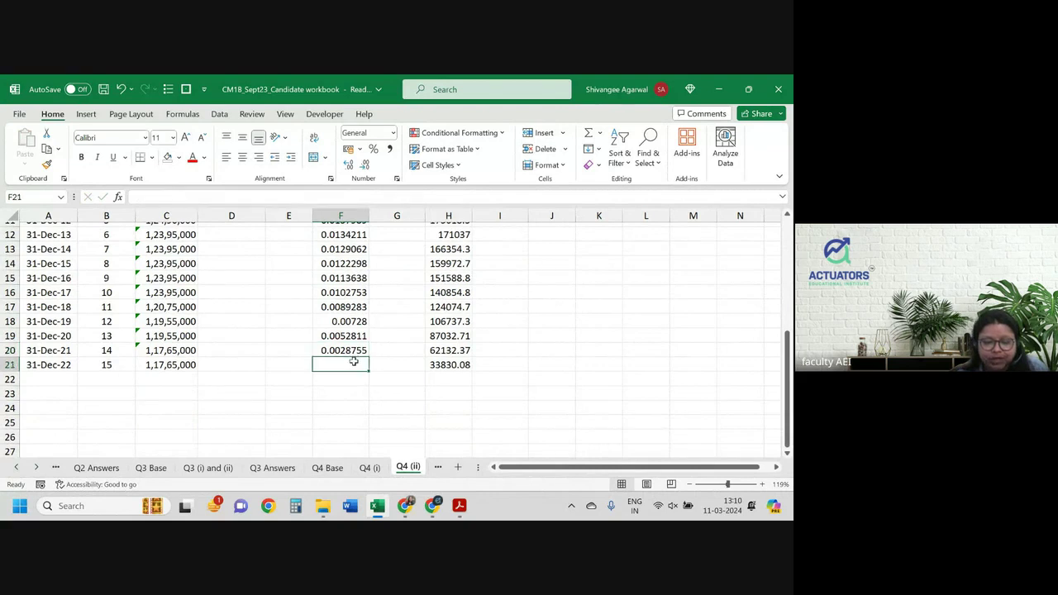
{"action": "type", "text": "0"}
{"action": "key", "text": "Return"}
{"action": "scroll", "coordinate": [353, 362], "scroll_direction": "right", "scroll_amount": 1}
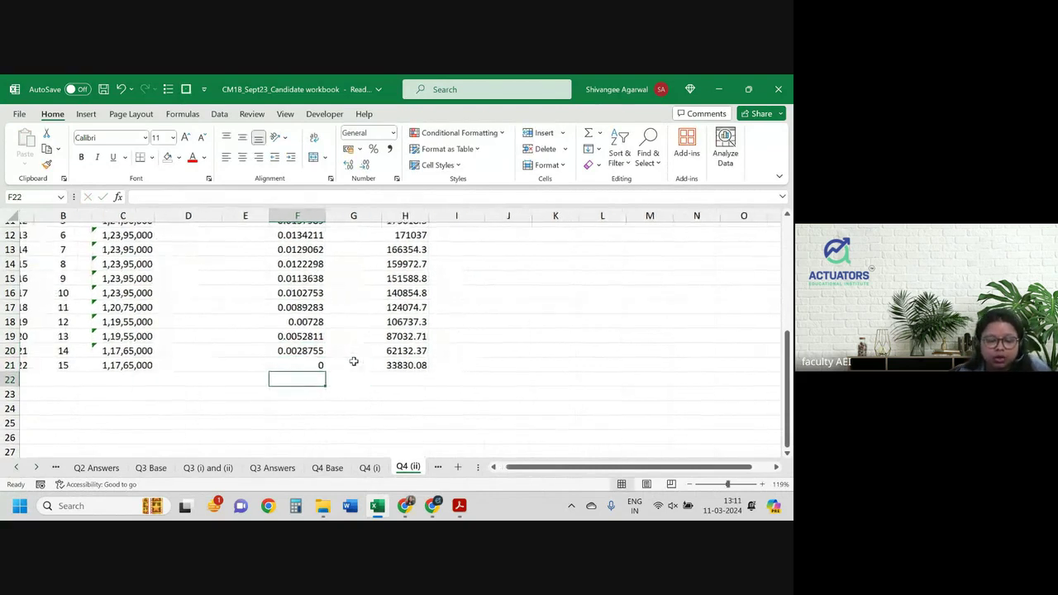
{"action": "scroll", "coordinate": [355, 359], "scroll_direction": "up", "scroll_amount": 3}
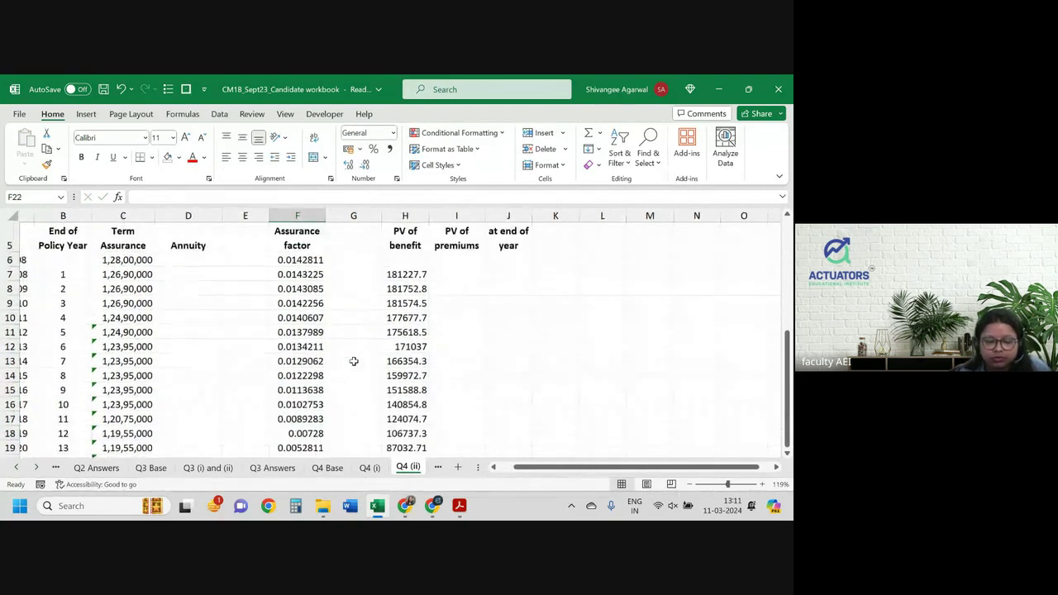
- Delete empty column G and correct G7's formula to =C7*F7
{"action": "left_click", "coordinate": [354, 216]}
{"action": "key", "text": "ctrl+minus"}
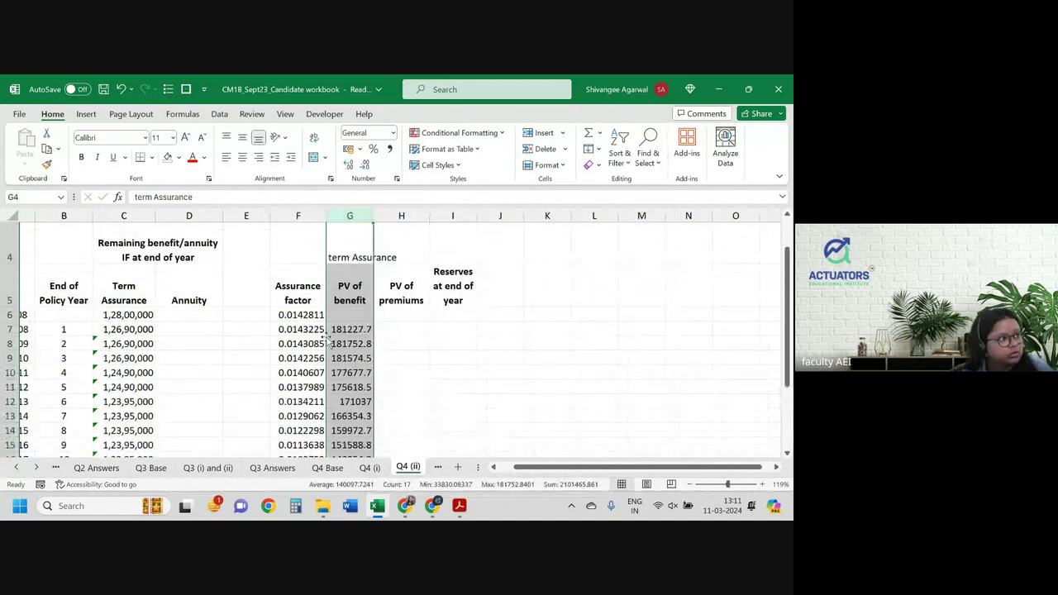
{"action": "left_click", "coordinate": [352, 330]}
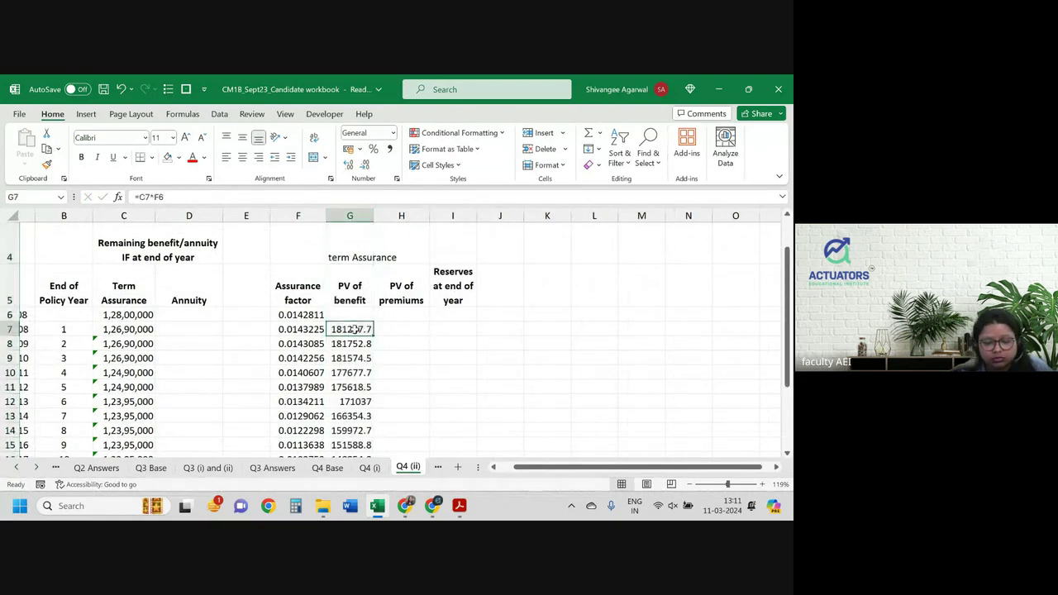
{"action": "key", "text": "F2"}
{"action": "left_click", "coordinate": [310, 318]}
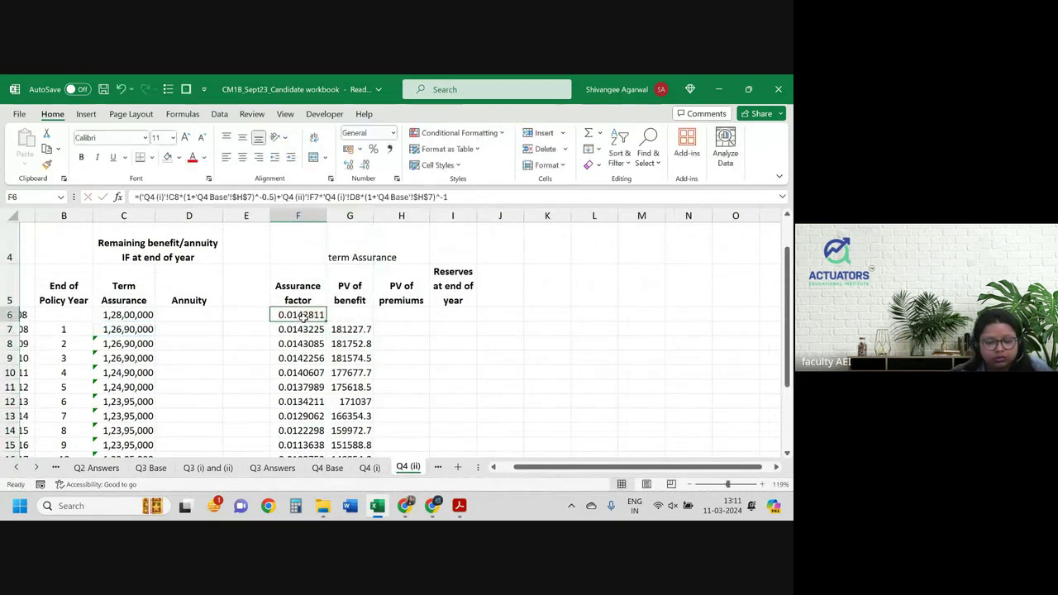
{"action": "double_click", "coordinate": [347, 327]}
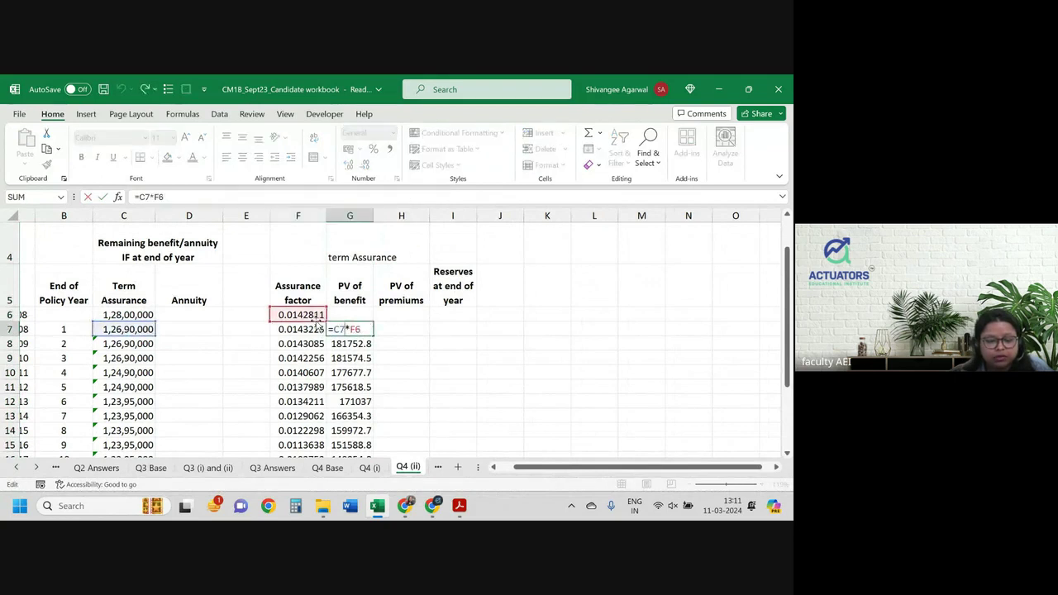
{"action": "left_click", "coordinate": [315, 329]}
{"action": "key", "text": "Return"}
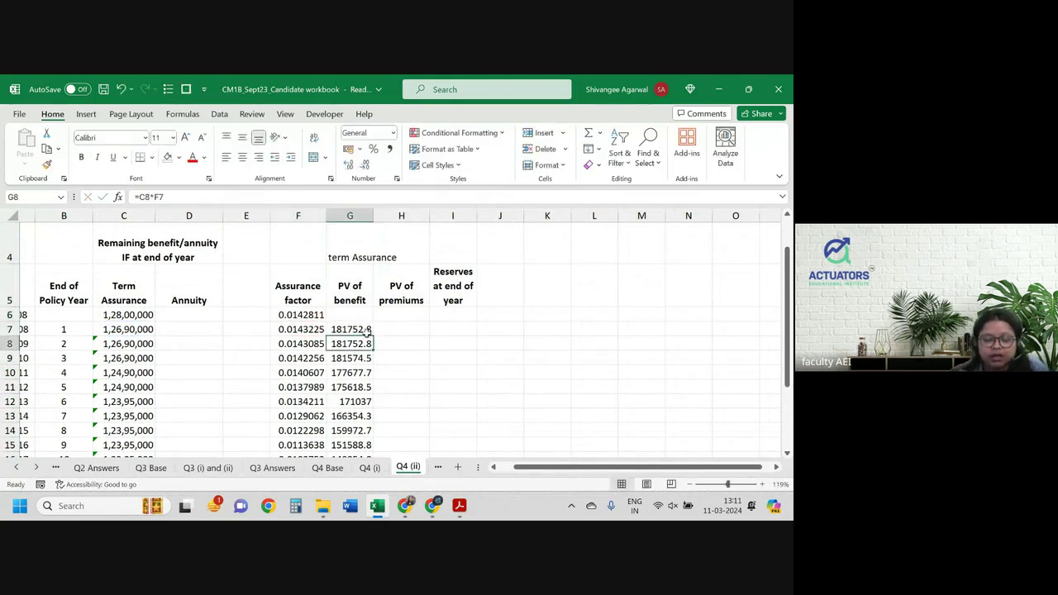
- Fill G7's formula down the PV of benefit column, from 181752.8 to 0
{"action": "left_click", "coordinate": [368, 331]}
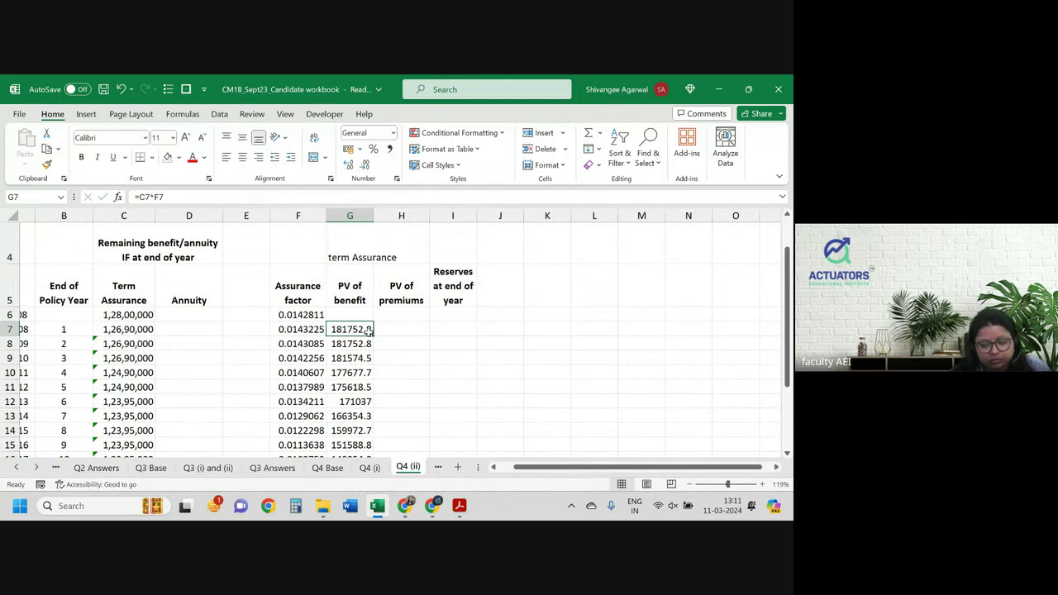
{"action": "double_click", "coordinate": [374, 334]}
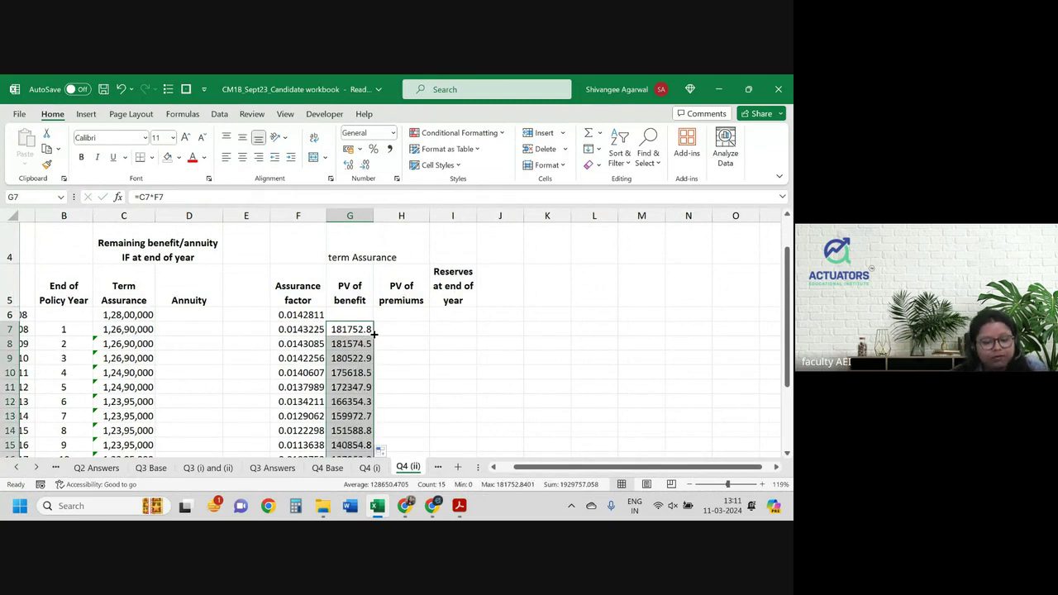
{"action": "left_click", "coordinate": [360, 329]}
{"action": "scroll", "coordinate": [360, 330], "scroll_direction": "down", "scroll_amount": 3}
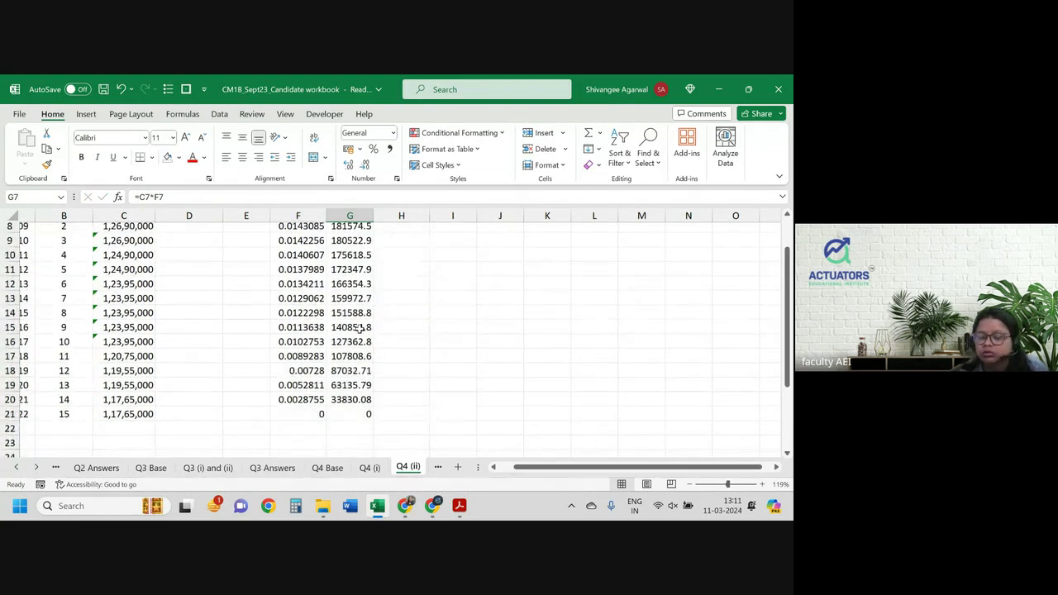
{"action": "scroll", "coordinate": [361, 330], "scroll_direction": "up", "scroll_amount": 4}
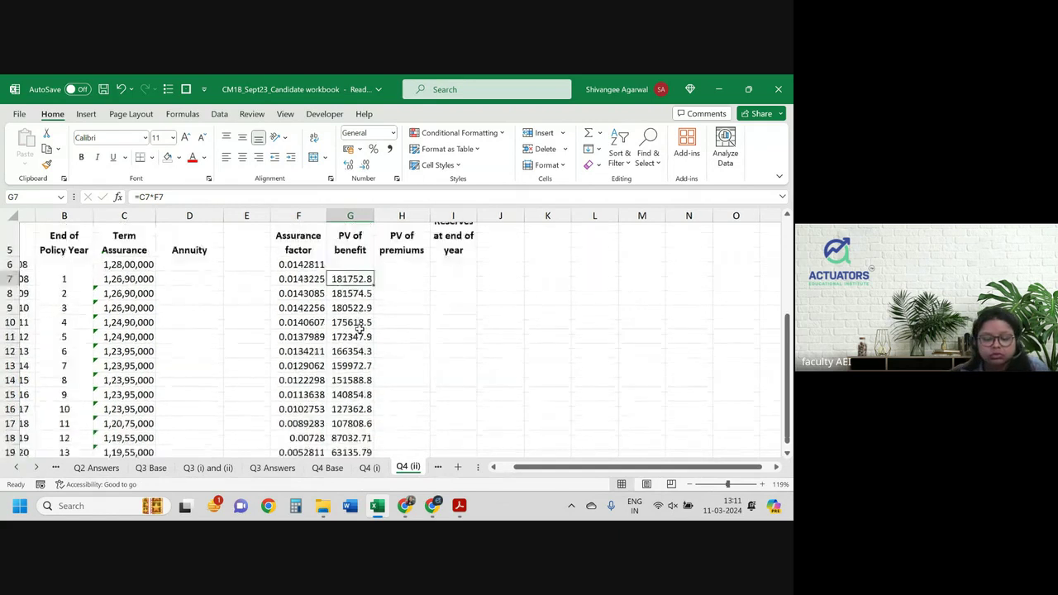
{"action": "scroll", "coordinate": [361, 329], "scroll_direction": "left", "scroll_amount": 2}
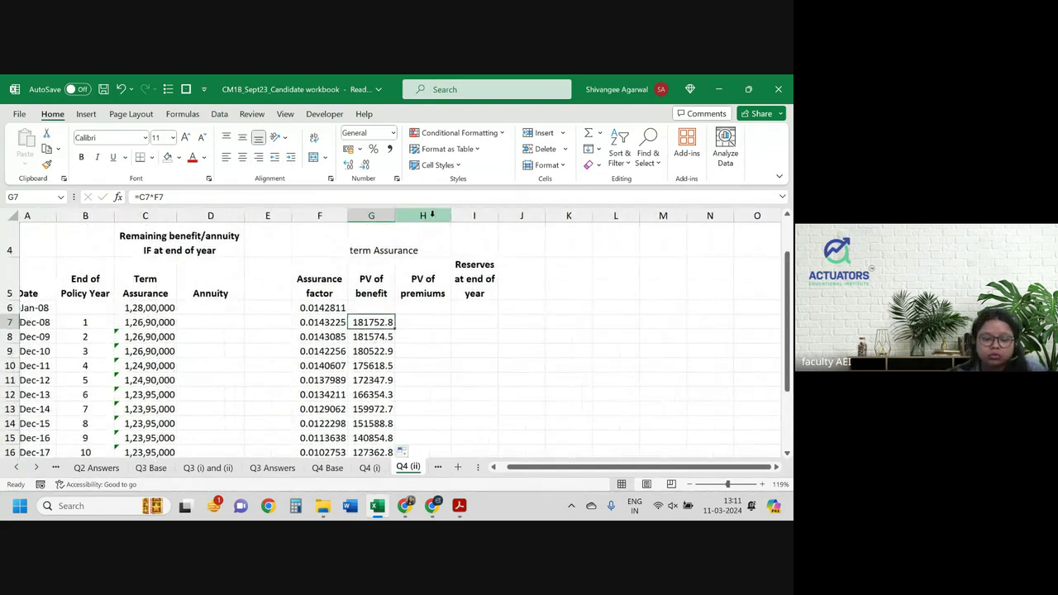
- Insert a new column H headed 'Annuity factor' ahead of PV of premiums
{"action": "left_click", "coordinate": [431, 214]}
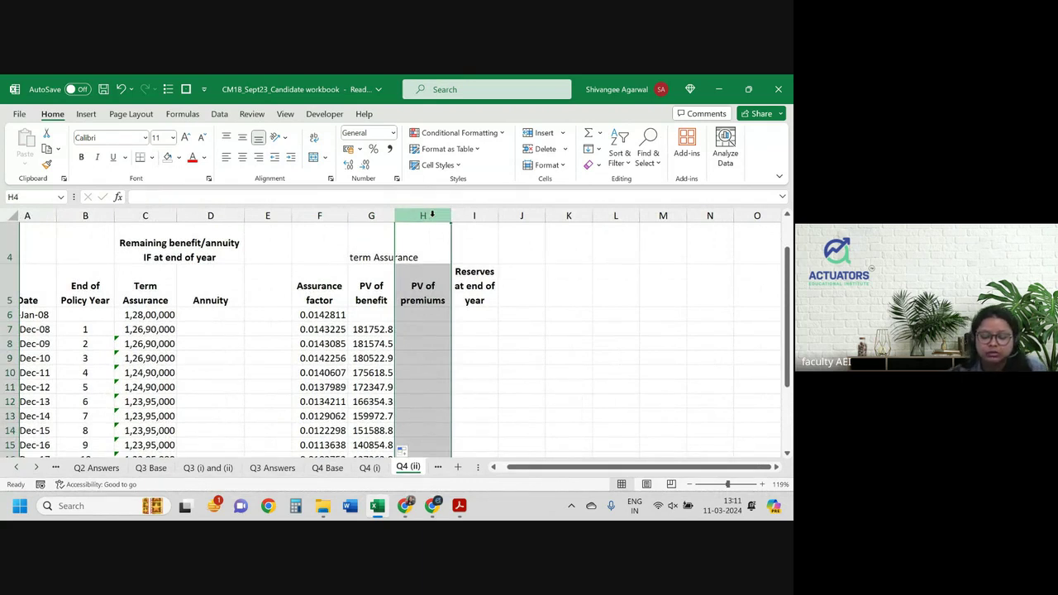
{"action": "key", "text": "ctrl+shift+equal"}
{"action": "key", "text": "Down"}
{"action": "type", "text": "An"}
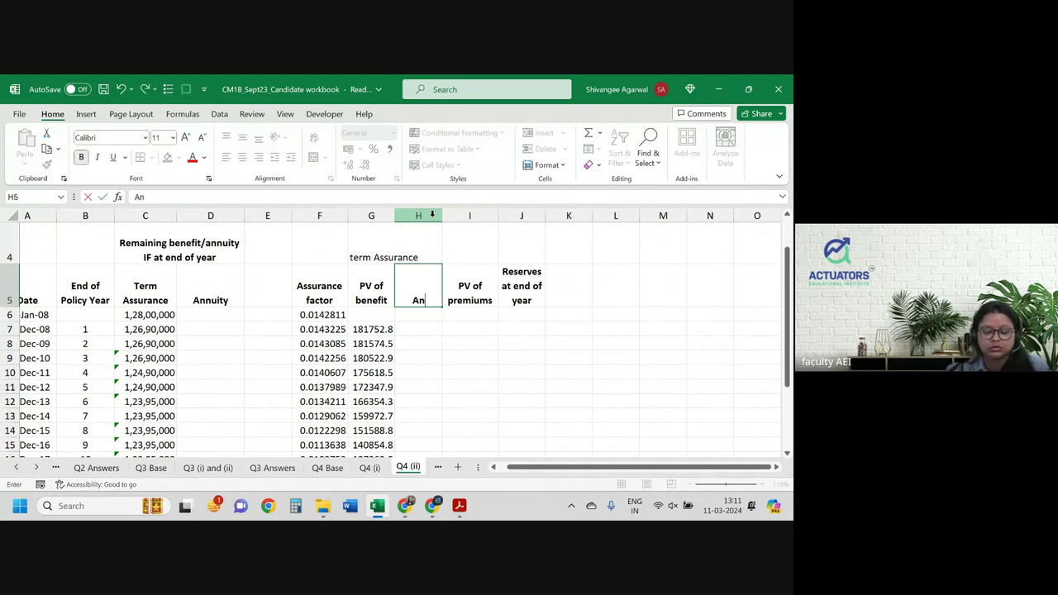
{"action": "type", "text": "nuity fact"}
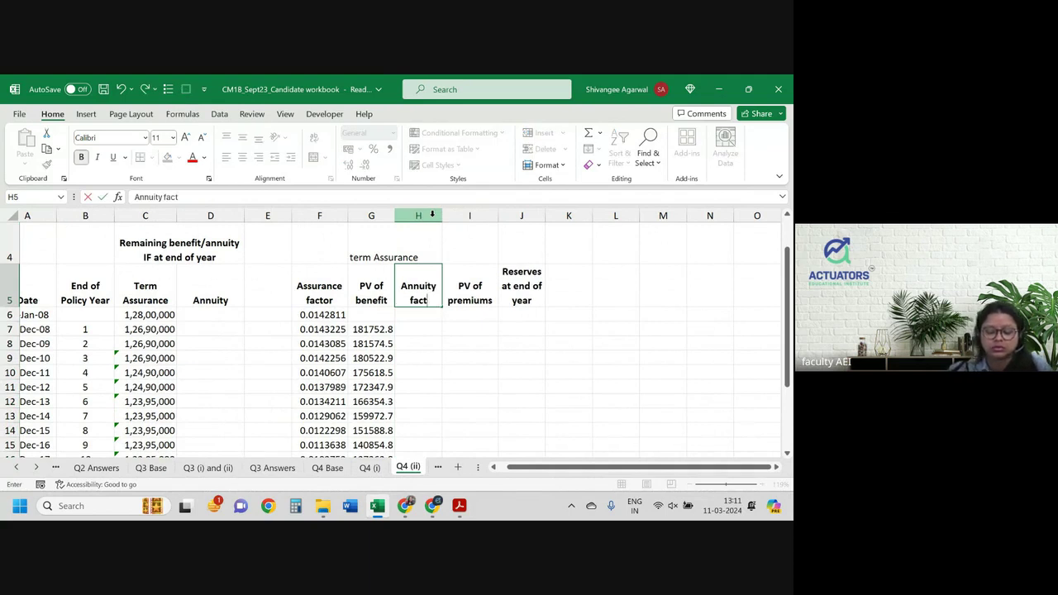
{"action": "type", "text": "or"}
{"action": "key", "text": "Return"}
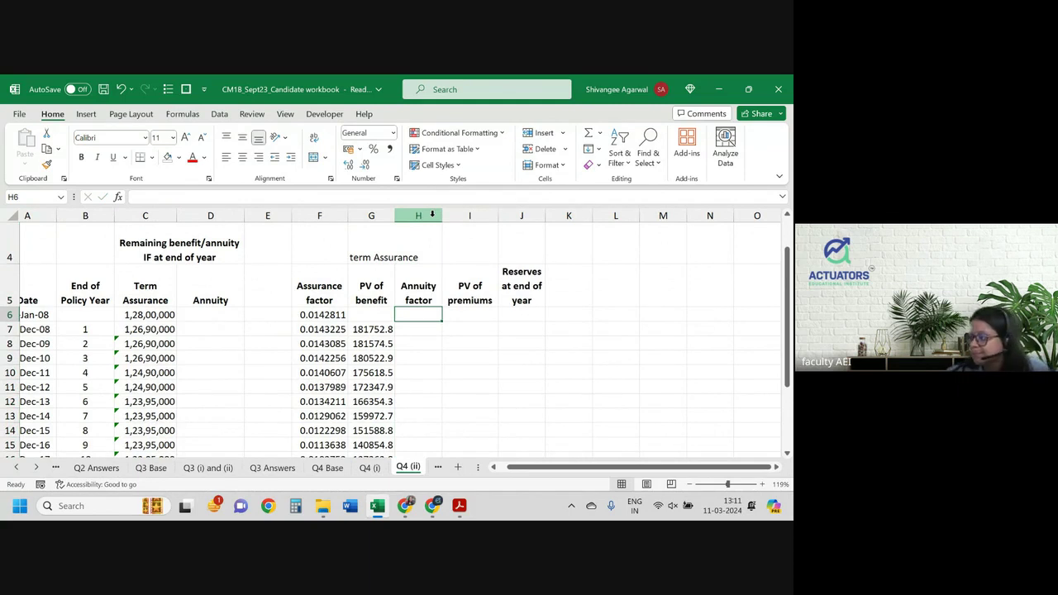
- Enter 1 as the annuity factor for year 14 at the bottom of column H
{"action": "scroll", "coordinate": [428, 248], "scroll_direction": "down", "scroll_amount": 2}
{"action": "scroll", "coordinate": [428, 269], "scroll_direction": "down", "scroll_amount": 1}
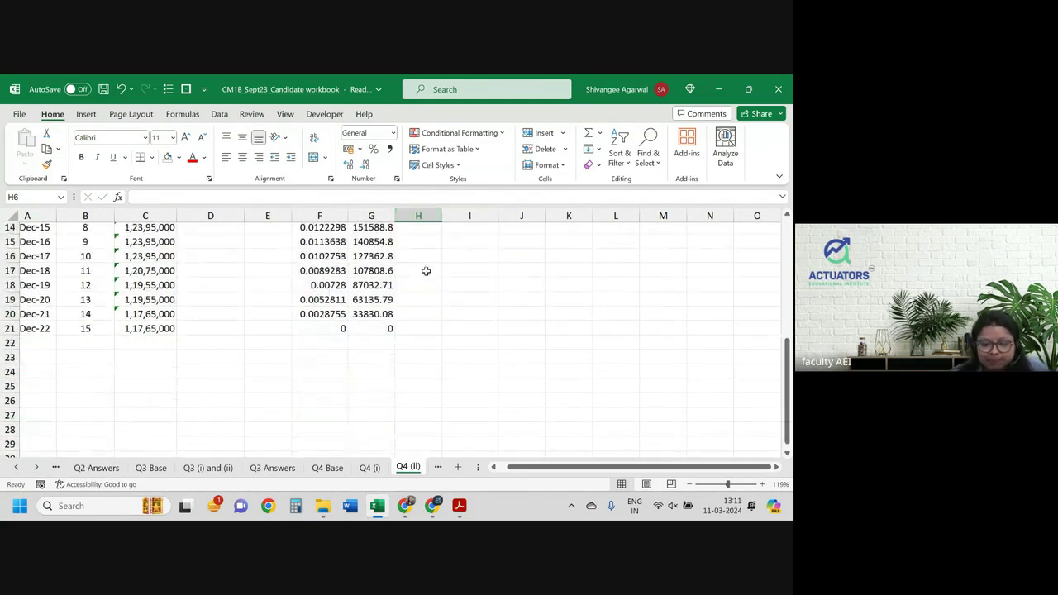
{"action": "scroll", "coordinate": [419, 313], "scroll_direction": "left", "scroll_amount": 1}
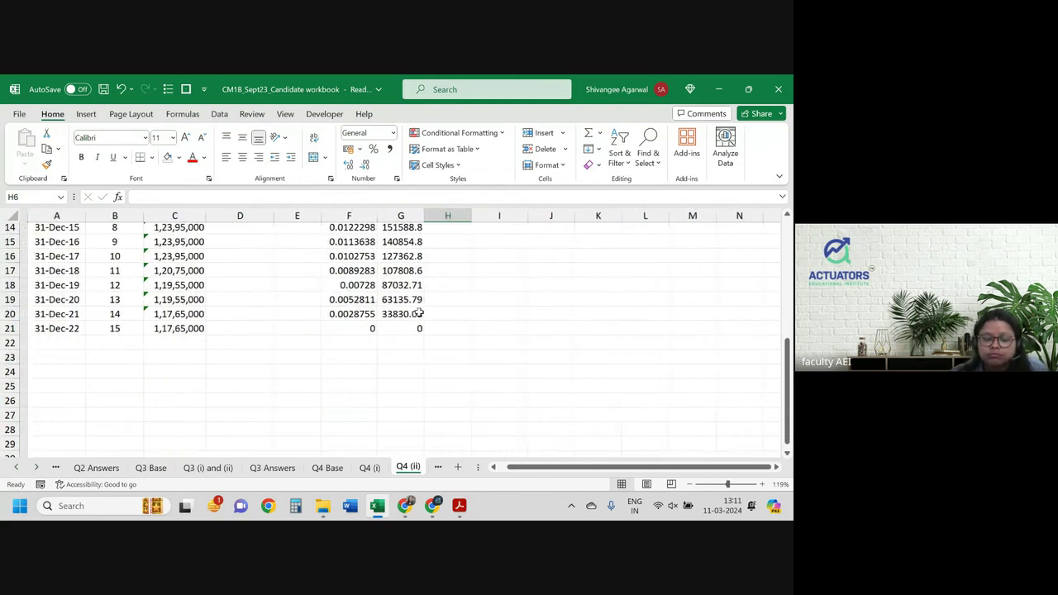
{"action": "left_click", "coordinate": [443, 330]}
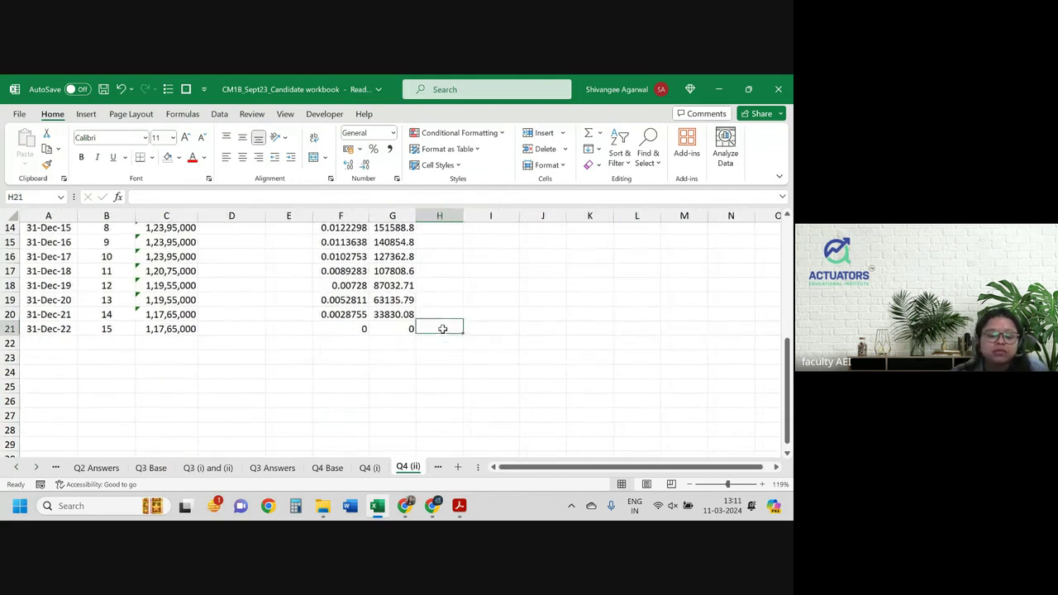
{"action": "type", "text": "01"}
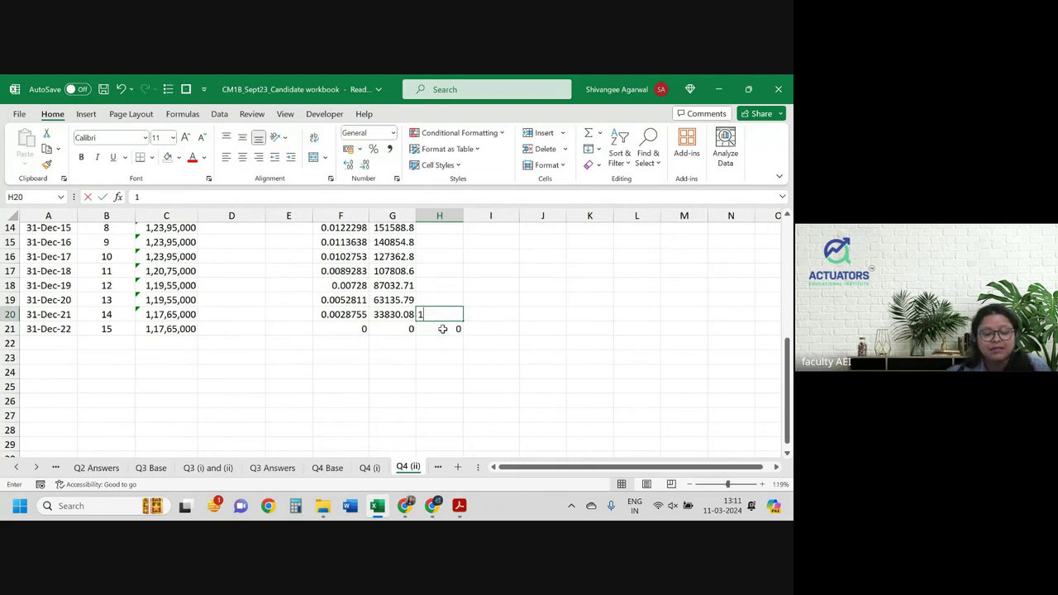
{"action": "key", "text": "Up"}
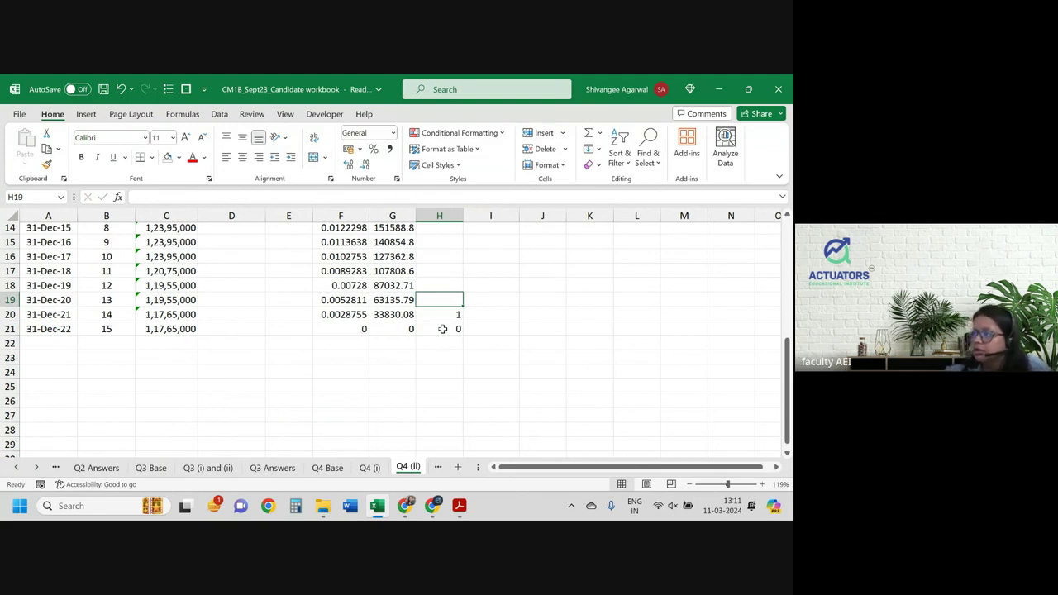
- Begin H19's formula as 1+H20*(1+$H$7)^-1*, using the 5.75% Base assumptions rate
{"action": "type", "text": "="}
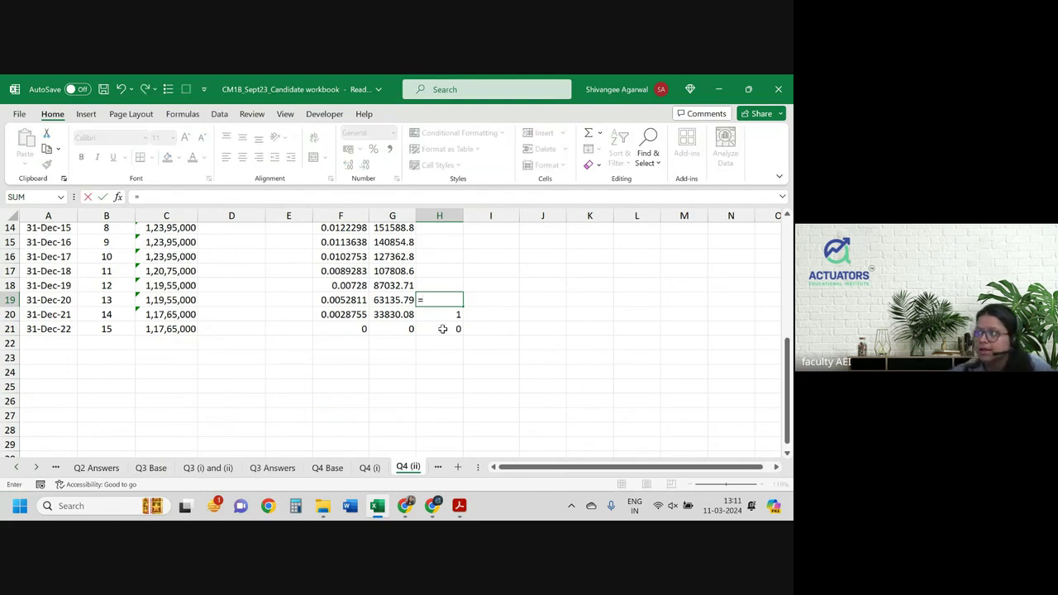
{"action": "key", "text": "Down"}
{"action": "type", "text": "+"}
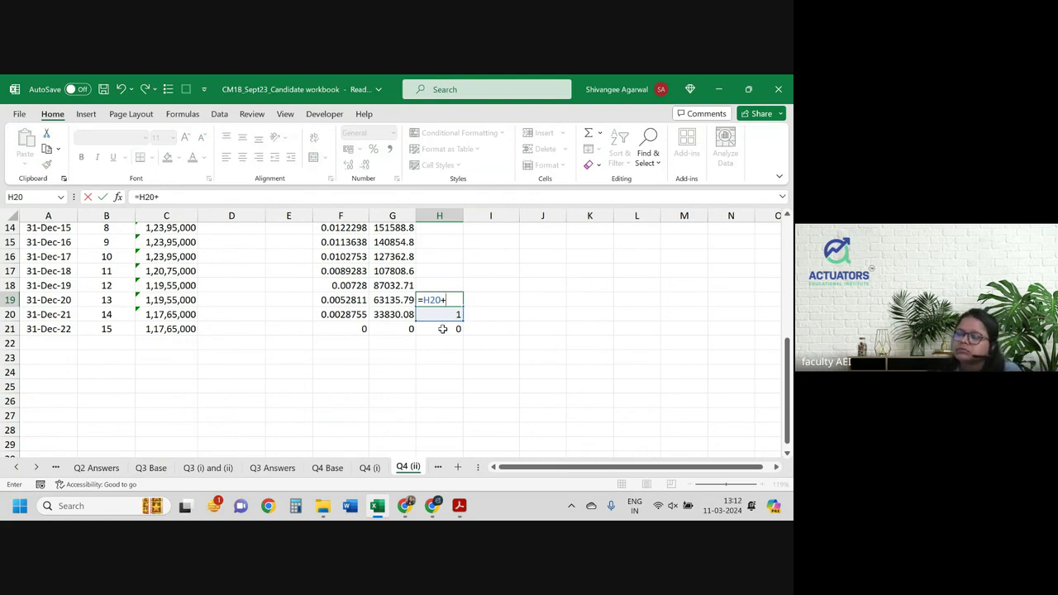
{"action": "key", "text": "BackSpace"}
{"action": "key", "text": "BackSpace"}
{"action": "key", "text": "BackSpace"}
{"action": "key", "text": "BackSpace"}
{"action": "type", "text": "1"}
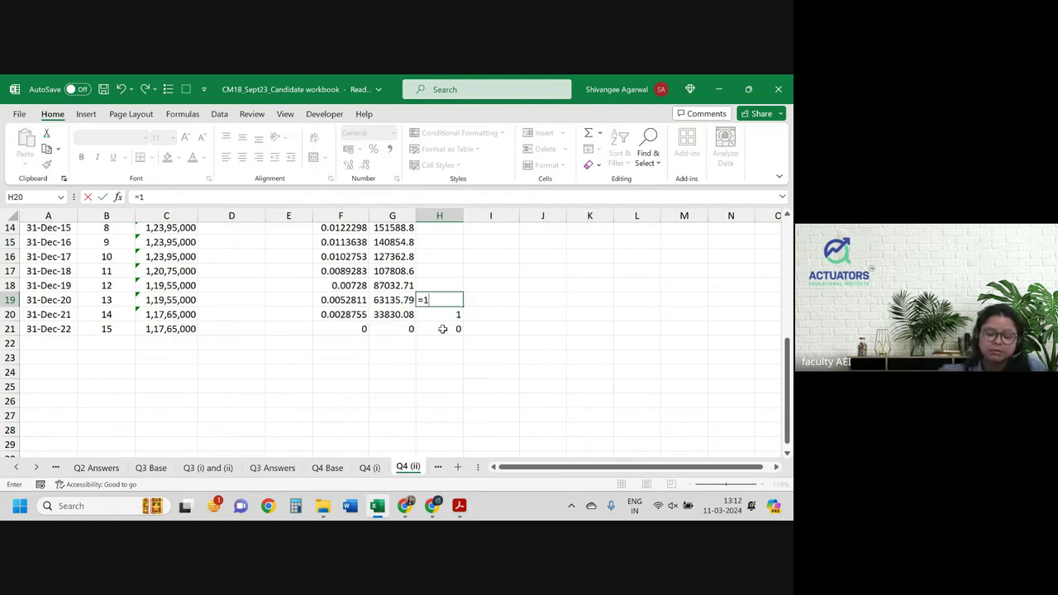
{"action": "type", "text": "+"}
{"action": "key", "text": "Down"}
{"action": "type", "text": "*"}
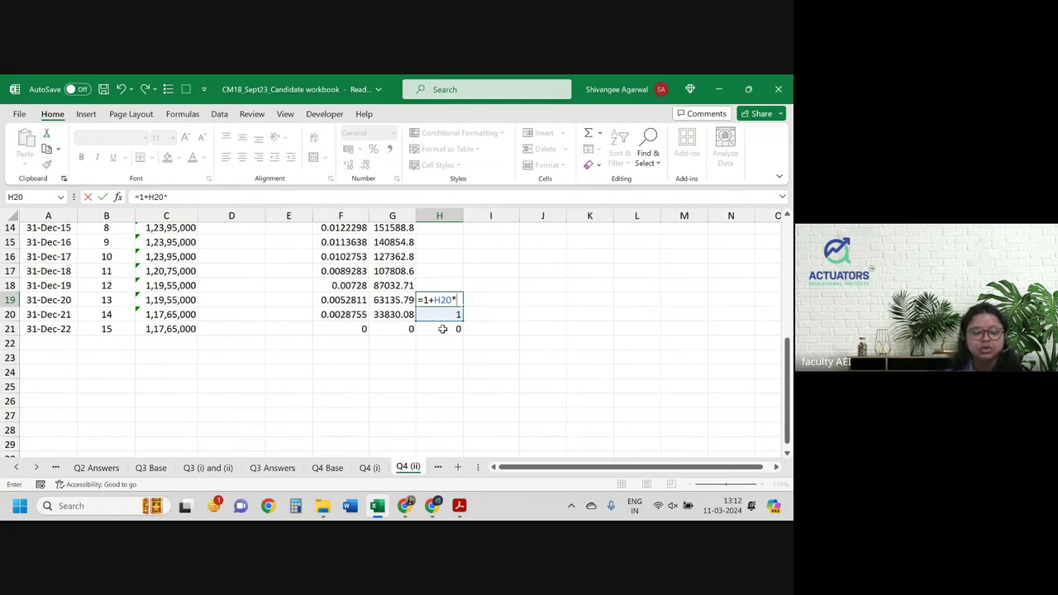
{"action": "type", "text": "(1+"}
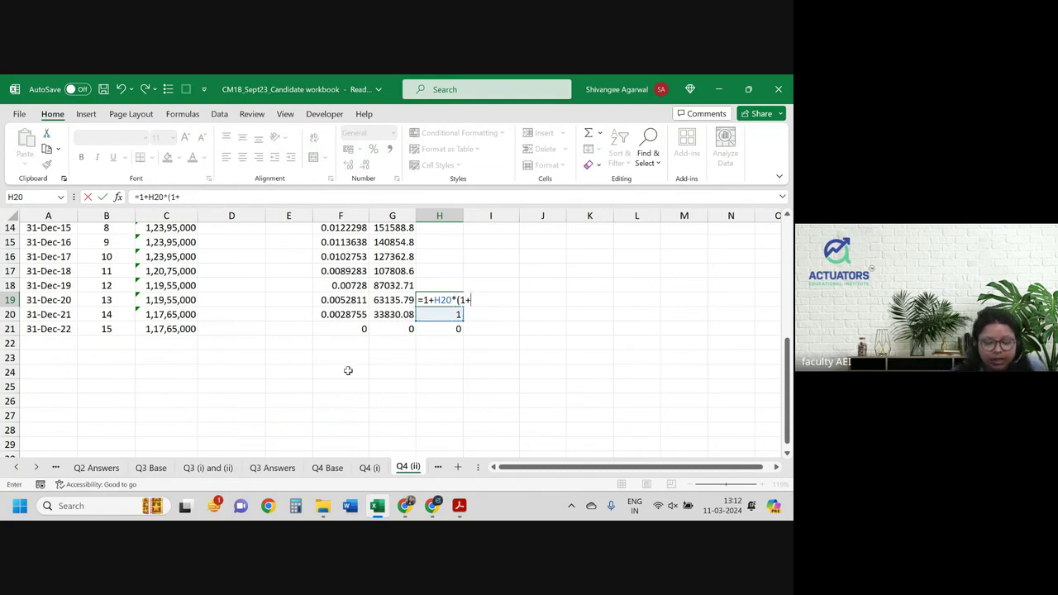
{"action": "left_click", "coordinate": [318, 470]}
{"action": "left_click", "coordinate": [363, 333]}
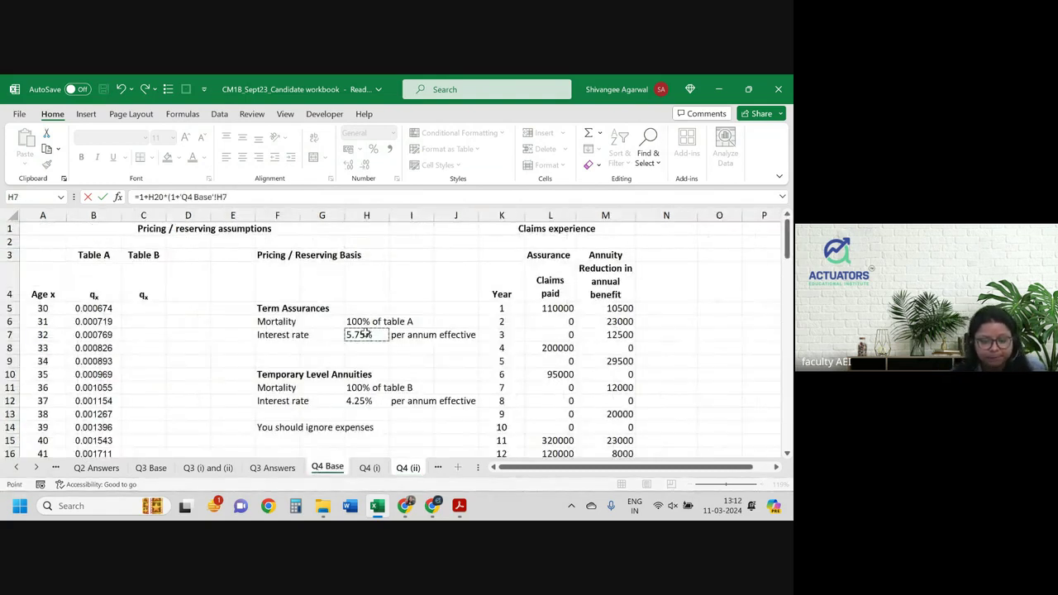
{"action": "key", "text": "F4"}
{"action": "type", "text": "$H$7)^-1"}
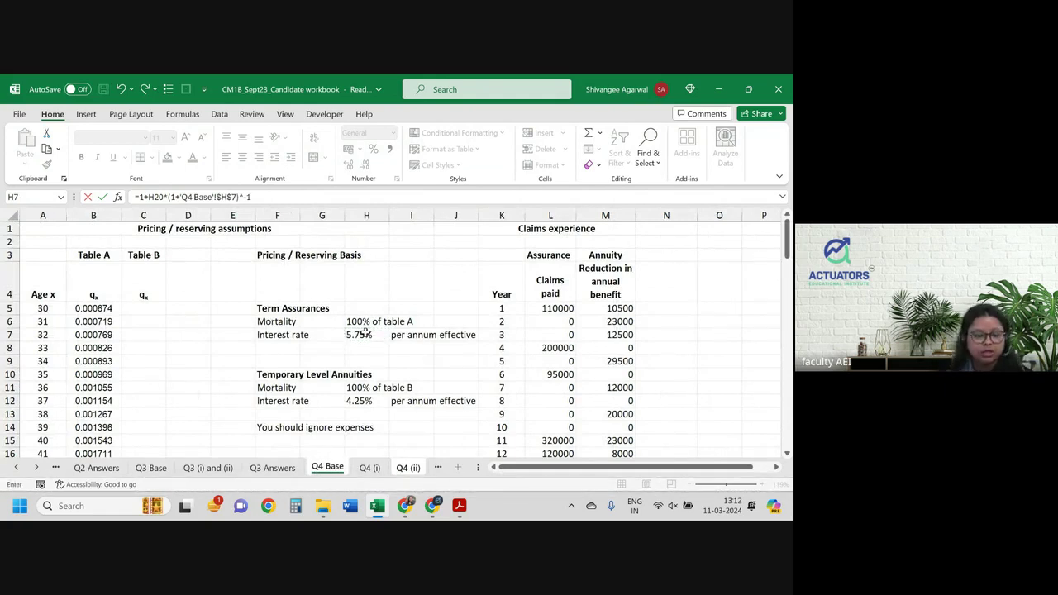
{"action": "type", "text": "*"}
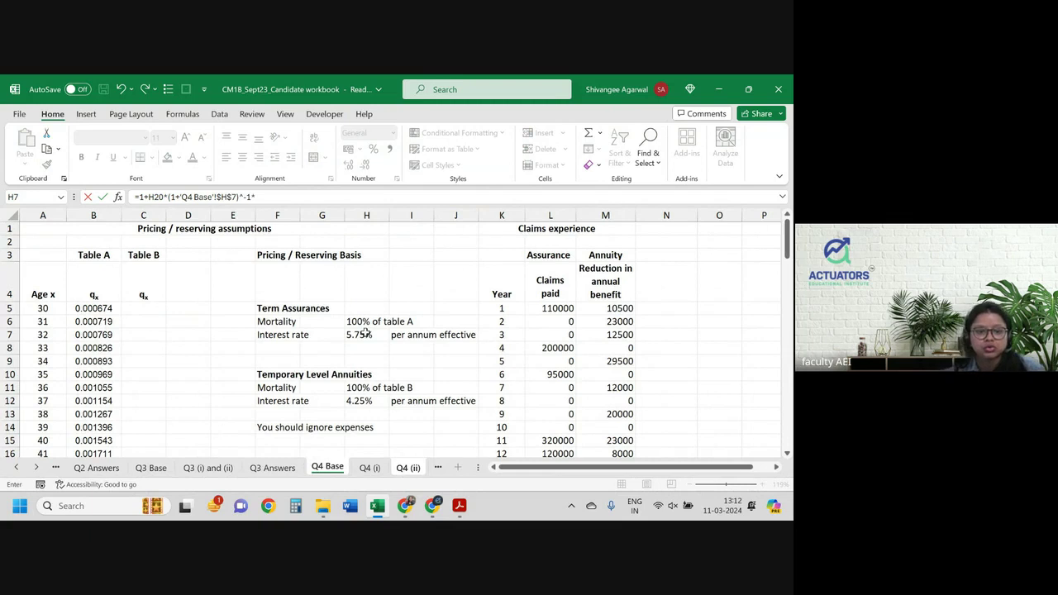
- Finish the H19 formula with the Q4 (i) D22 survival probability, giving 1.94283
{"action": "left_click", "coordinate": [252, 197]}
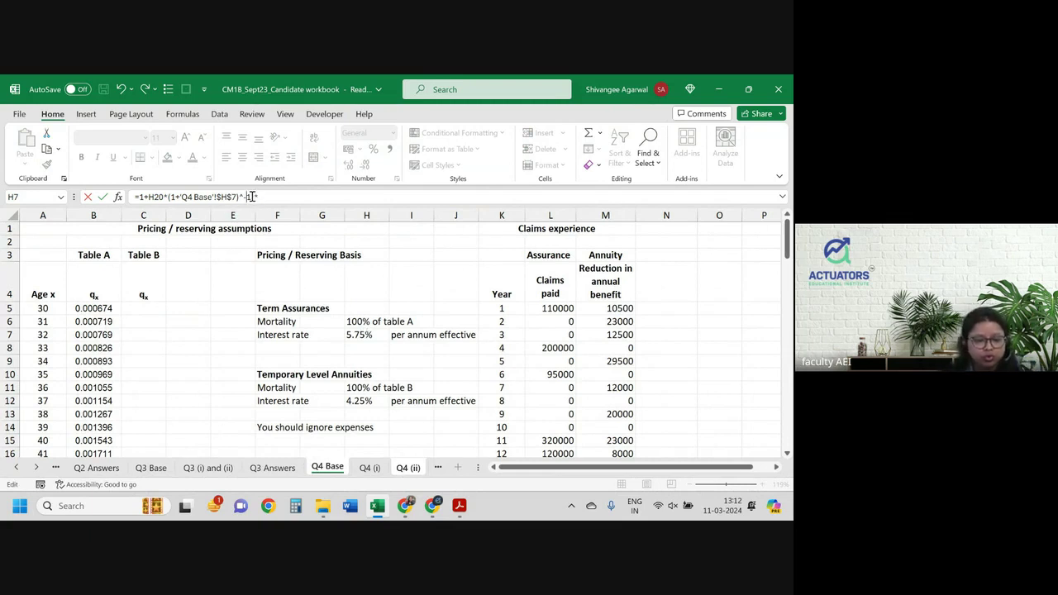
{"action": "left_click", "coordinate": [248, 197]}
{"action": "type", "text": "(1"}
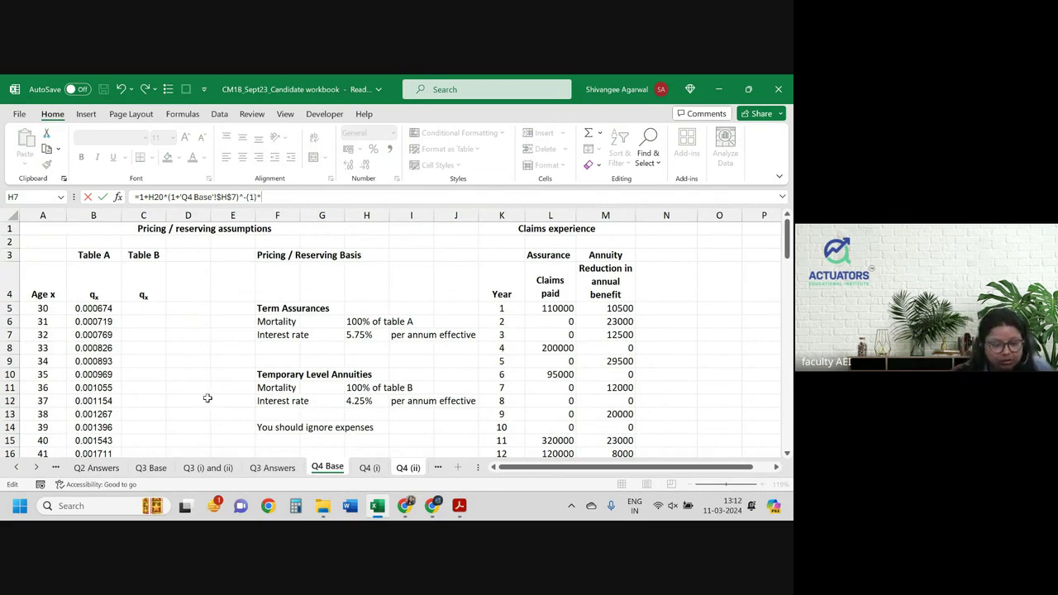
{"action": "left_click", "coordinate": [370, 467]}
{"action": "scroll", "coordinate": [206, 400], "scroll_direction": "up", "scroll_amount": 2}
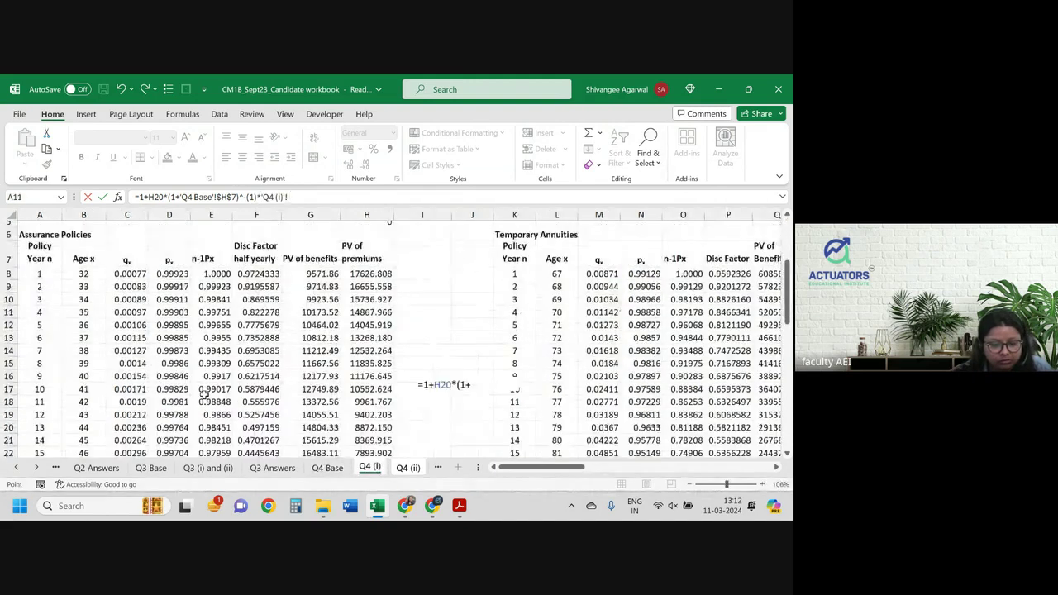
{"action": "scroll", "coordinate": [204, 396], "scroll_direction": "down", "scroll_amount": 1}
{"action": "left_click", "coordinate": [169, 412]}
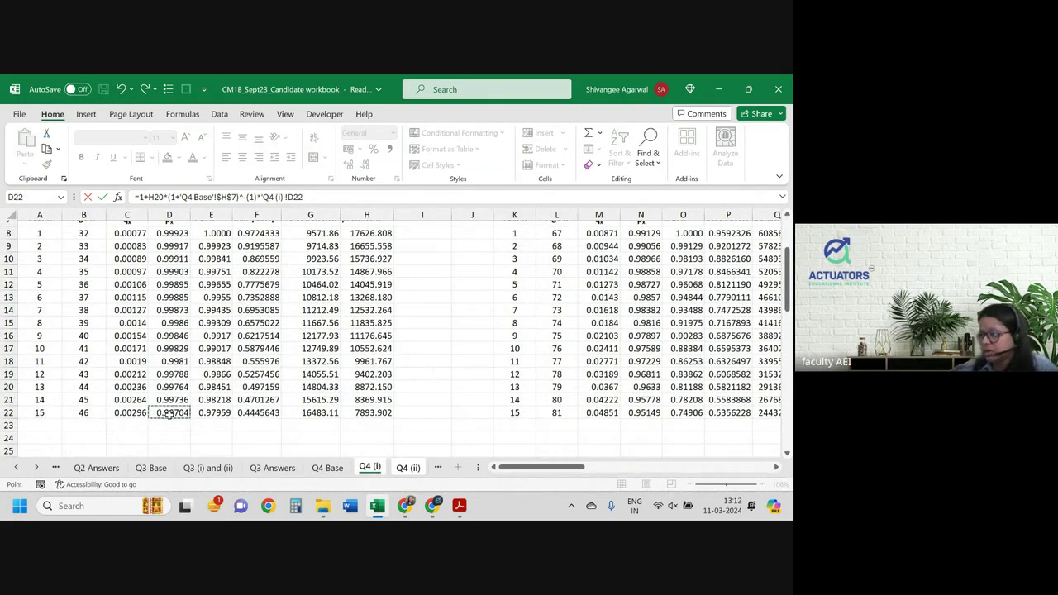
{"action": "key", "text": "Return"}
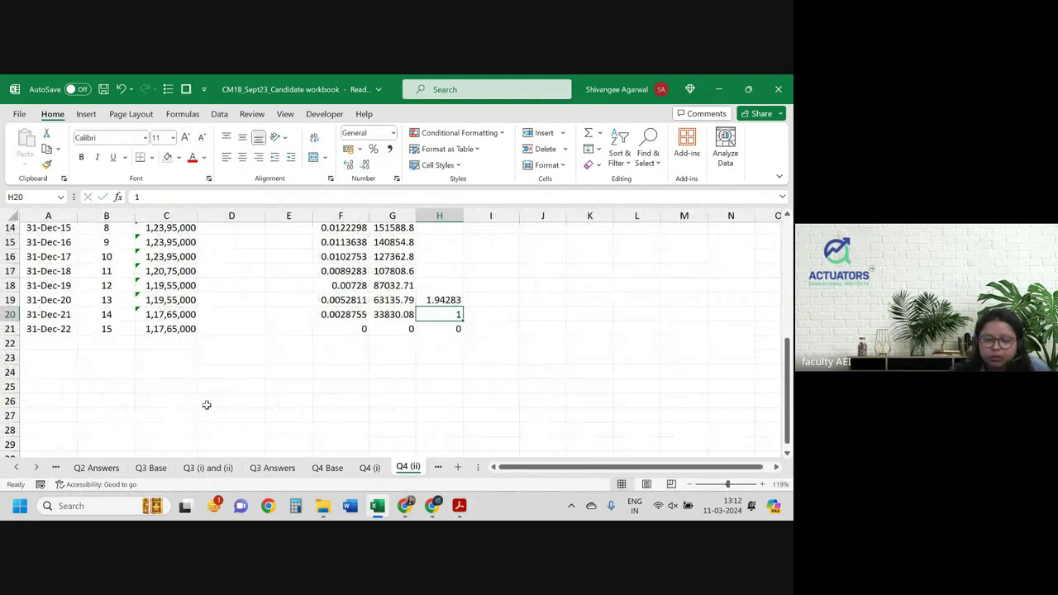
- Fill the H19 annuity factor formula up to H6, reaching 10.36377
{"action": "left_click", "coordinate": [431, 300]}
{"action": "mouse_move", "coordinate": [463, 307]}
{"action": "left_mouse_down"}
{"action": "mouse_move", "coordinate": [451, 197]}
{"action": "mouse_move", "coordinate": [446, 324]}
{"action": "mouse_move", "coordinate": [440, 315]}
{"action": "left_mouse_up"}
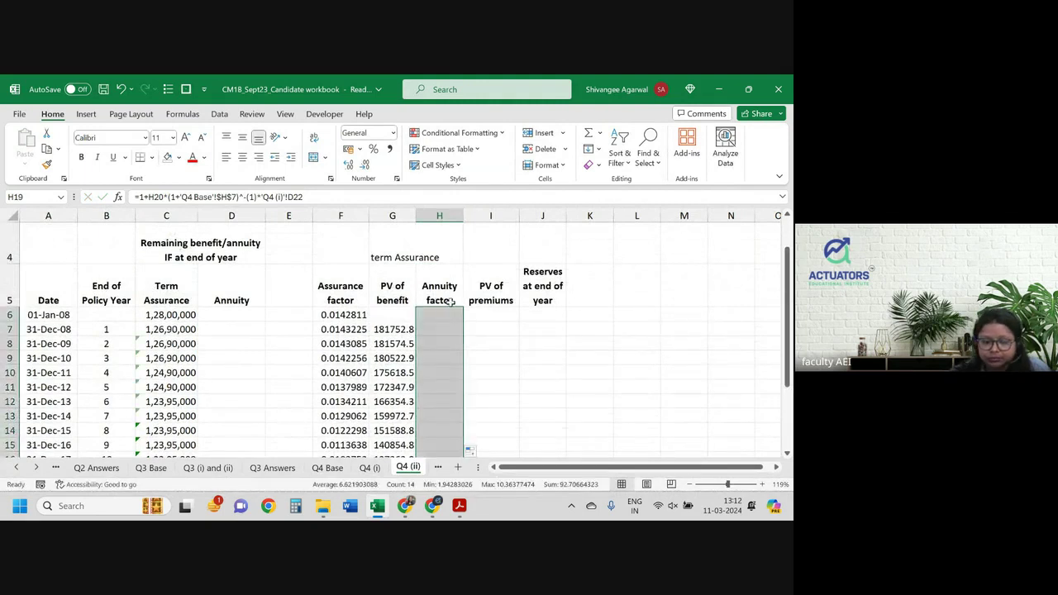
{"action": "left_click", "coordinate": [493, 314]}
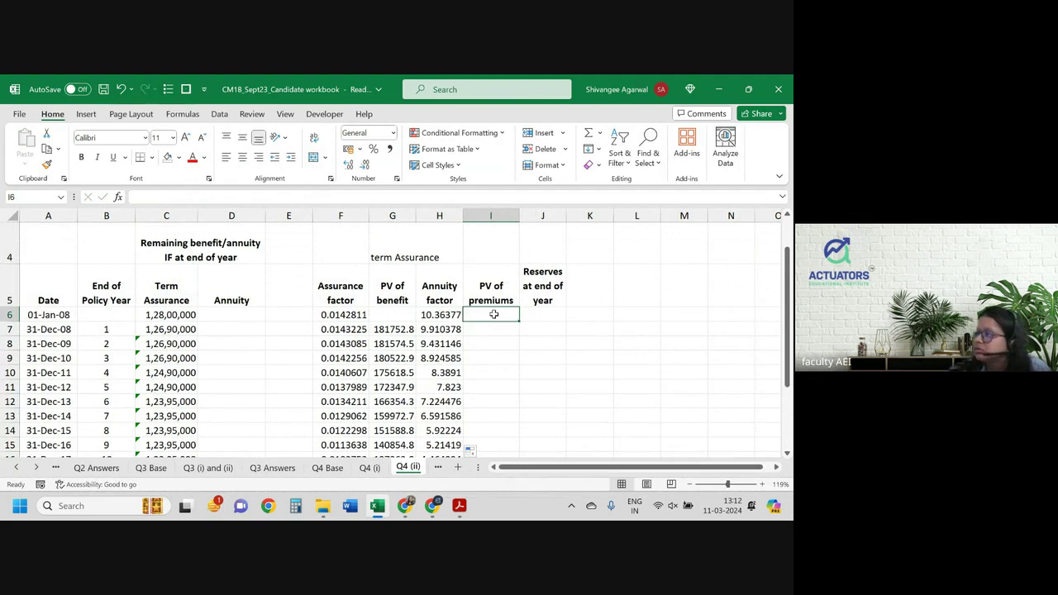
- Set I7 to H7 times the absolute Q4 (i) premium $H$4, giving 174688.33
{"action": "key", "text": "BackSpace"}
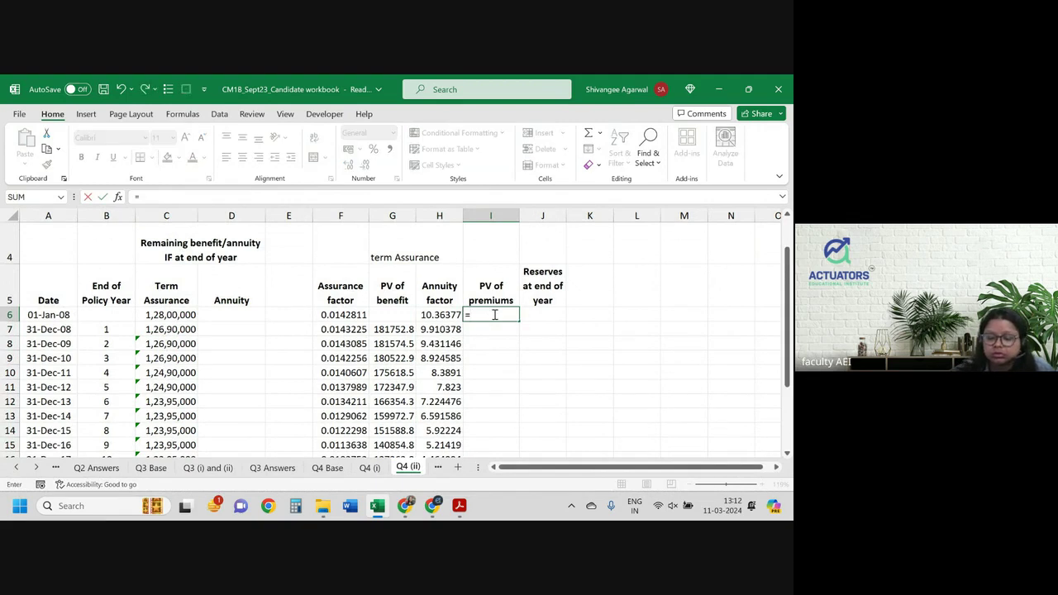
{"action": "key", "text": "Return"}
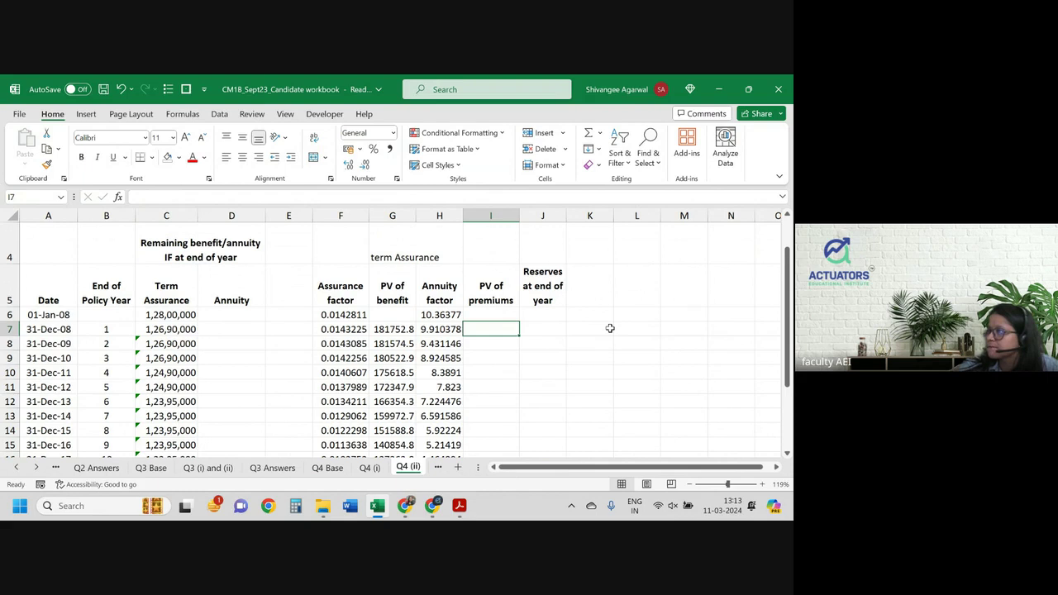
{"action": "type", "text": "="}
{"action": "key", "text": "Left"}
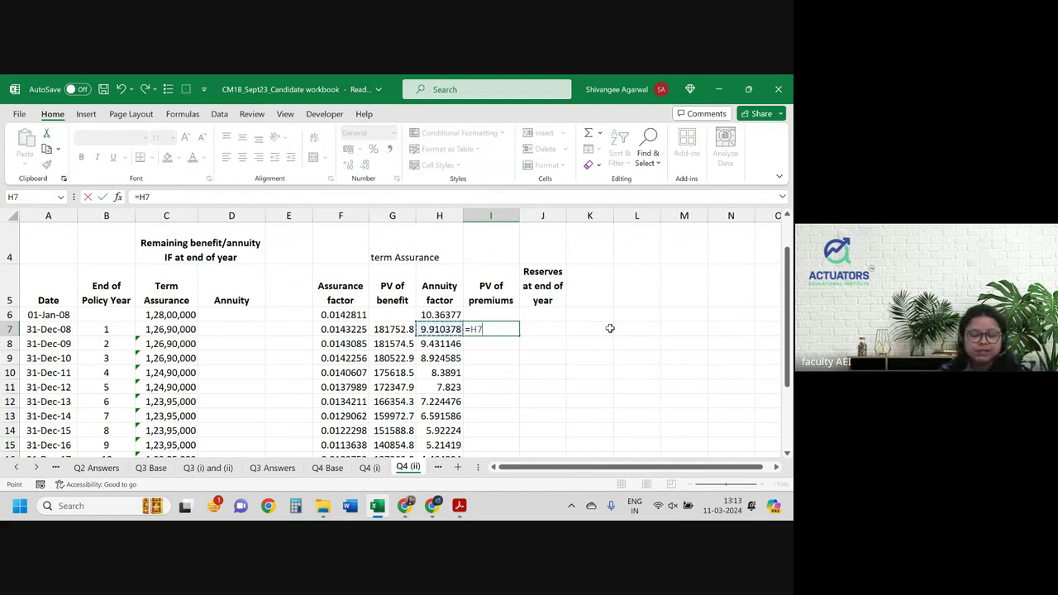
{"action": "type", "text": "*"}
{"action": "key", "text": "ctrl+Page_Up"}
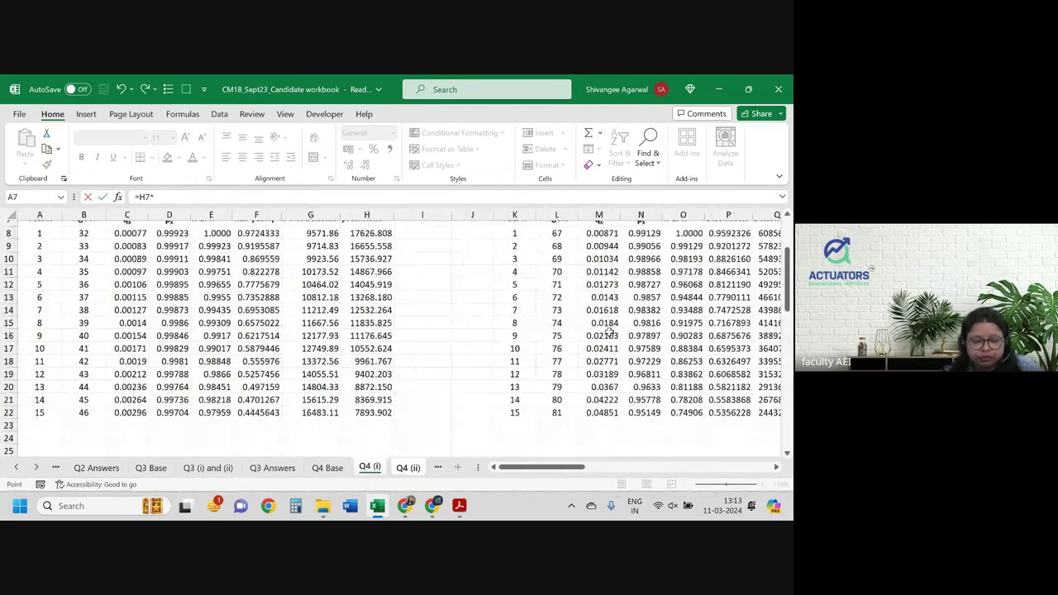
{"action": "scroll", "coordinate": [610, 331], "scroll_direction": "up", "scroll_amount": 3}
{"action": "left_click", "coordinate": [366, 266]}
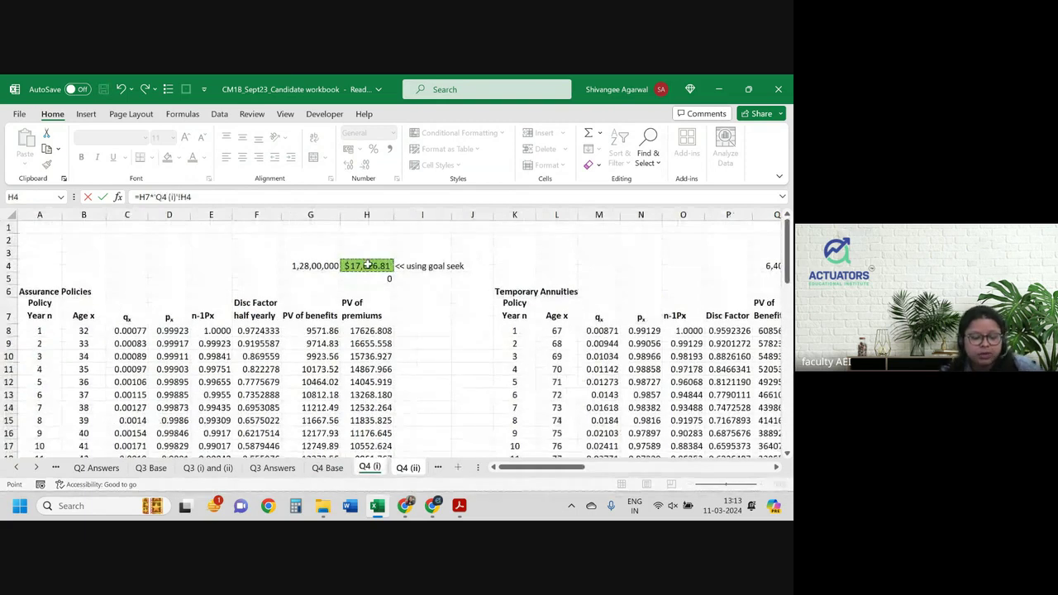
{"action": "key", "text": "F4"}
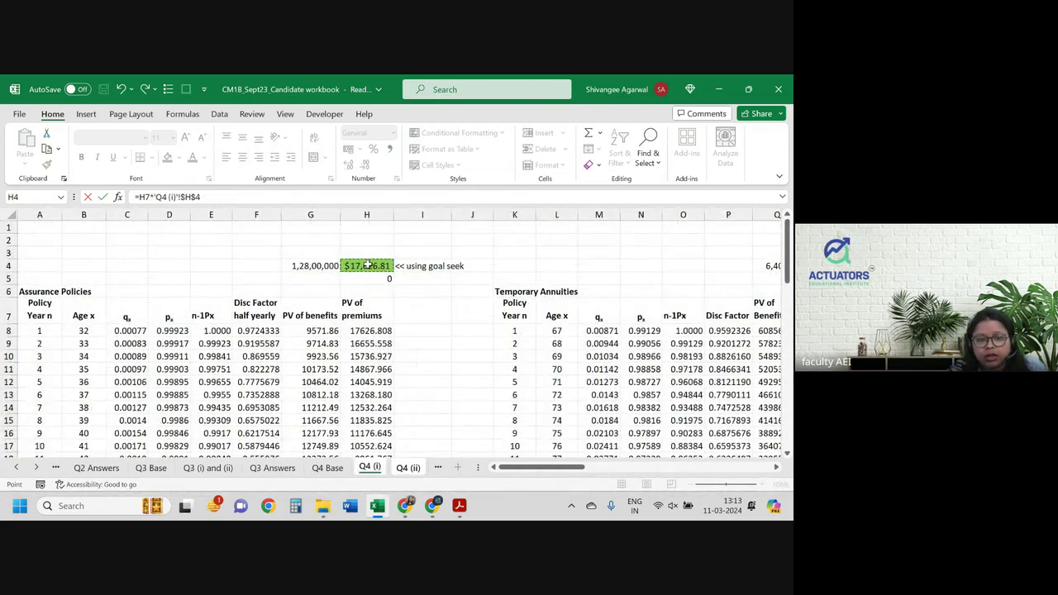
{"action": "key", "text": "Return"}
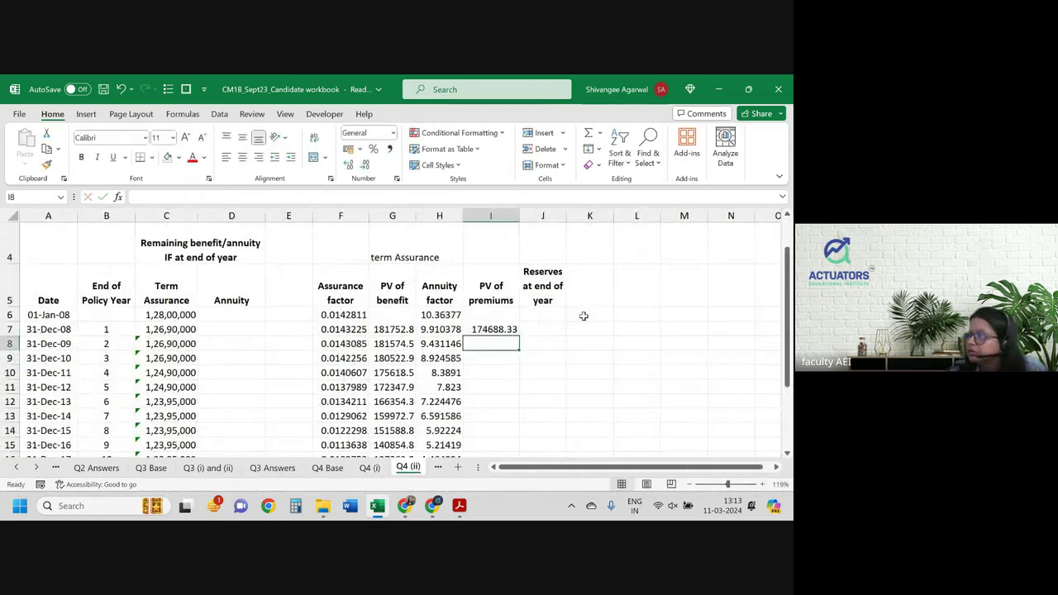
- Fill the I7 premium formula down column I, undoing a trial switch to H6
{"action": "left_click", "coordinate": [506, 330]}
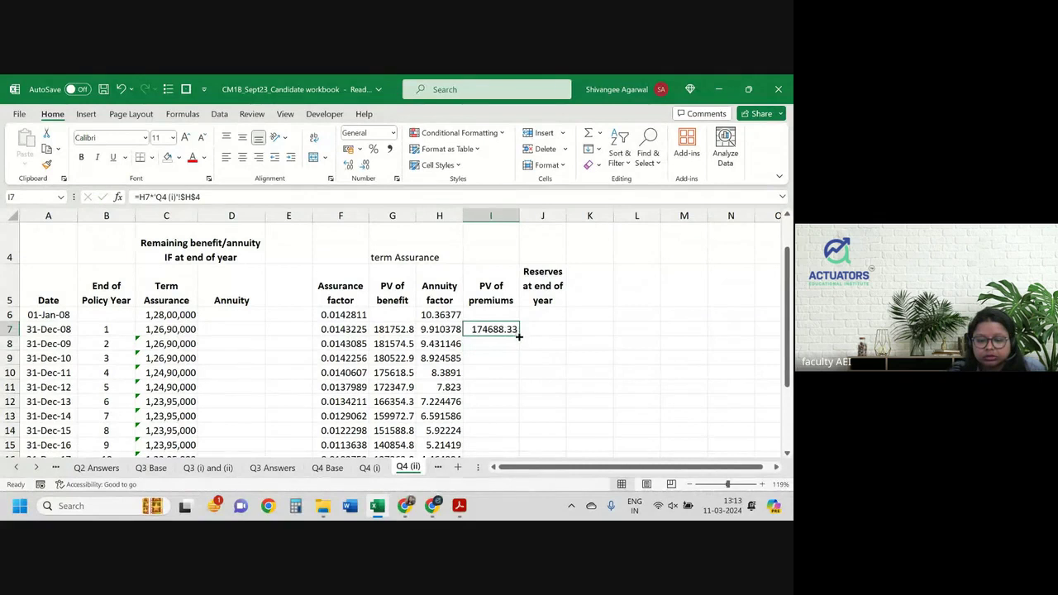
{"action": "double_click", "coordinate": [519, 337]}
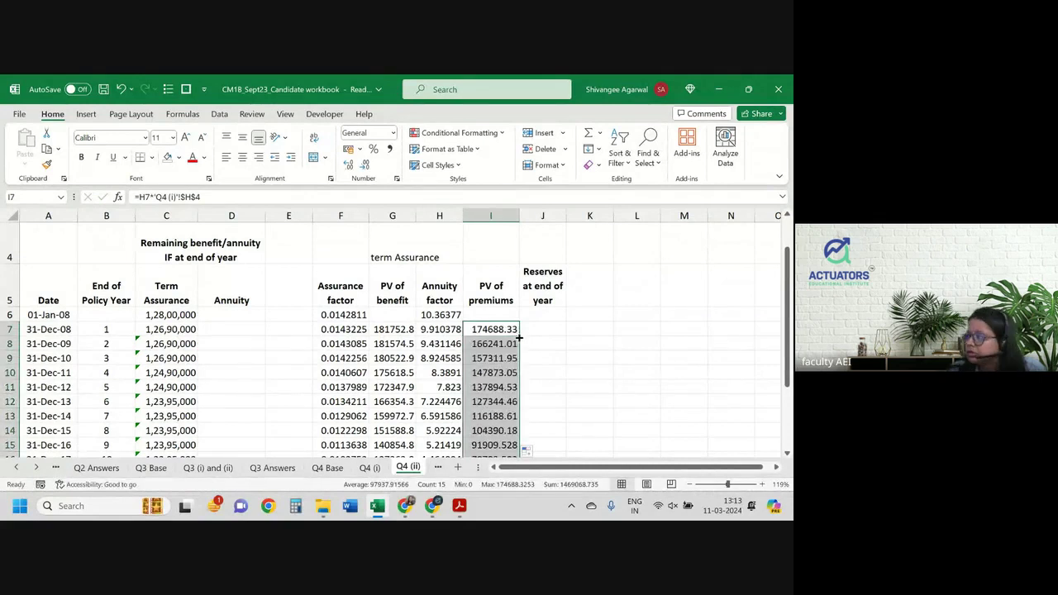
{"action": "double_click", "coordinate": [502, 329]}
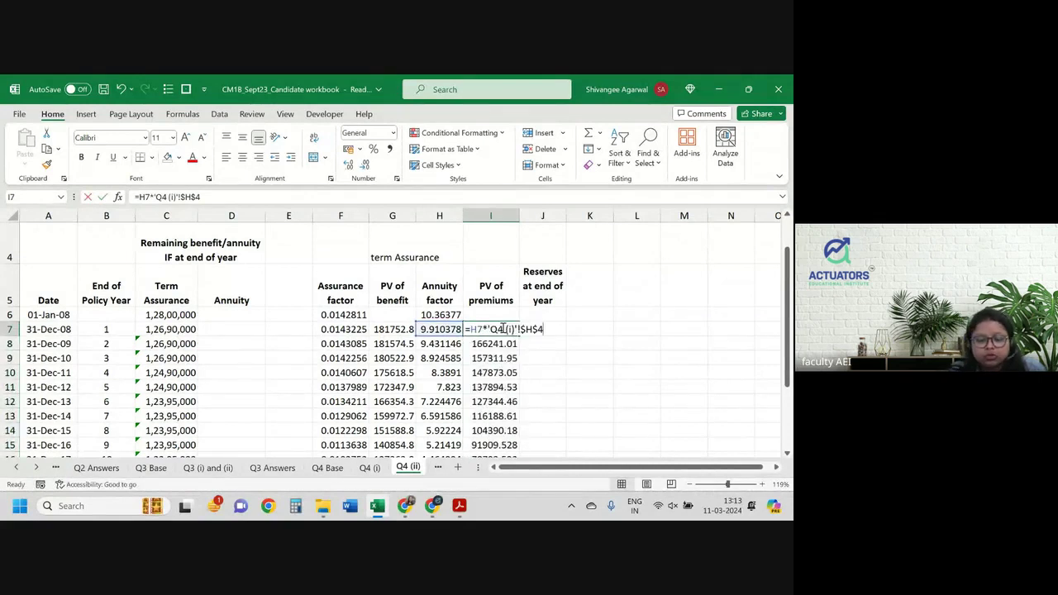
{"action": "left_click", "coordinate": [430, 315]}
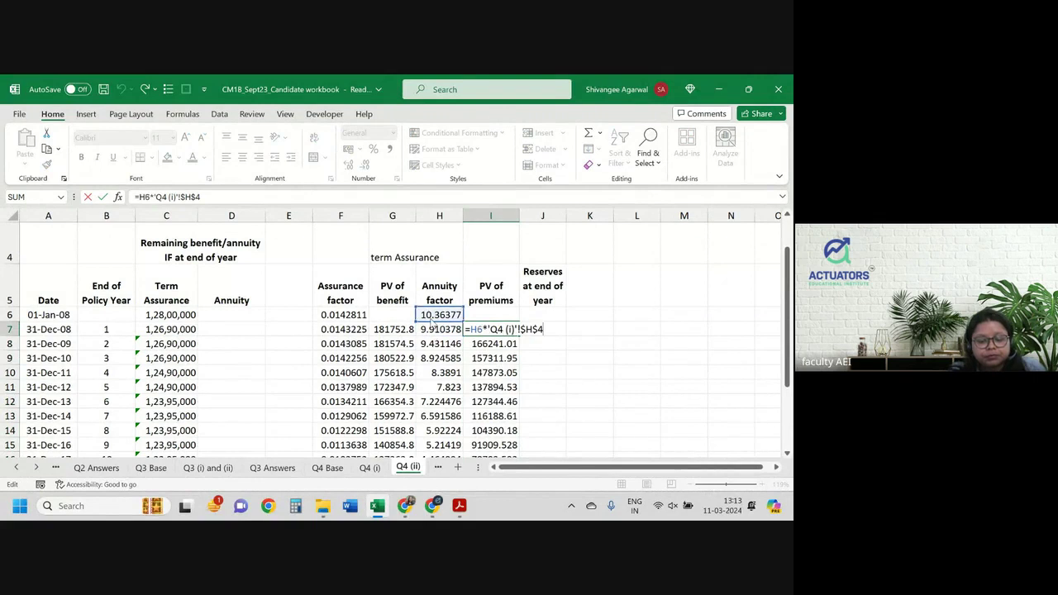
{"action": "key", "text": "Return"}
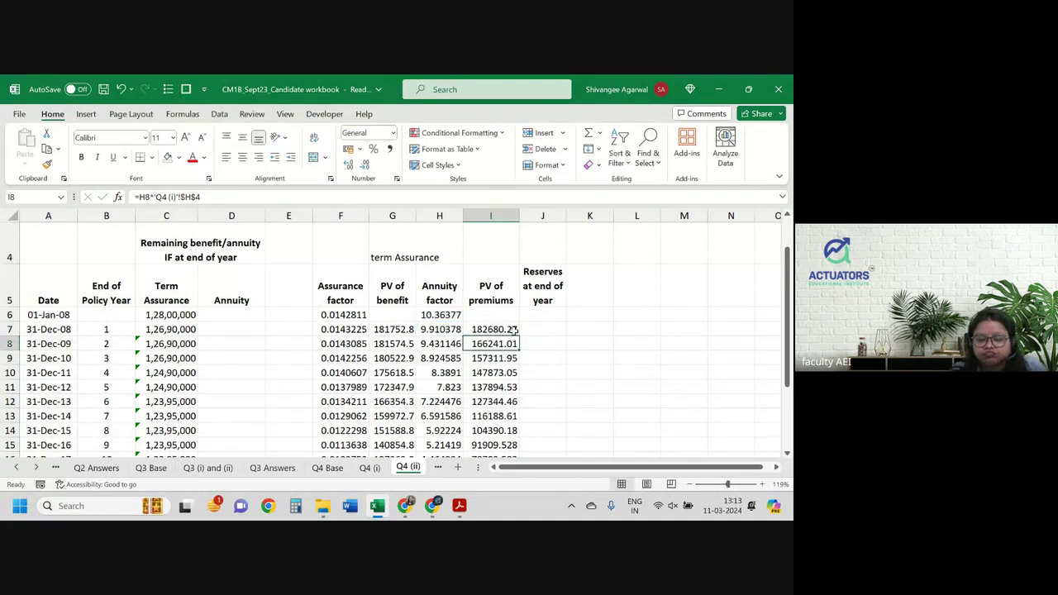
{"action": "key", "text": "ctrl+z"}
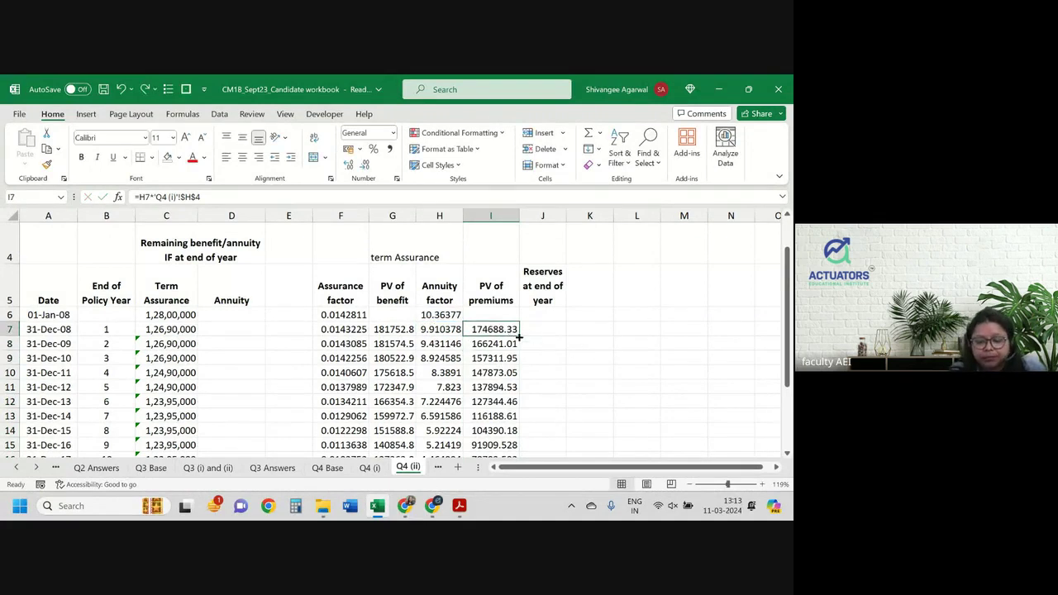
{"action": "double_click", "coordinate": [520, 337]}
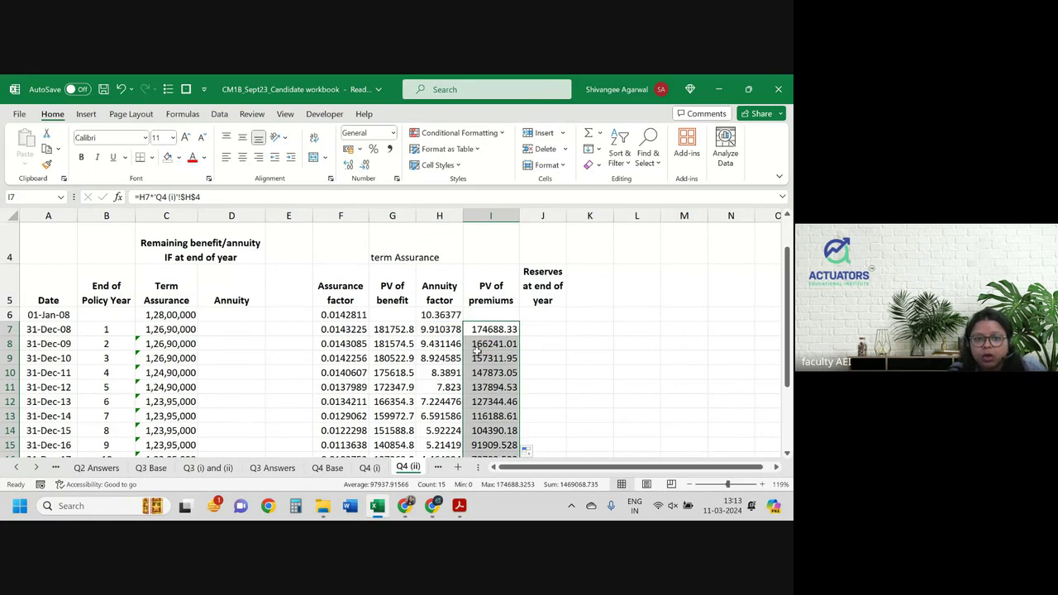
{"action": "left_click", "coordinate": [506, 358]}
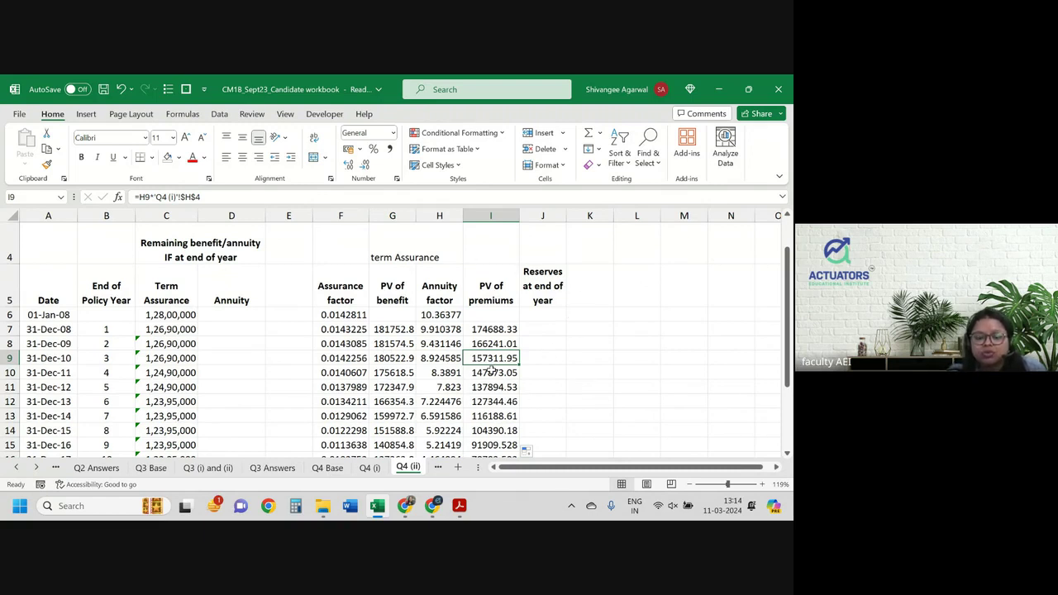
- Check the $17,626.81 premium in Q4 (i) H4, then review C7 and C6 on Q4 (ii)
{"action": "left_click", "coordinate": [367, 468]}
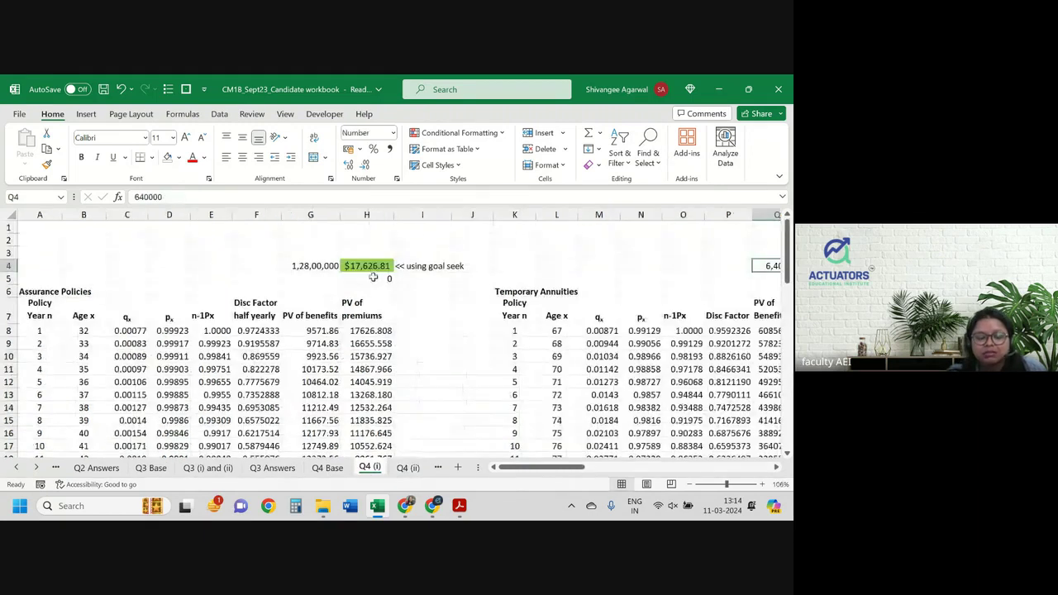
{"action": "left_click", "coordinate": [372, 269]}
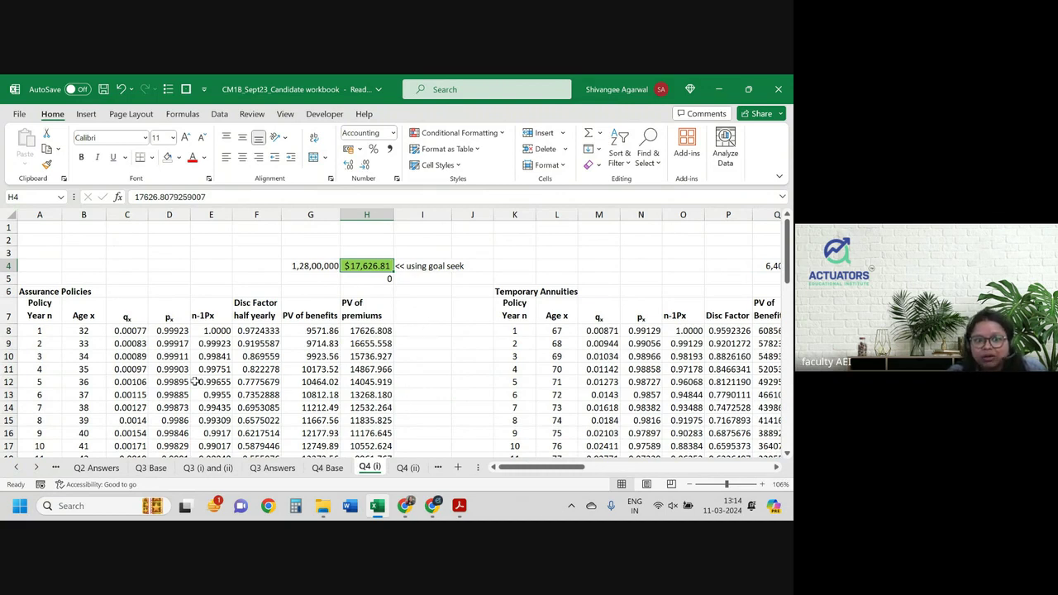
{"action": "left_click", "coordinate": [407, 468]}
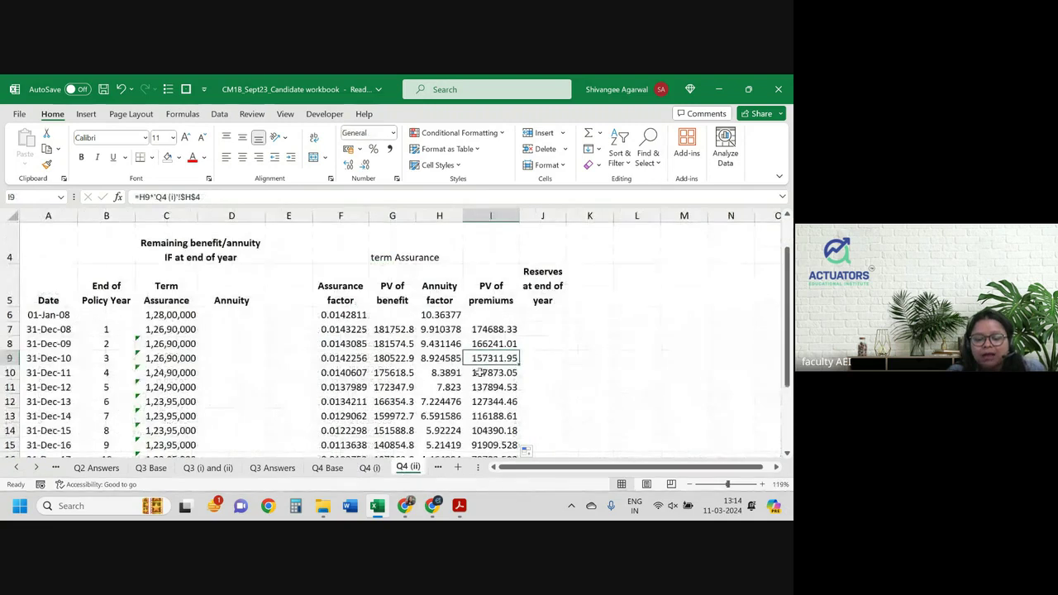
{"action": "left_click", "coordinate": [150, 331]}
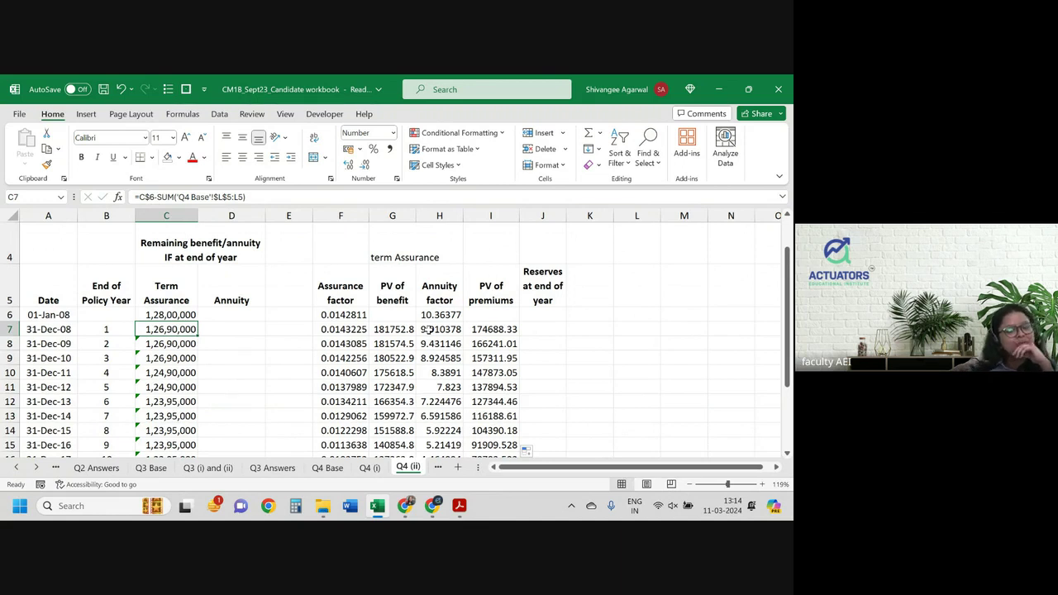
{"action": "left_click", "coordinate": [171, 315]}
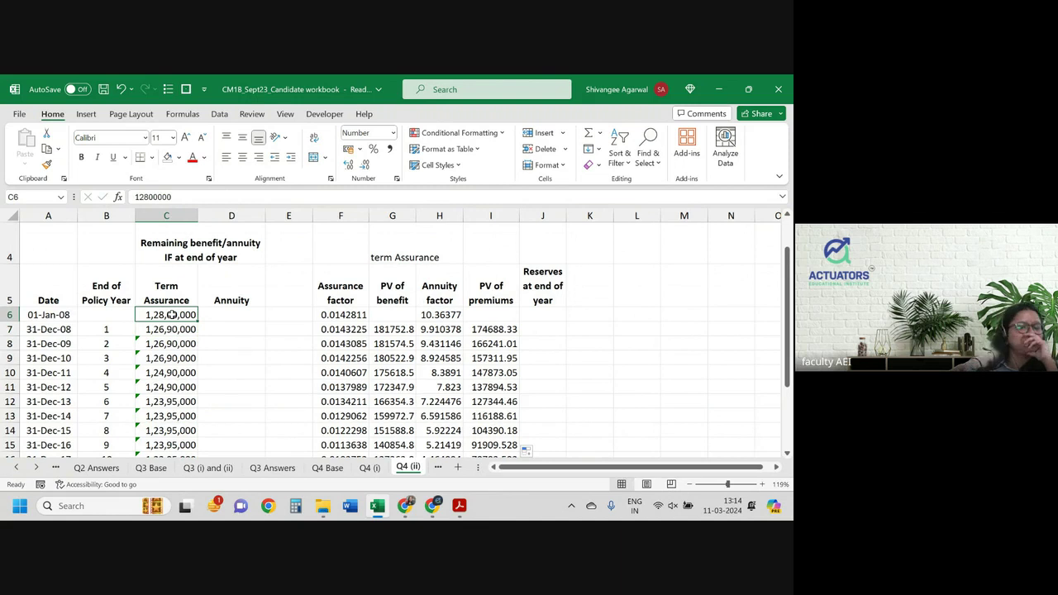